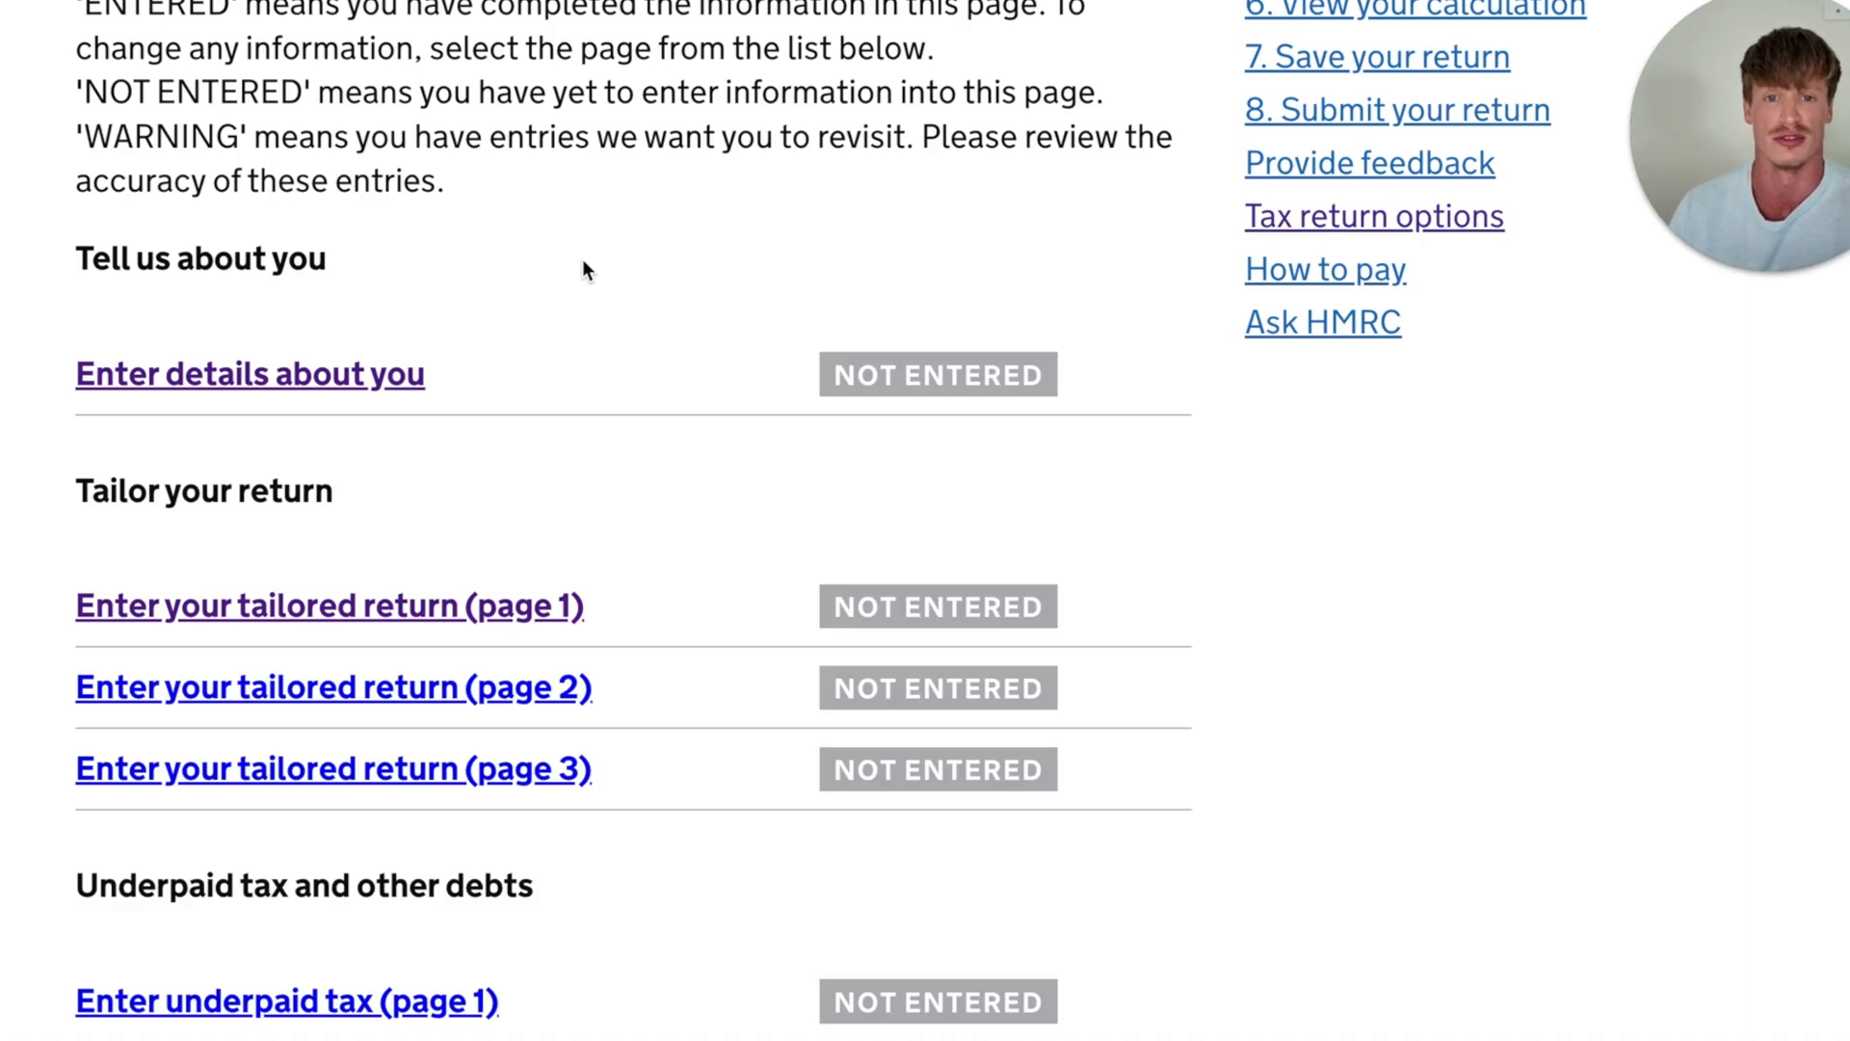
- Open page 1 of the tailored return and review the tax year it covers
scroll(584, 268, "down", 2)
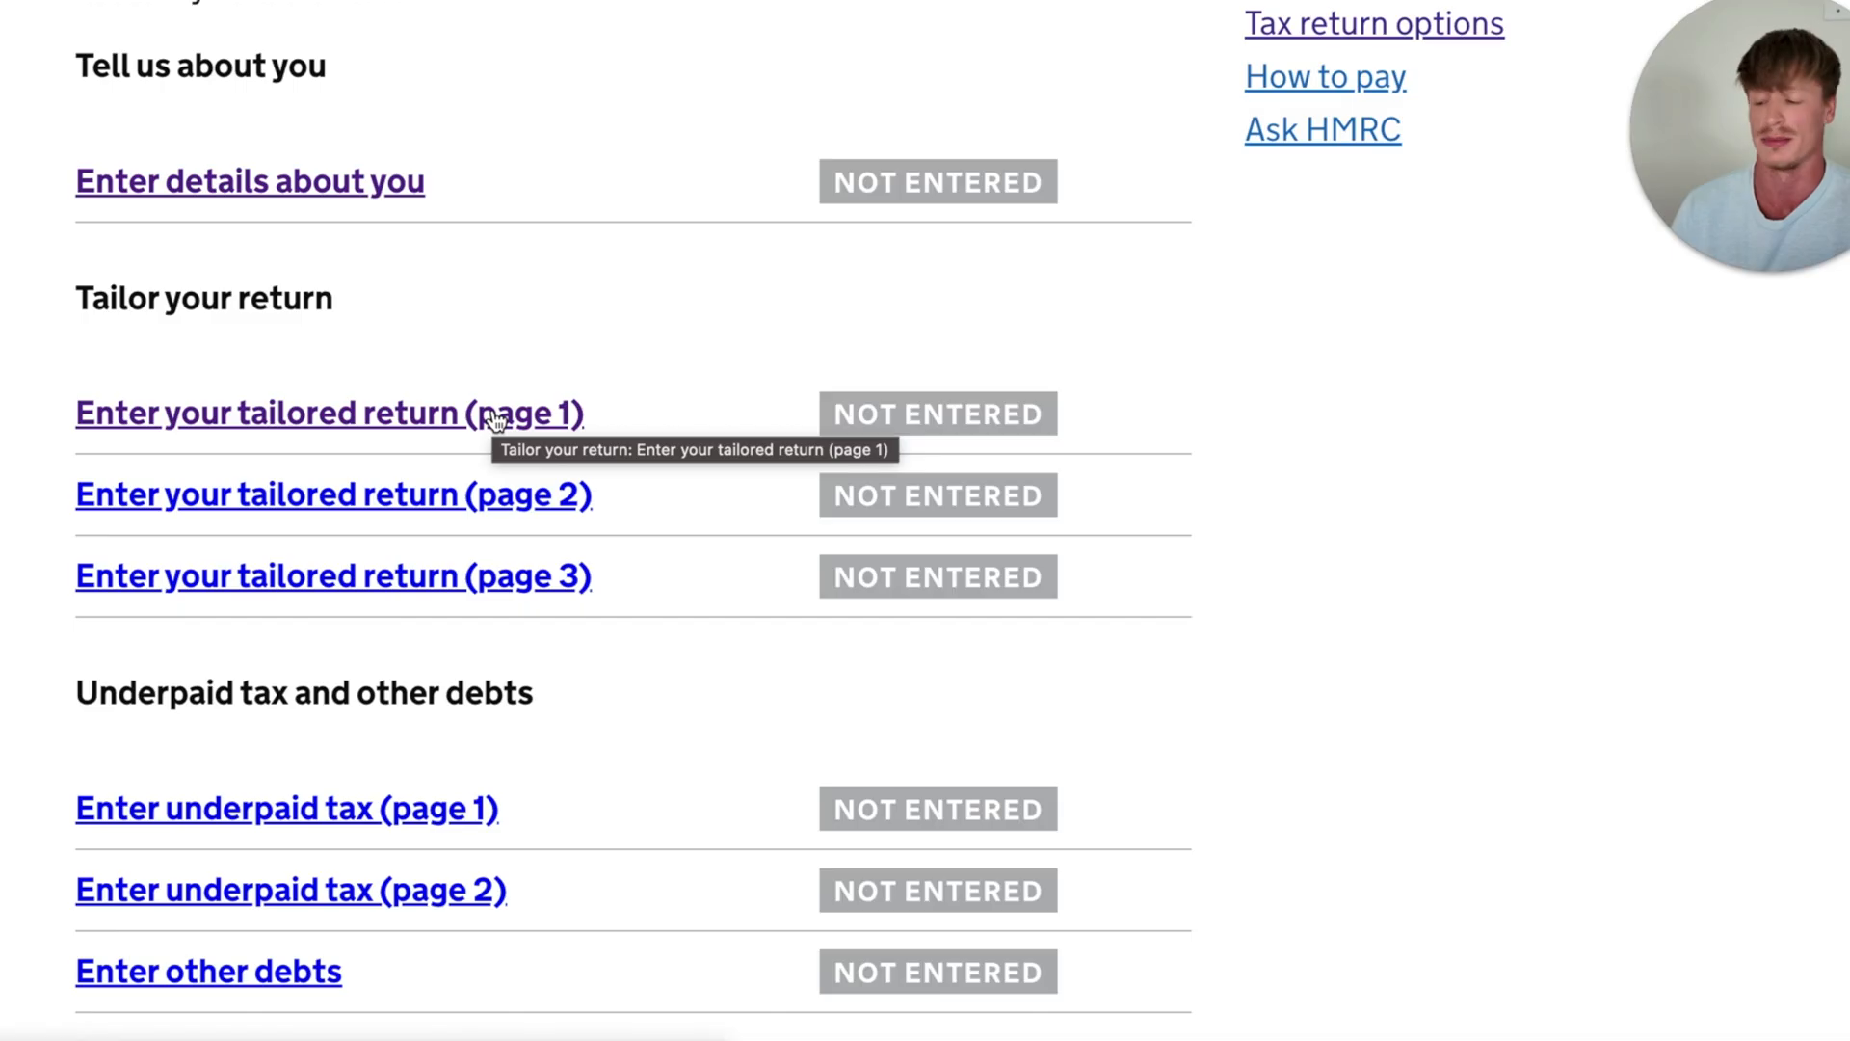
left_click(472, 420)
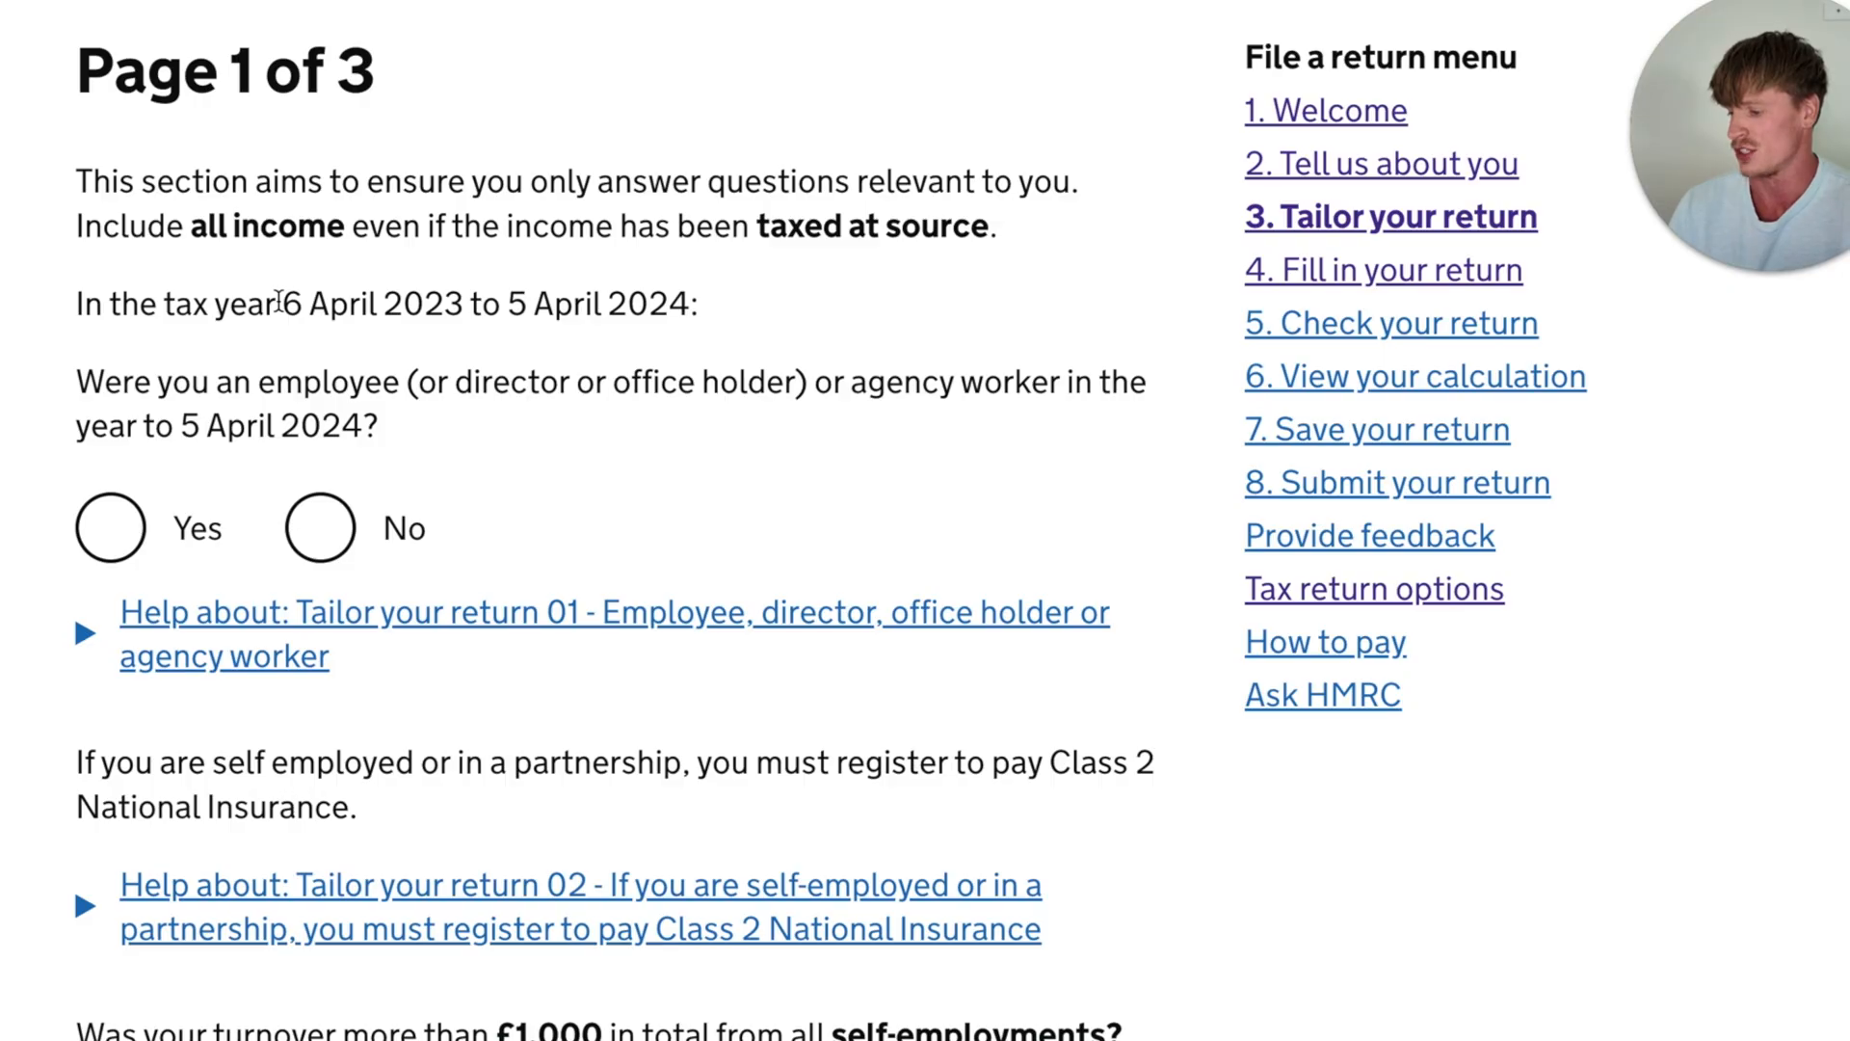
left_click_drag(276, 304, 667, 306)
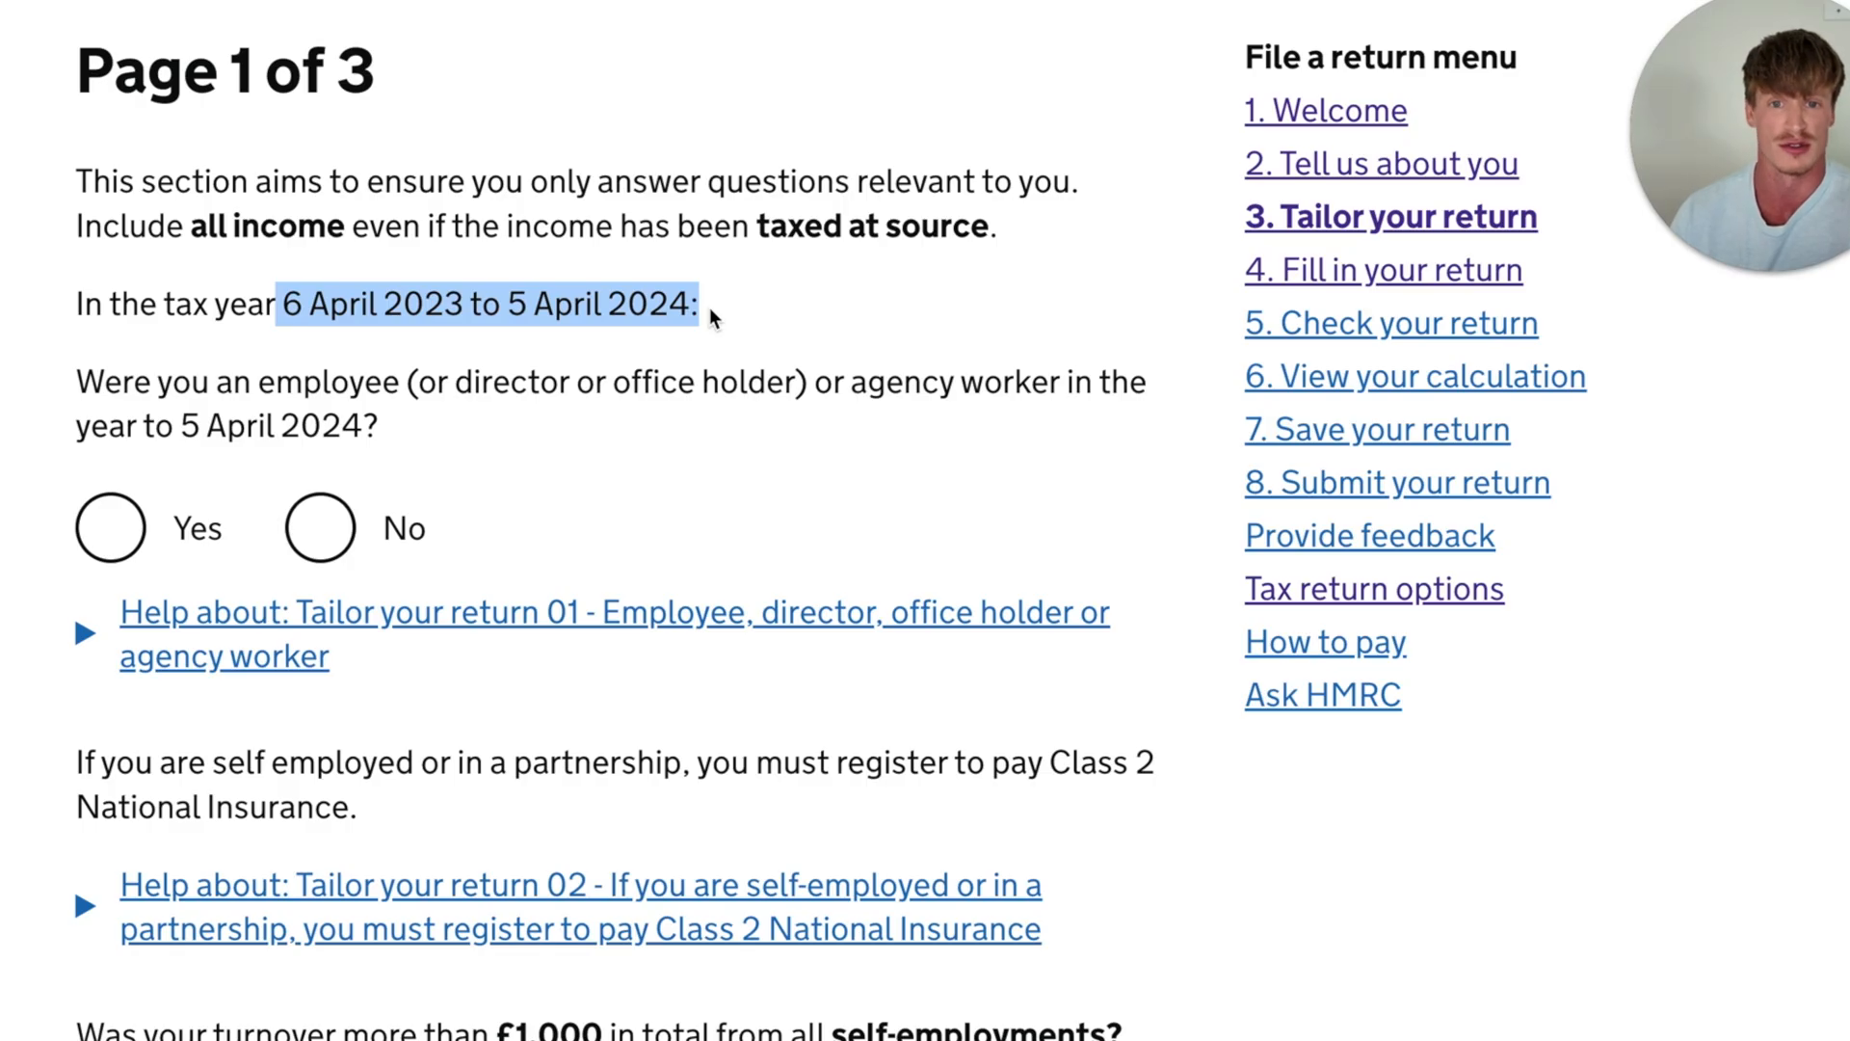
left_click(709, 308)
- Answer No to having been an employee, director, office holder or agency worker in the tax year
scroll(454, 311, "down", 1)
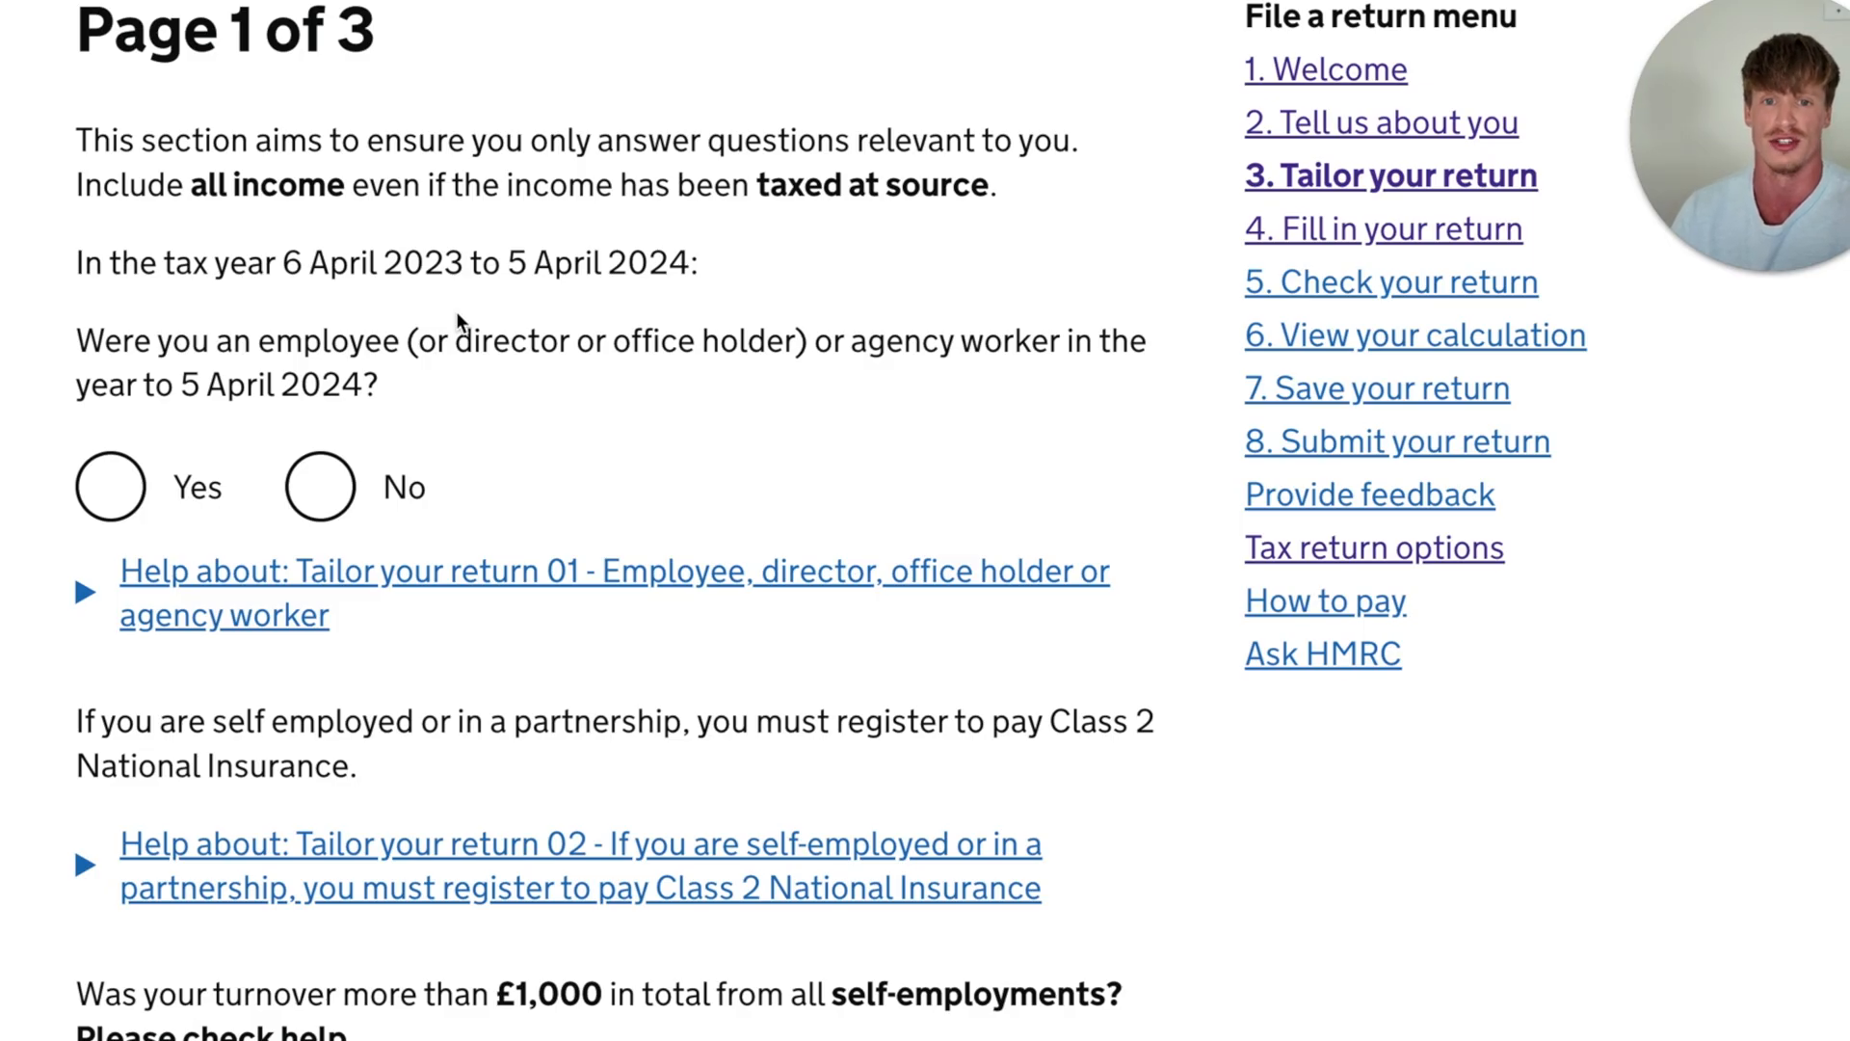
scroll(458, 315, "down", 1)
left_click_drag(154, 301, 545, 332)
left_click(595, 357)
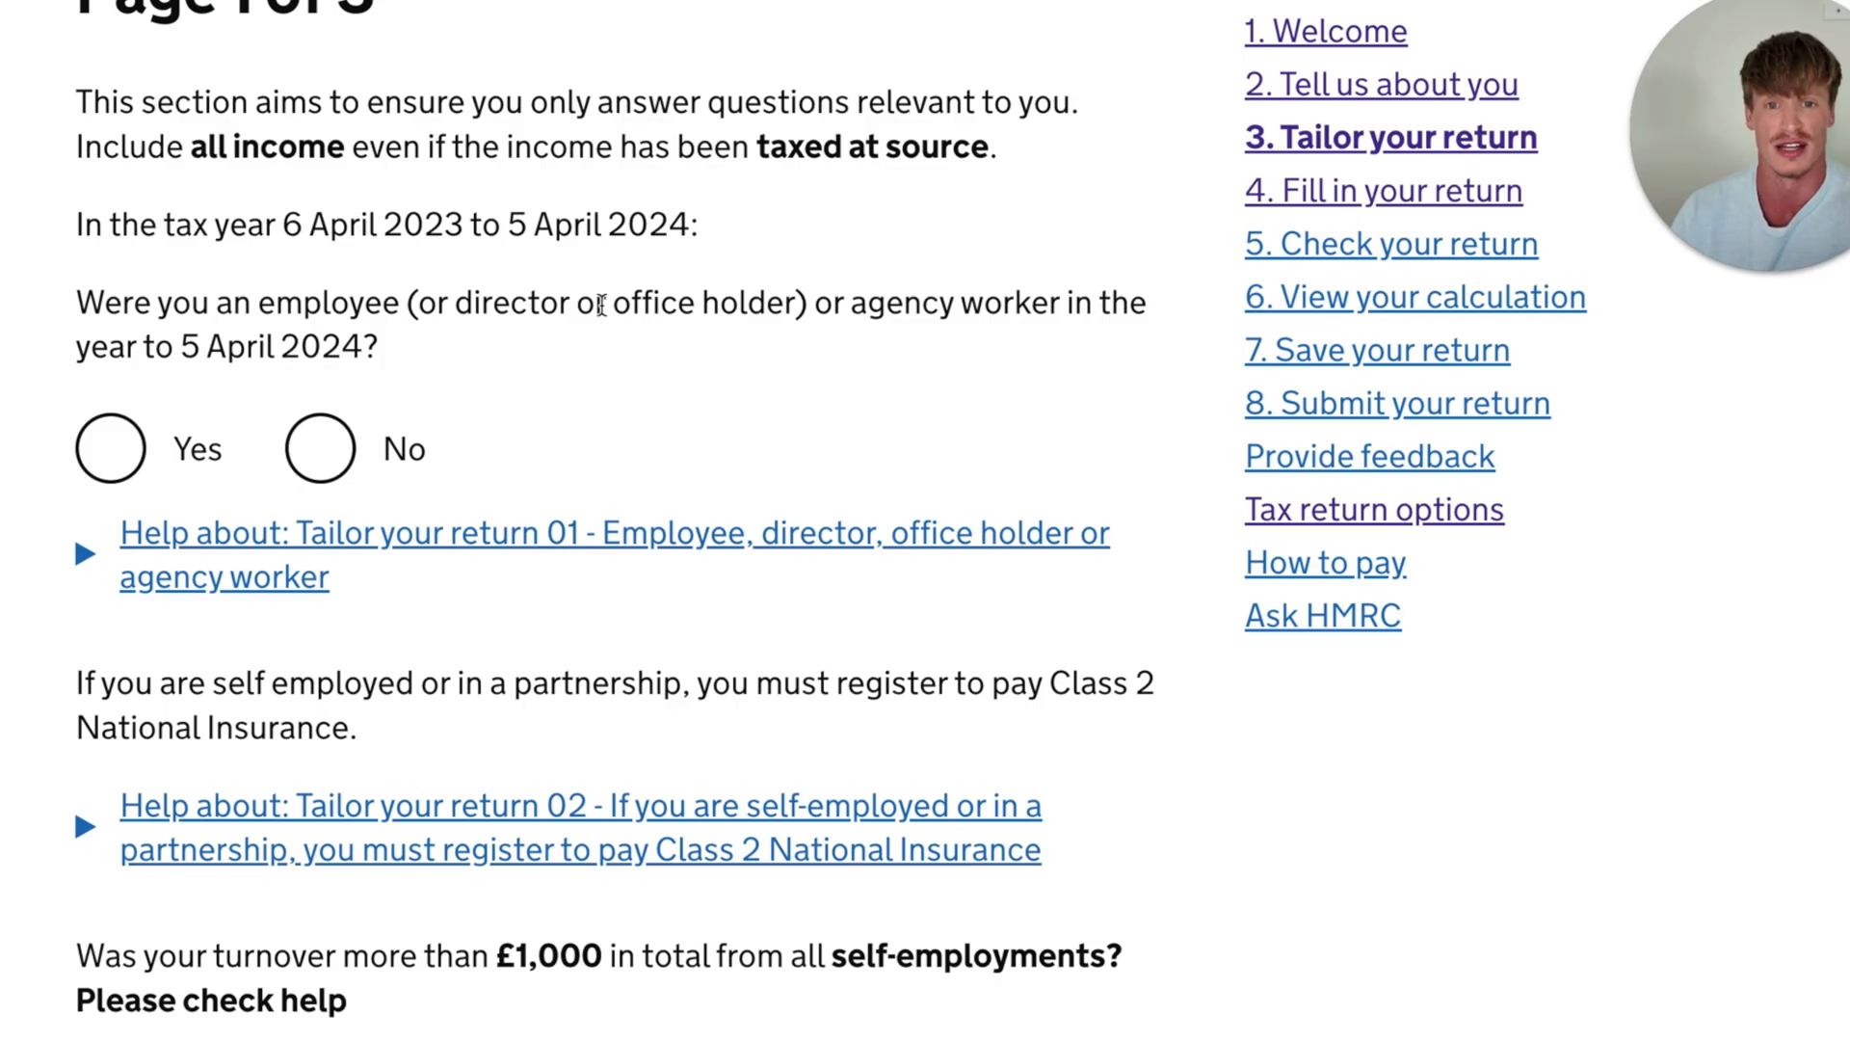
scroll(601, 304, "up", 1)
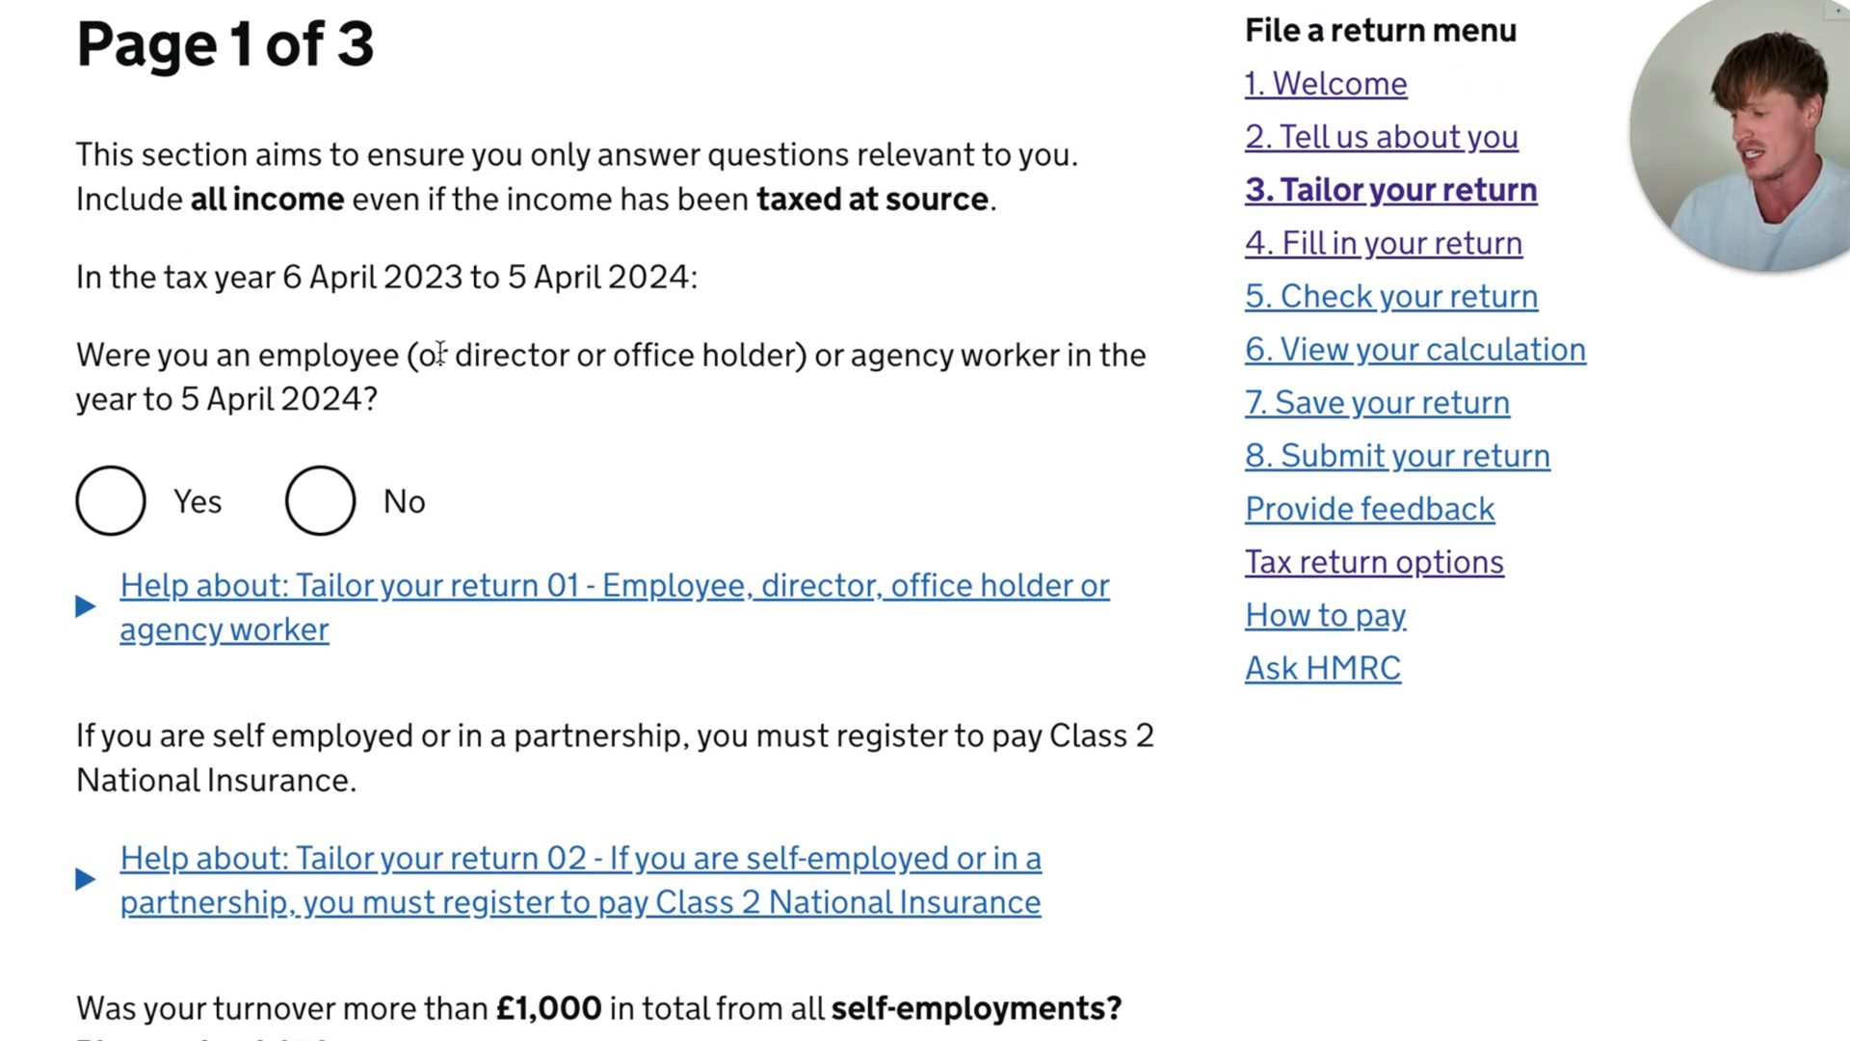
left_click_drag(420, 356, 587, 366)
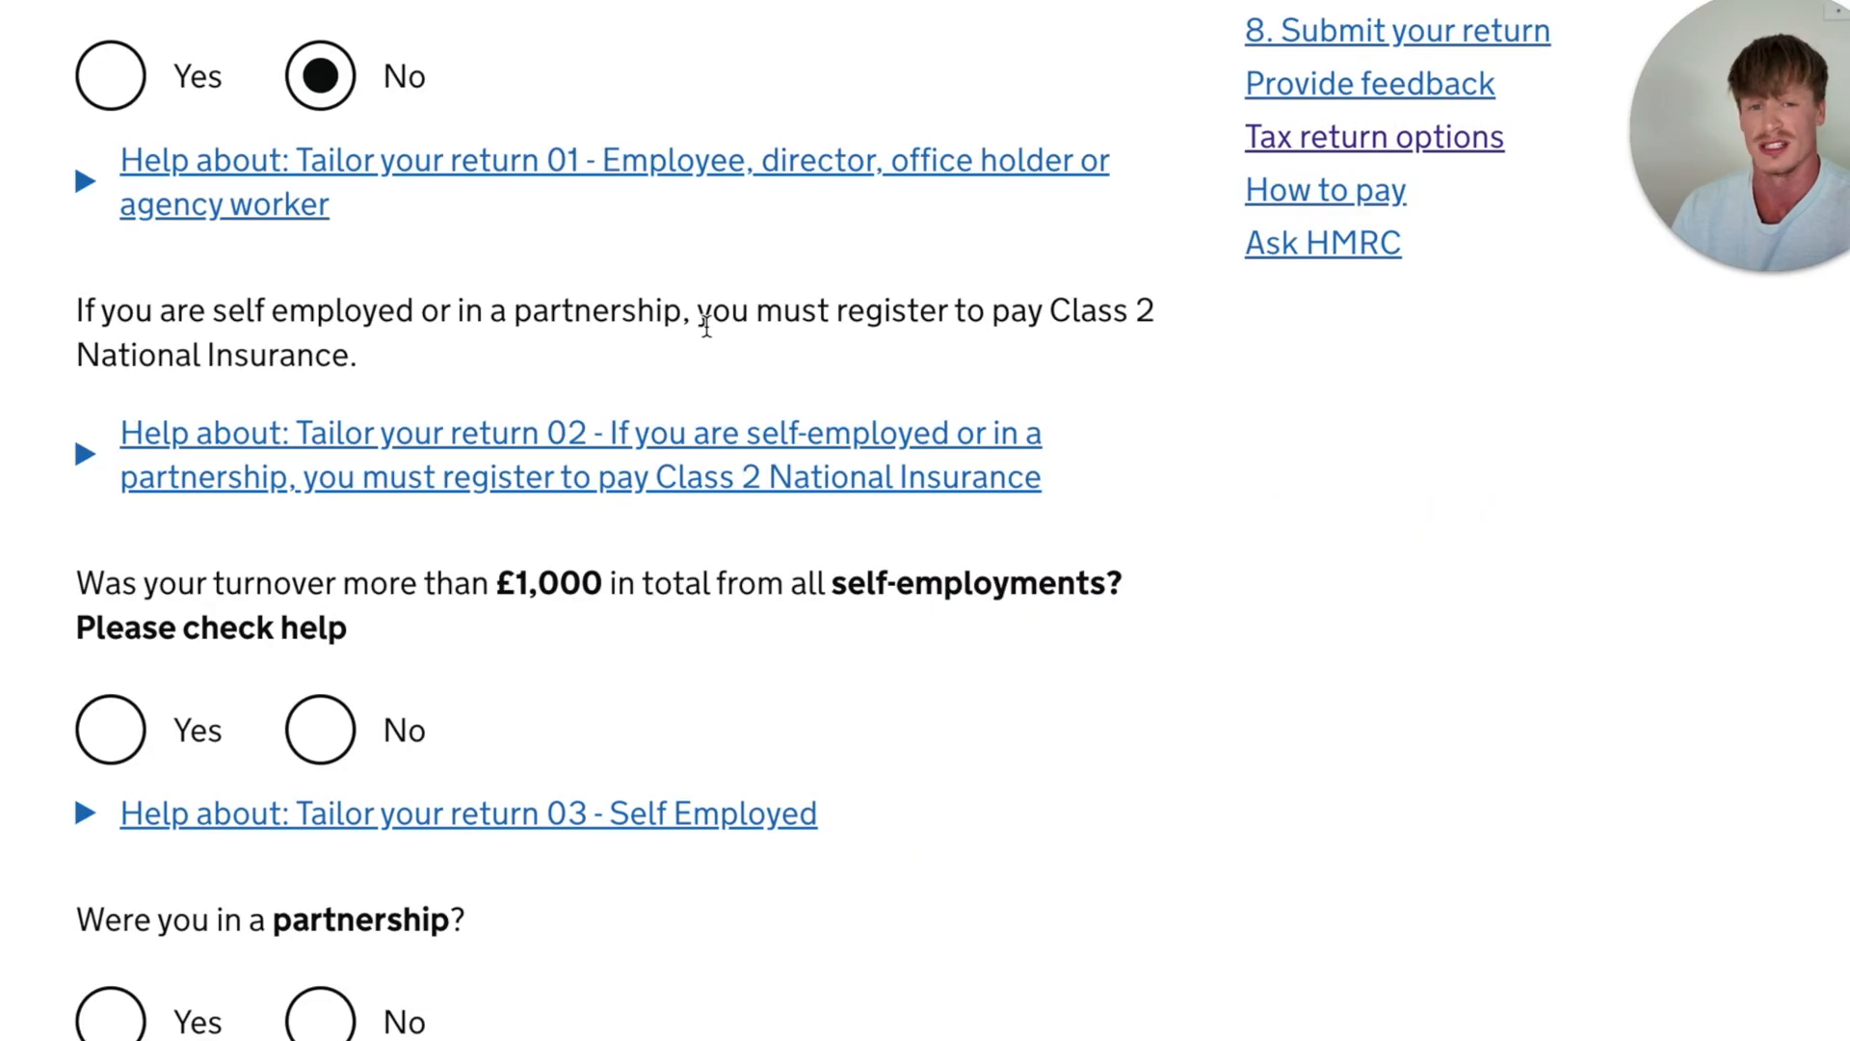
- Answer Yes to having a total turnover of more than £1,000 from all self-employments
scroll(898, 326, "down", 3)
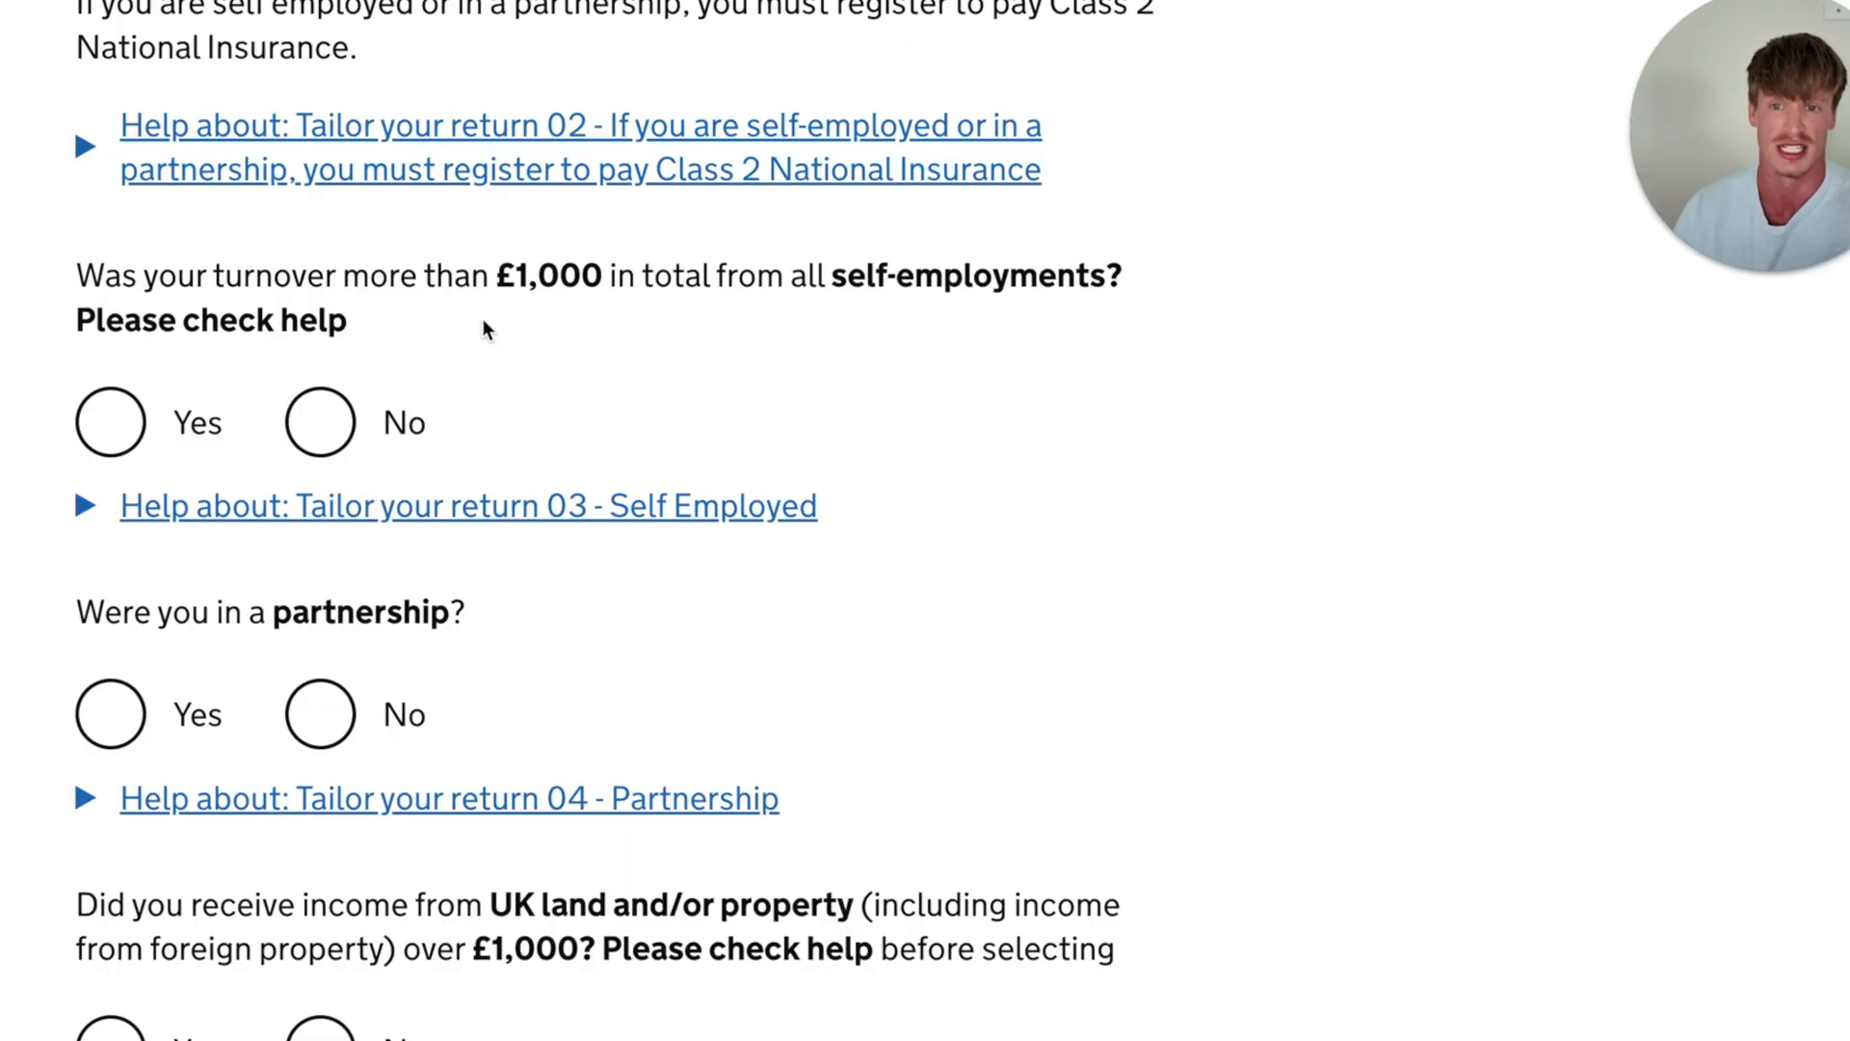
scroll(484, 330, "down", 1)
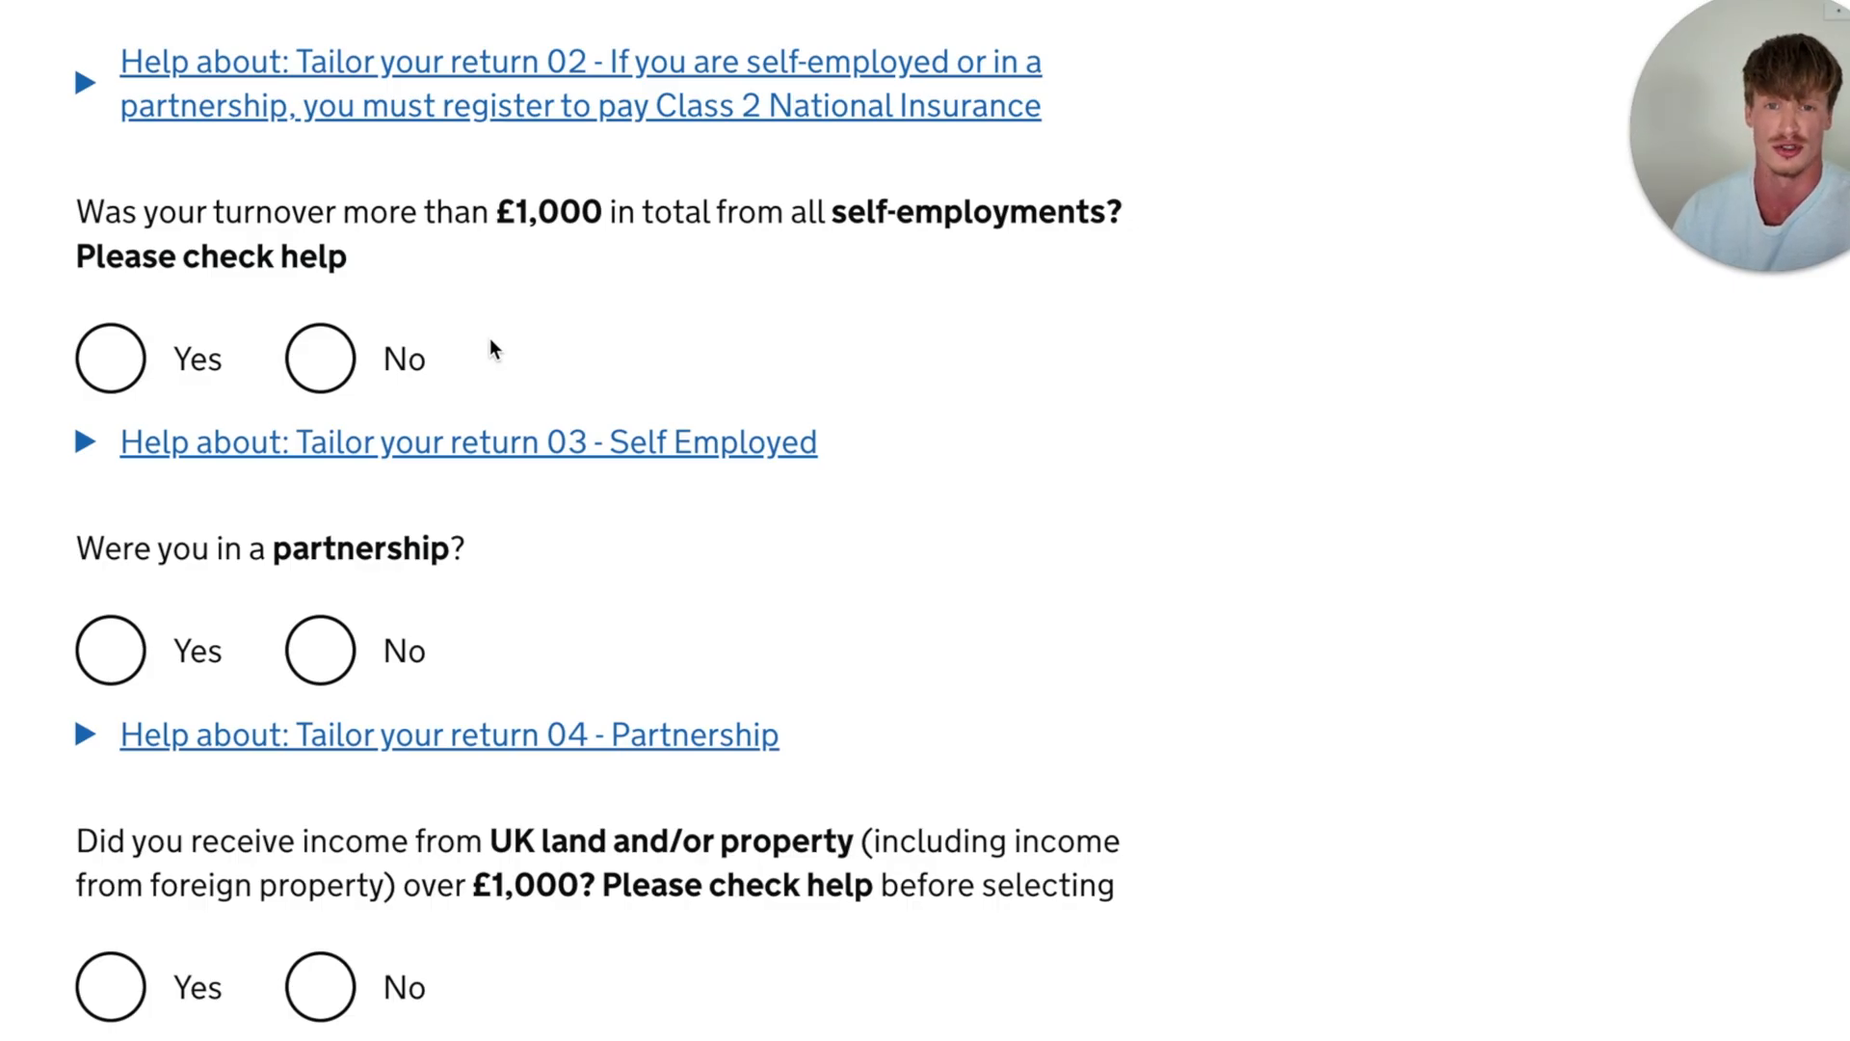
scroll(490, 343, "up", 1)
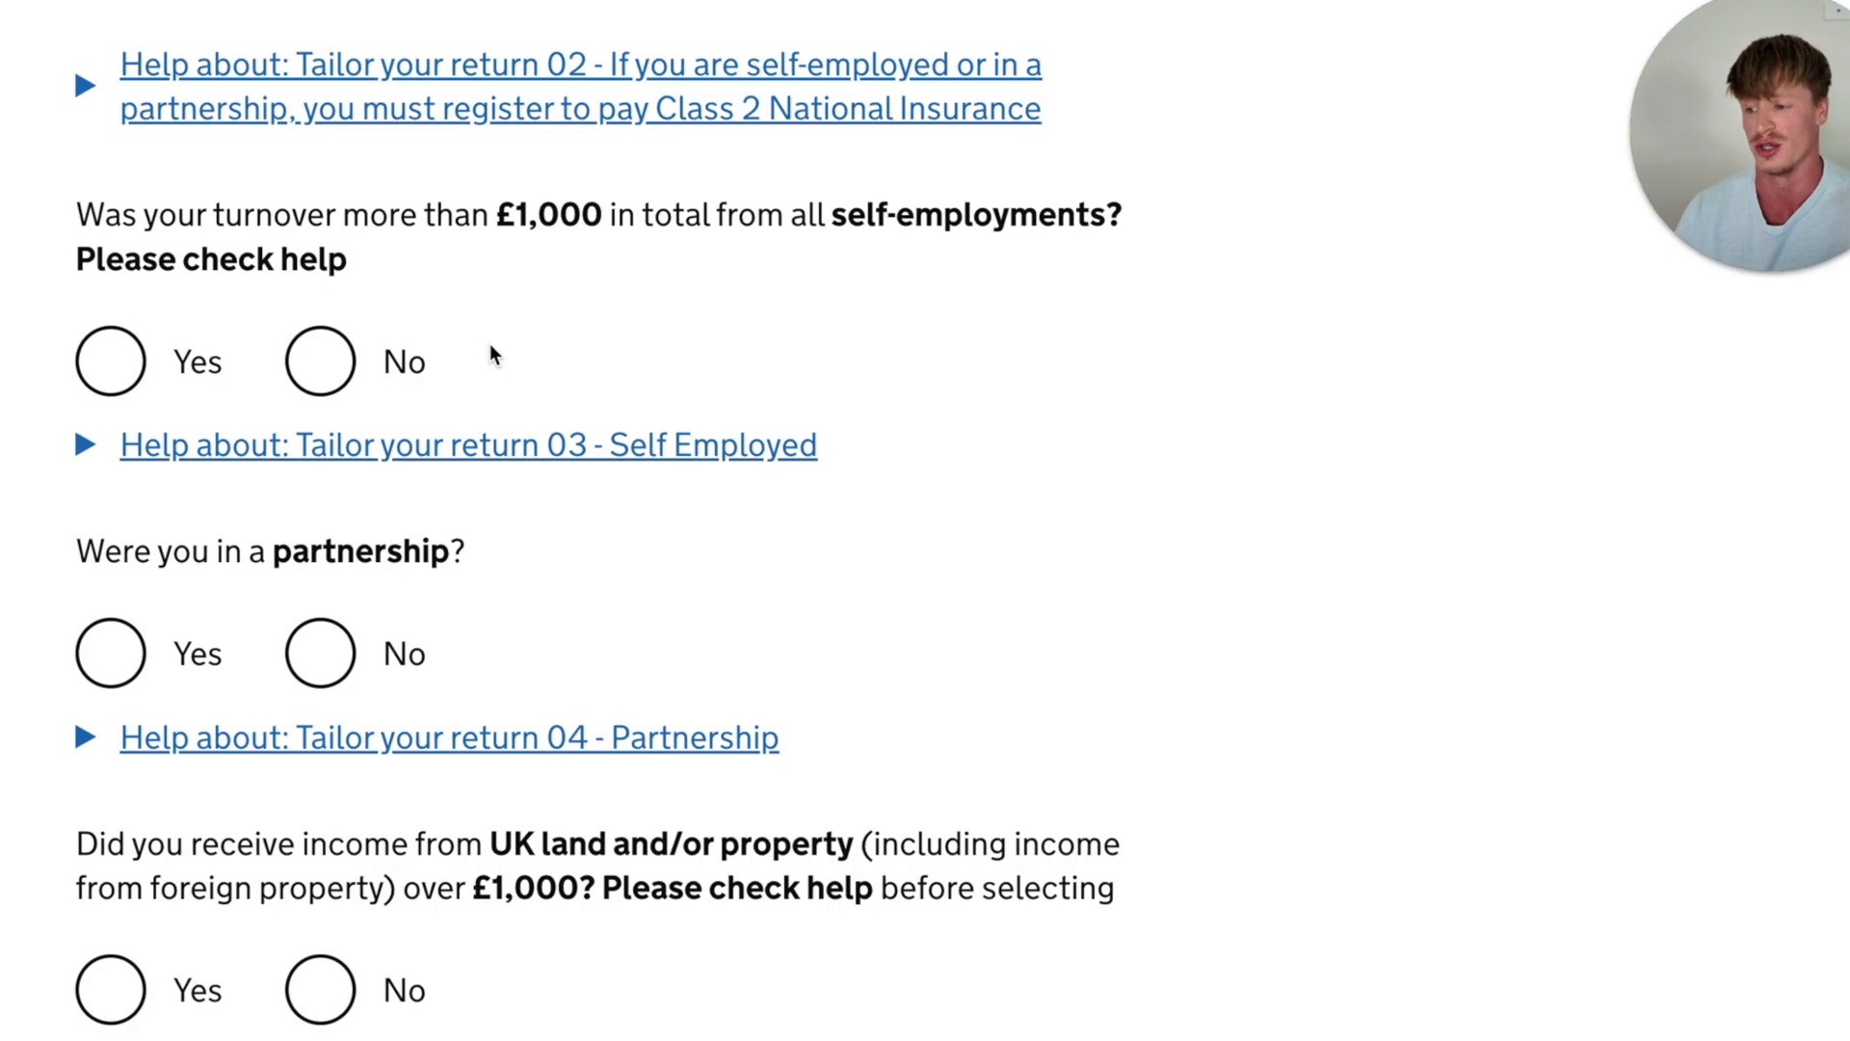
scroll(490, 345, "down", 1)
left_click(113, 324)
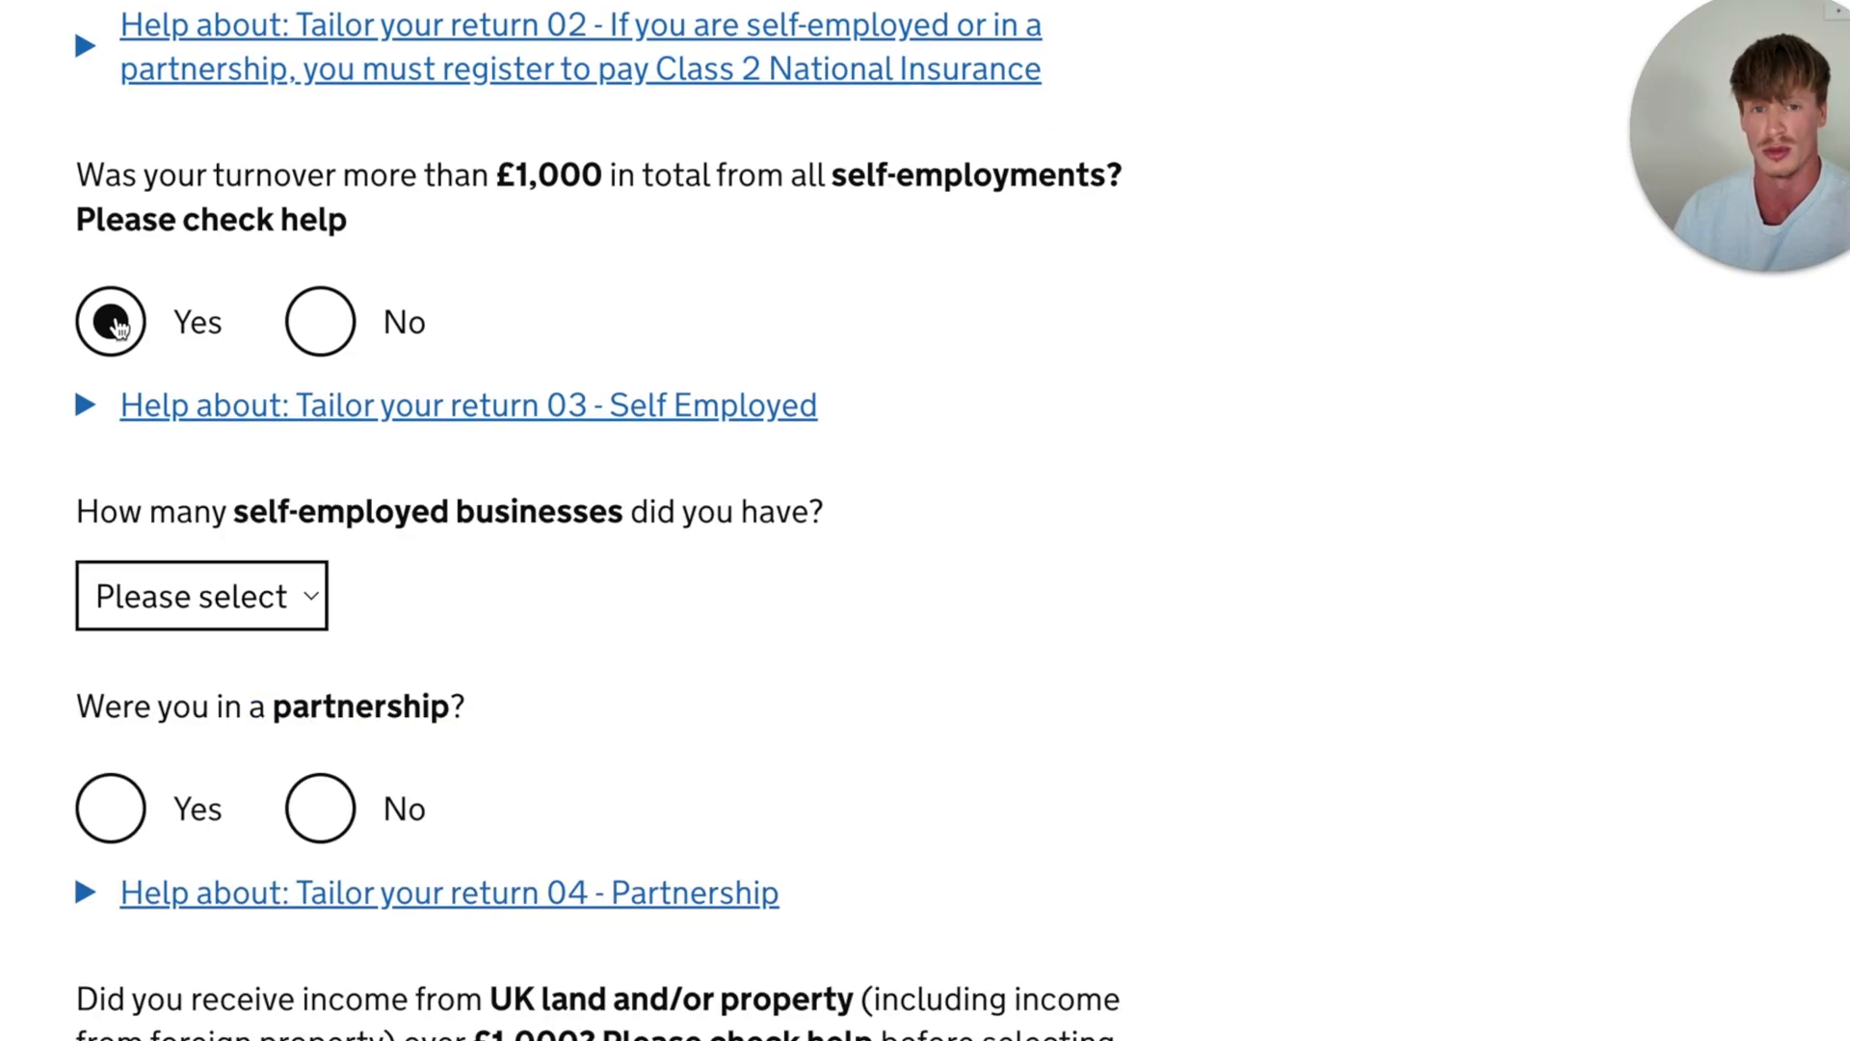
left_click(116, 328)
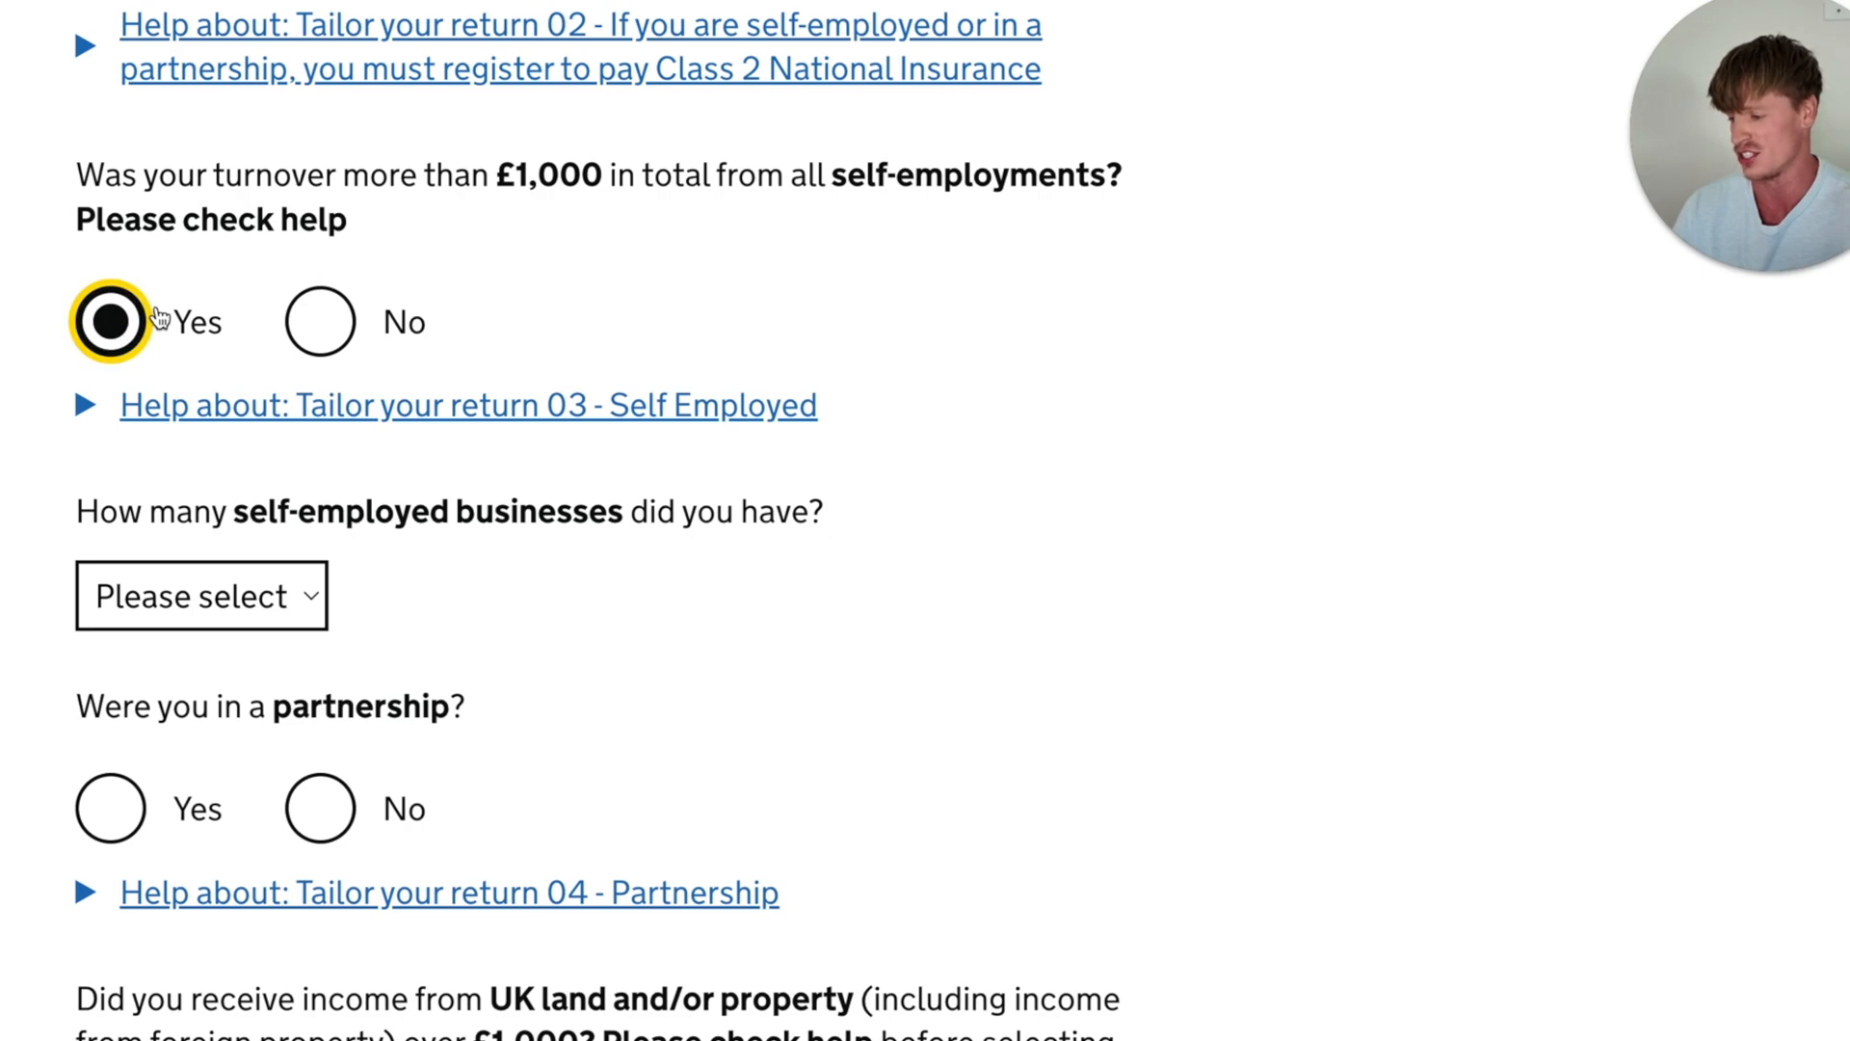
- Set the number of self-employed businesses to 1 and enter Example as the business name
scroll(424, 280, "up", 1)
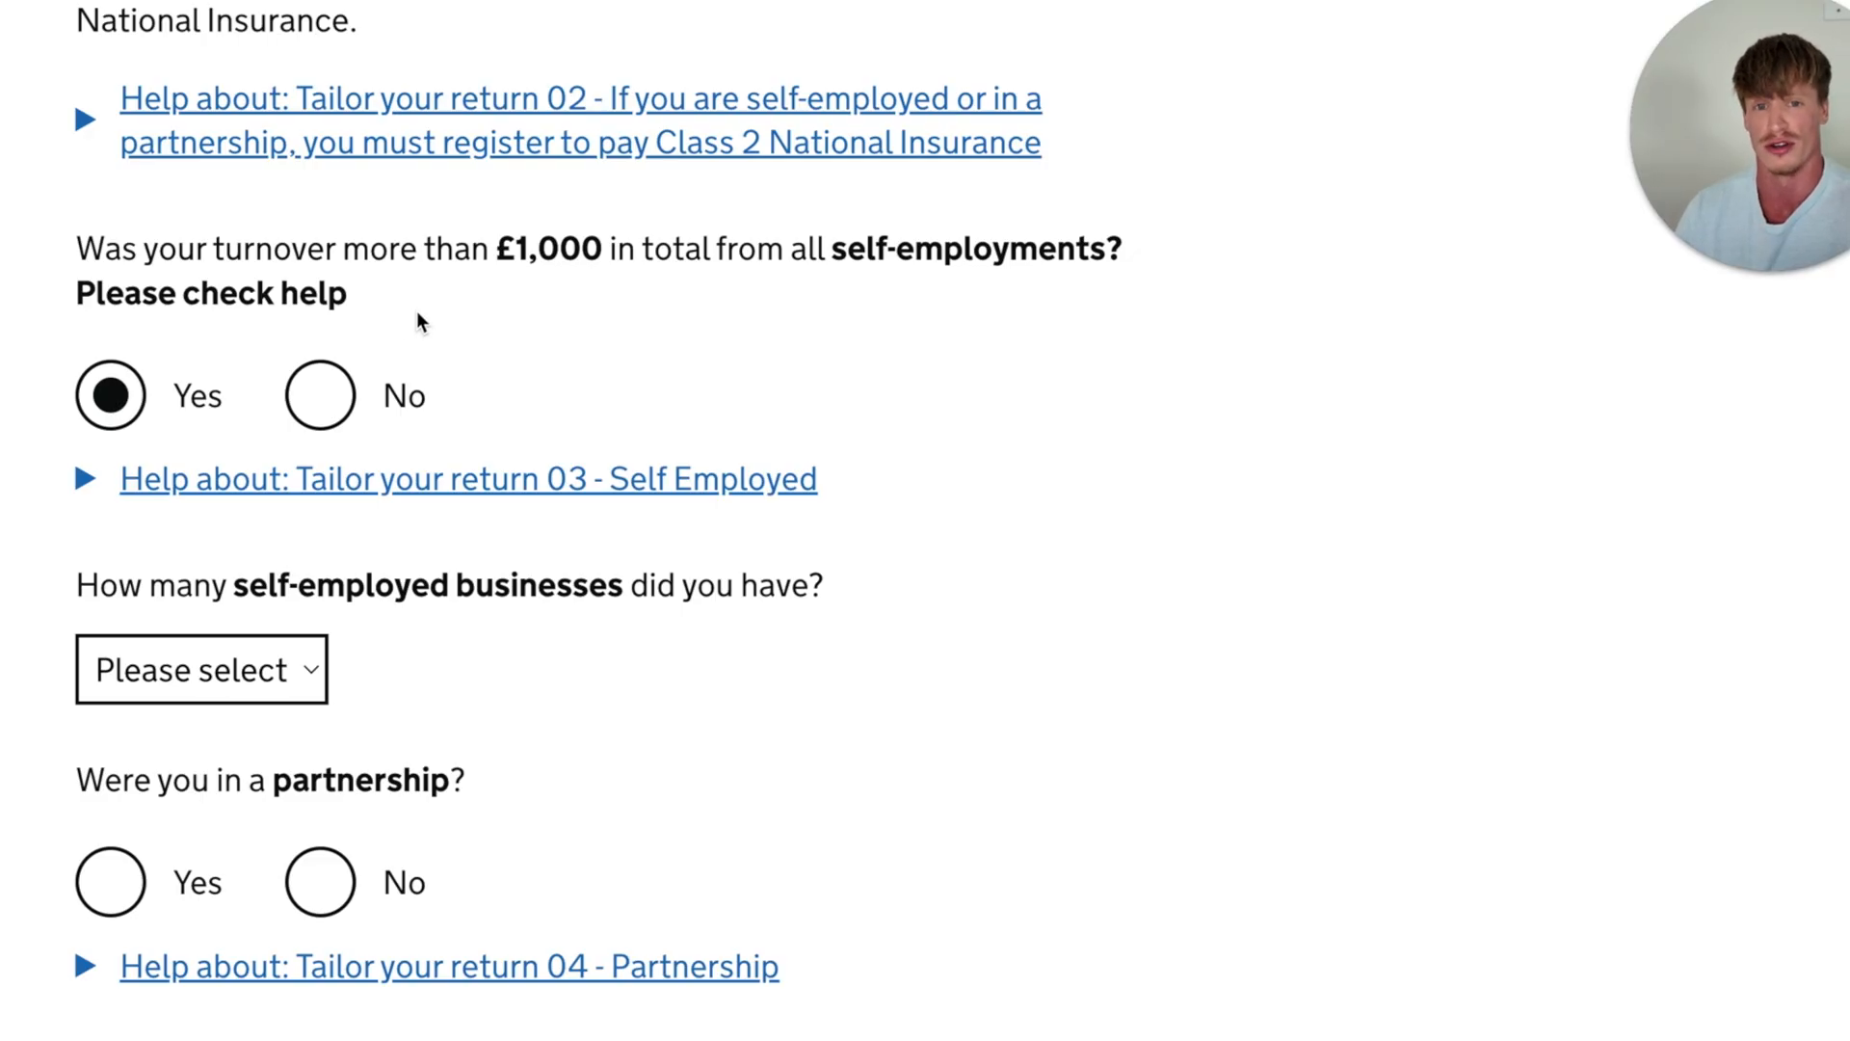
scroll(416, 311, "down", 2)
left_click_drag(194, 390, 747, 392)
left_click(748, 467)
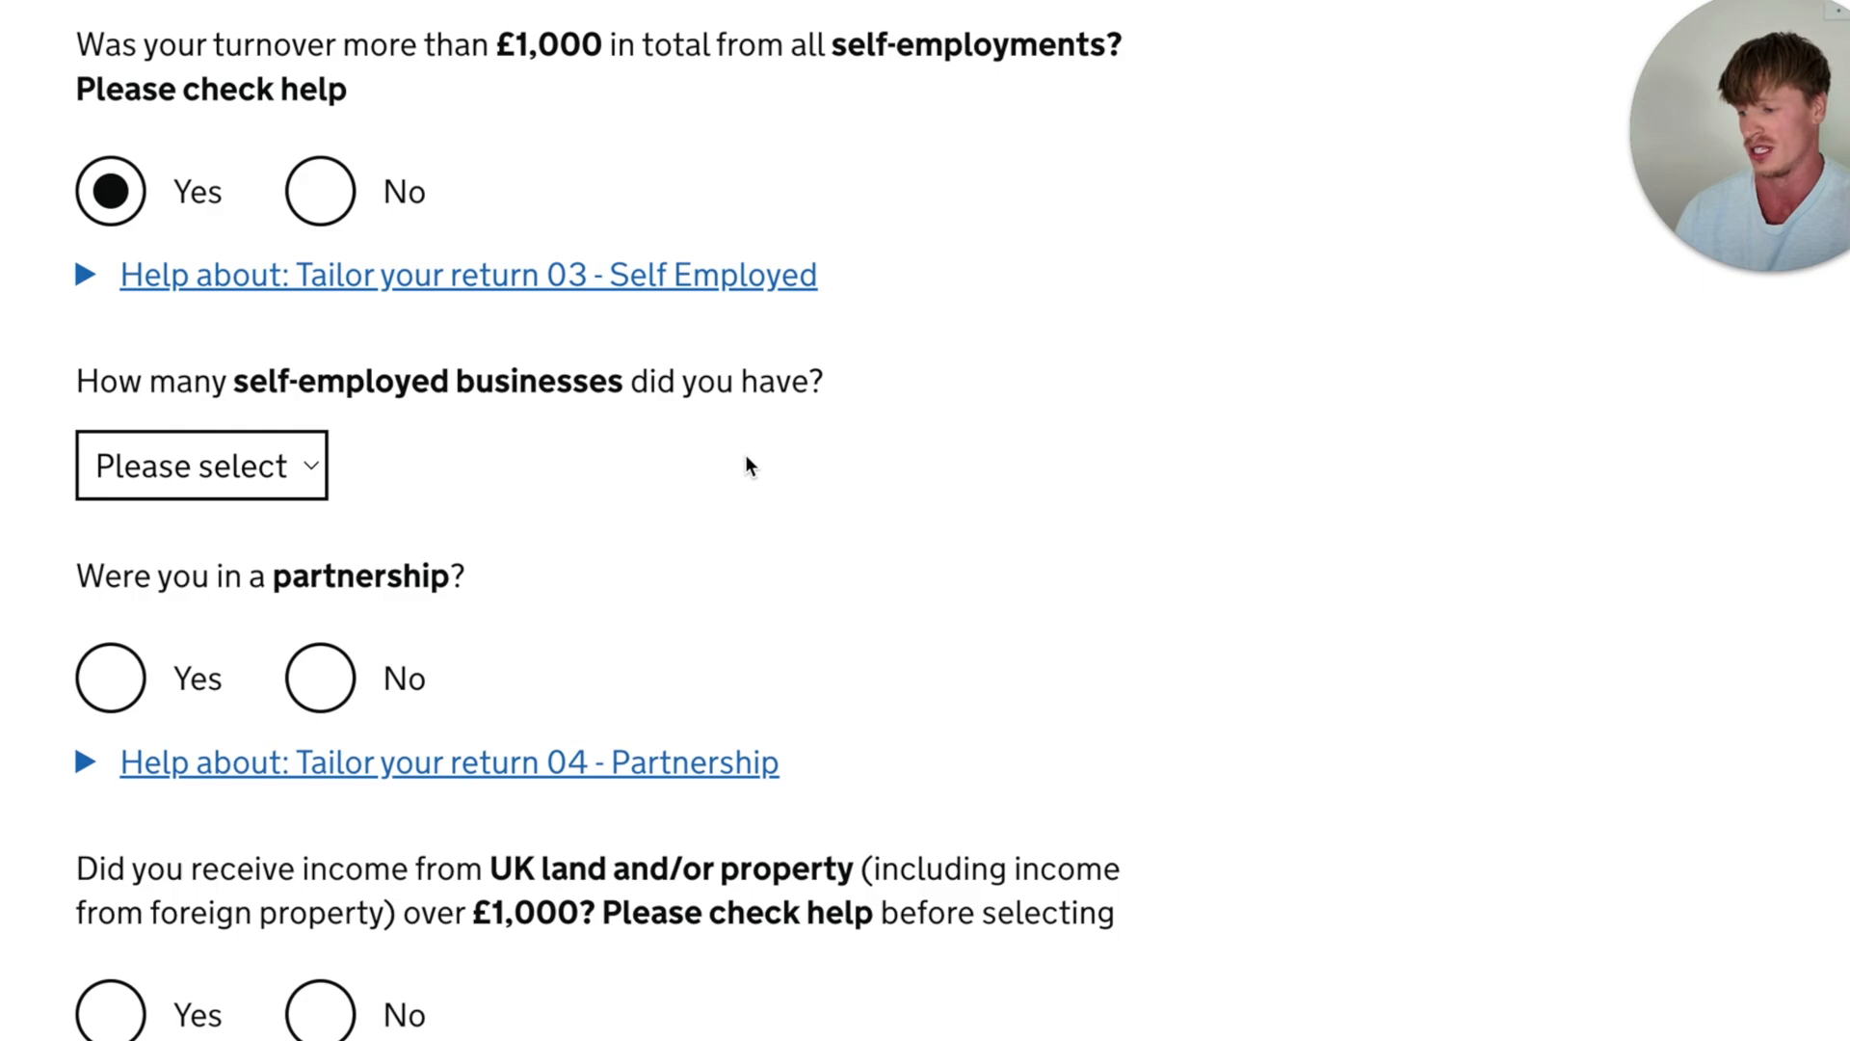
left_click(289, 466)
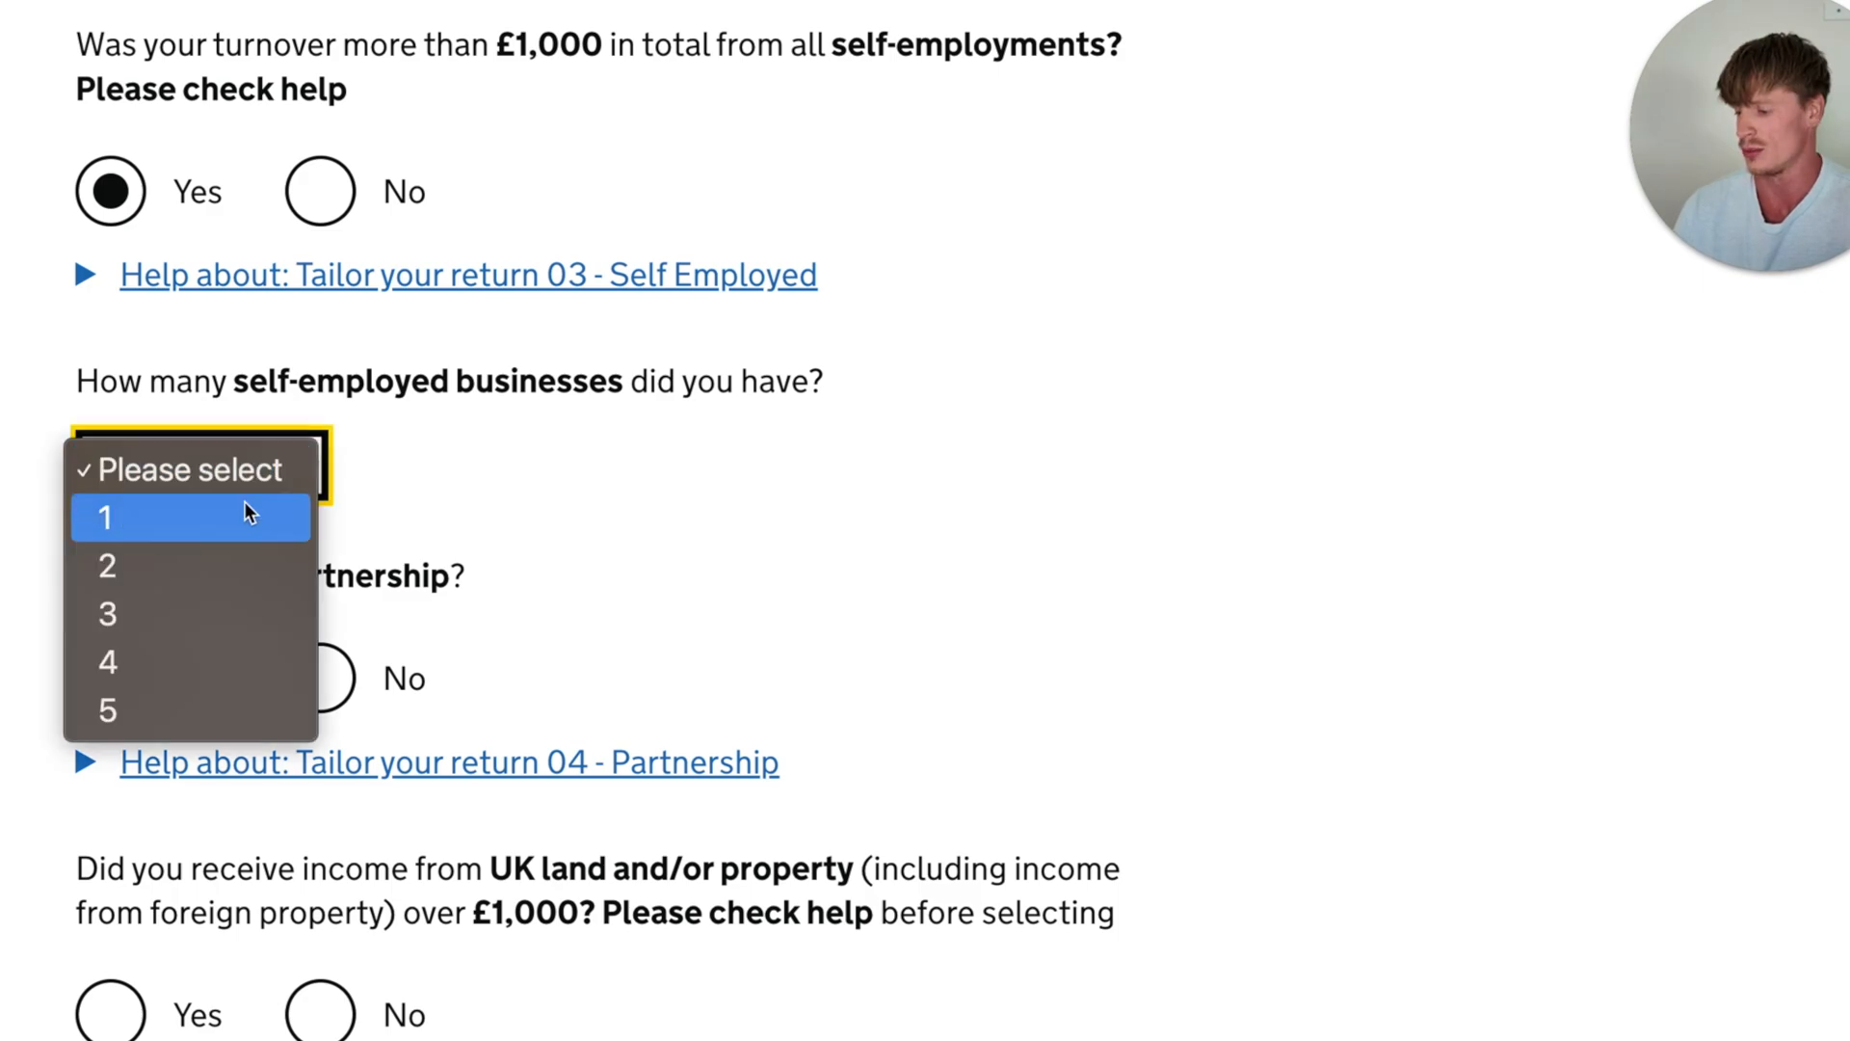
left_click(237, 511)
scroll(563, 448, "down", 2)
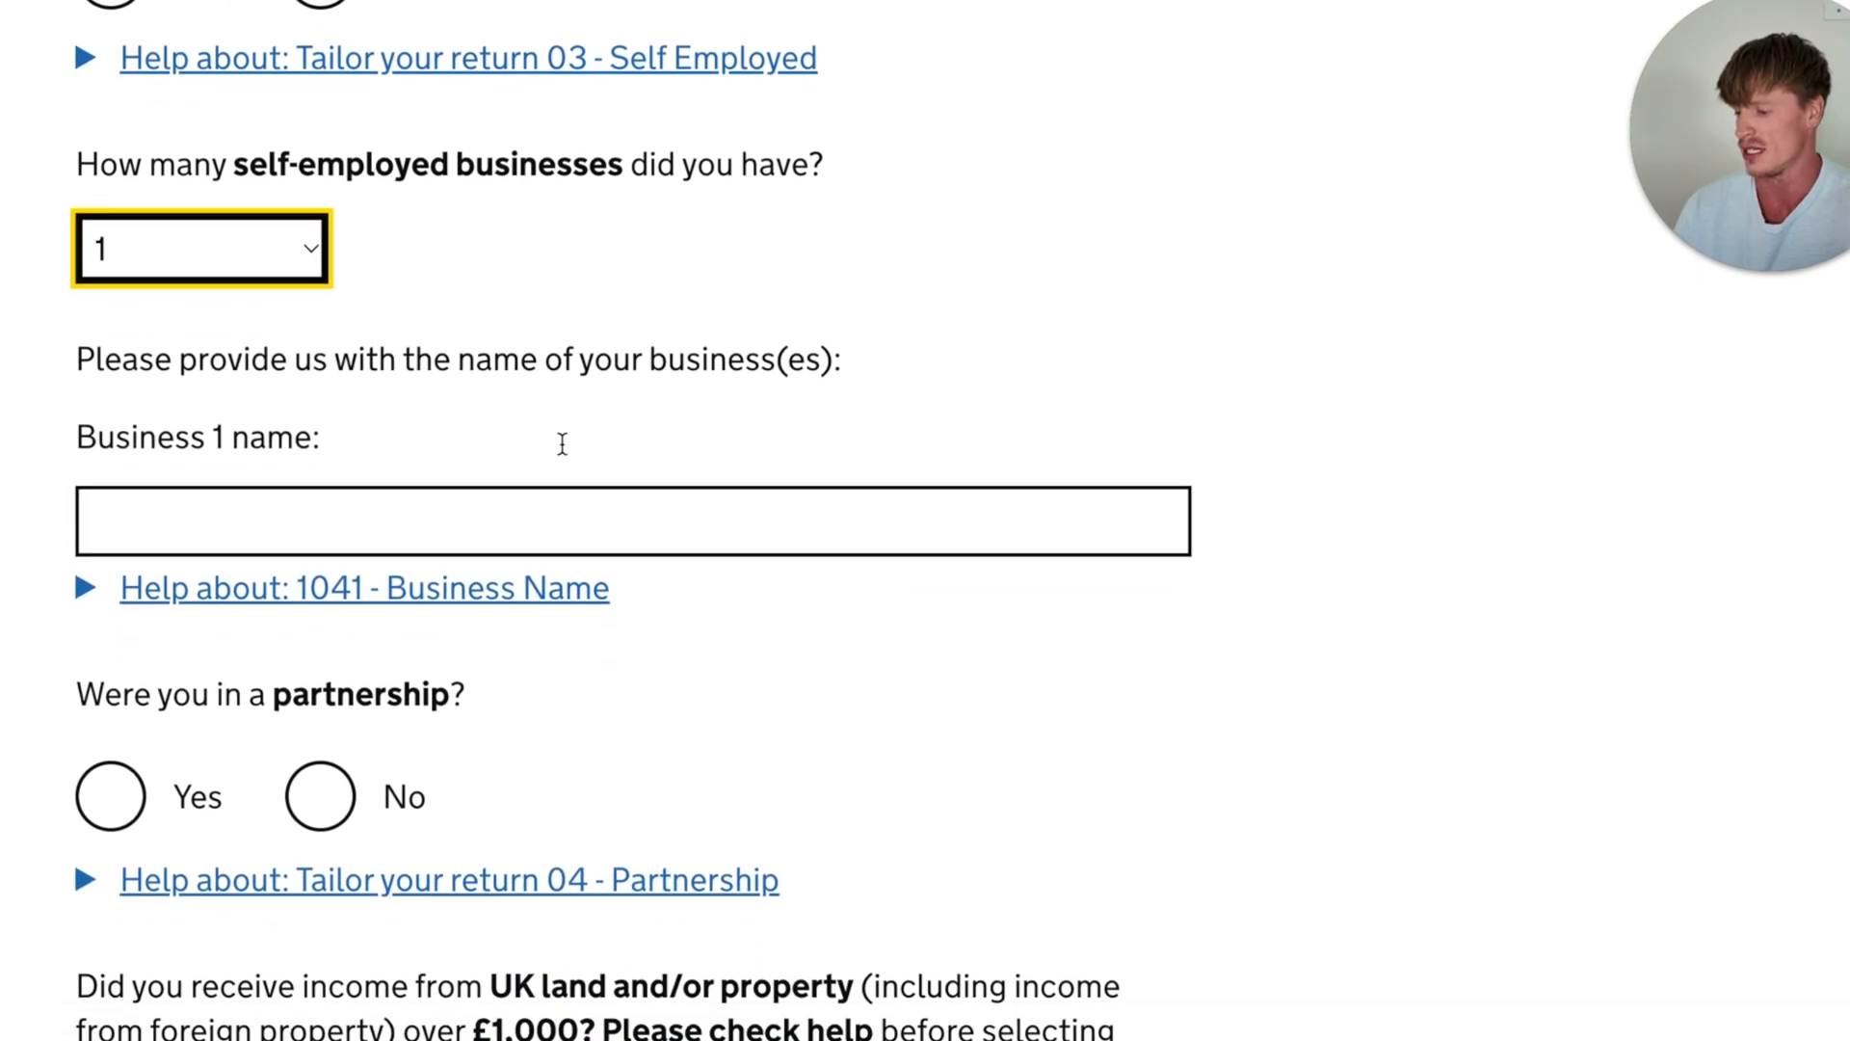
left_click(535, 512)
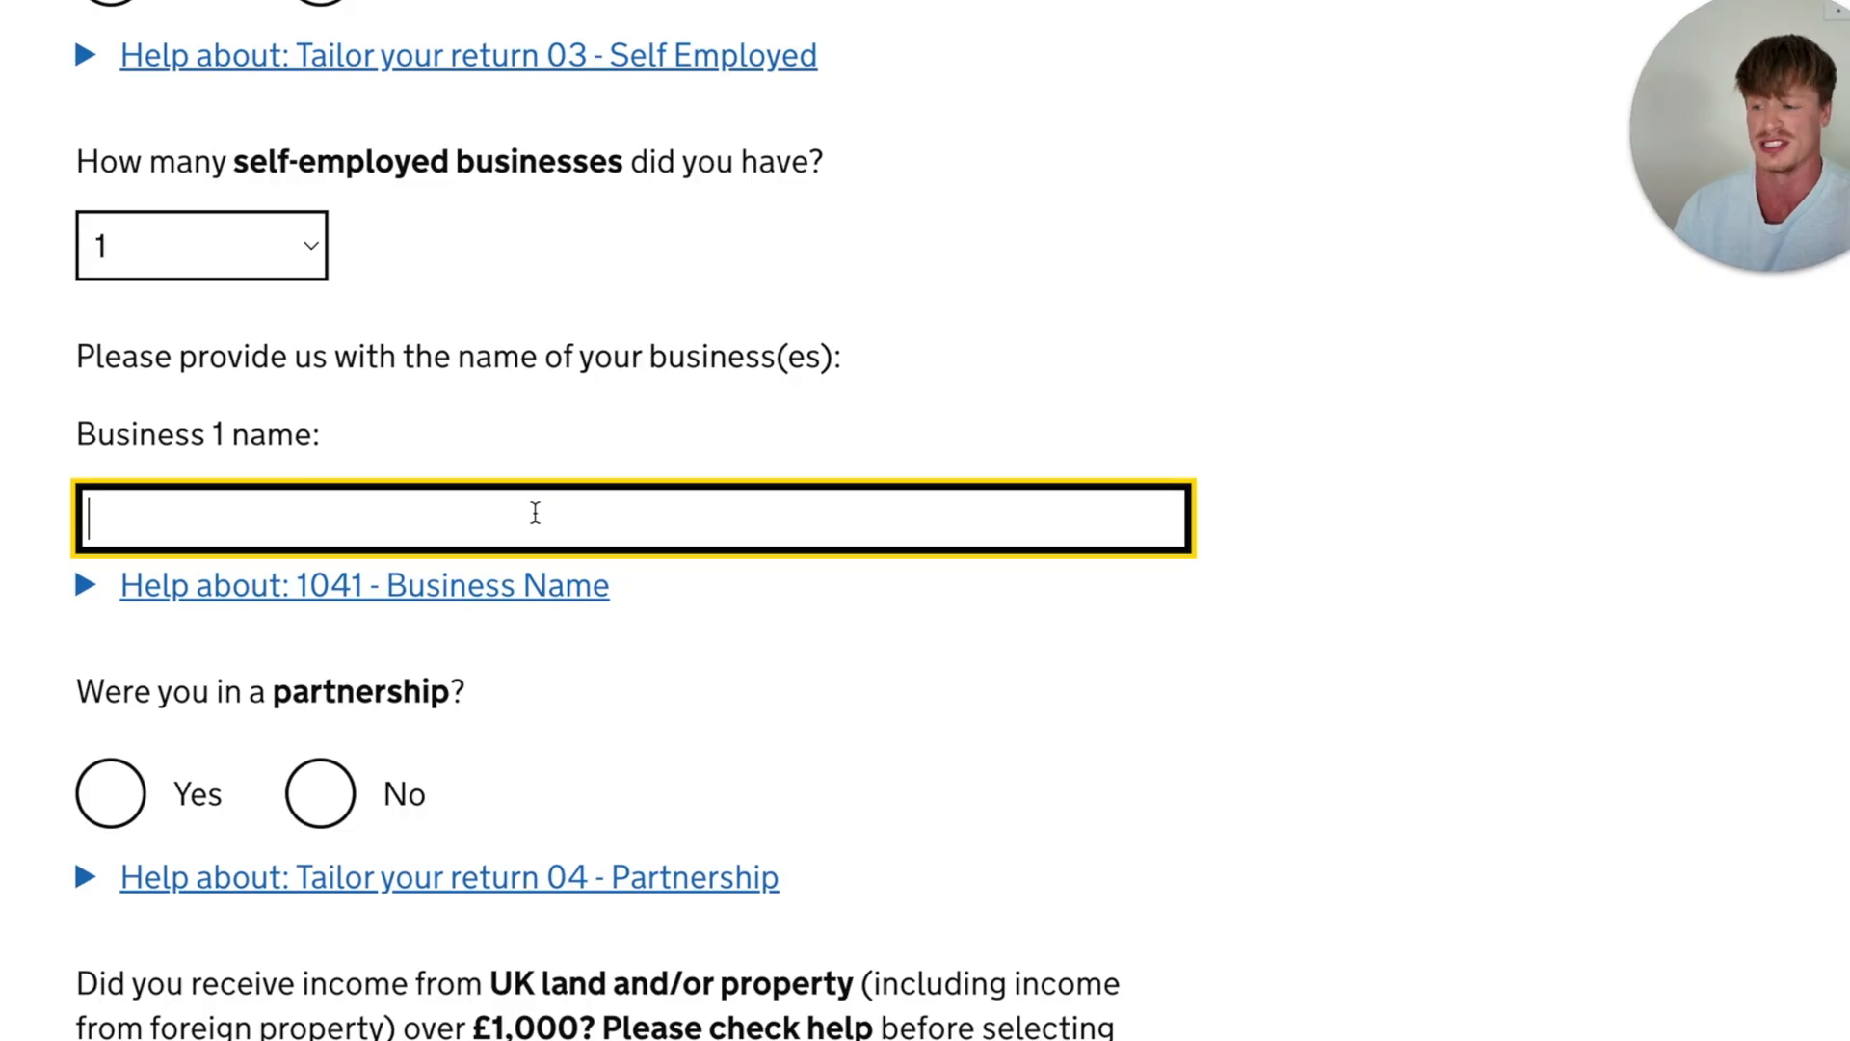
scroll(535, 511, "down", 1)
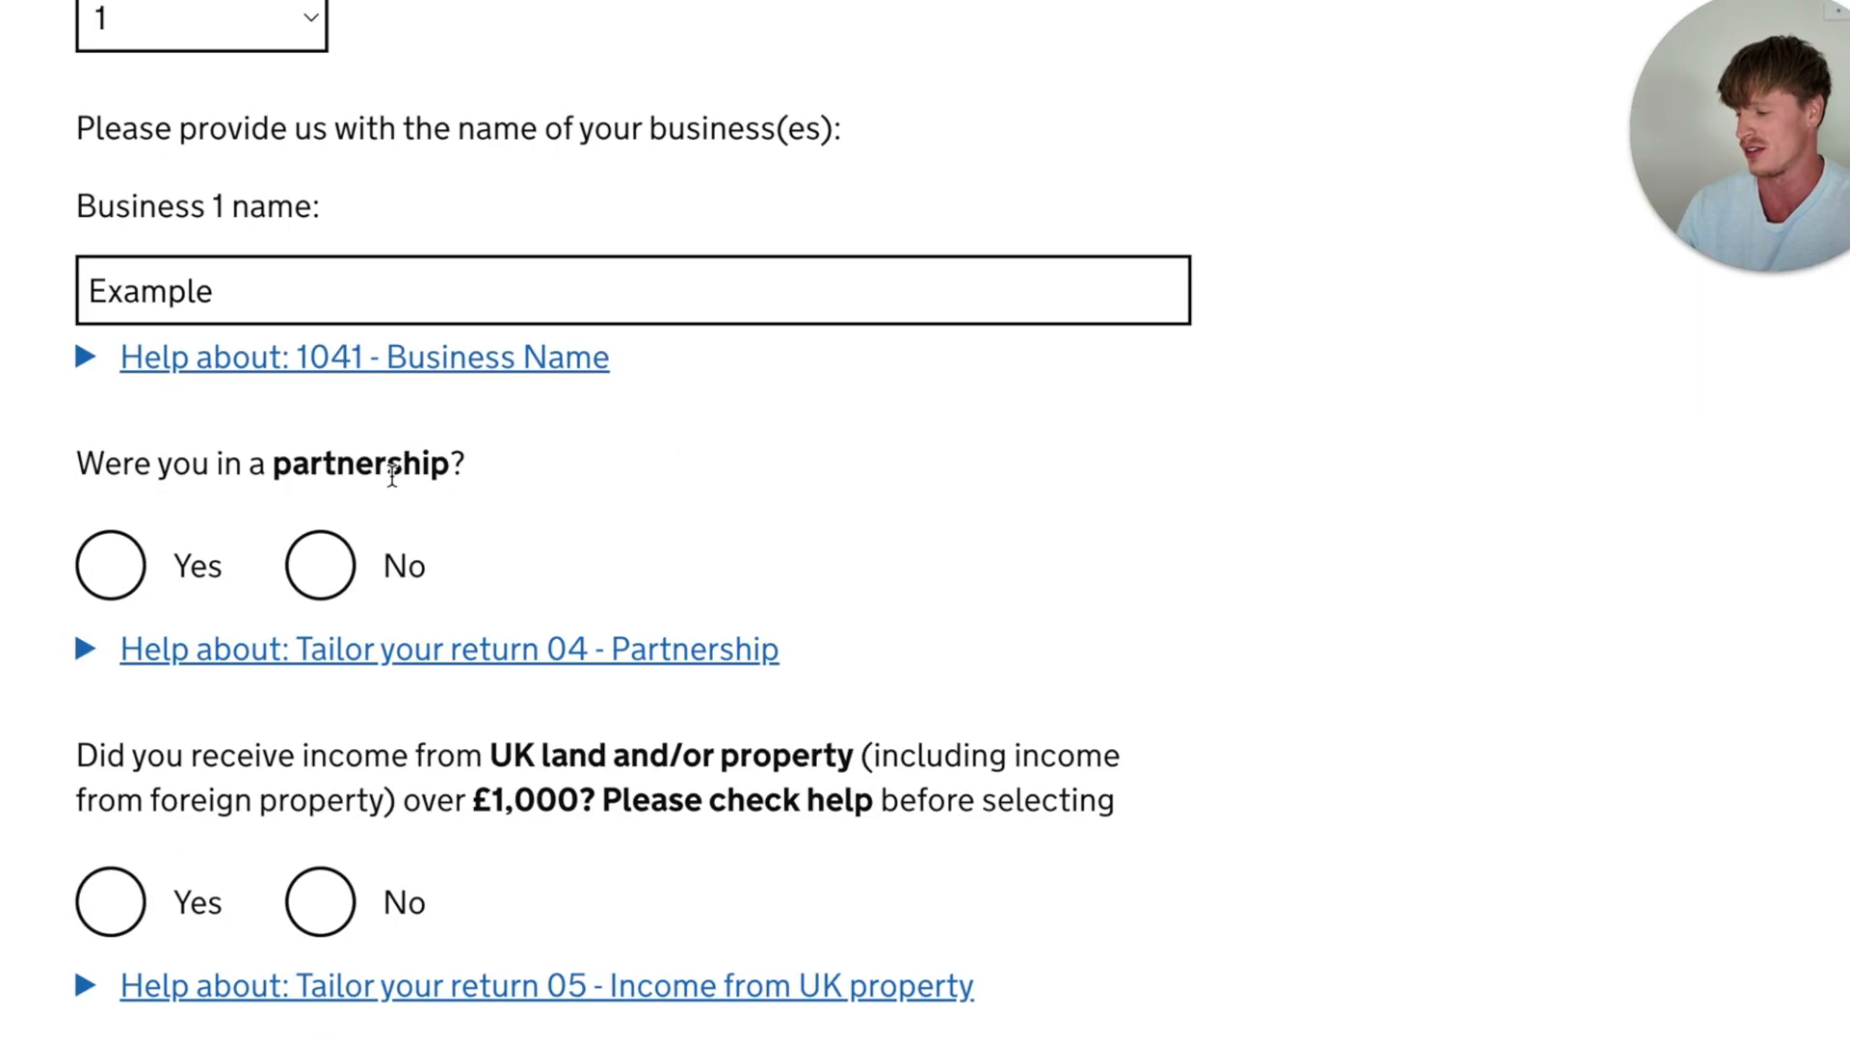
- Answer No to having been in a partnership
scroll(509, 441, "down", 1)
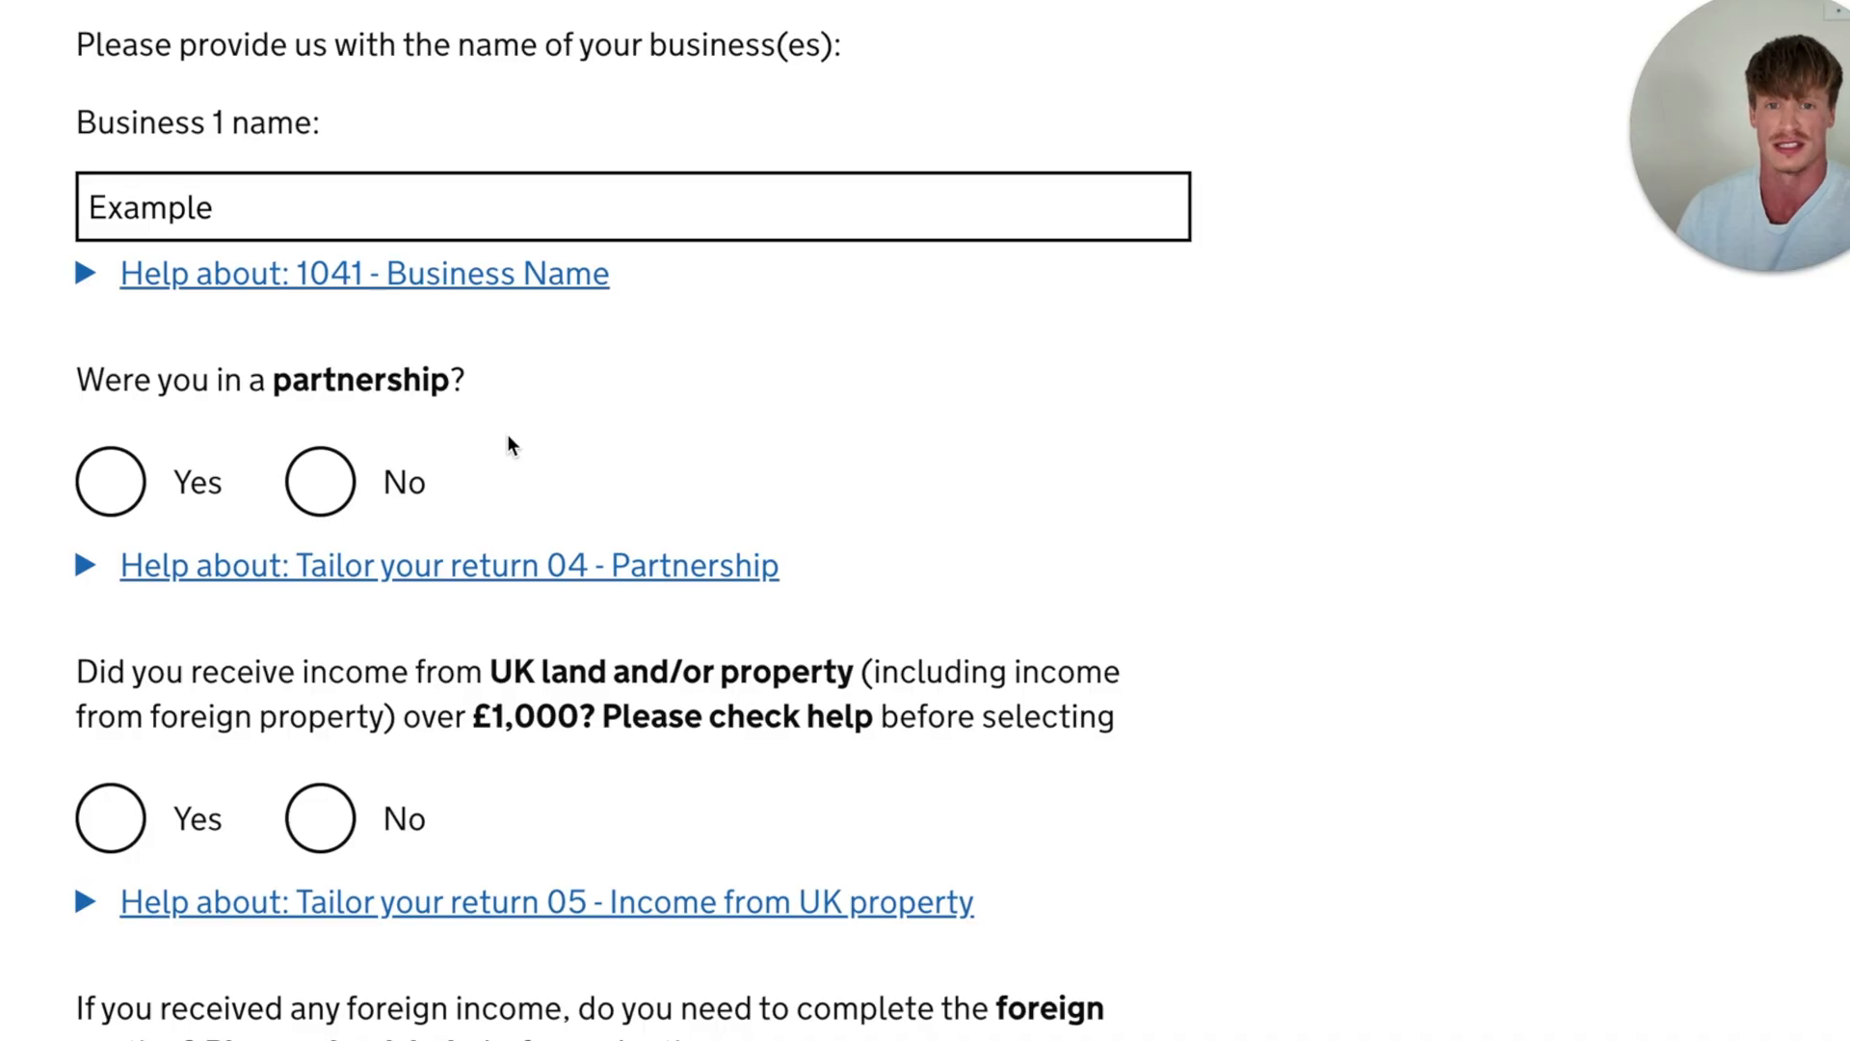
left_click(320, 482)
scroll(803, 395, "down", 3)
- Answer No to receiving income over £1,000 from UK land or property
scroll(801, 389, "down", 2)
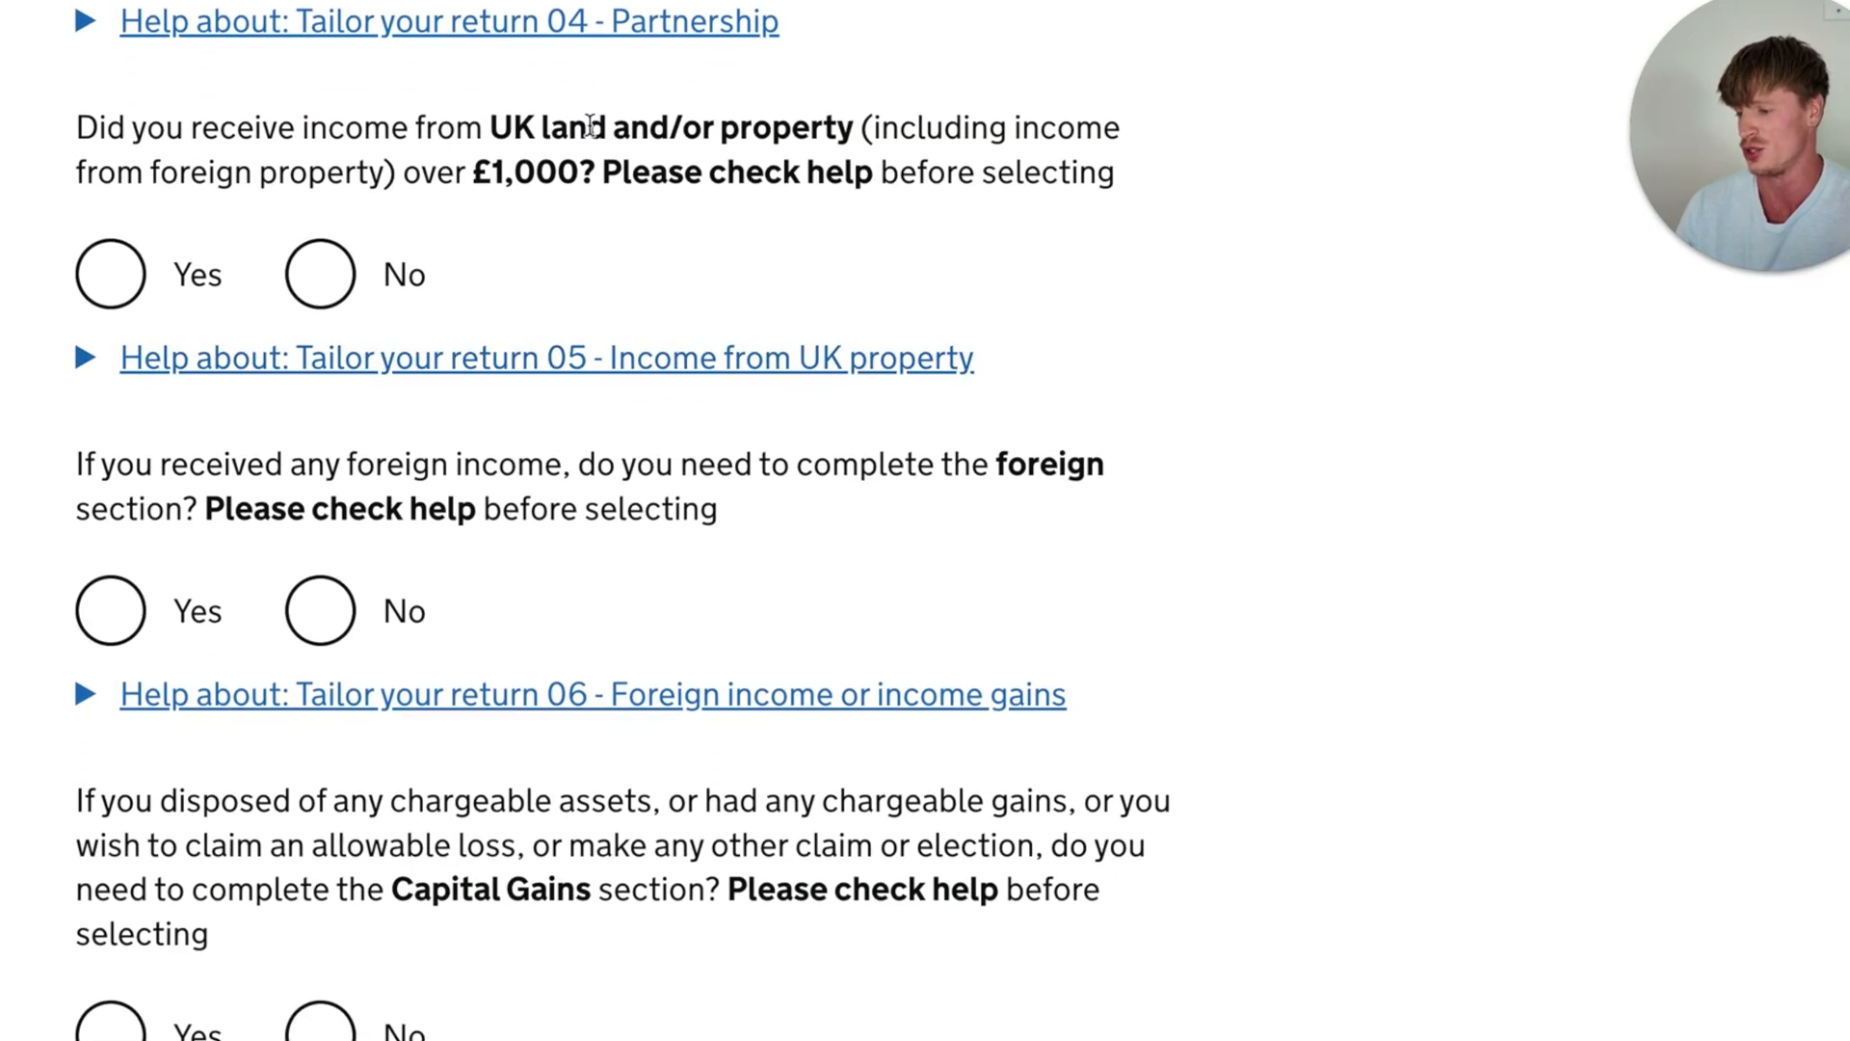
left_click_drag(588, 127, 870, 148)
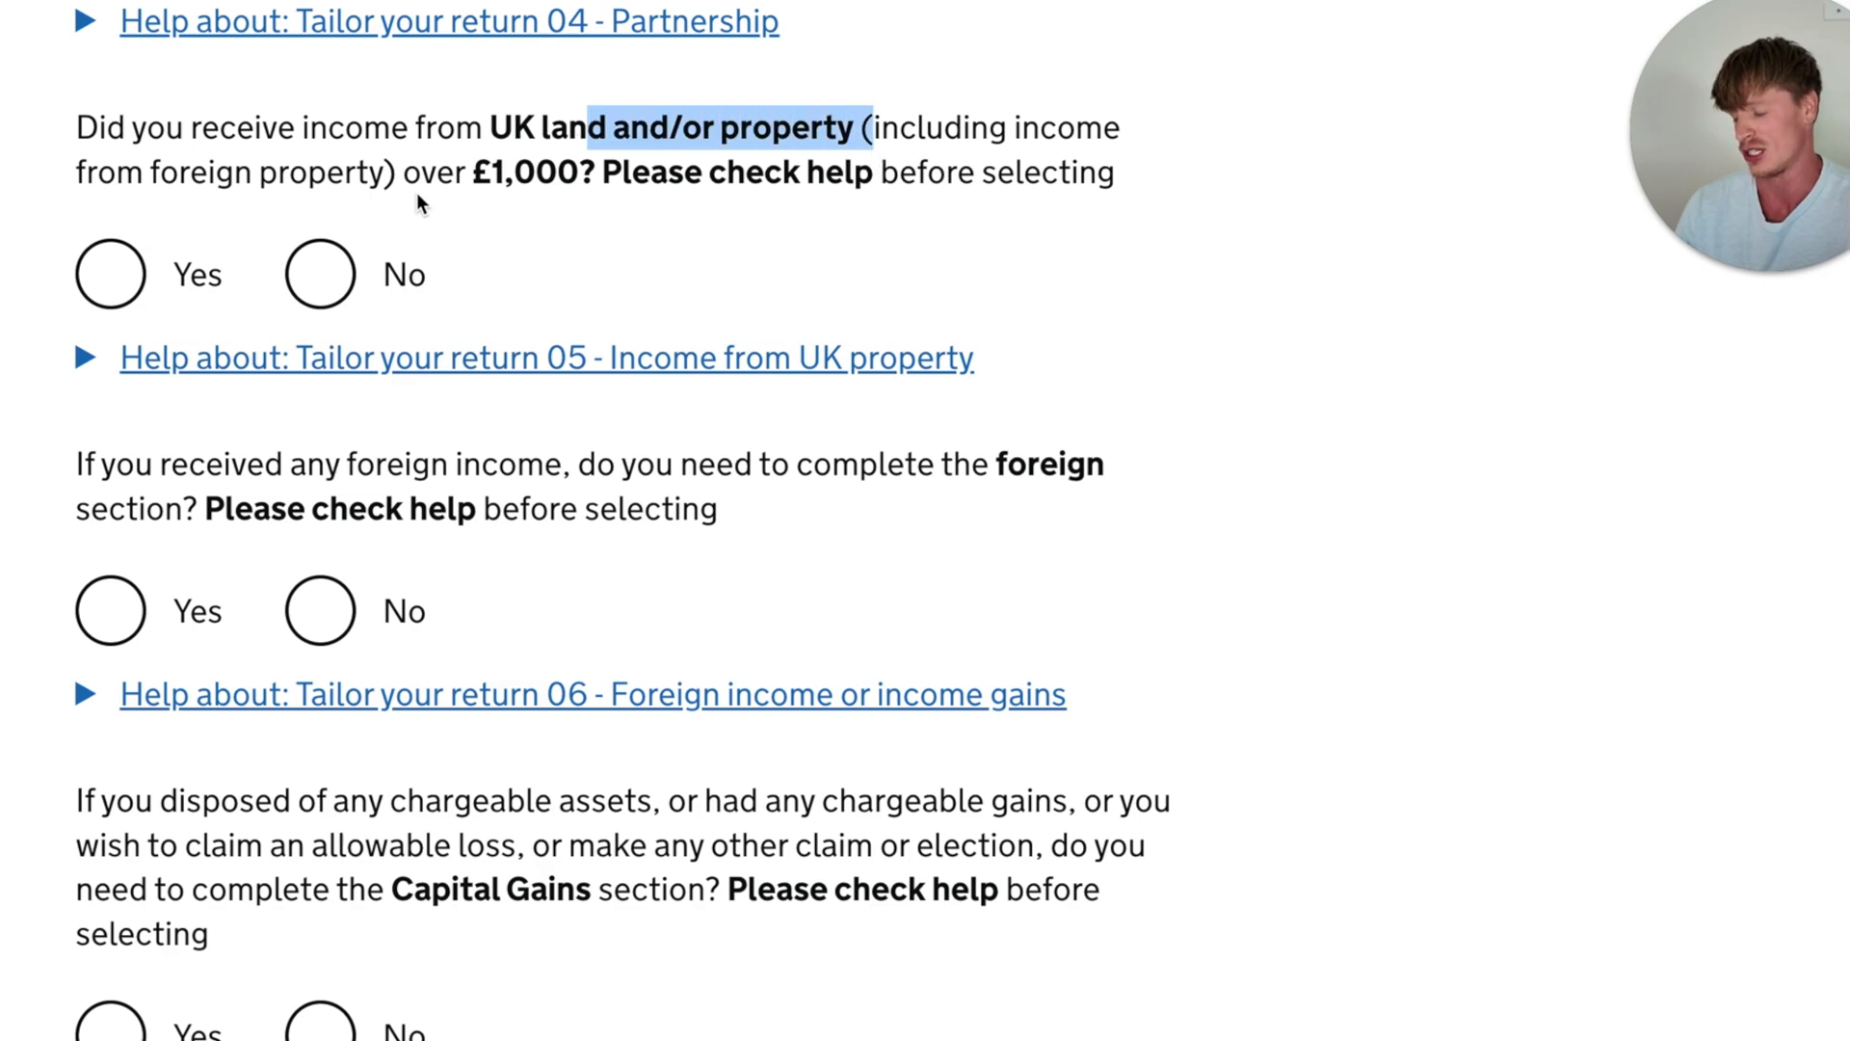
left_click_drag(438, 171, 691, 195)
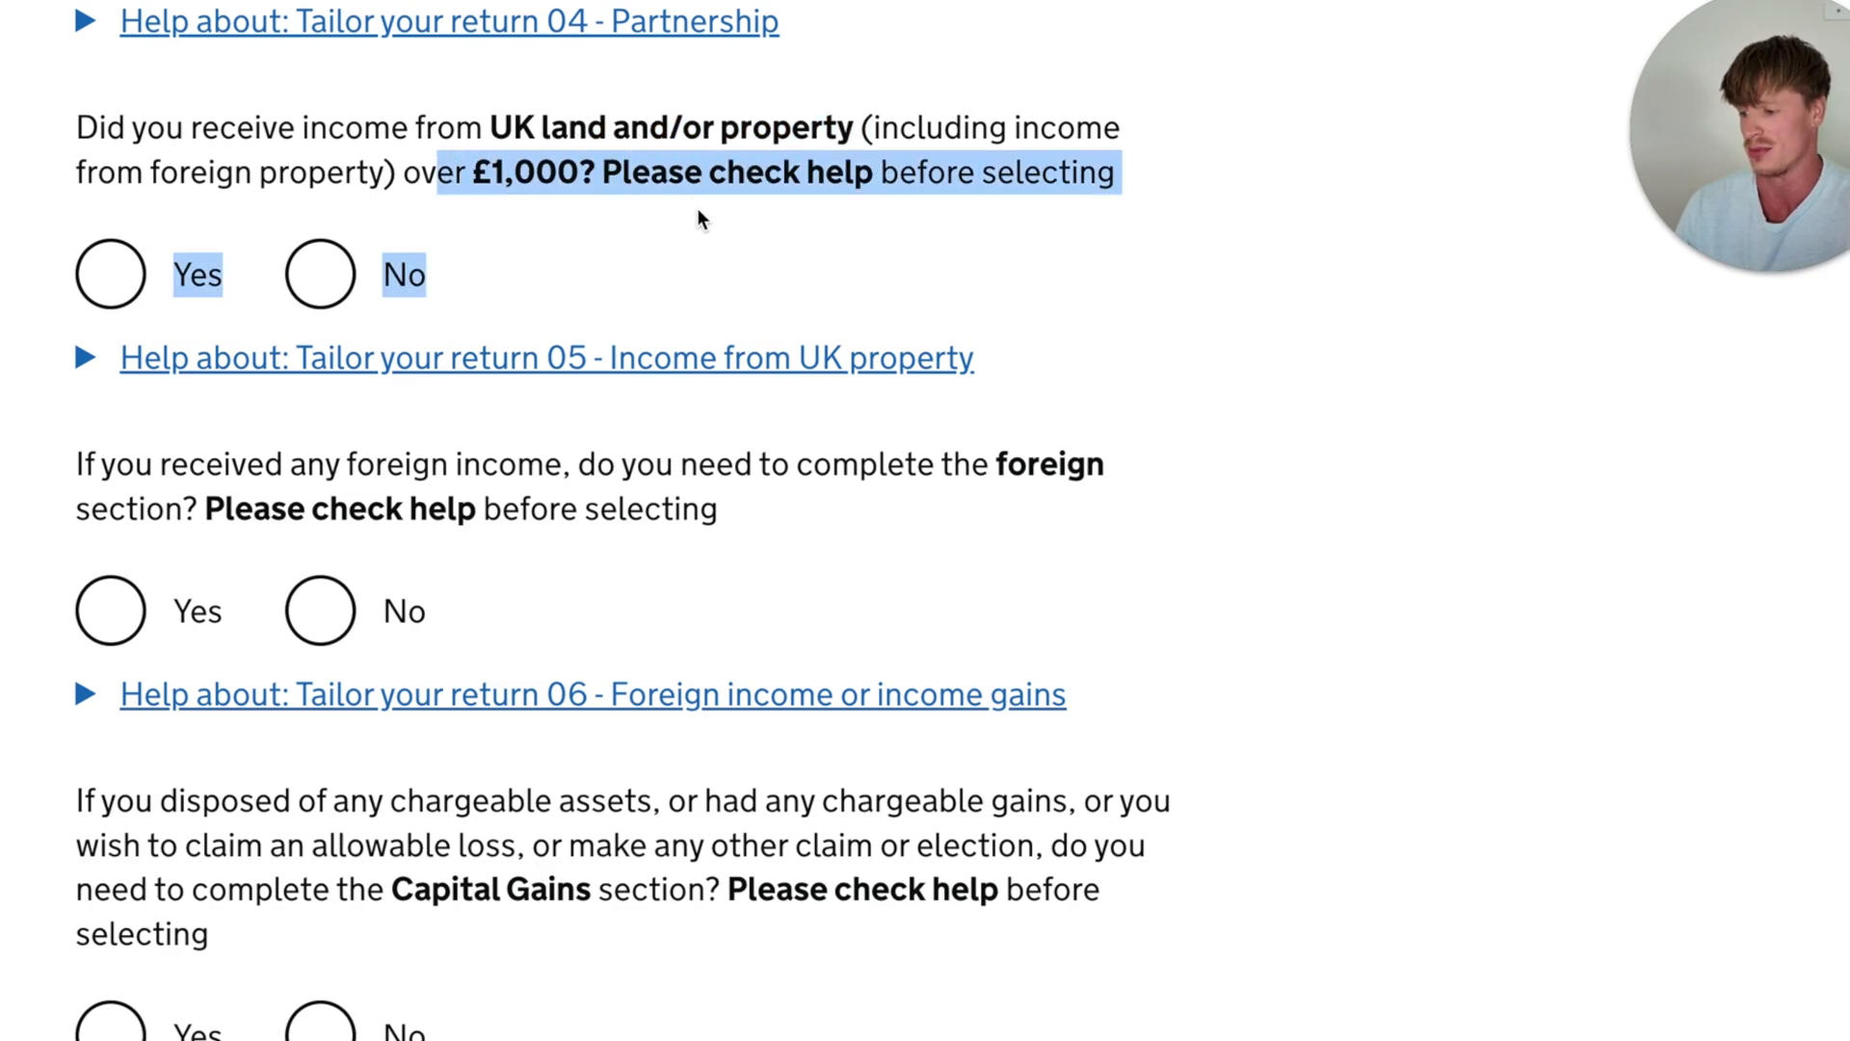
left_click(704, 219)
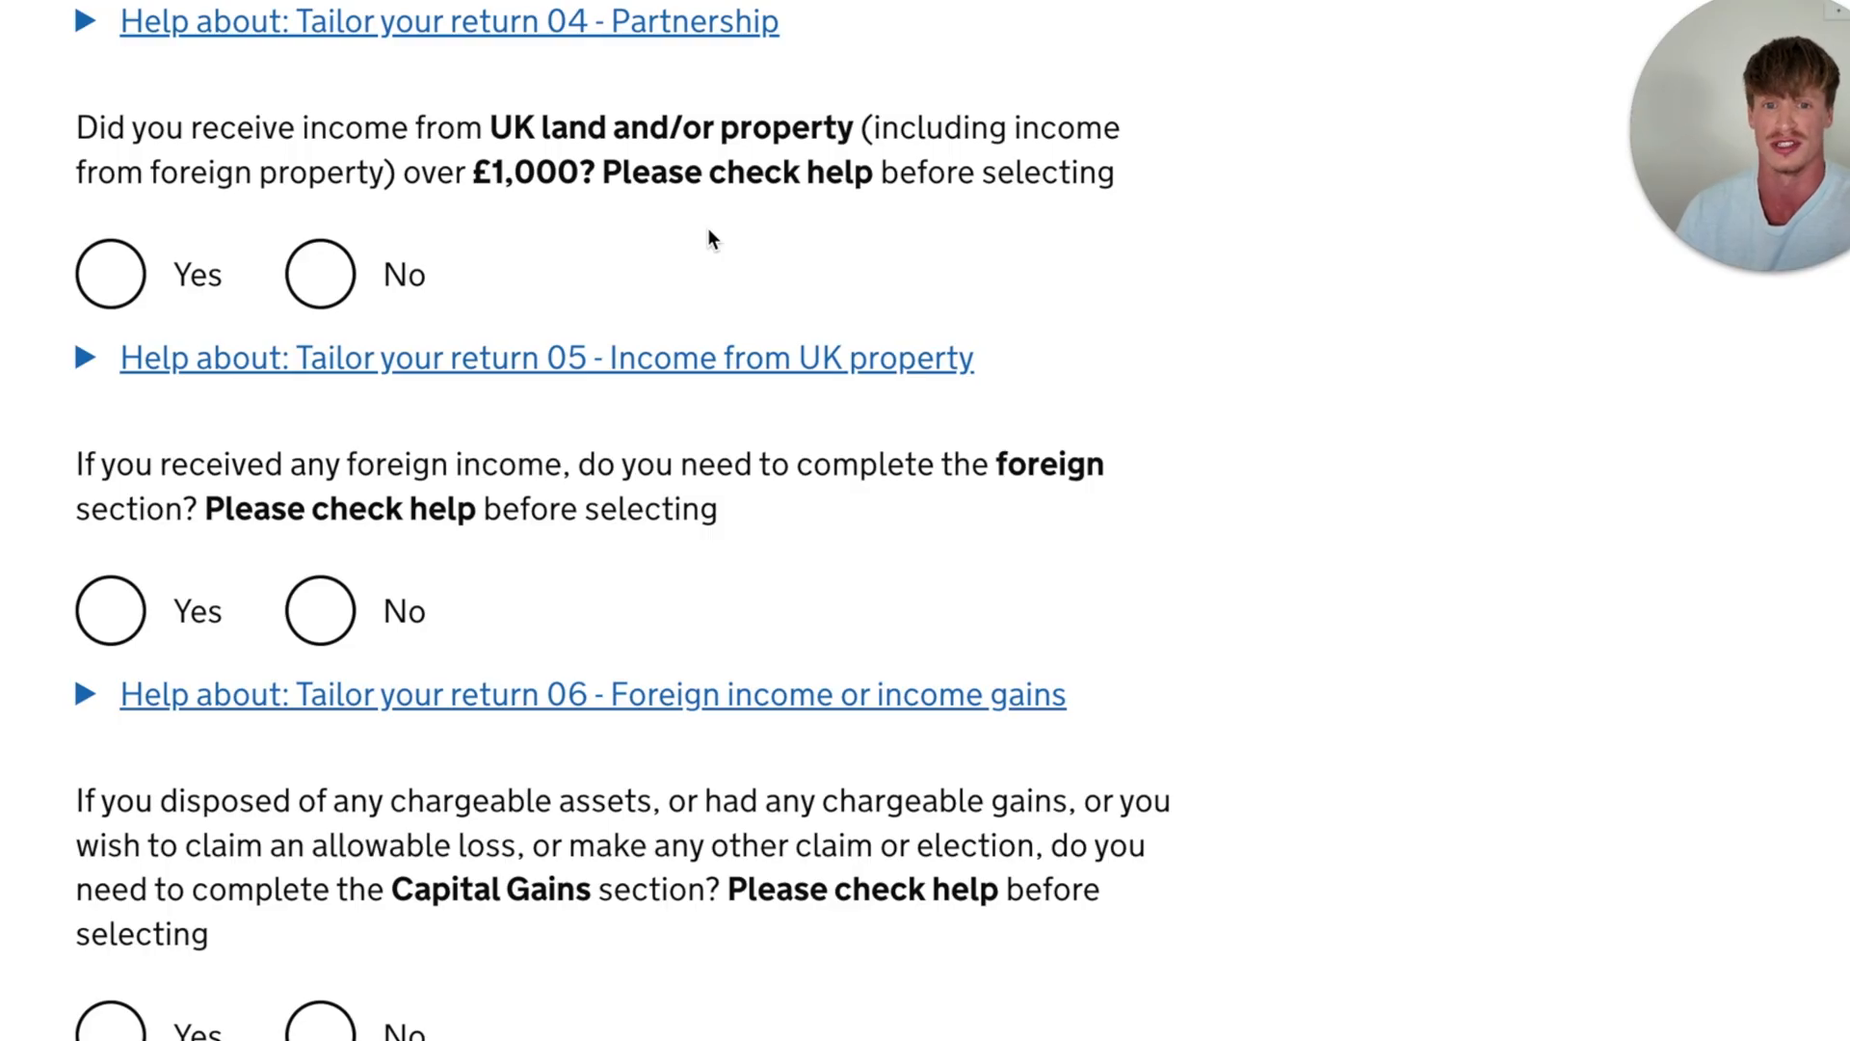
left_click(322, 275)
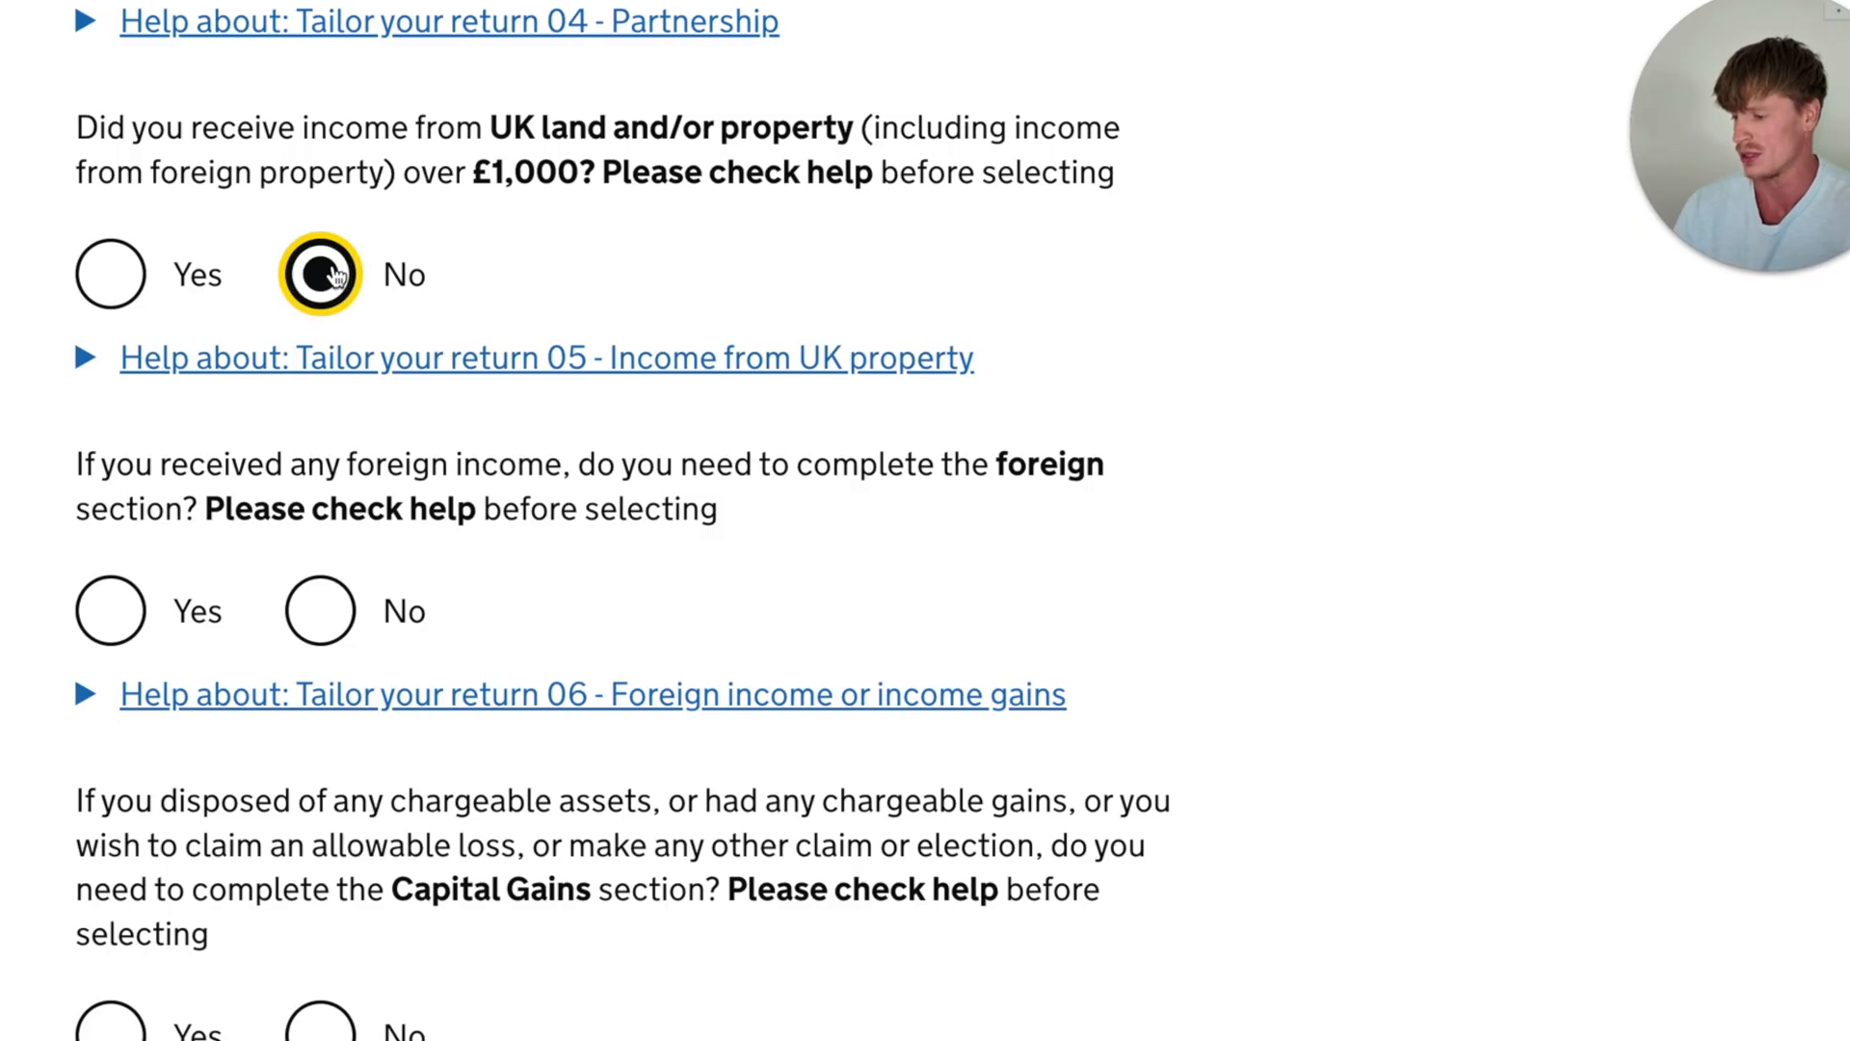
- Answer No to needing the foreign section for foreign income
scroll(402, 409, "down", 2)
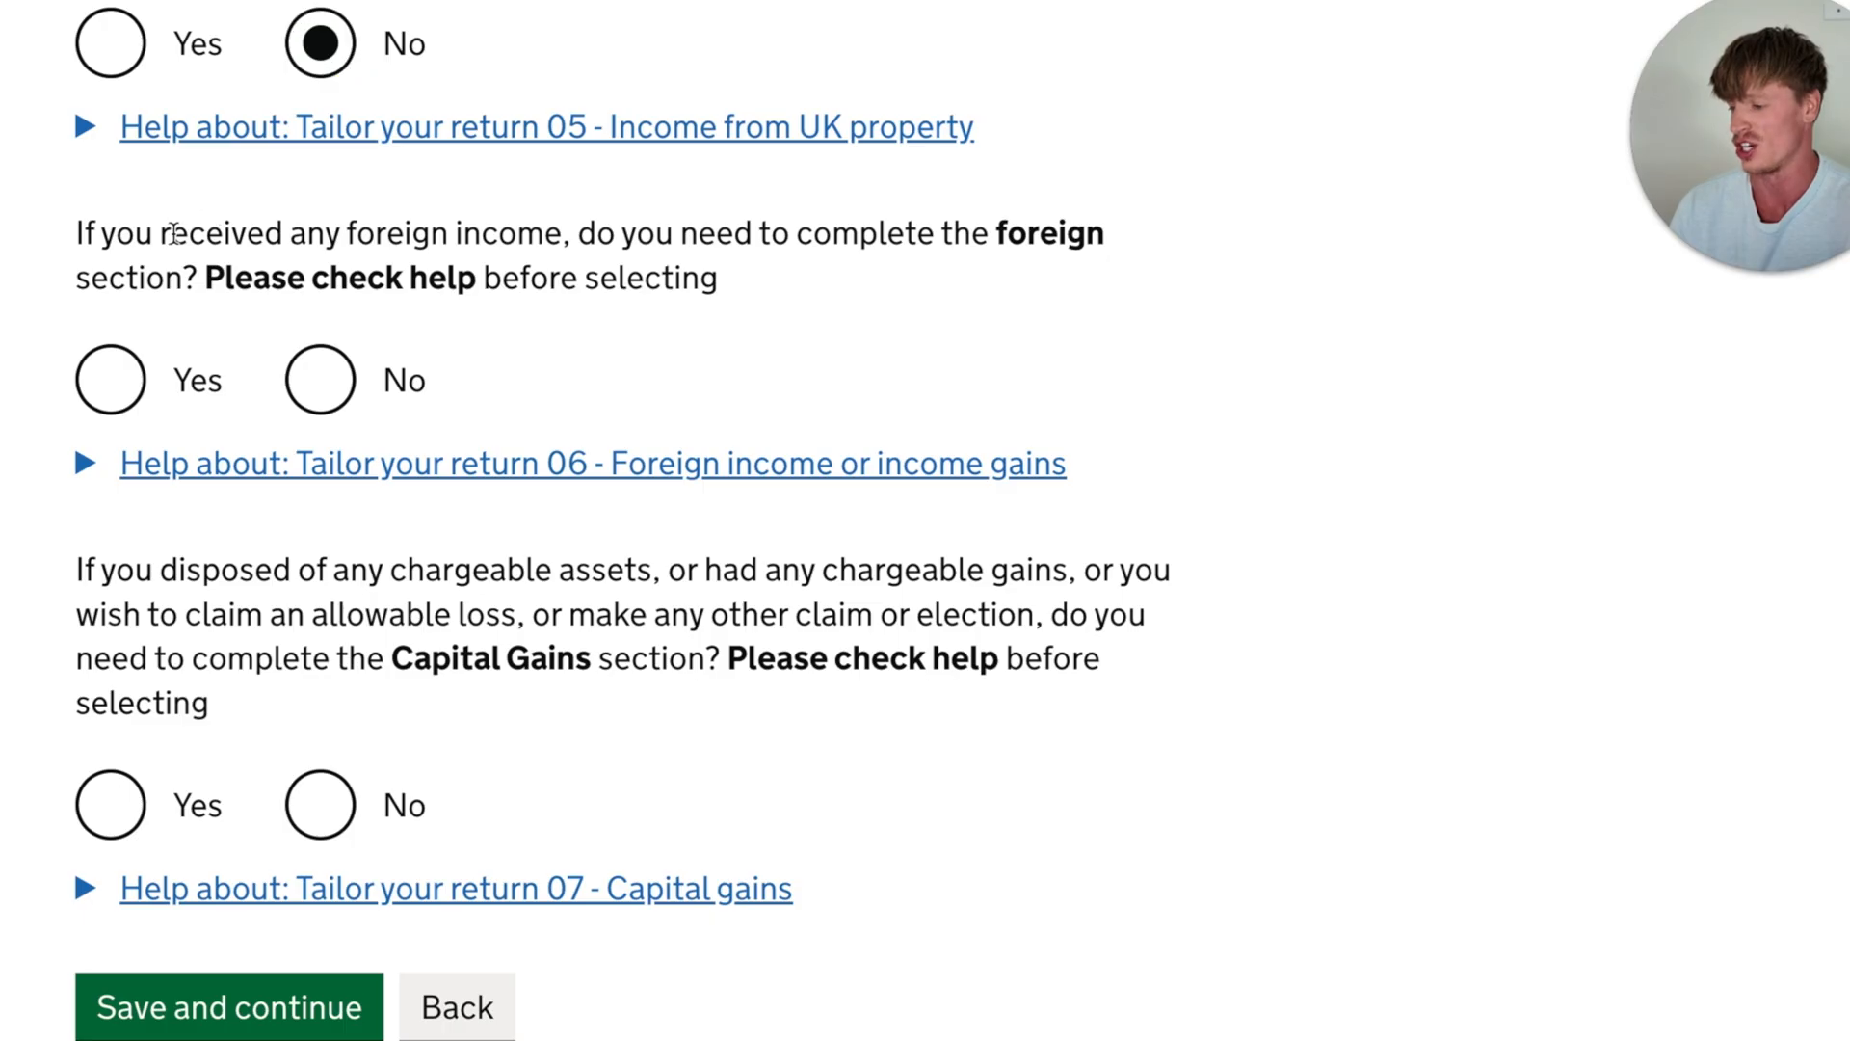
left_click_drag(170, 231, 592, 241)
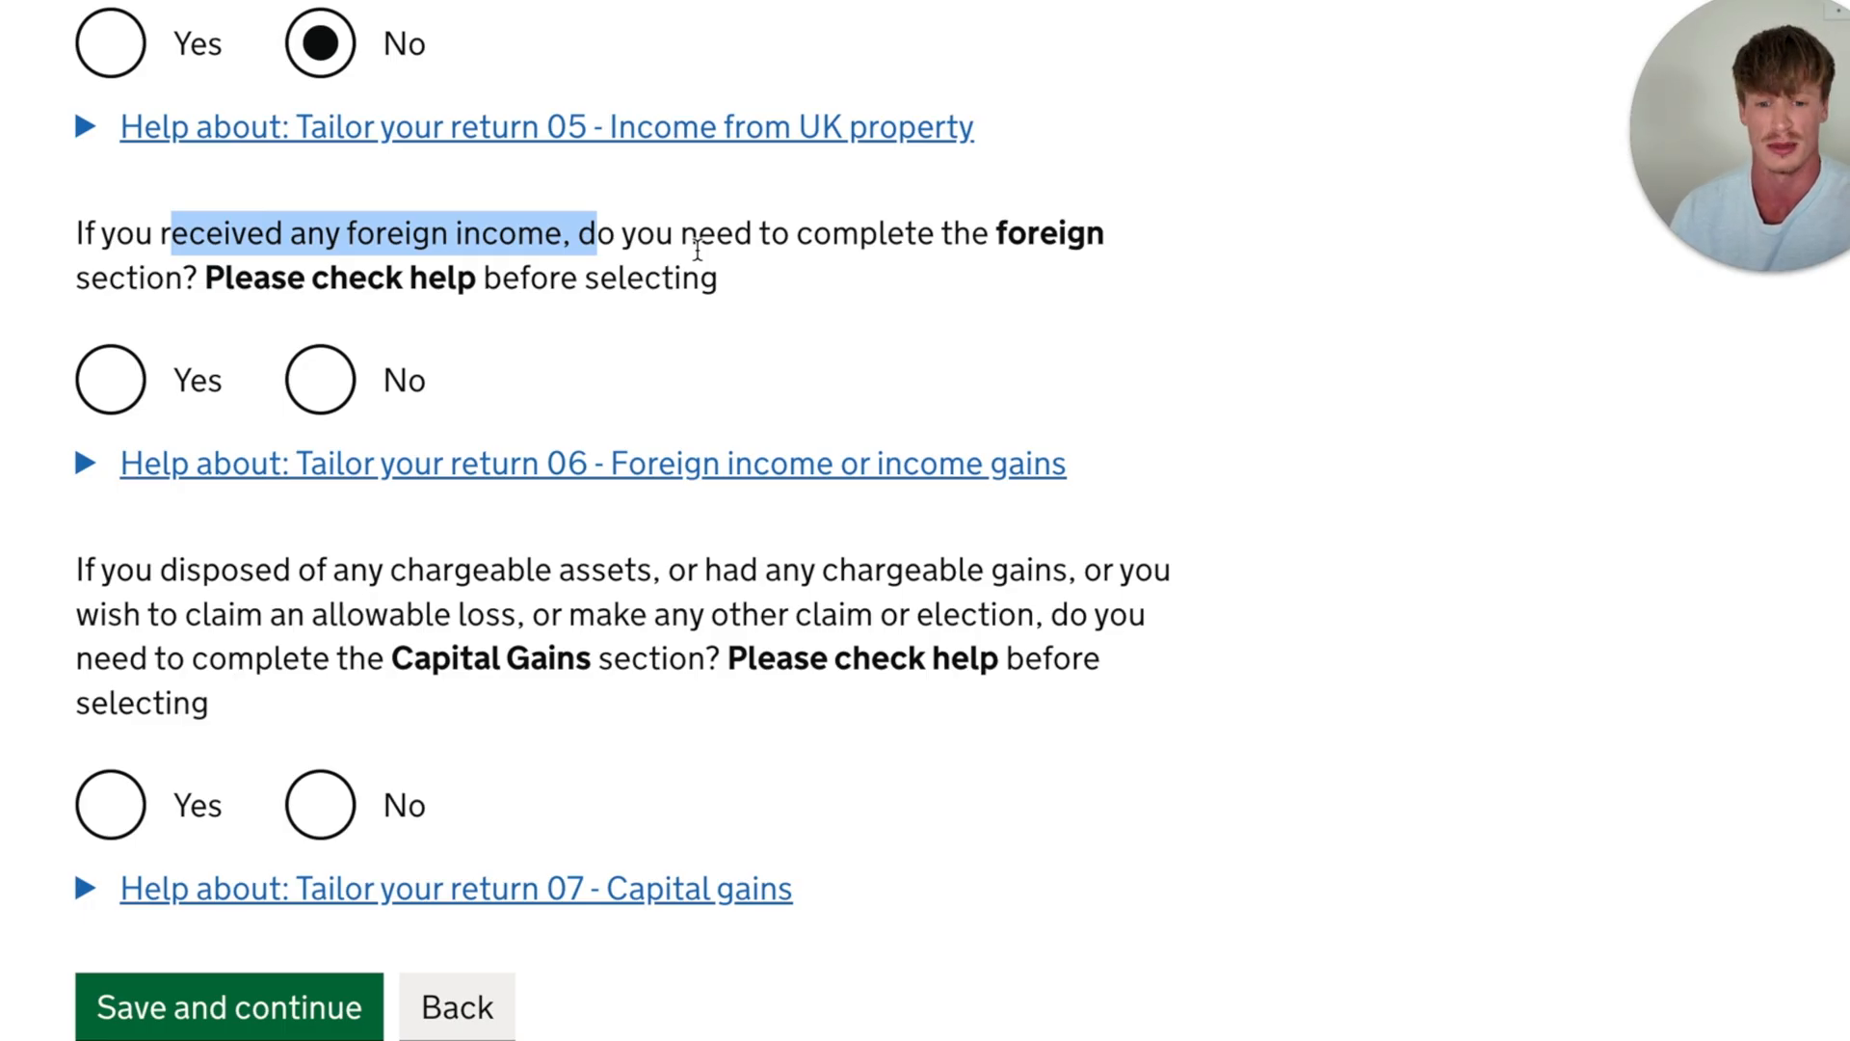
left_click(730, 279)
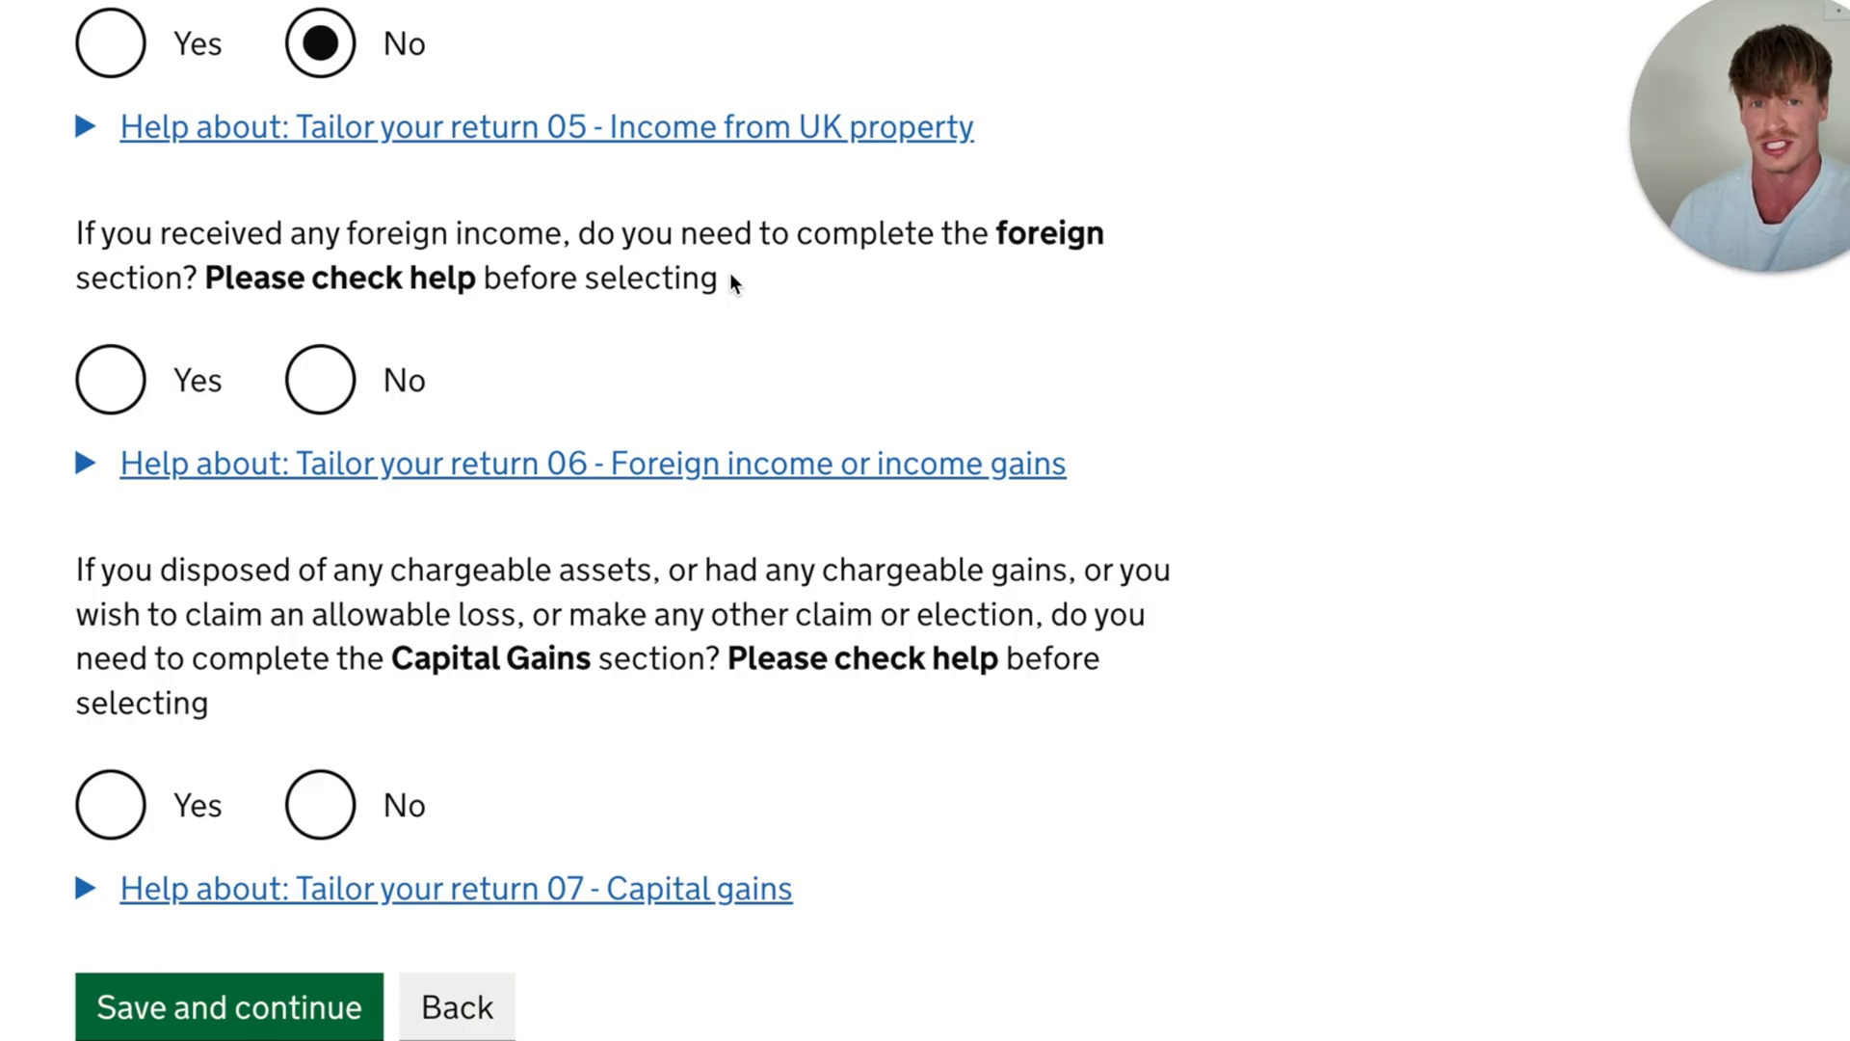
left_click(319, 379)
- Answer the Capital Gains section question, then save page 1 and continue to page 2 of the tailored return
scroll(320, 379, "down", 3)
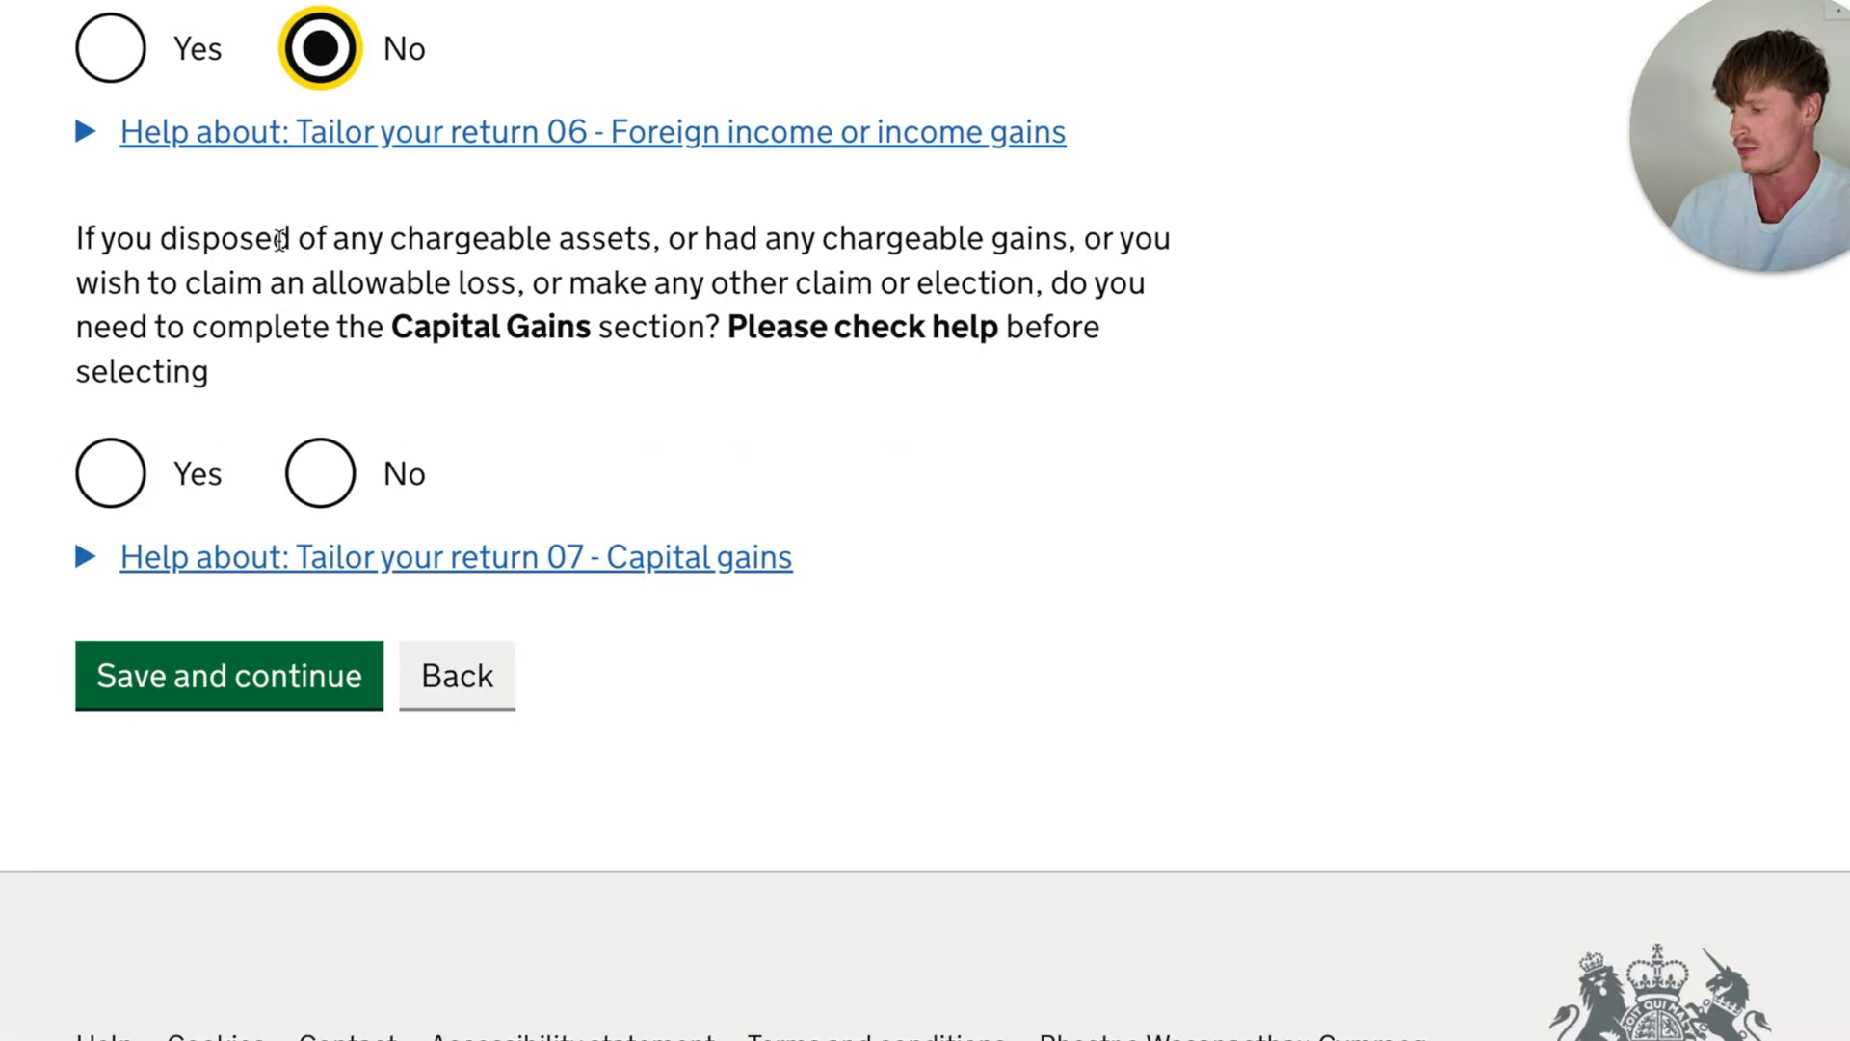
left_click_drag(185, 238, 704, 238)
left_click(831, 241)
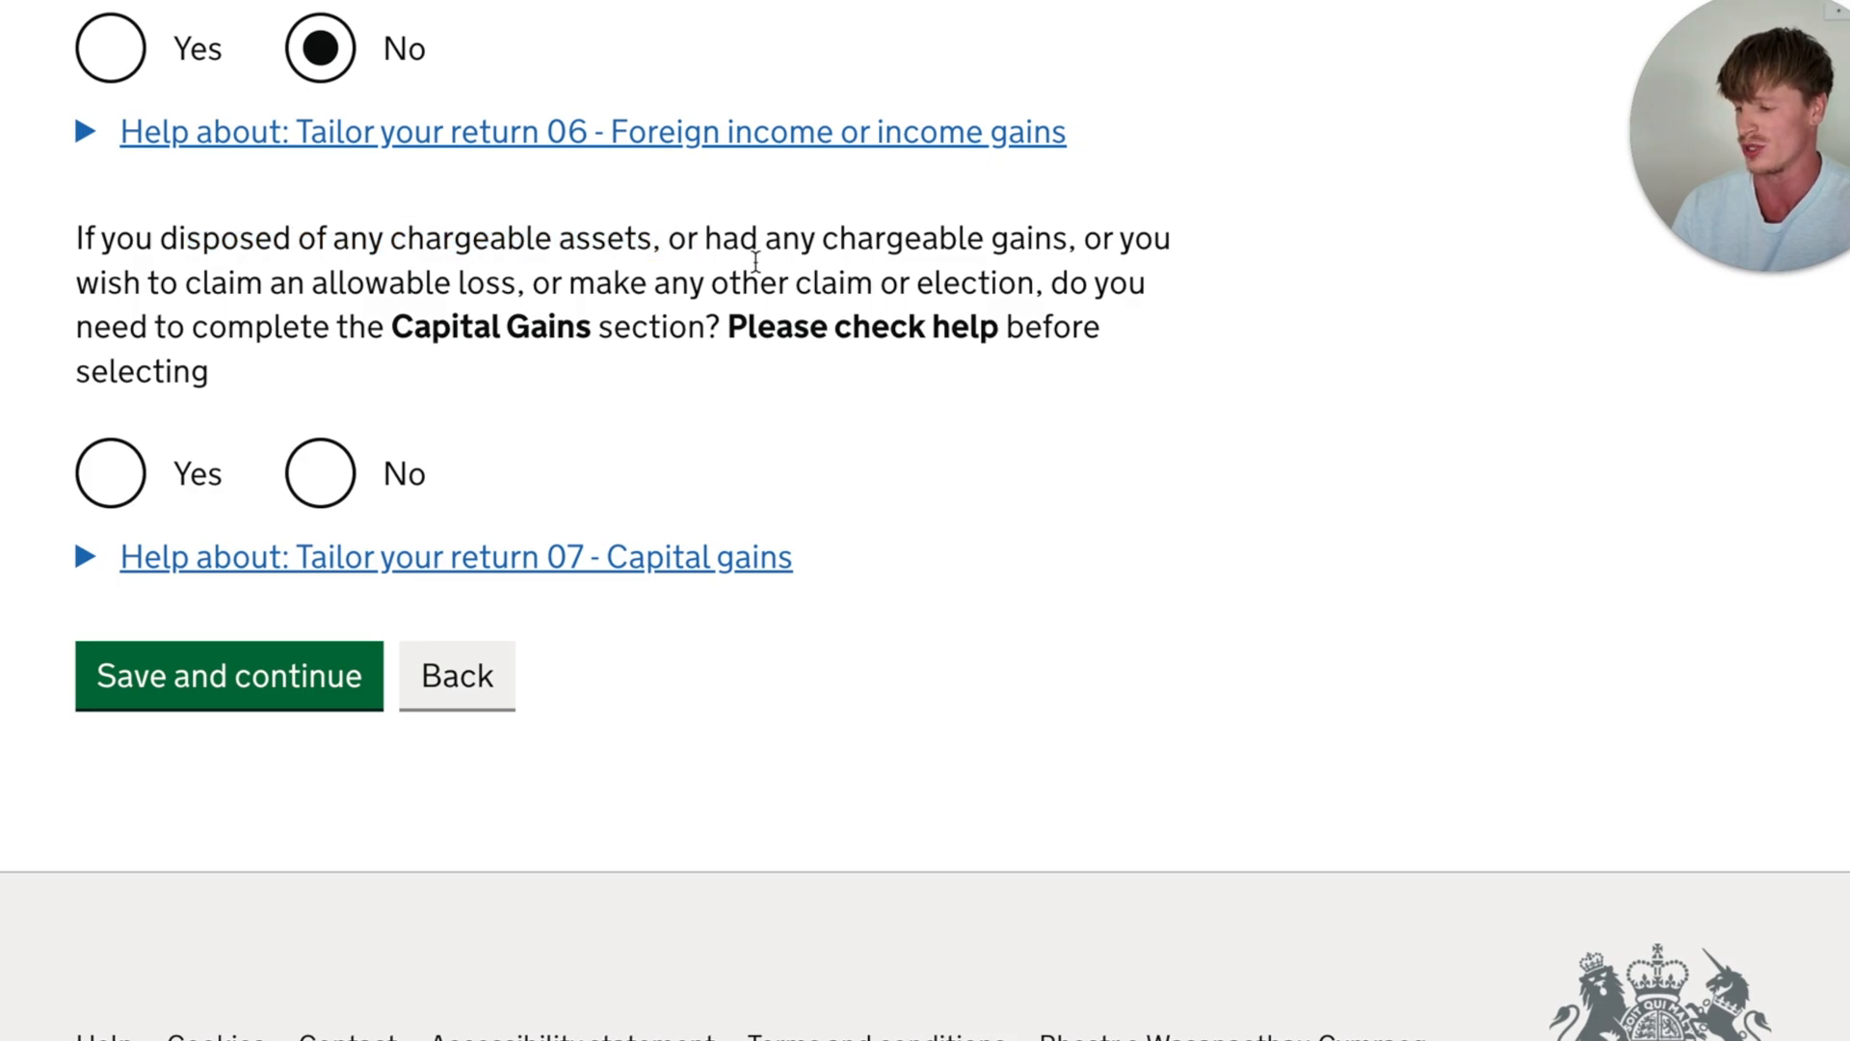
scroll(705, 281, "down", 1)
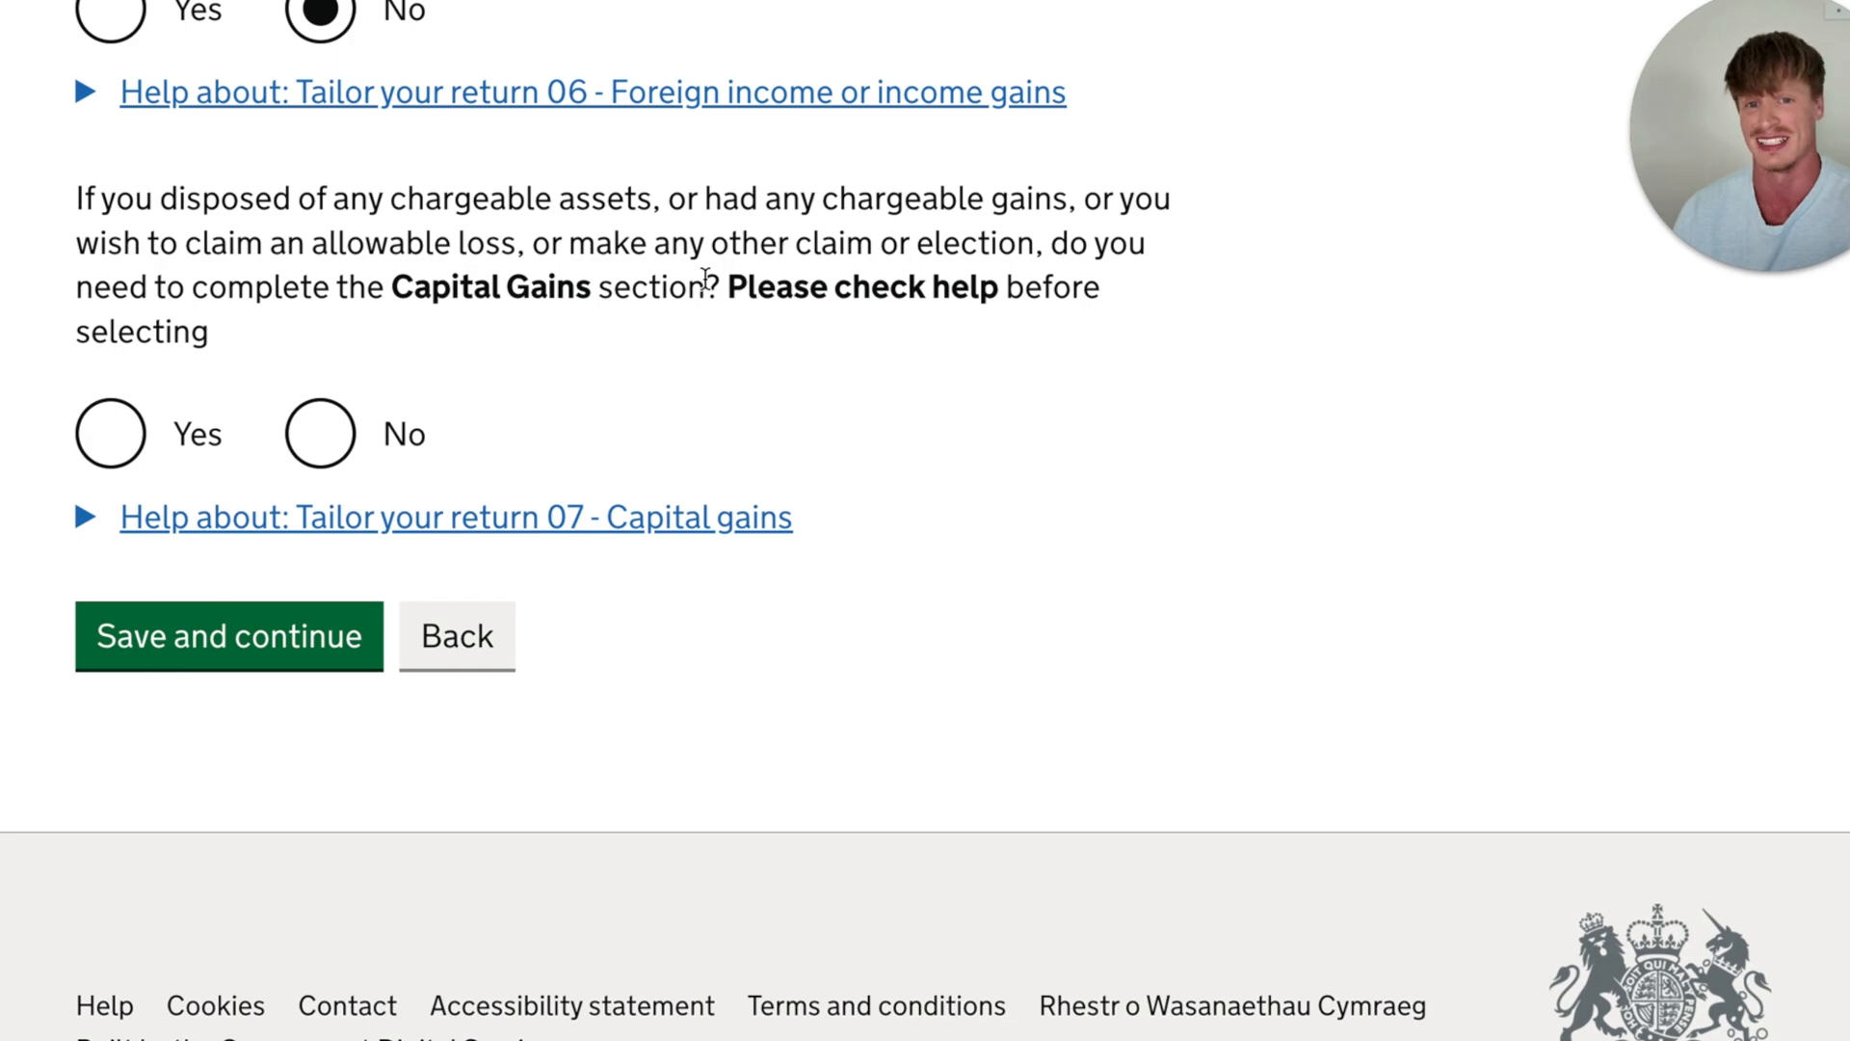
scroll(705, 280, "up", 1)
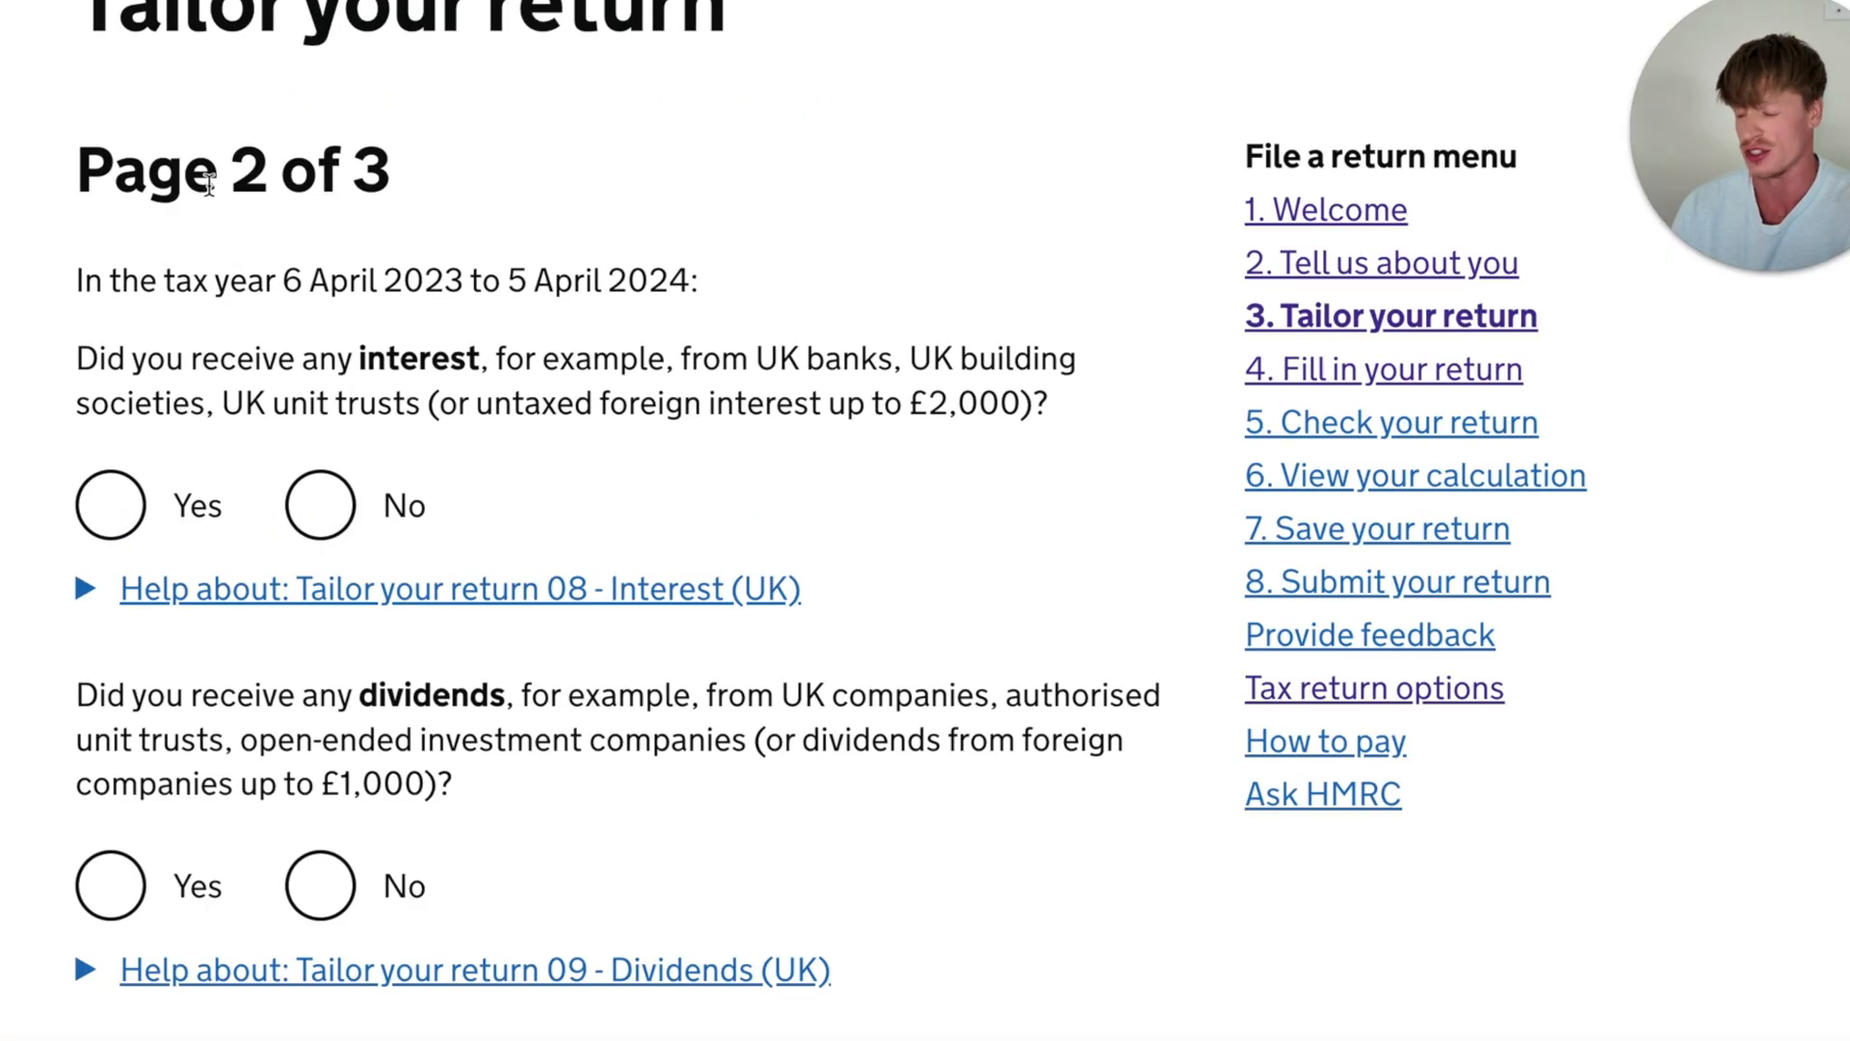
- Answer No to receiving any interest from UK banks, building societies or unit trusts
left_click_drag(219, 183, 326, 185)
scroll(414, 274, "down", 1)
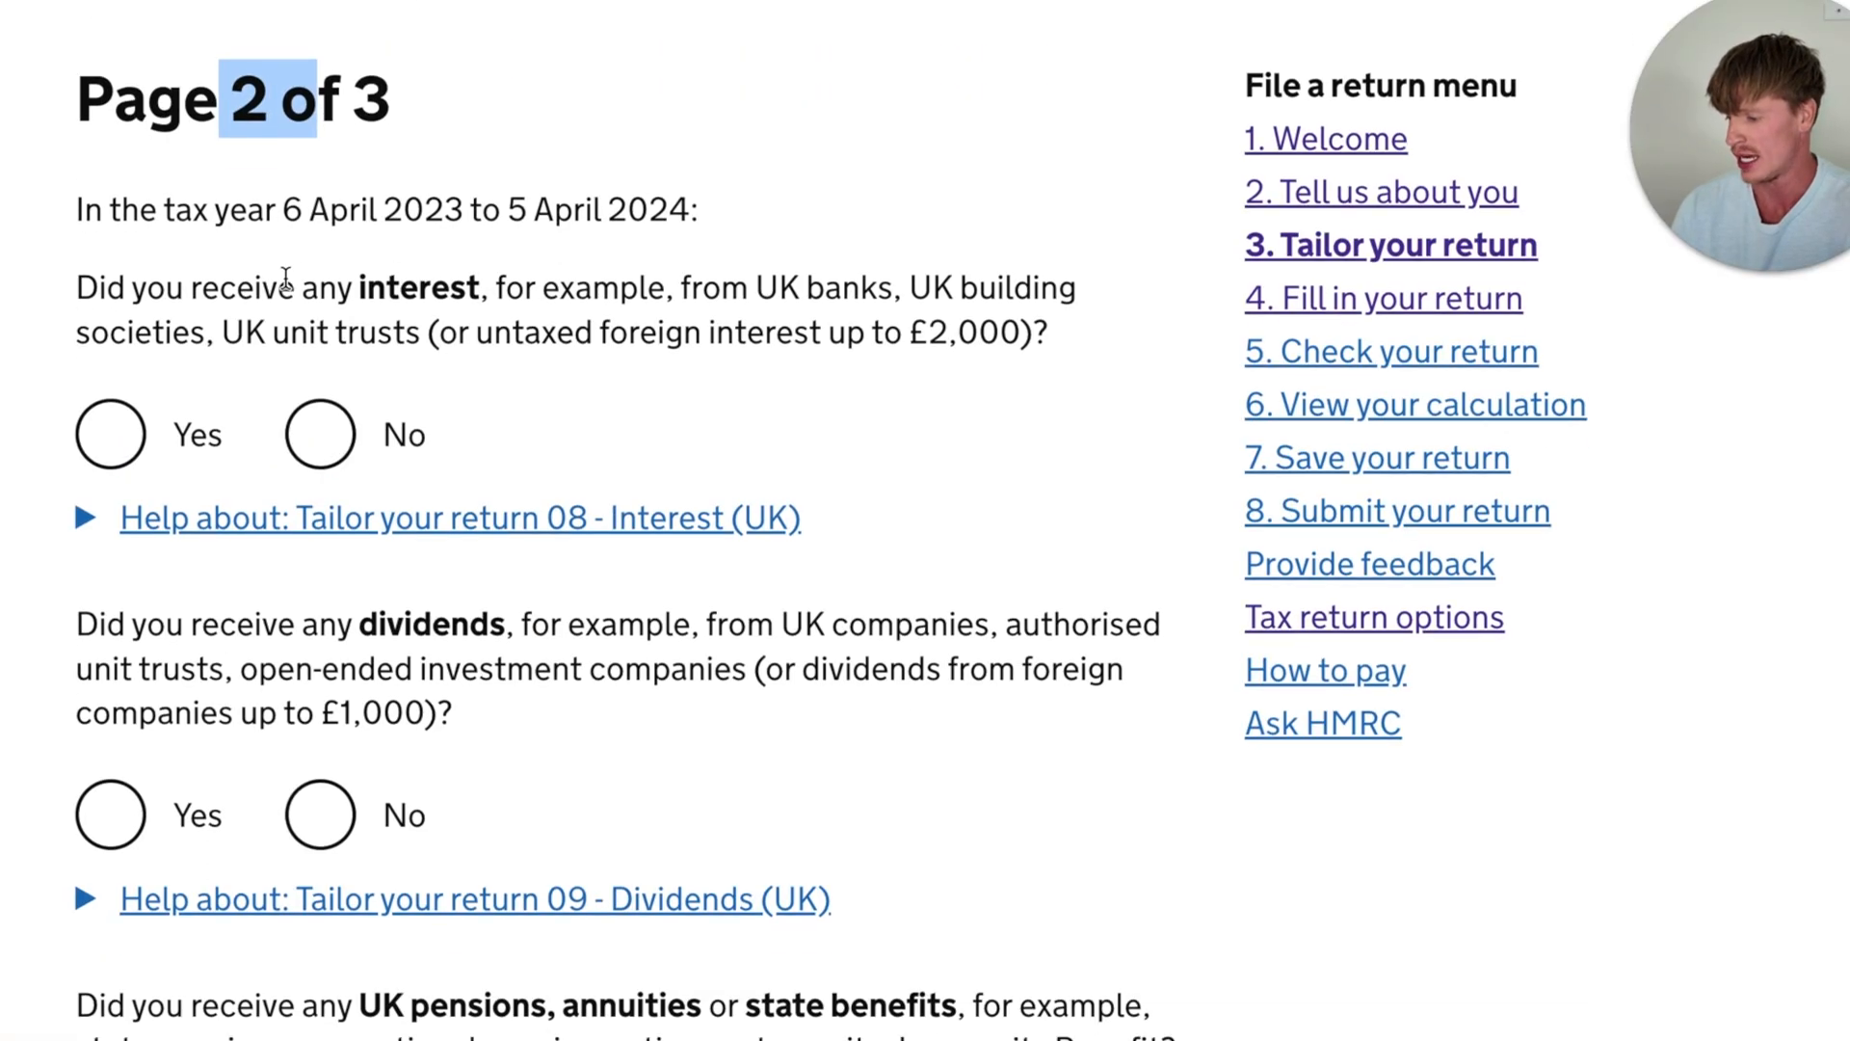
left_click(254, 286)
left_click_drag(254, 286, 549, 287)
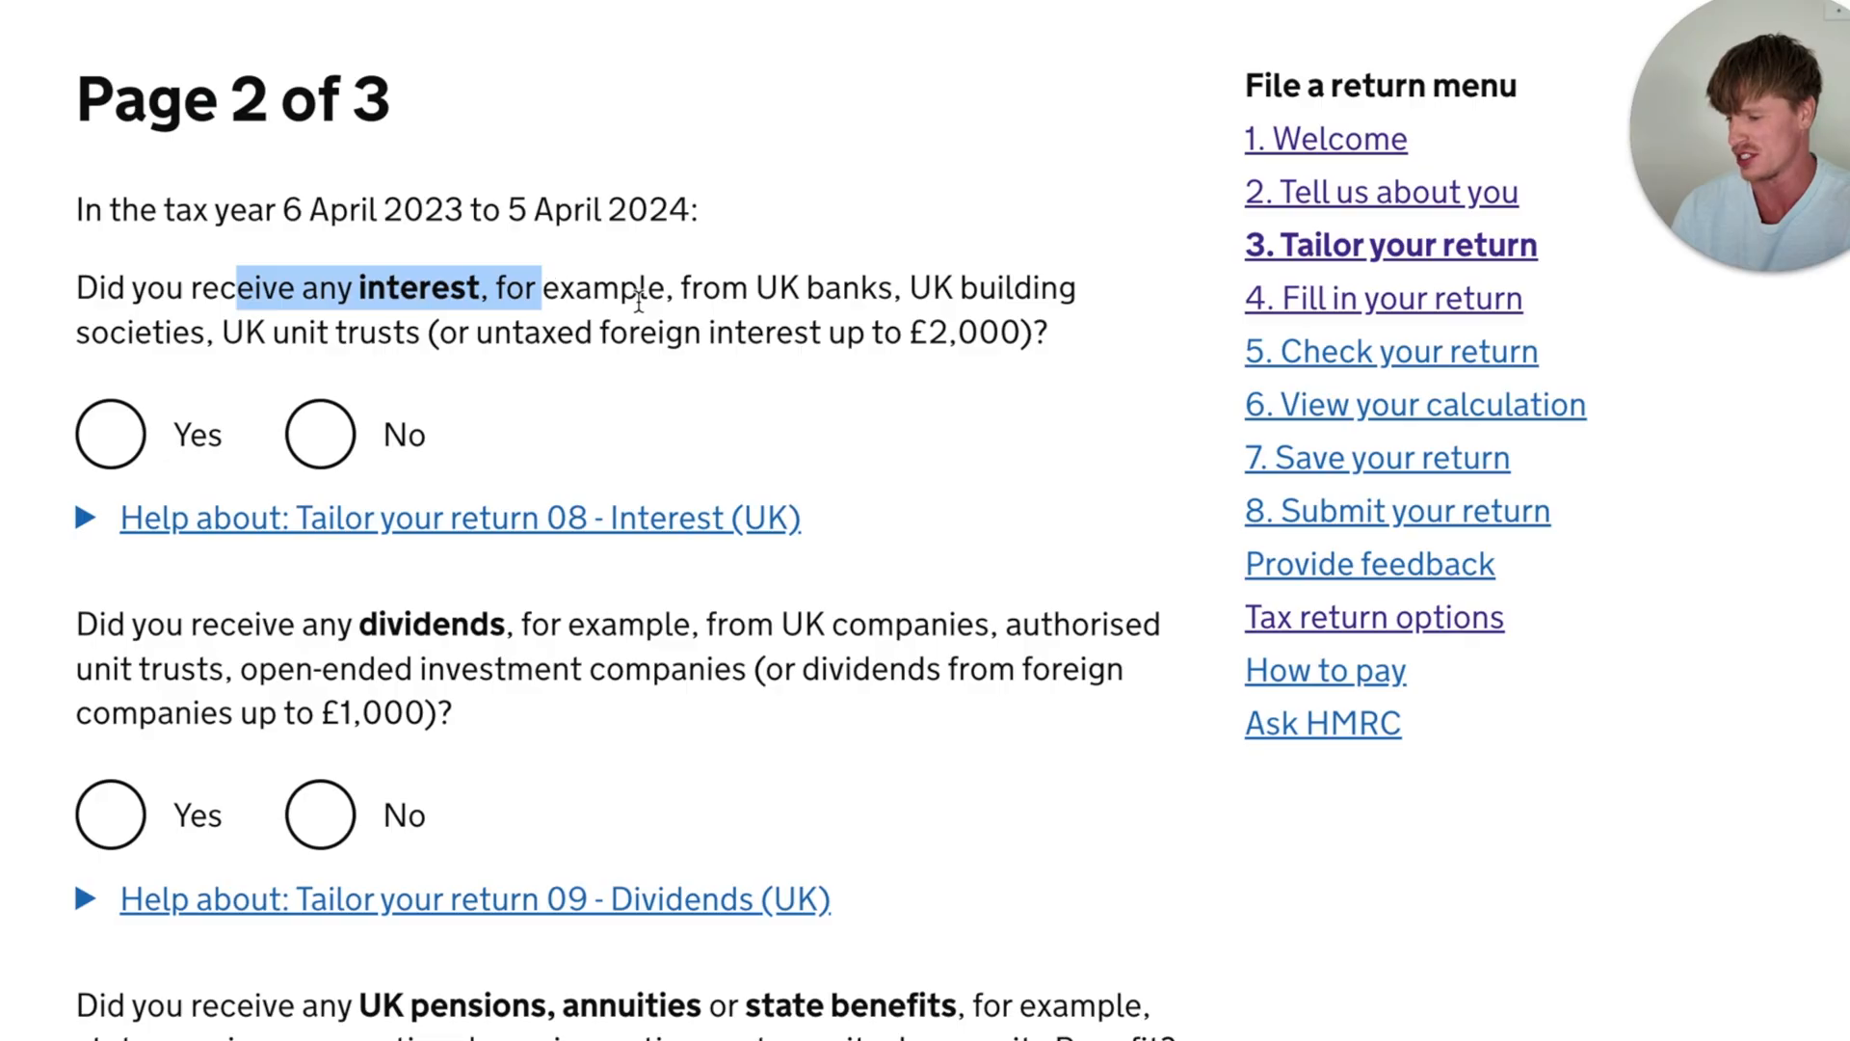
left_click(663, 366)
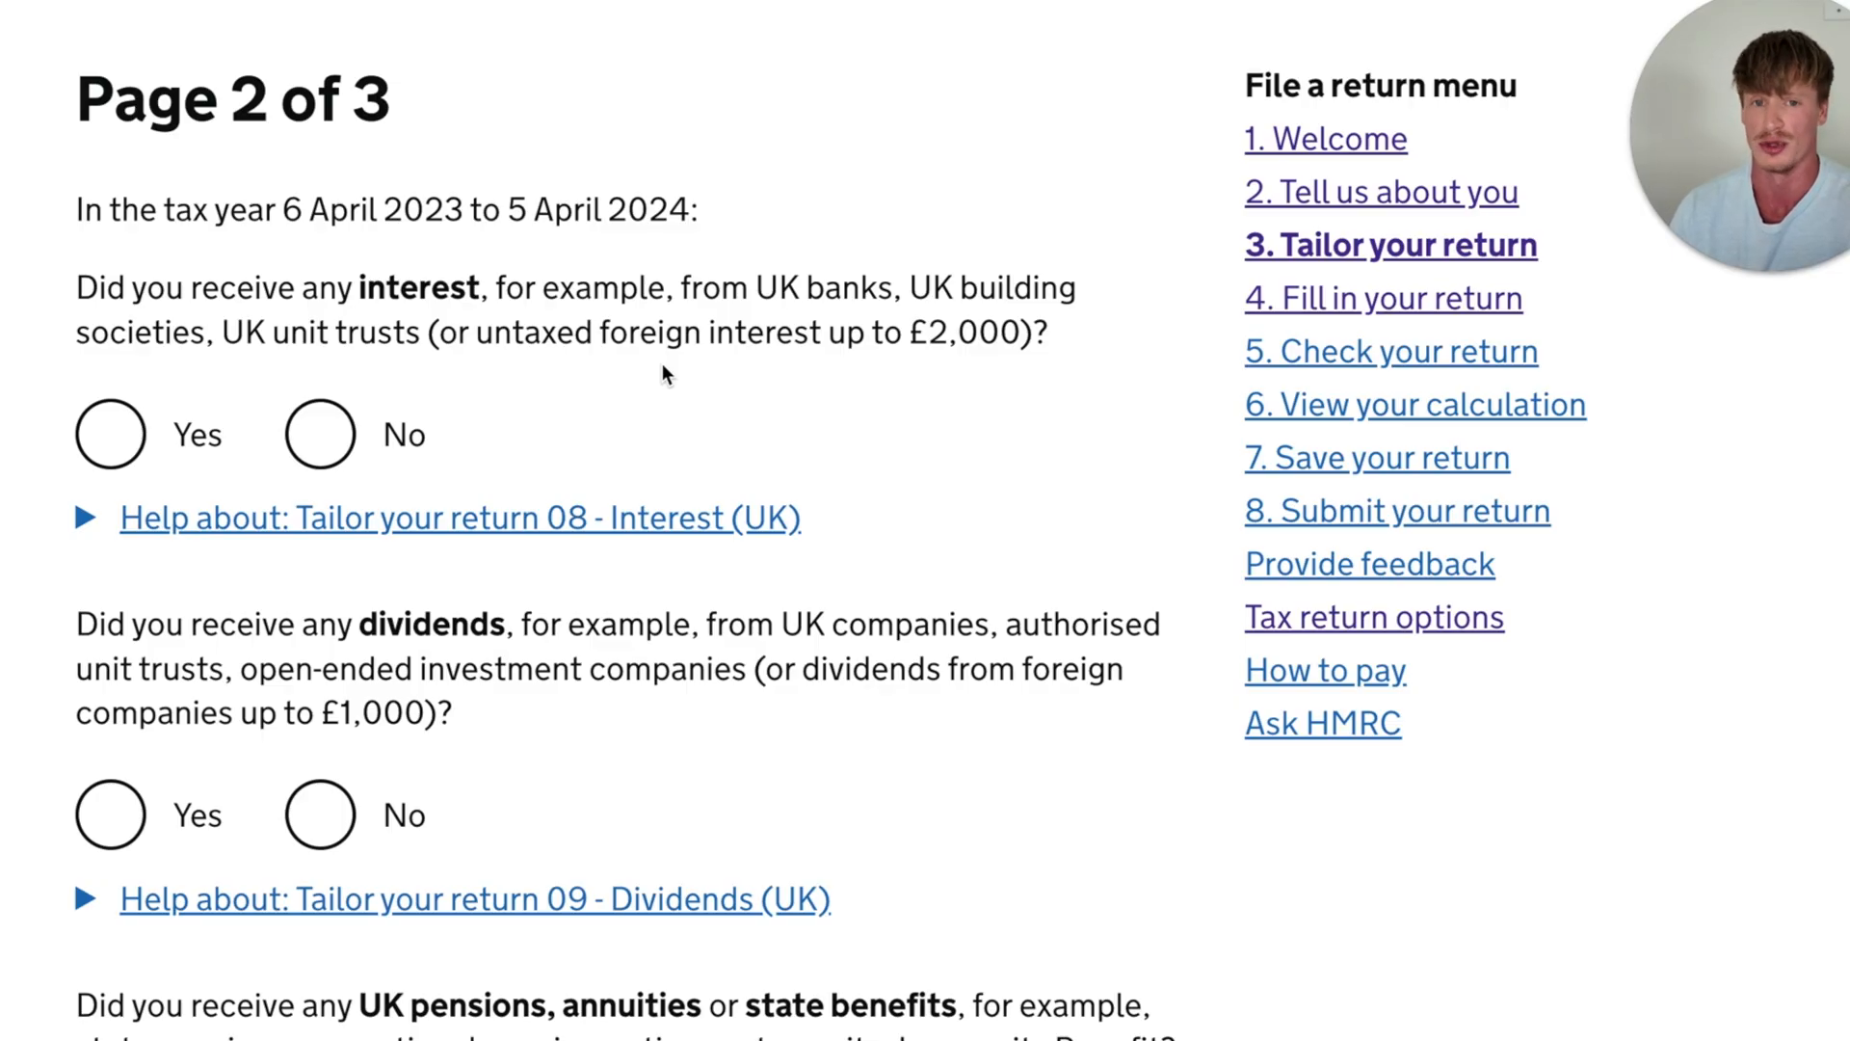
left_click(320, 434)
scroll(289, 405, "down", 4)
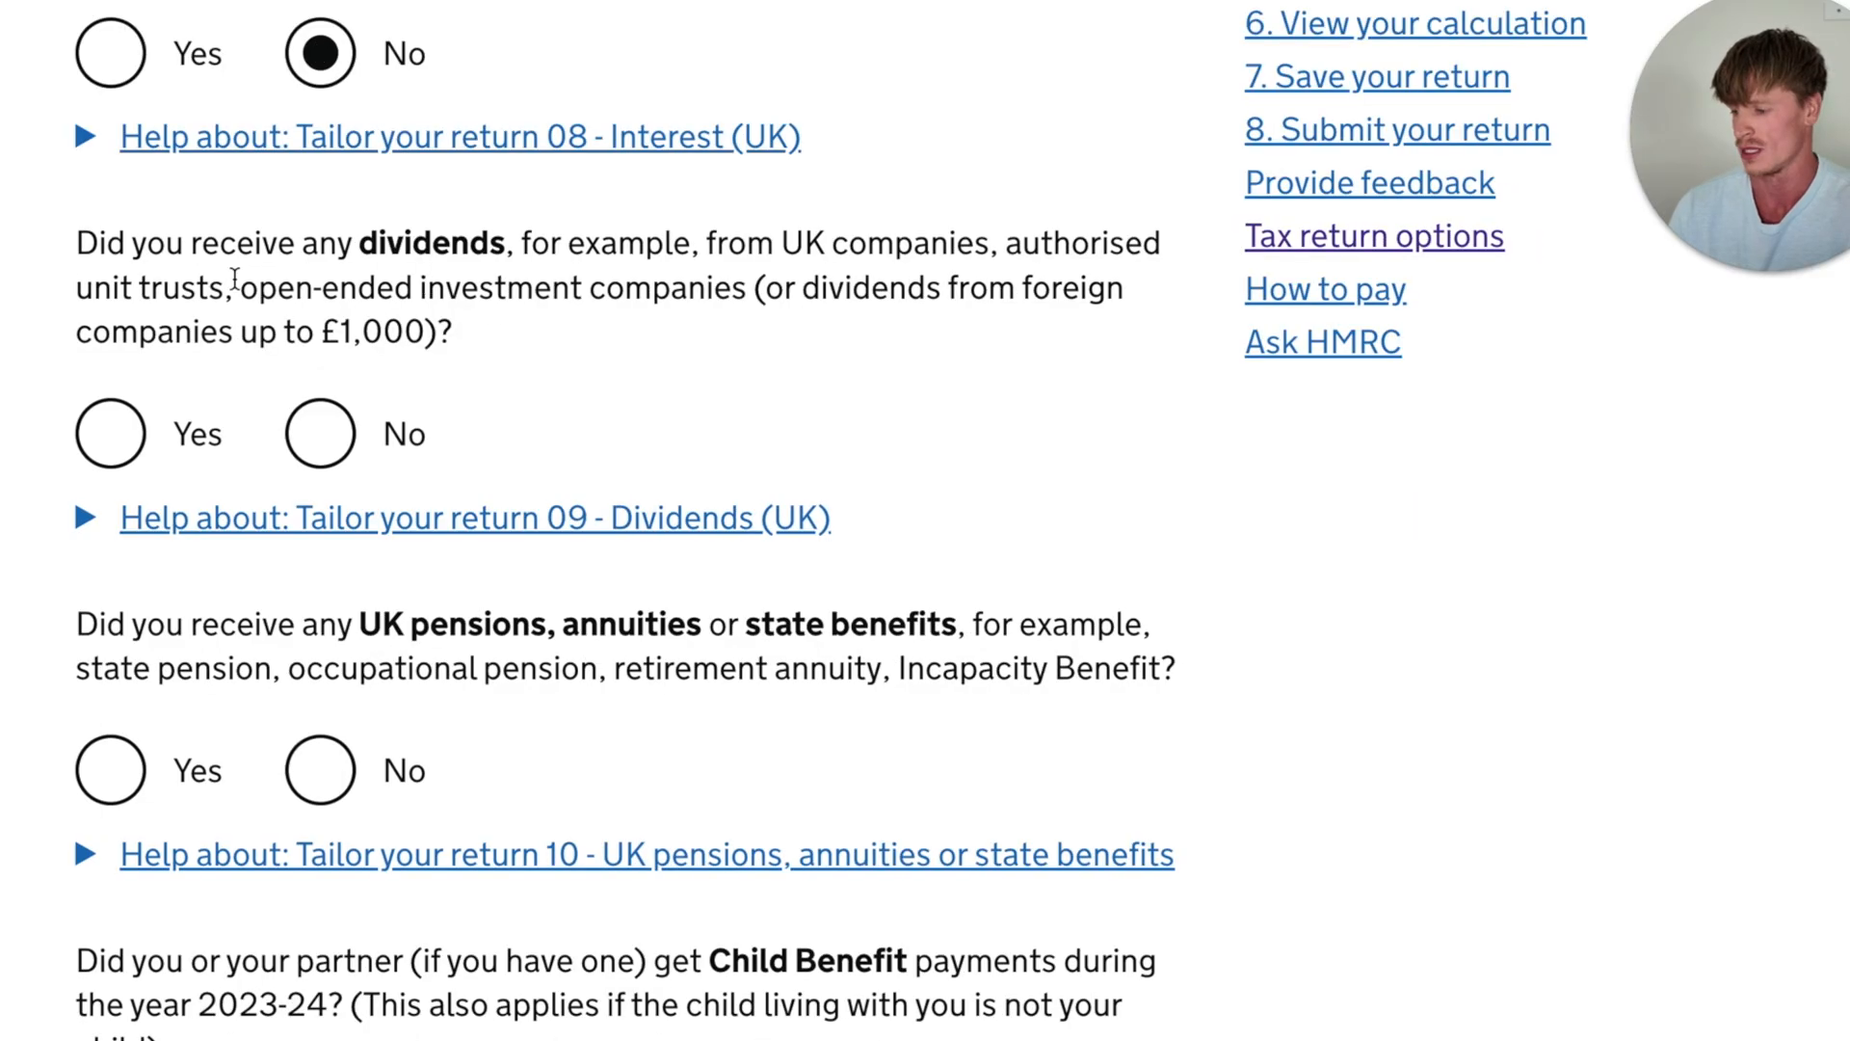
- Answer No to receiving any dividends from UK companies, unit trusts or foreign companies up to £1,000
left_click_drag(108, 245, 586, 249)
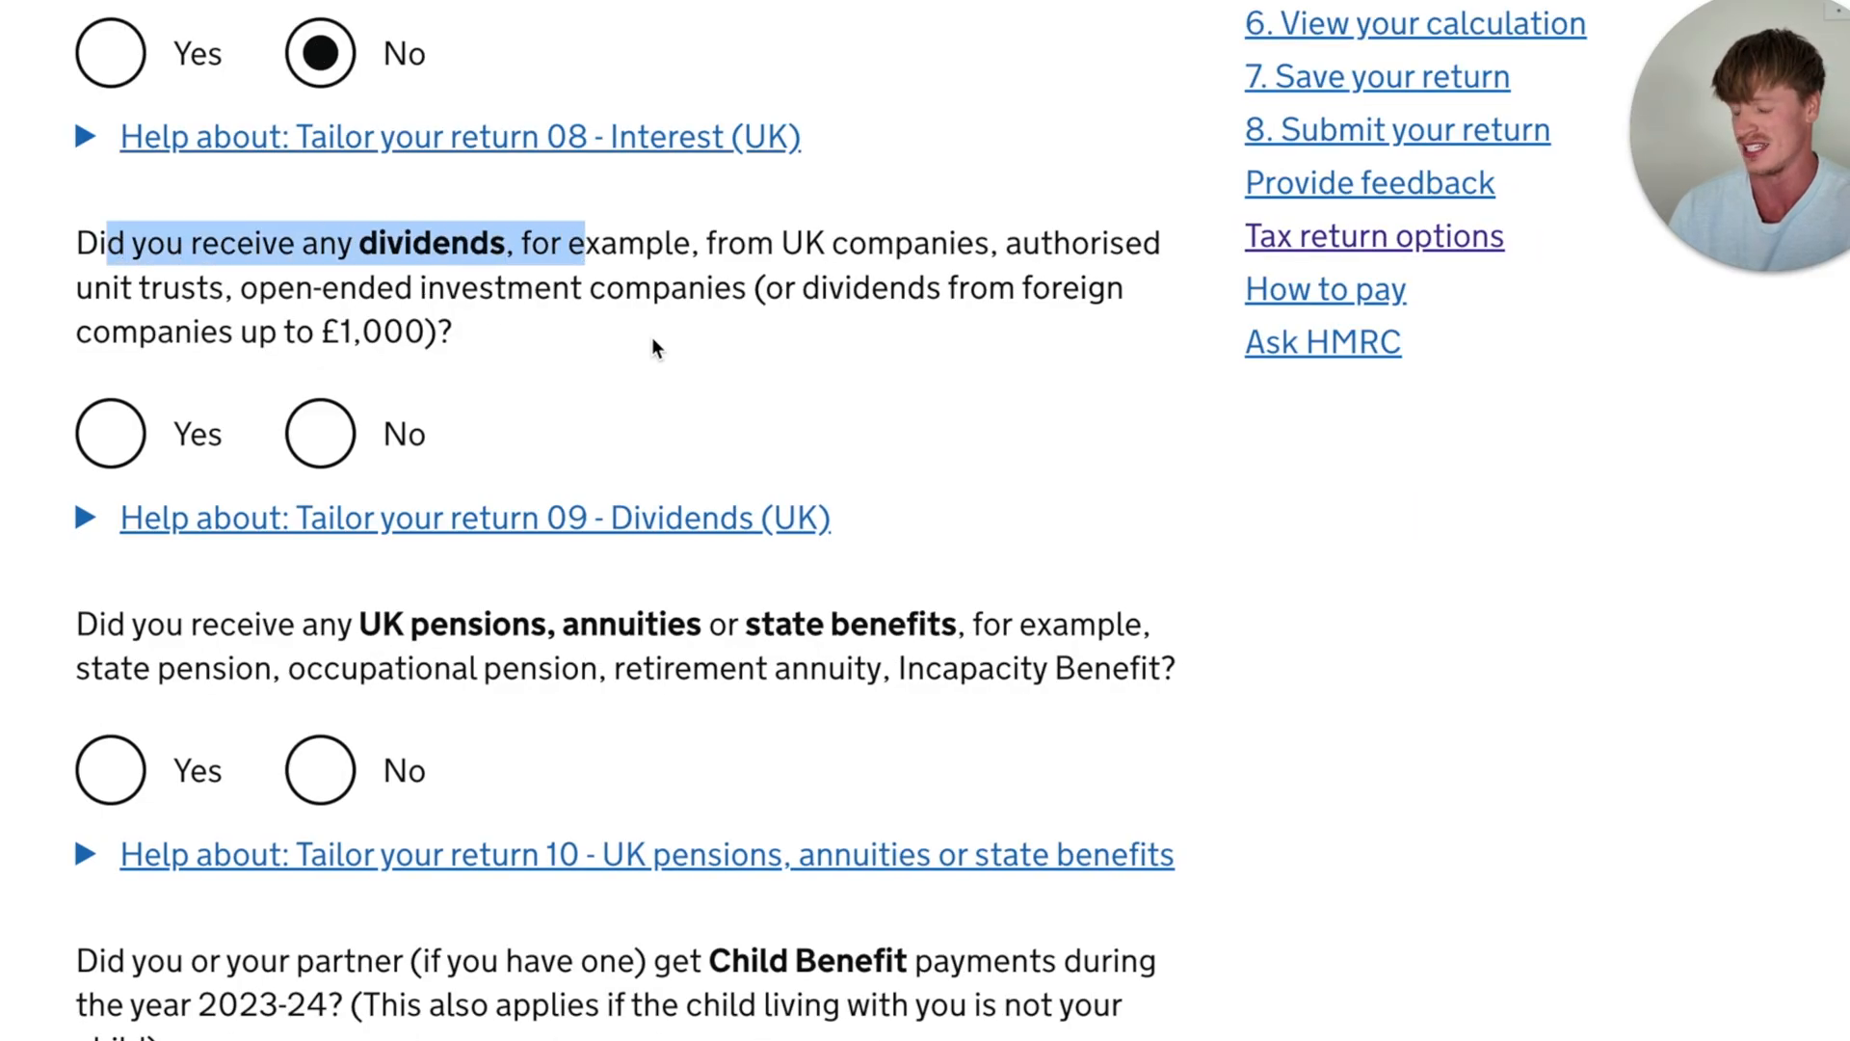
left_click(662, 366)
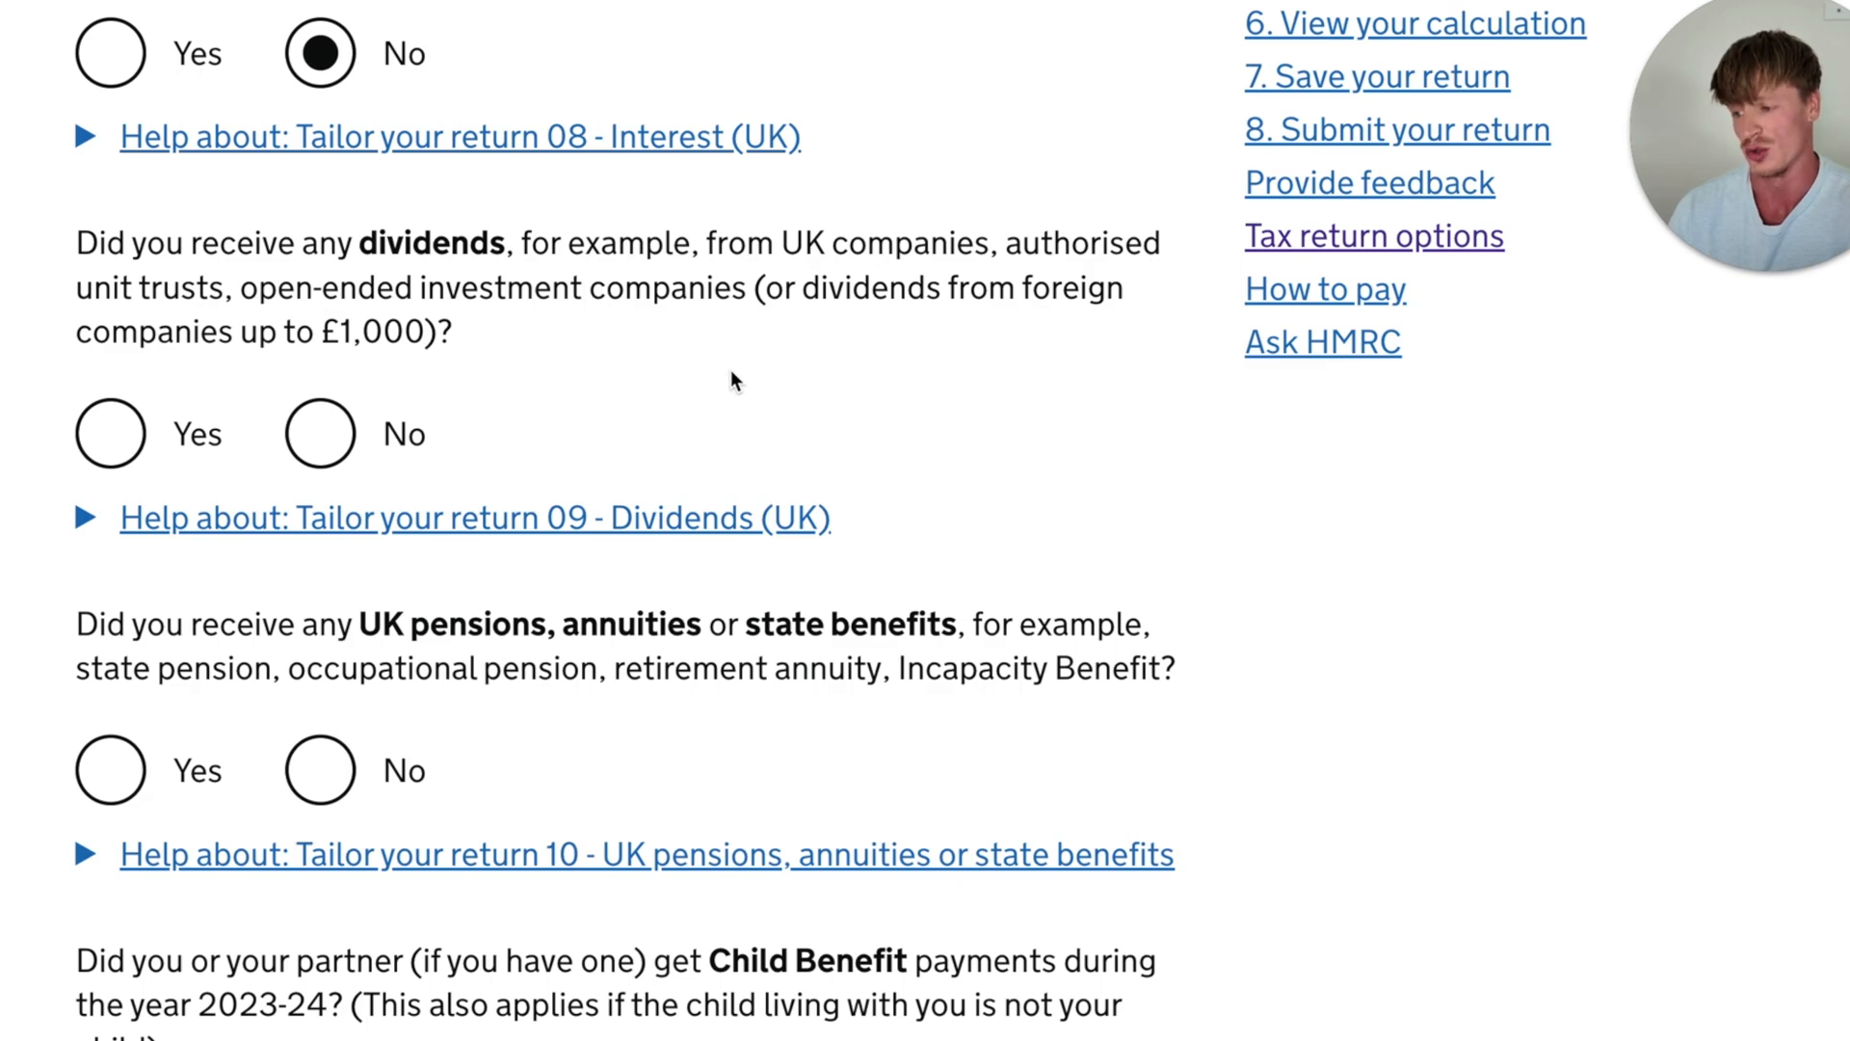
left_click_drag(796, 289, 439, 330)
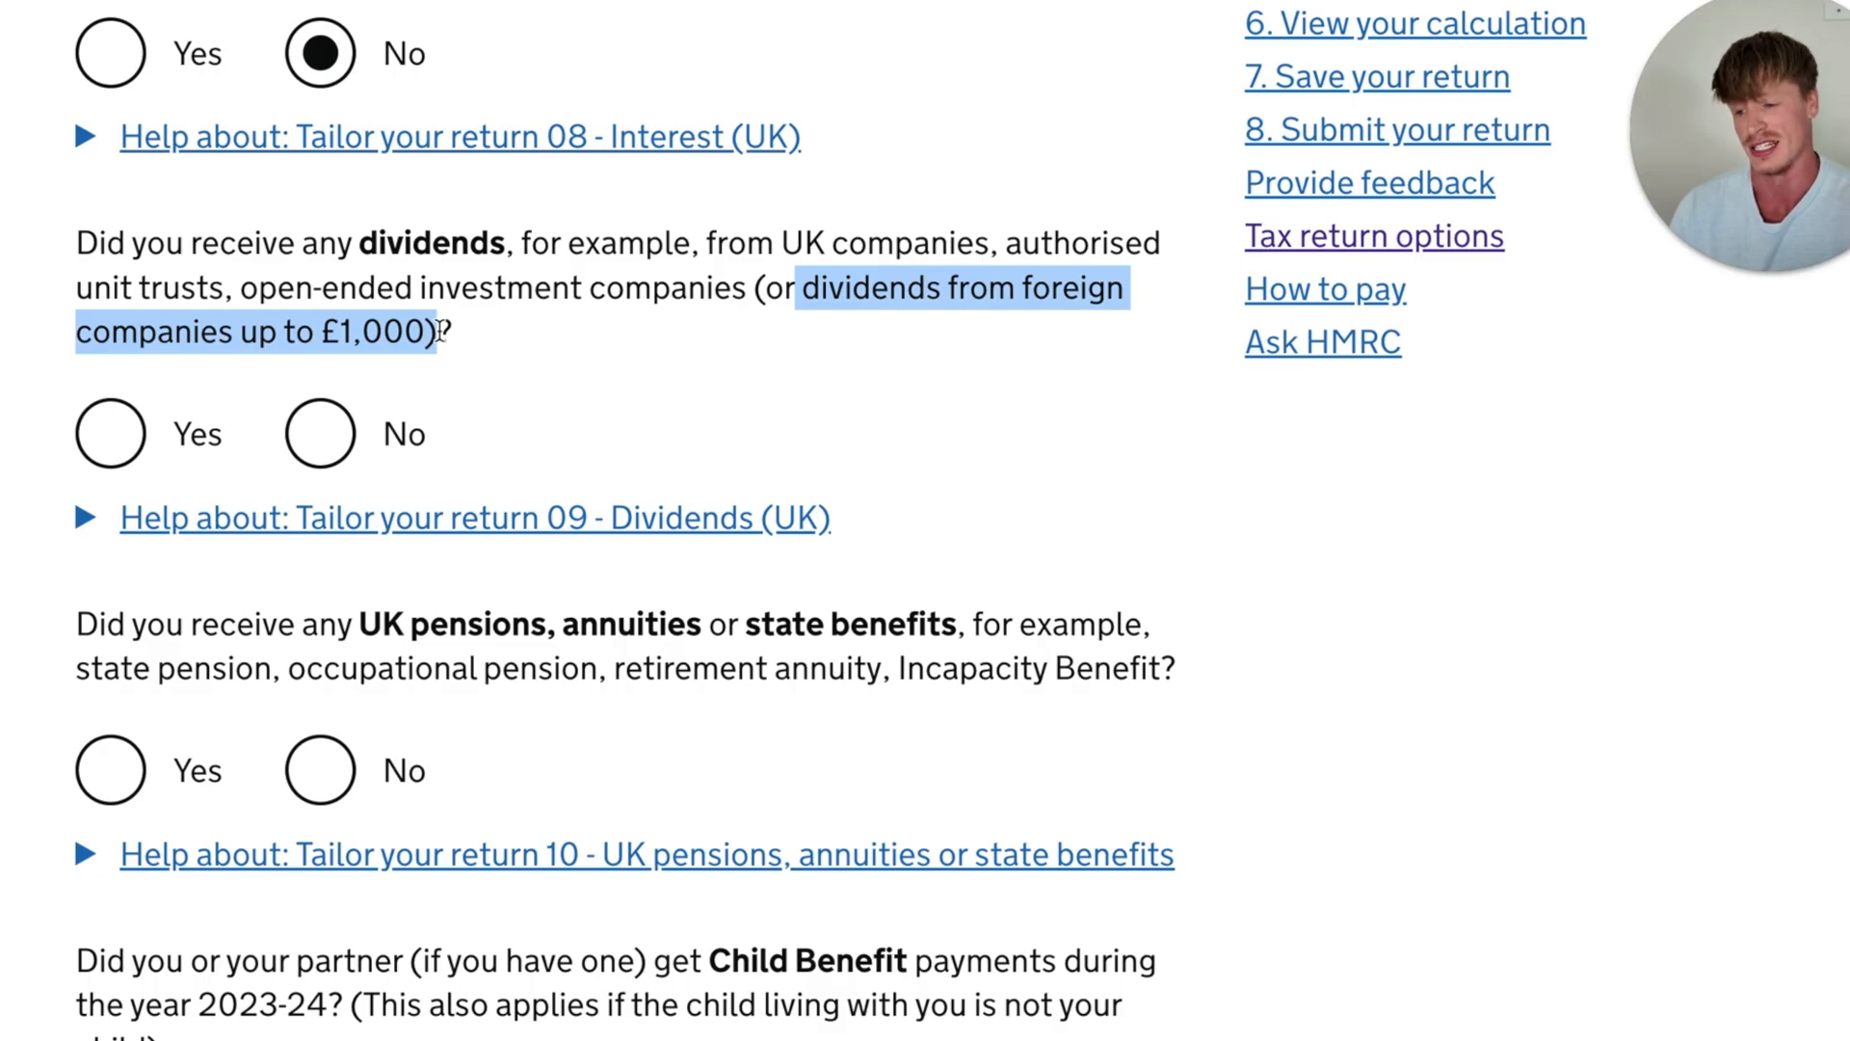
left_click(320, 433)
- Answer No to receiving UK pensions, annuities or state benefits, and No to getting Child Benefit payments during 2023-24
scroll(533, 391, "down", 3)
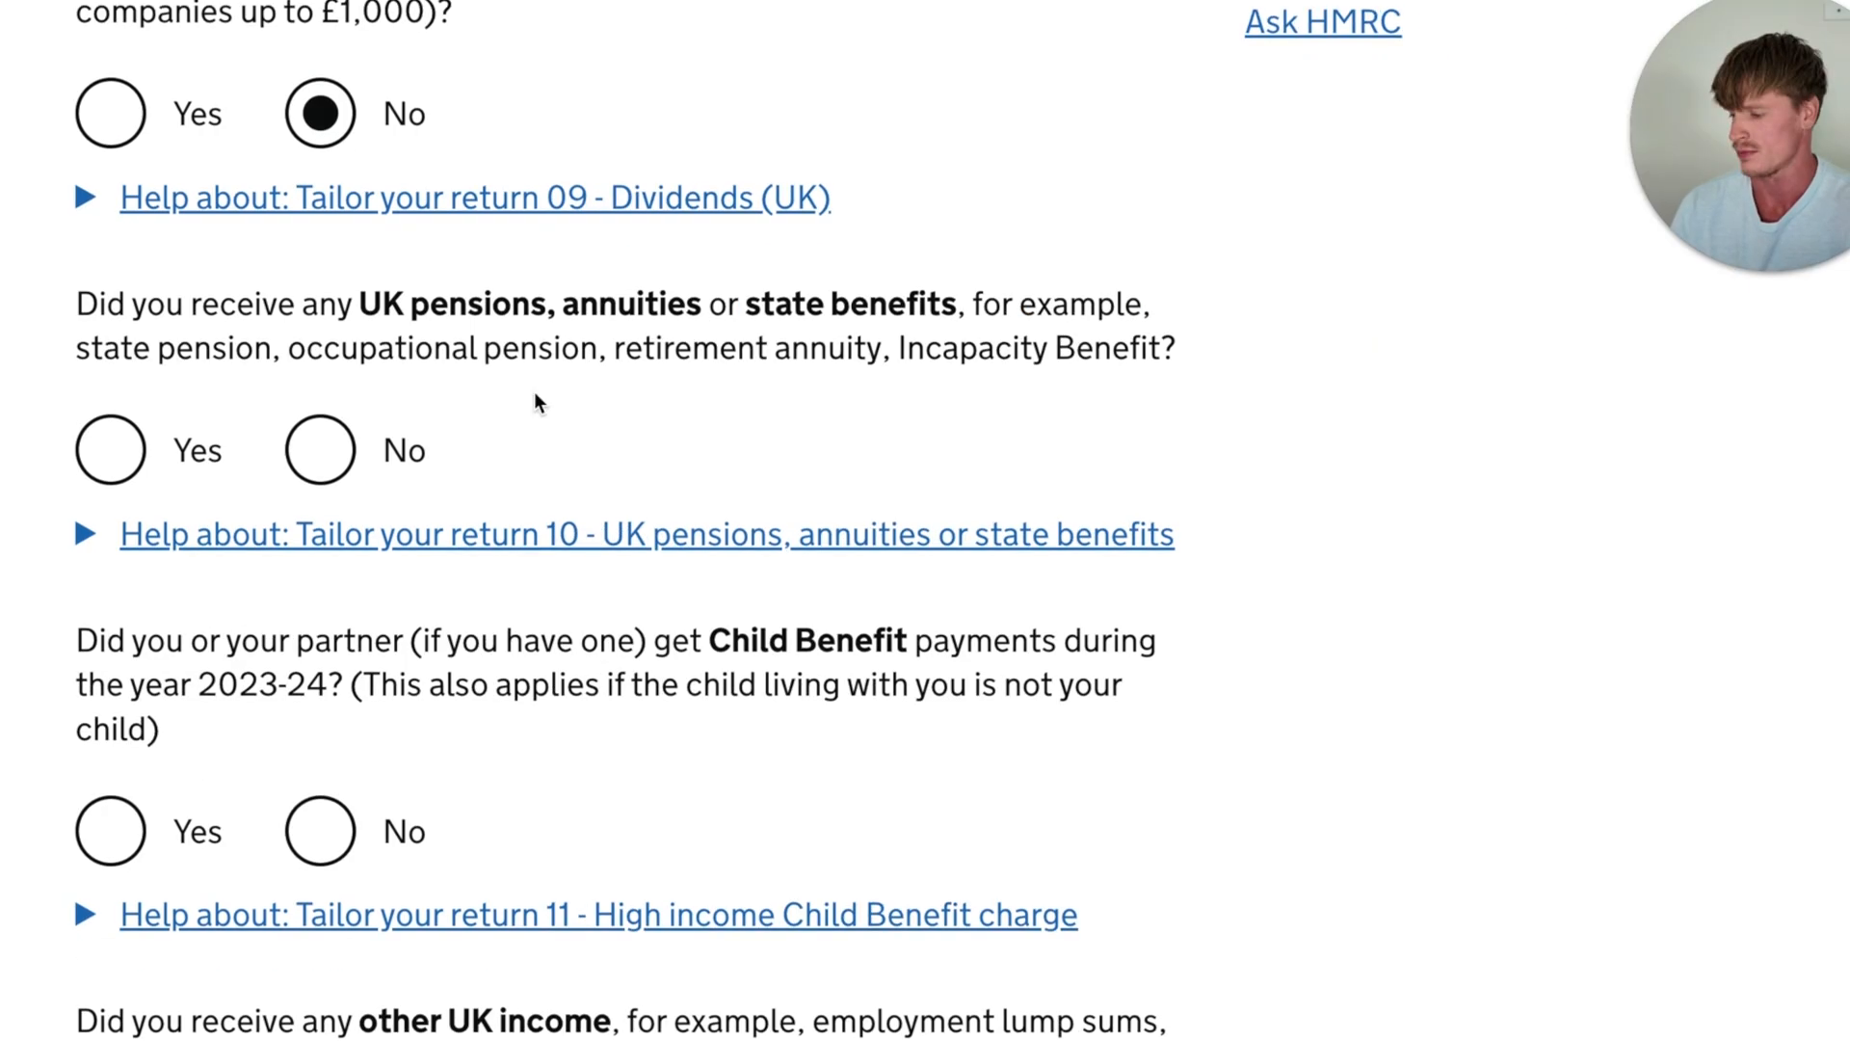
left_click_drag(318, 266, 976, 259)
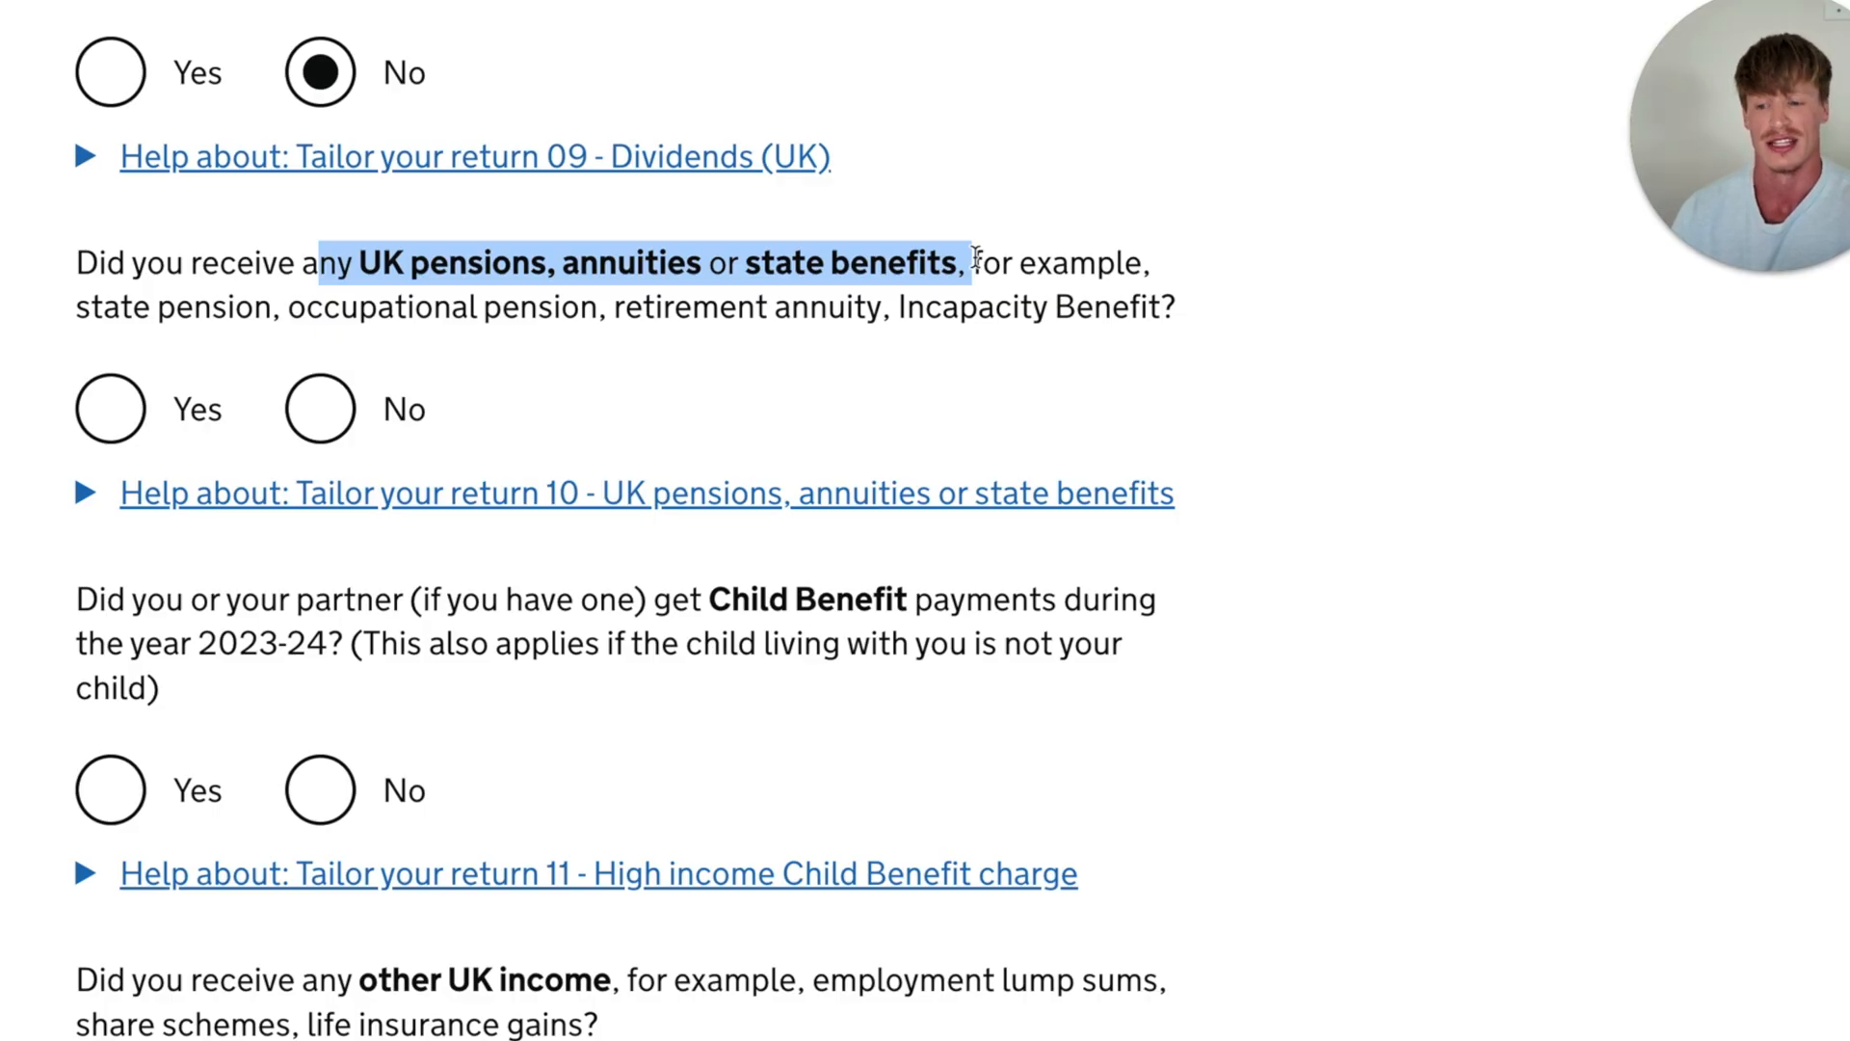
left_click_drag(78, 359, 964, 362)
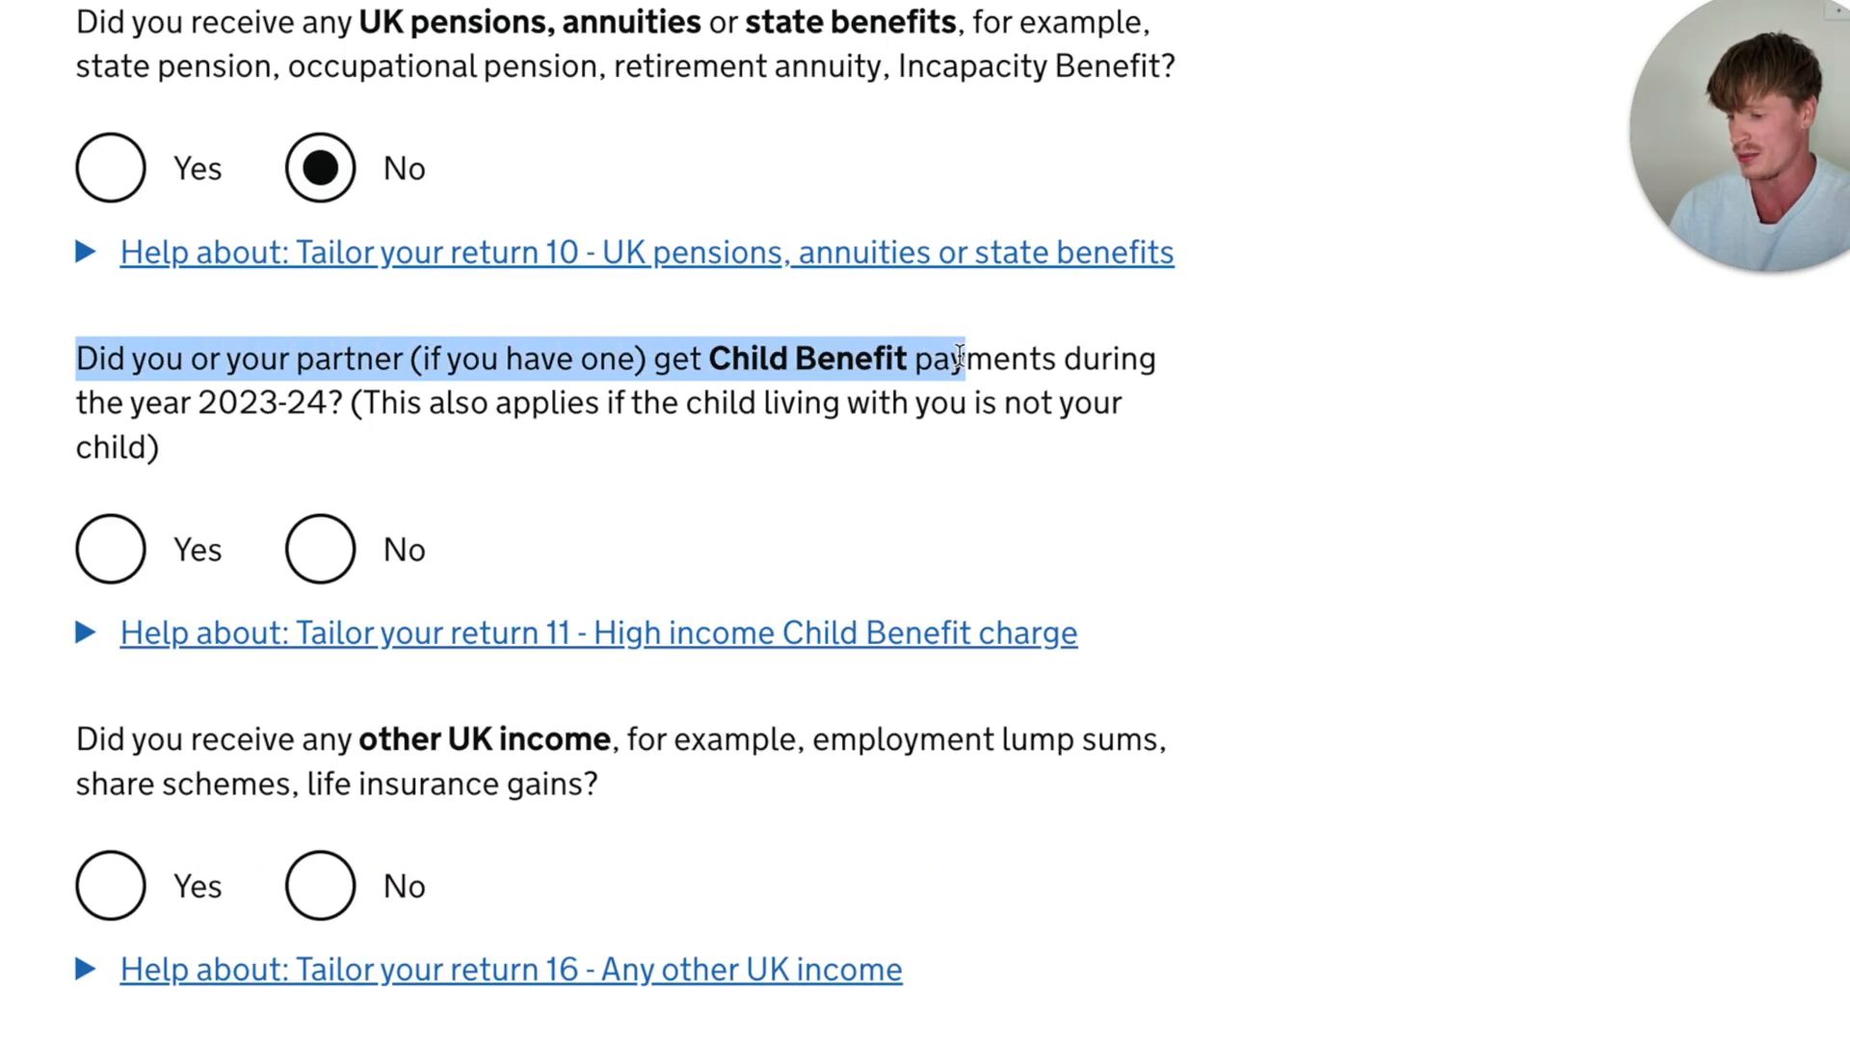
left_click(919, 465)
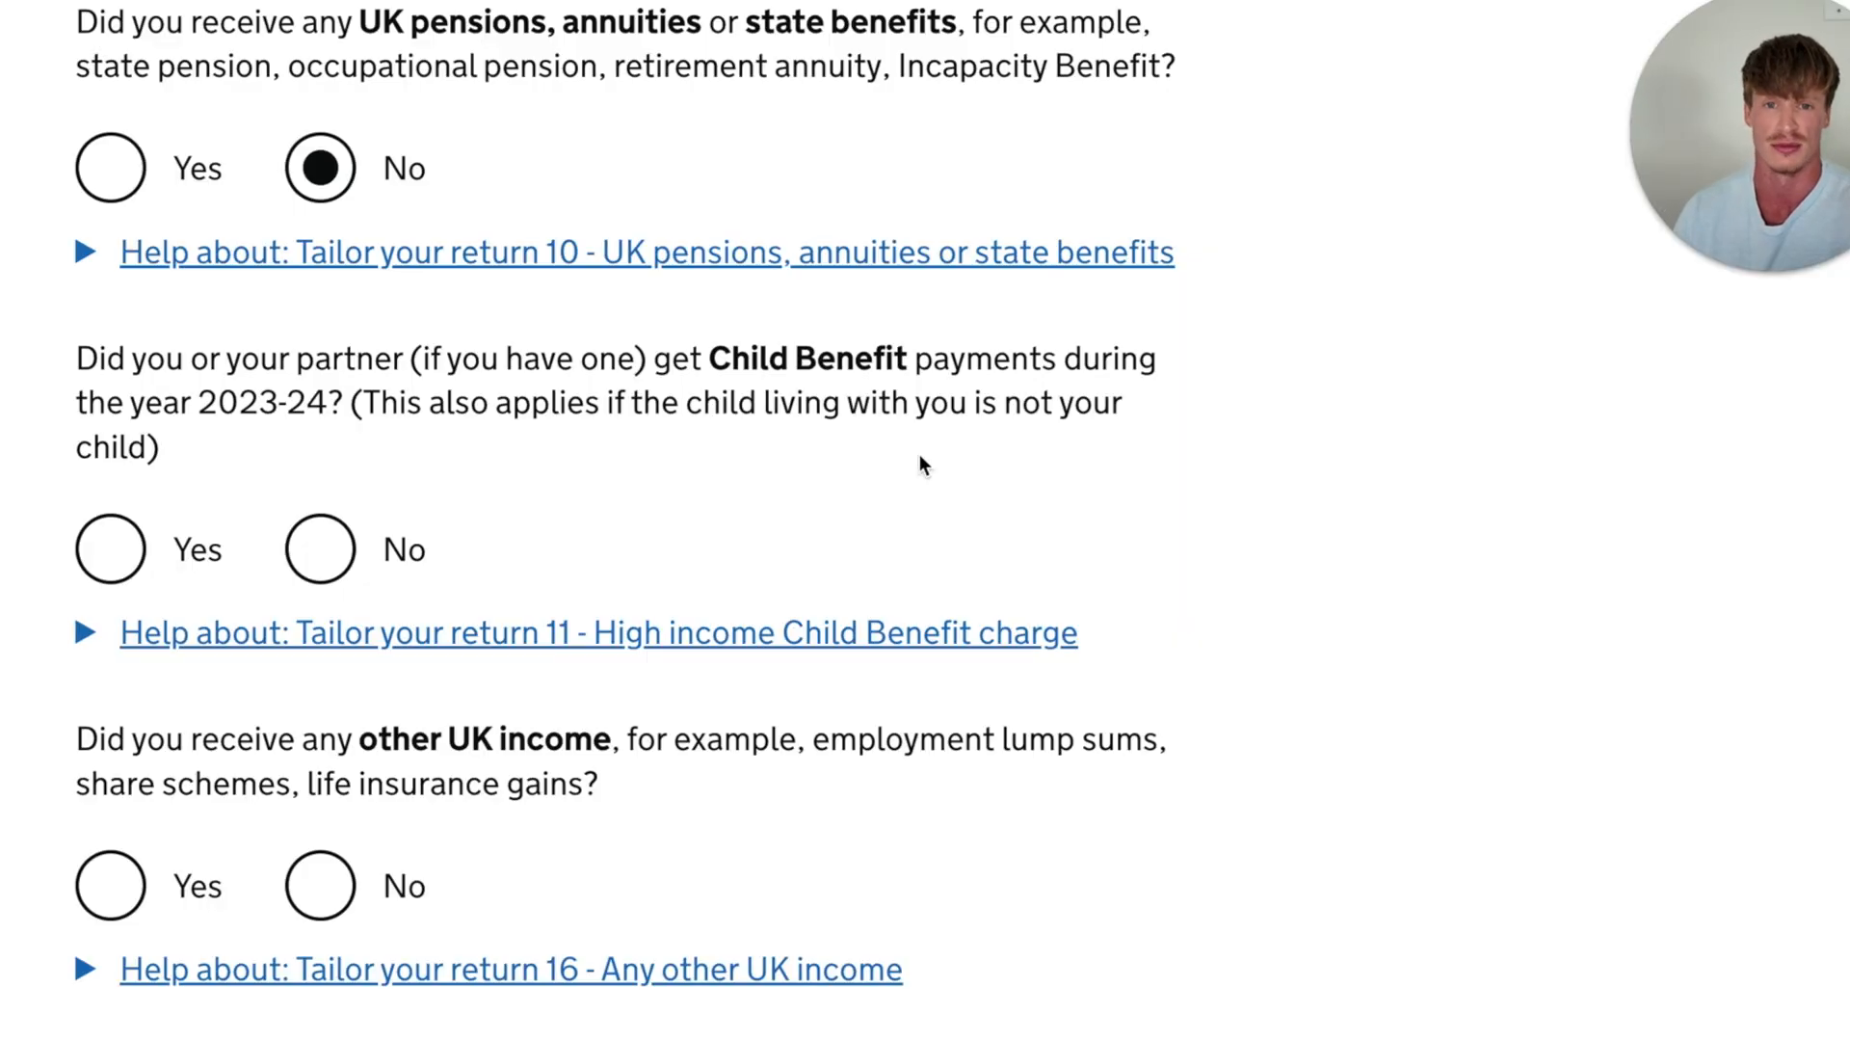
left_click_drag(76, 360, 994, 404)
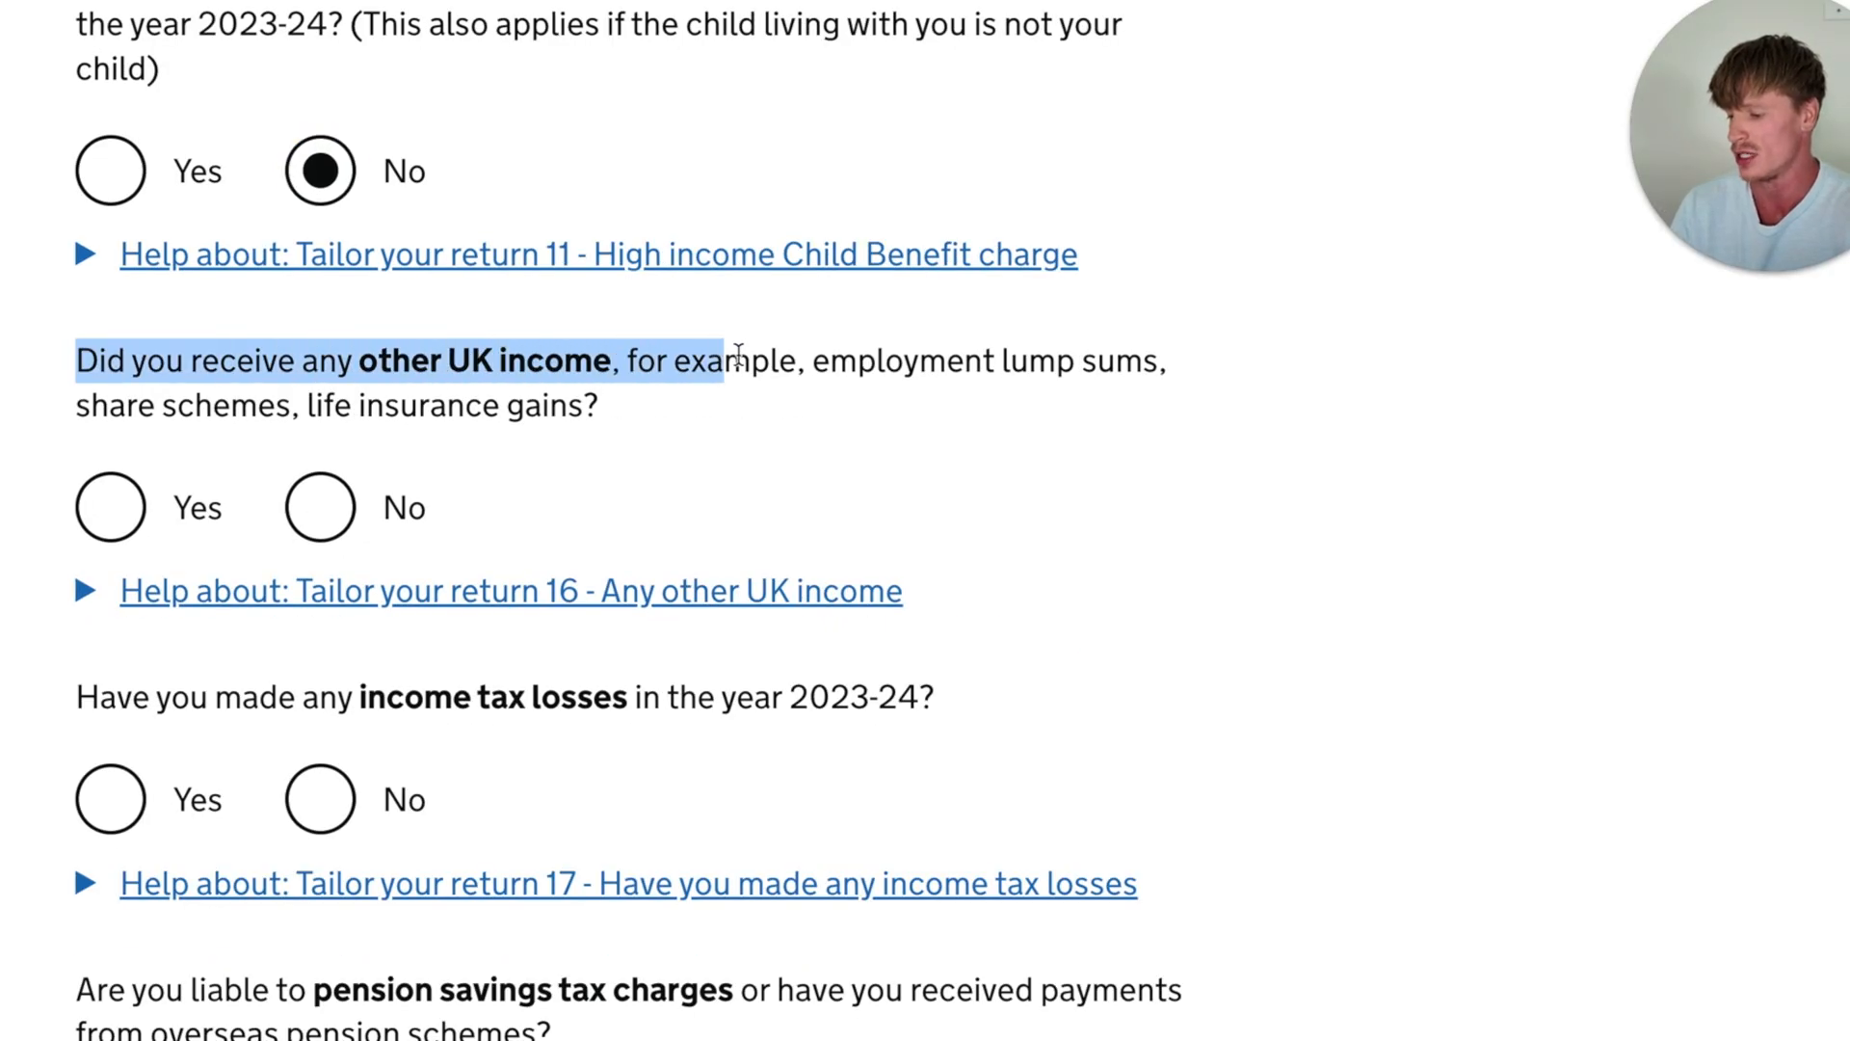
left_click(756, 363)
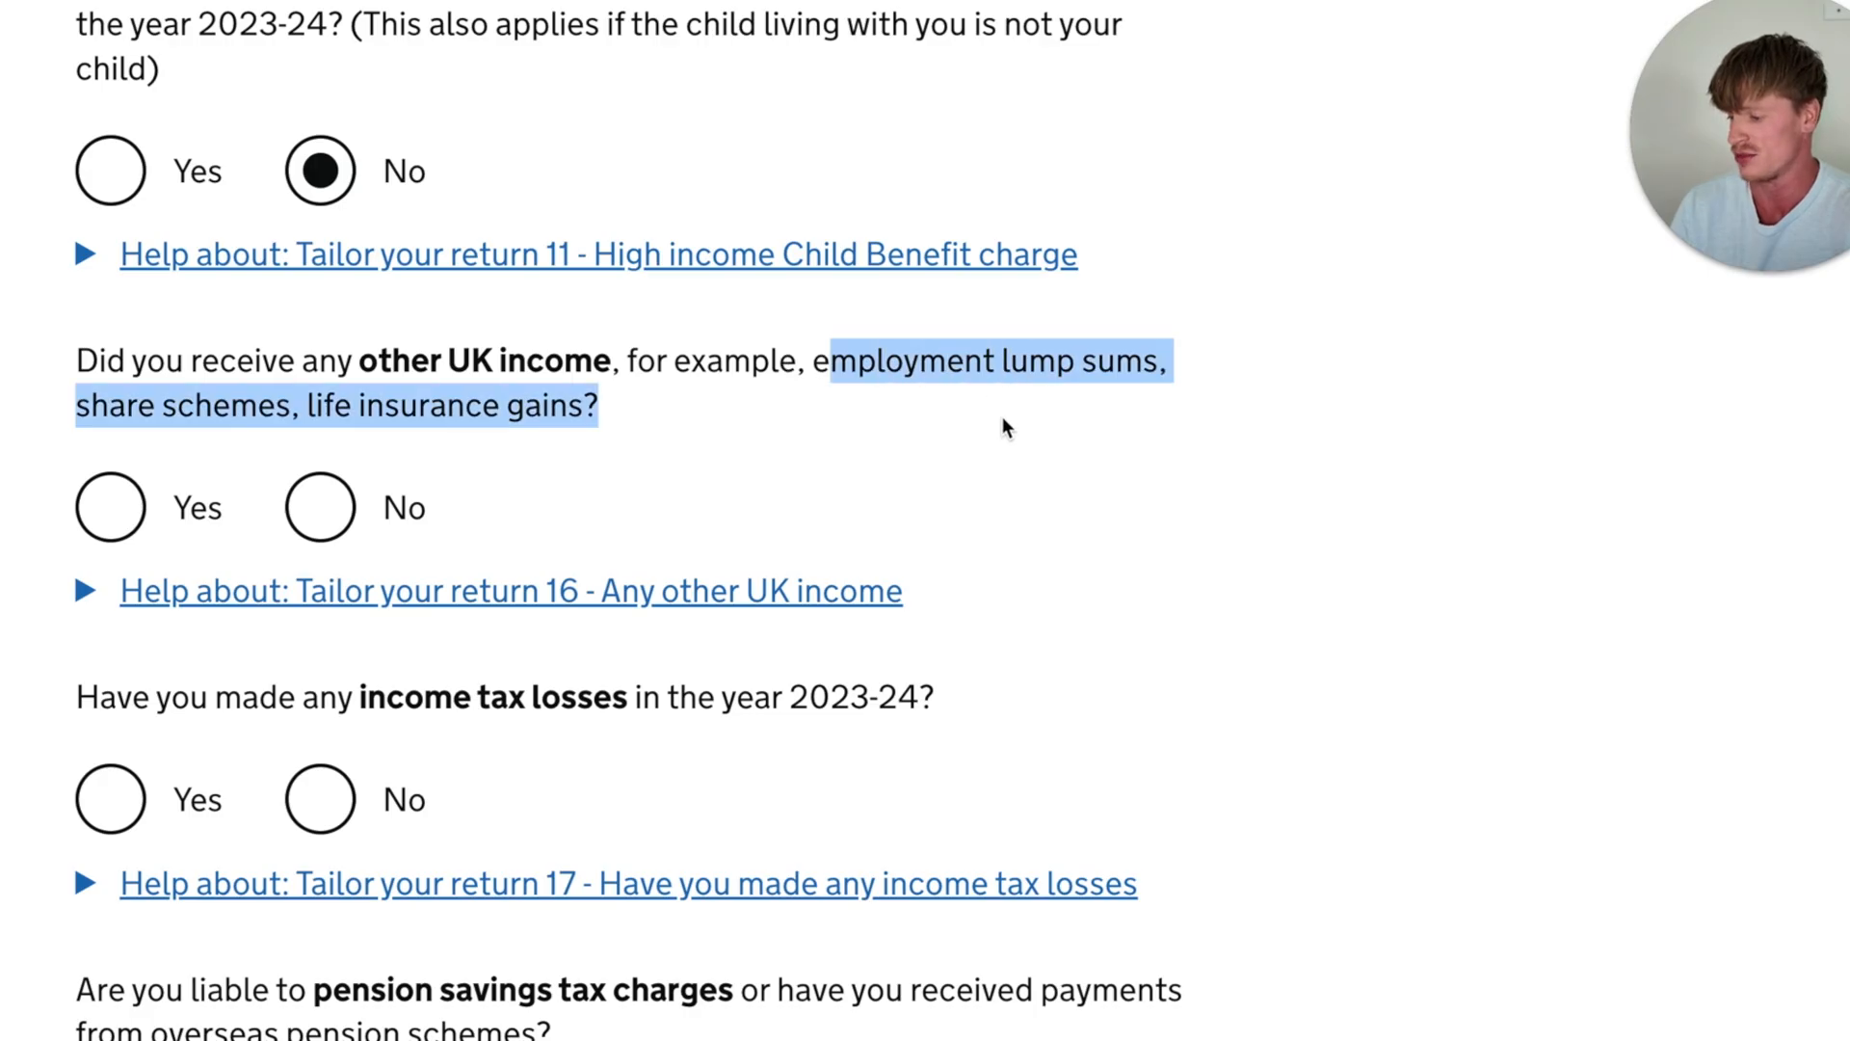
- Answer No to receiving any other UK income, such as employment lump sums, share schemes or life insurance gains
left_click(996, 466)
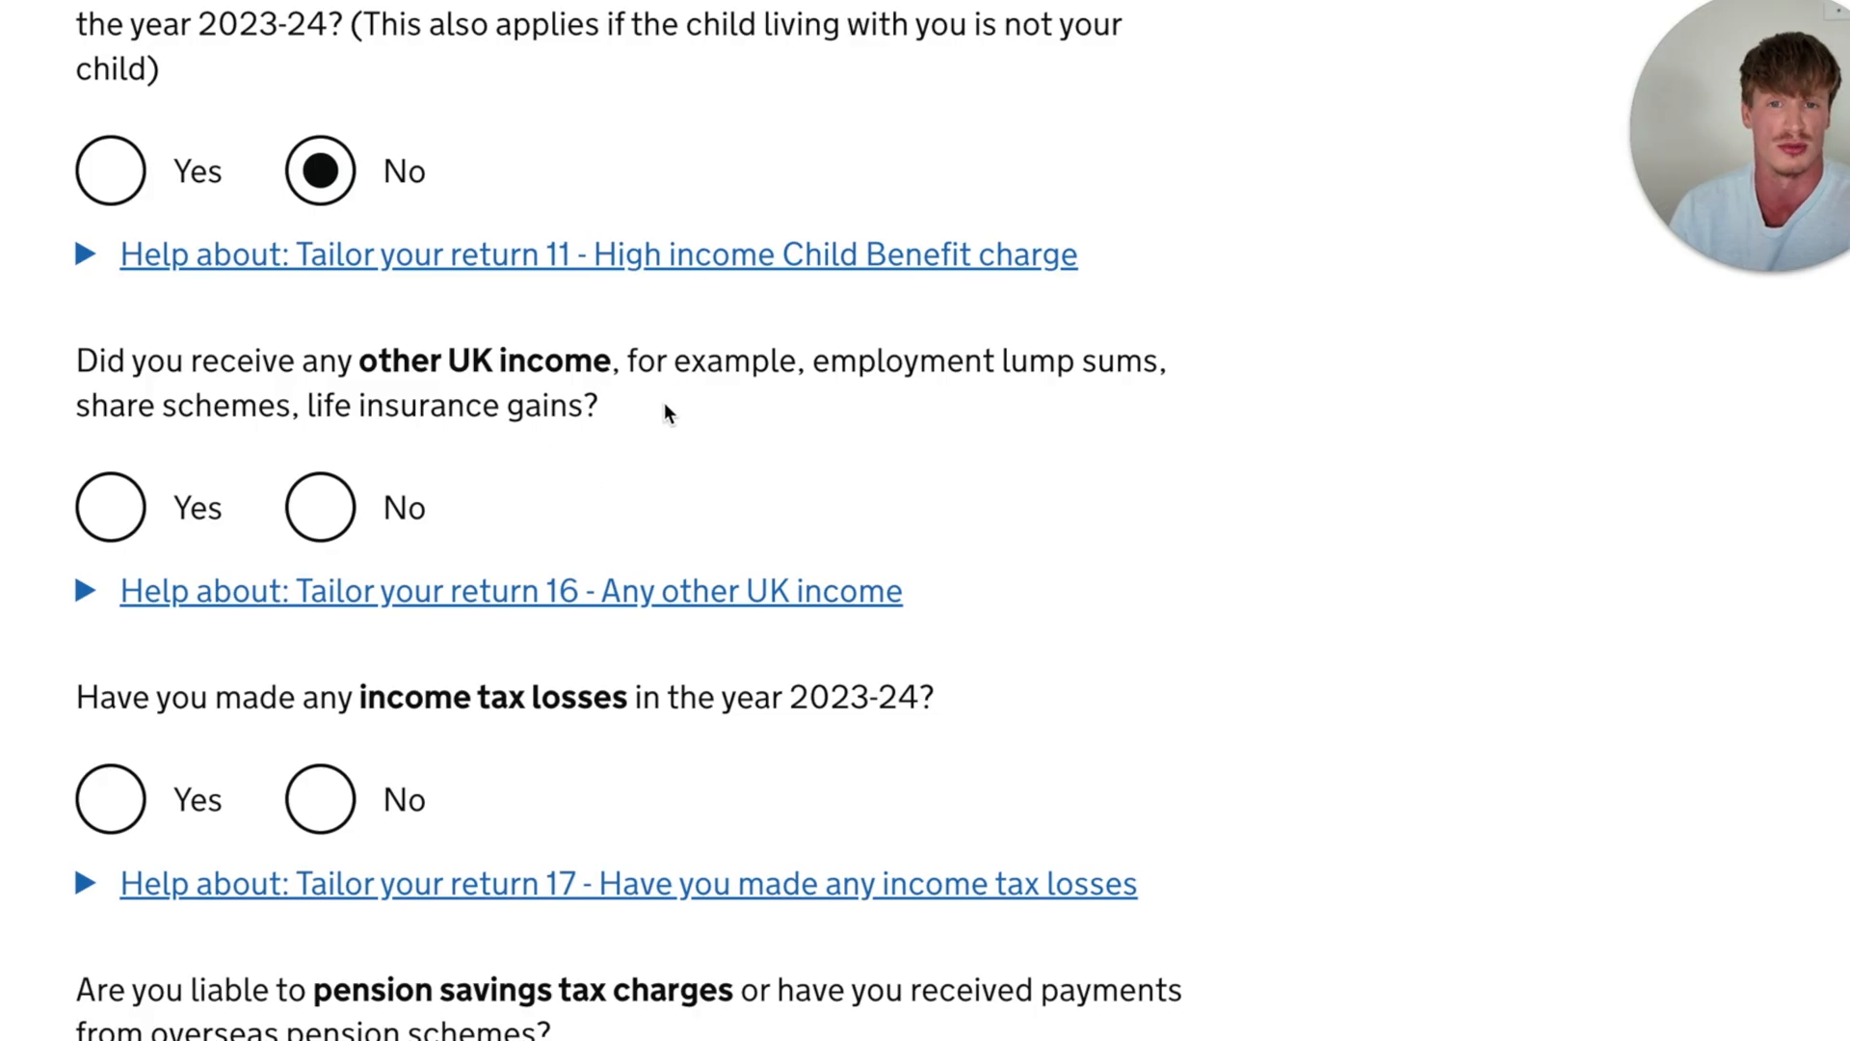
left_click_drag(603, 409, 182, 362)
left_click(418, 390)
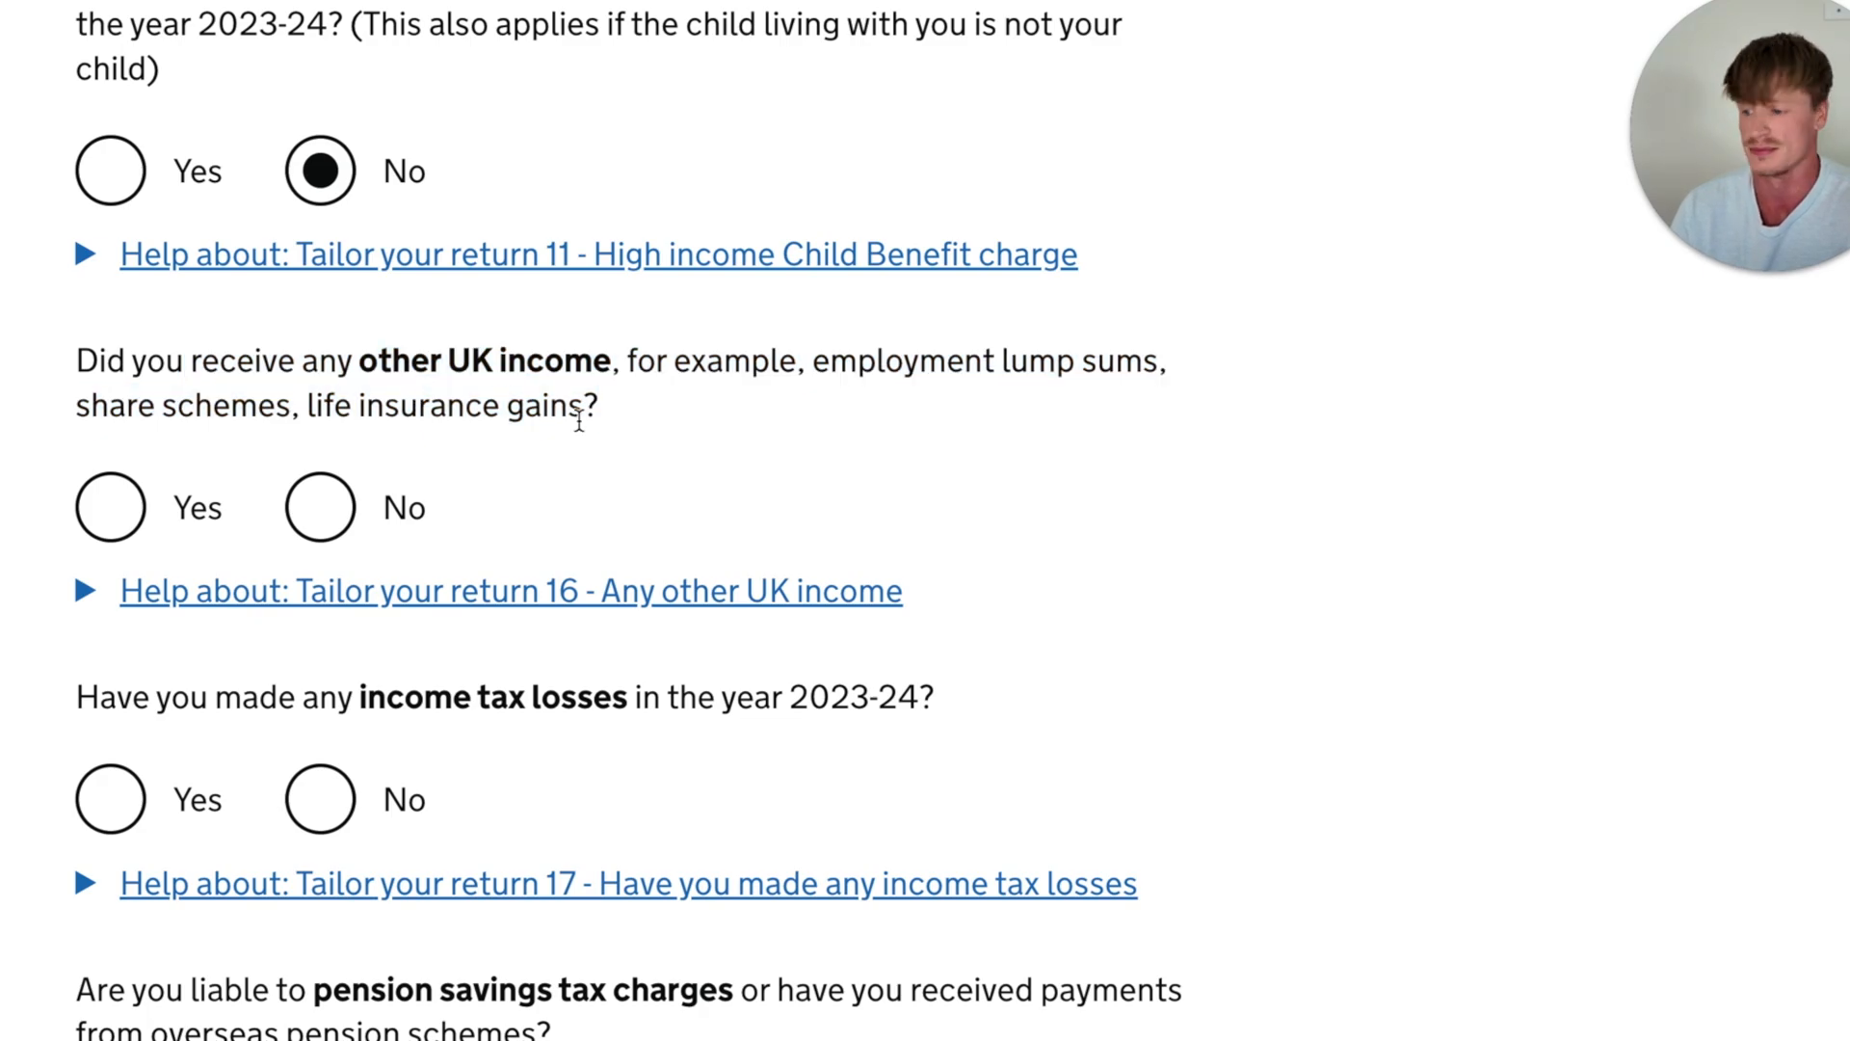
- Answer No to having made any income tax losses in the year 2023-24
scroll(588, 409, "down", 4)
left_click_drag(77, 280, 761, 281)
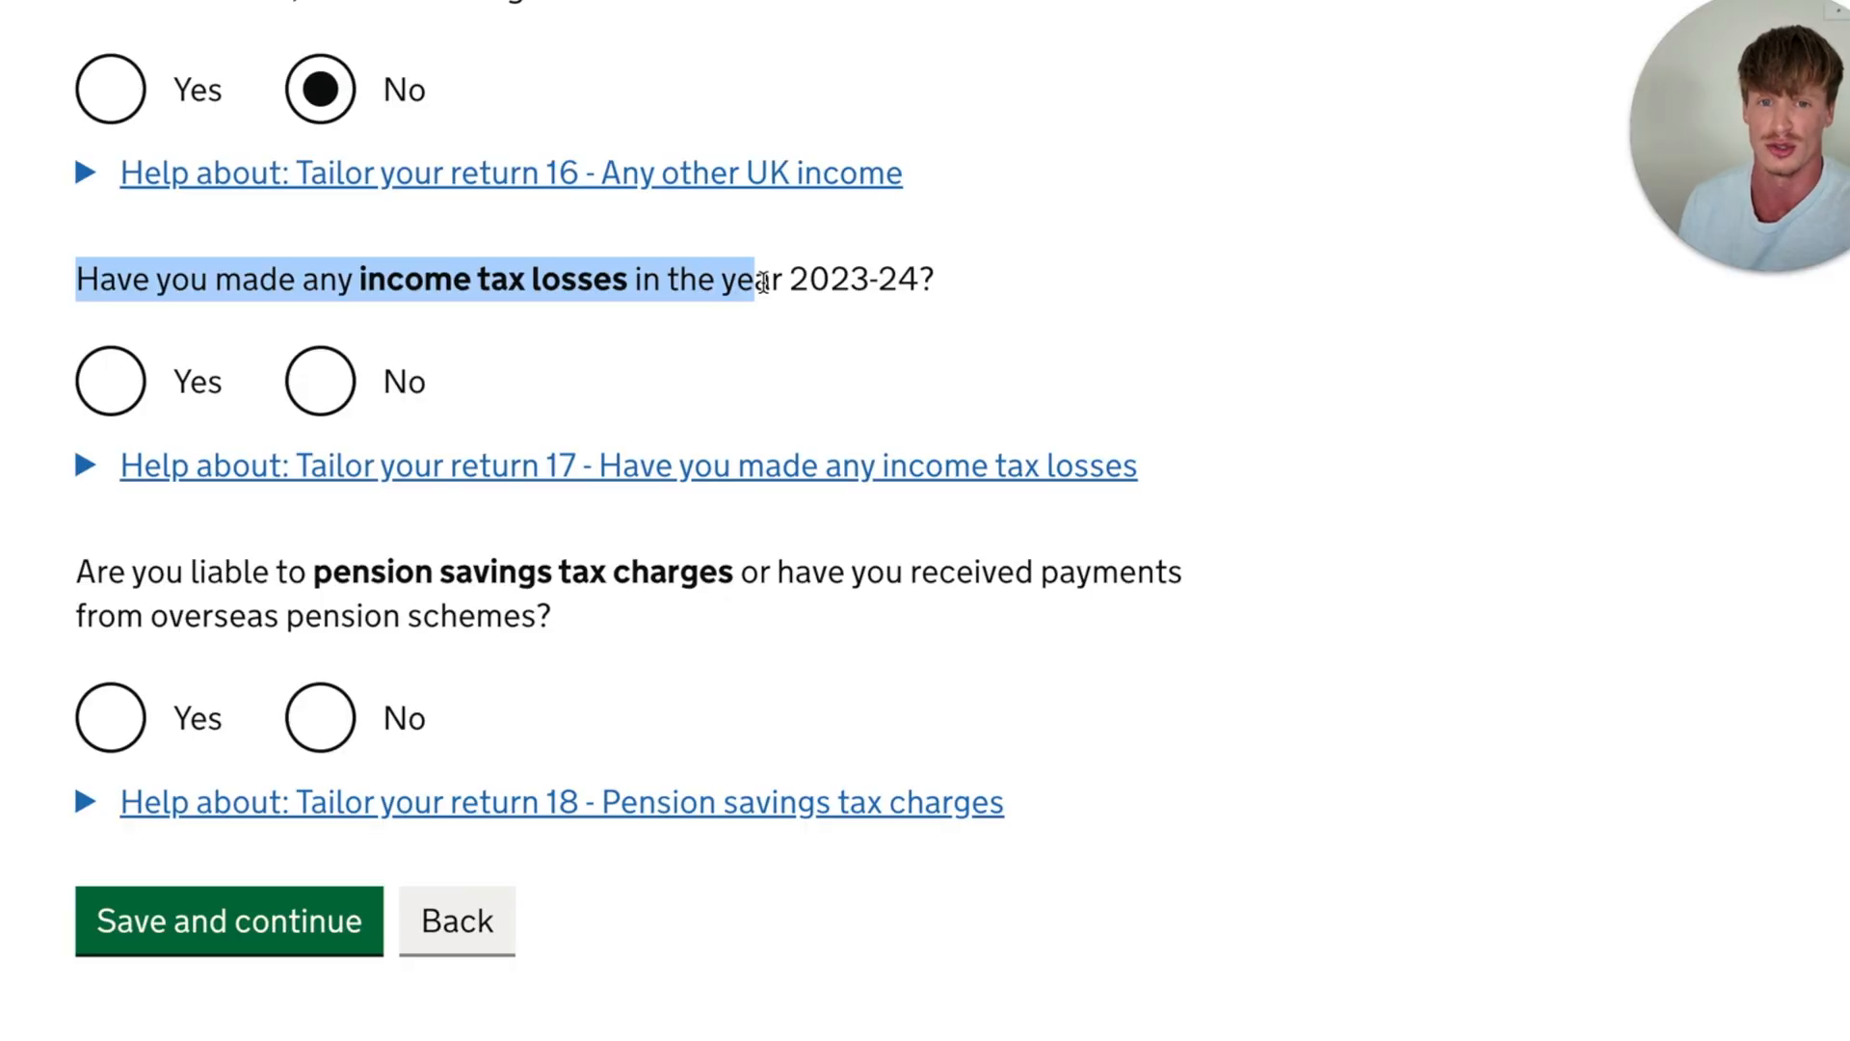
scroll(761, 281, "up", 2)
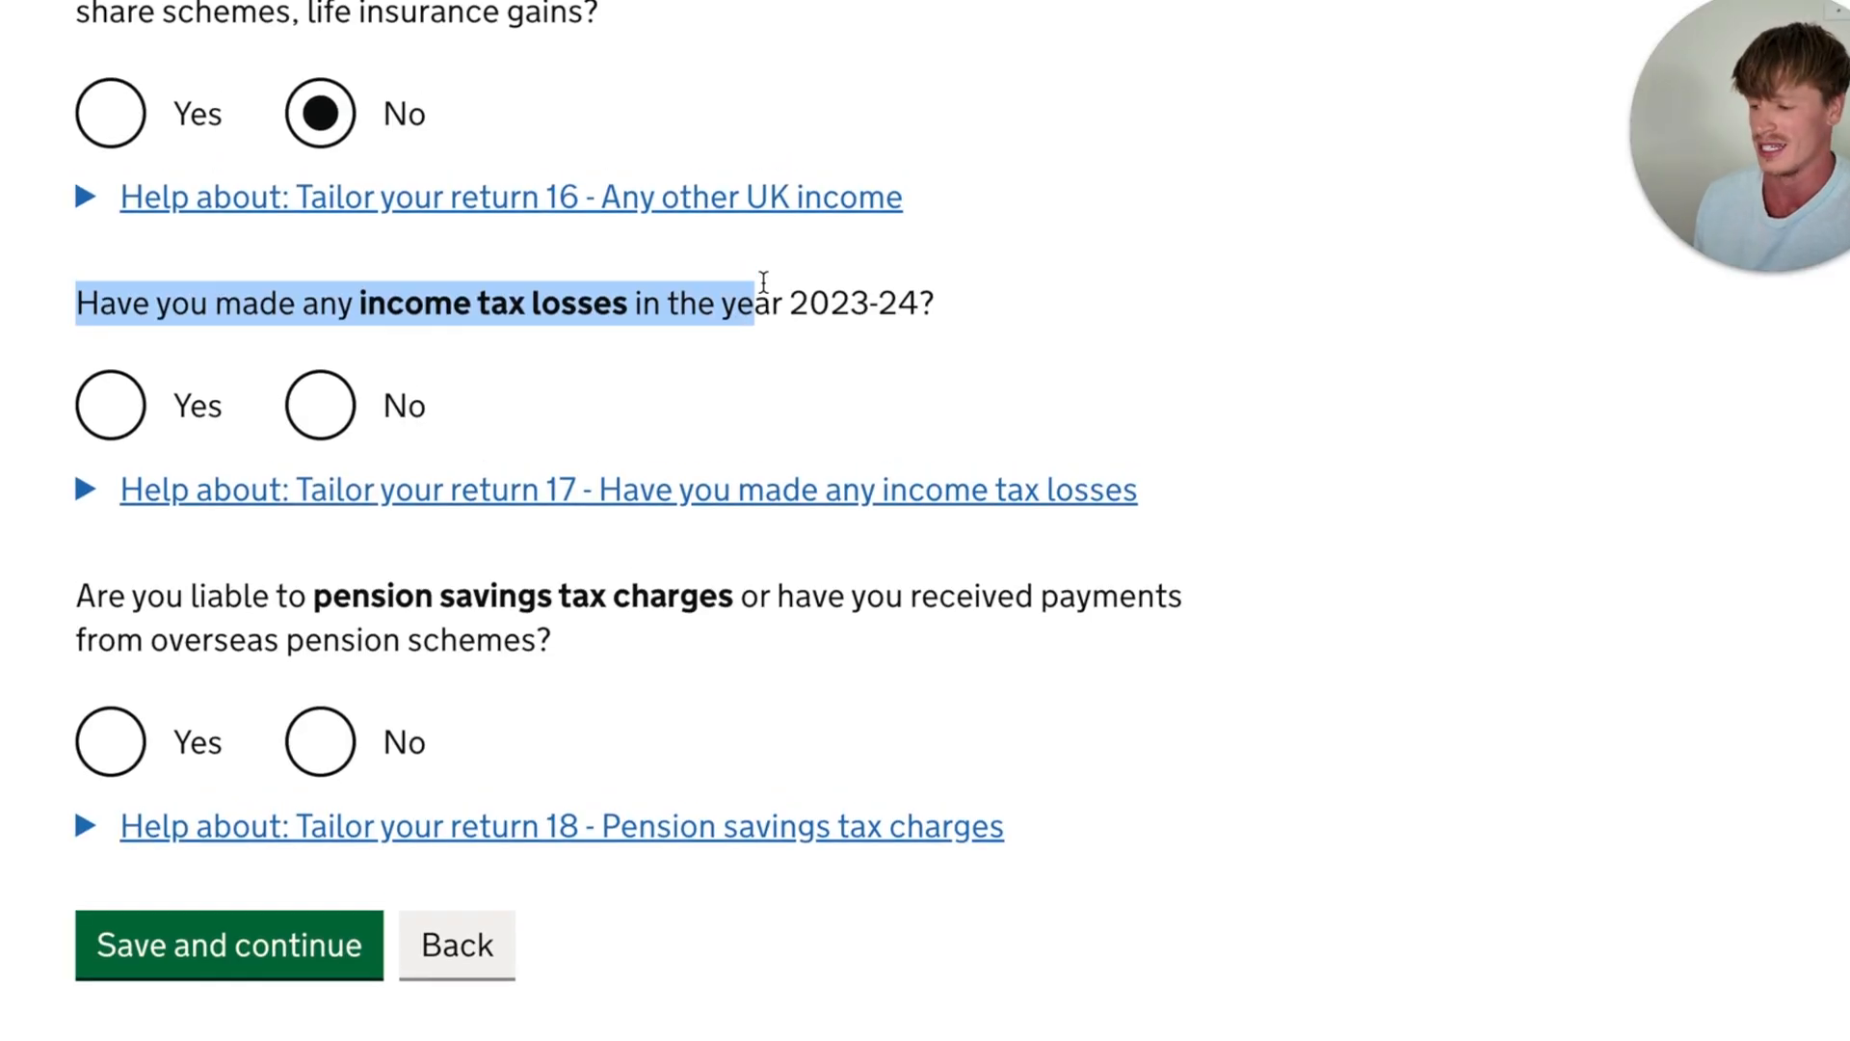
scroll(702, 331, "up", 4)
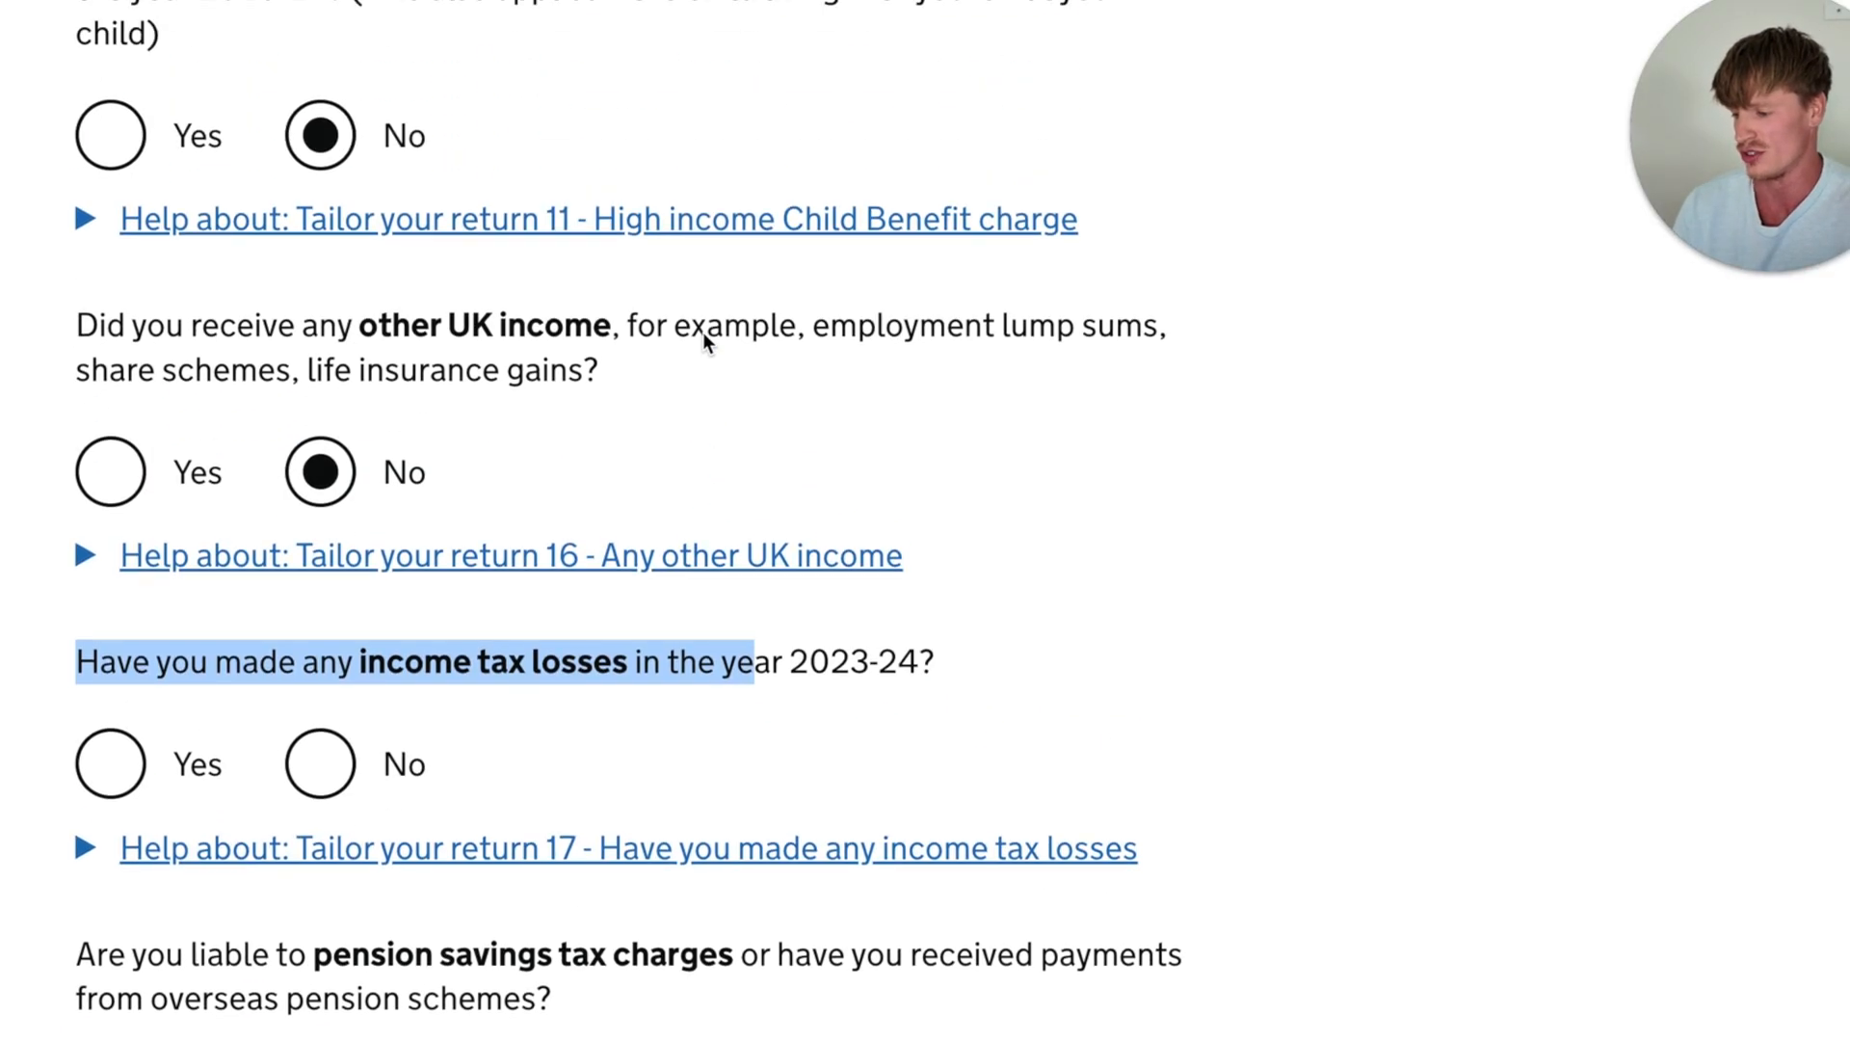
scroll(637, 96, "up", 1)
scroll(636, 92, "down", 8)
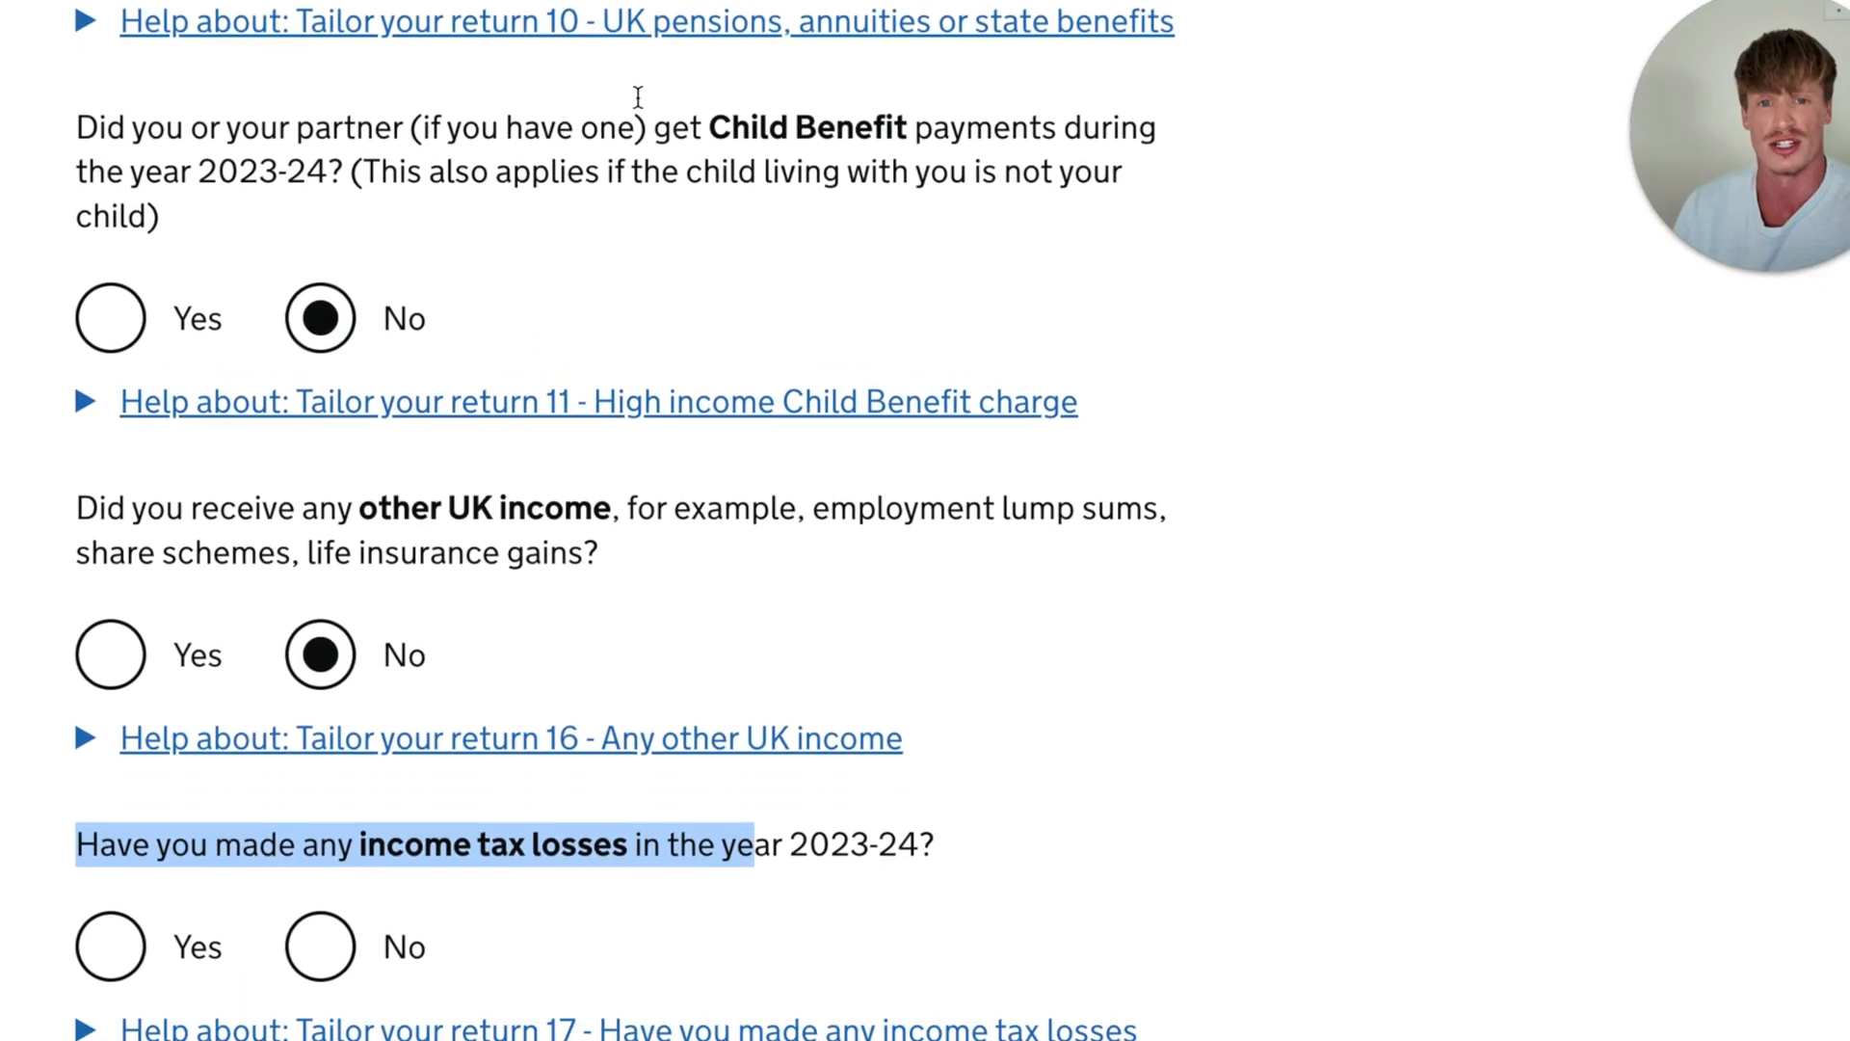
left_click(320, 135)
- Answer No to pension savings tax charges or overseas pension scheme payments, then save page 2 and continue to page 3
left_click_drag(97, 328, 803, 339)
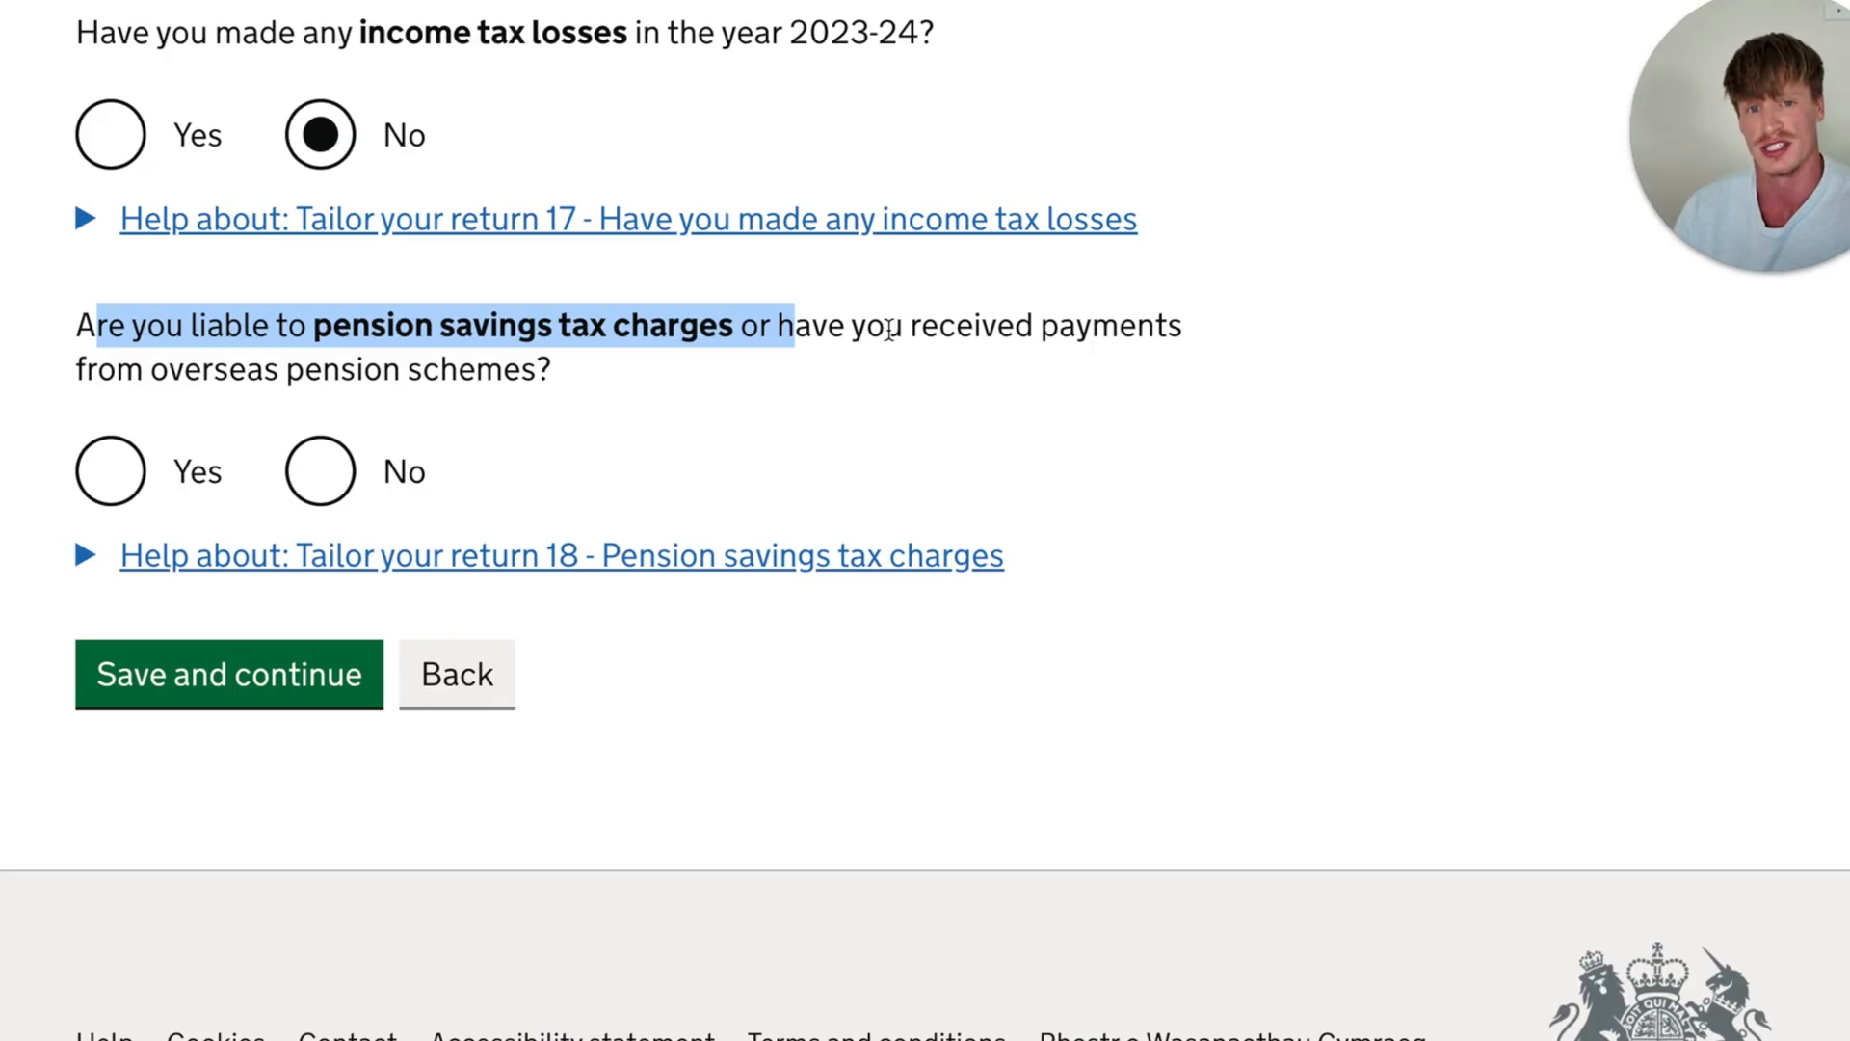
left_click(320, 471)
left_click(272, 700)
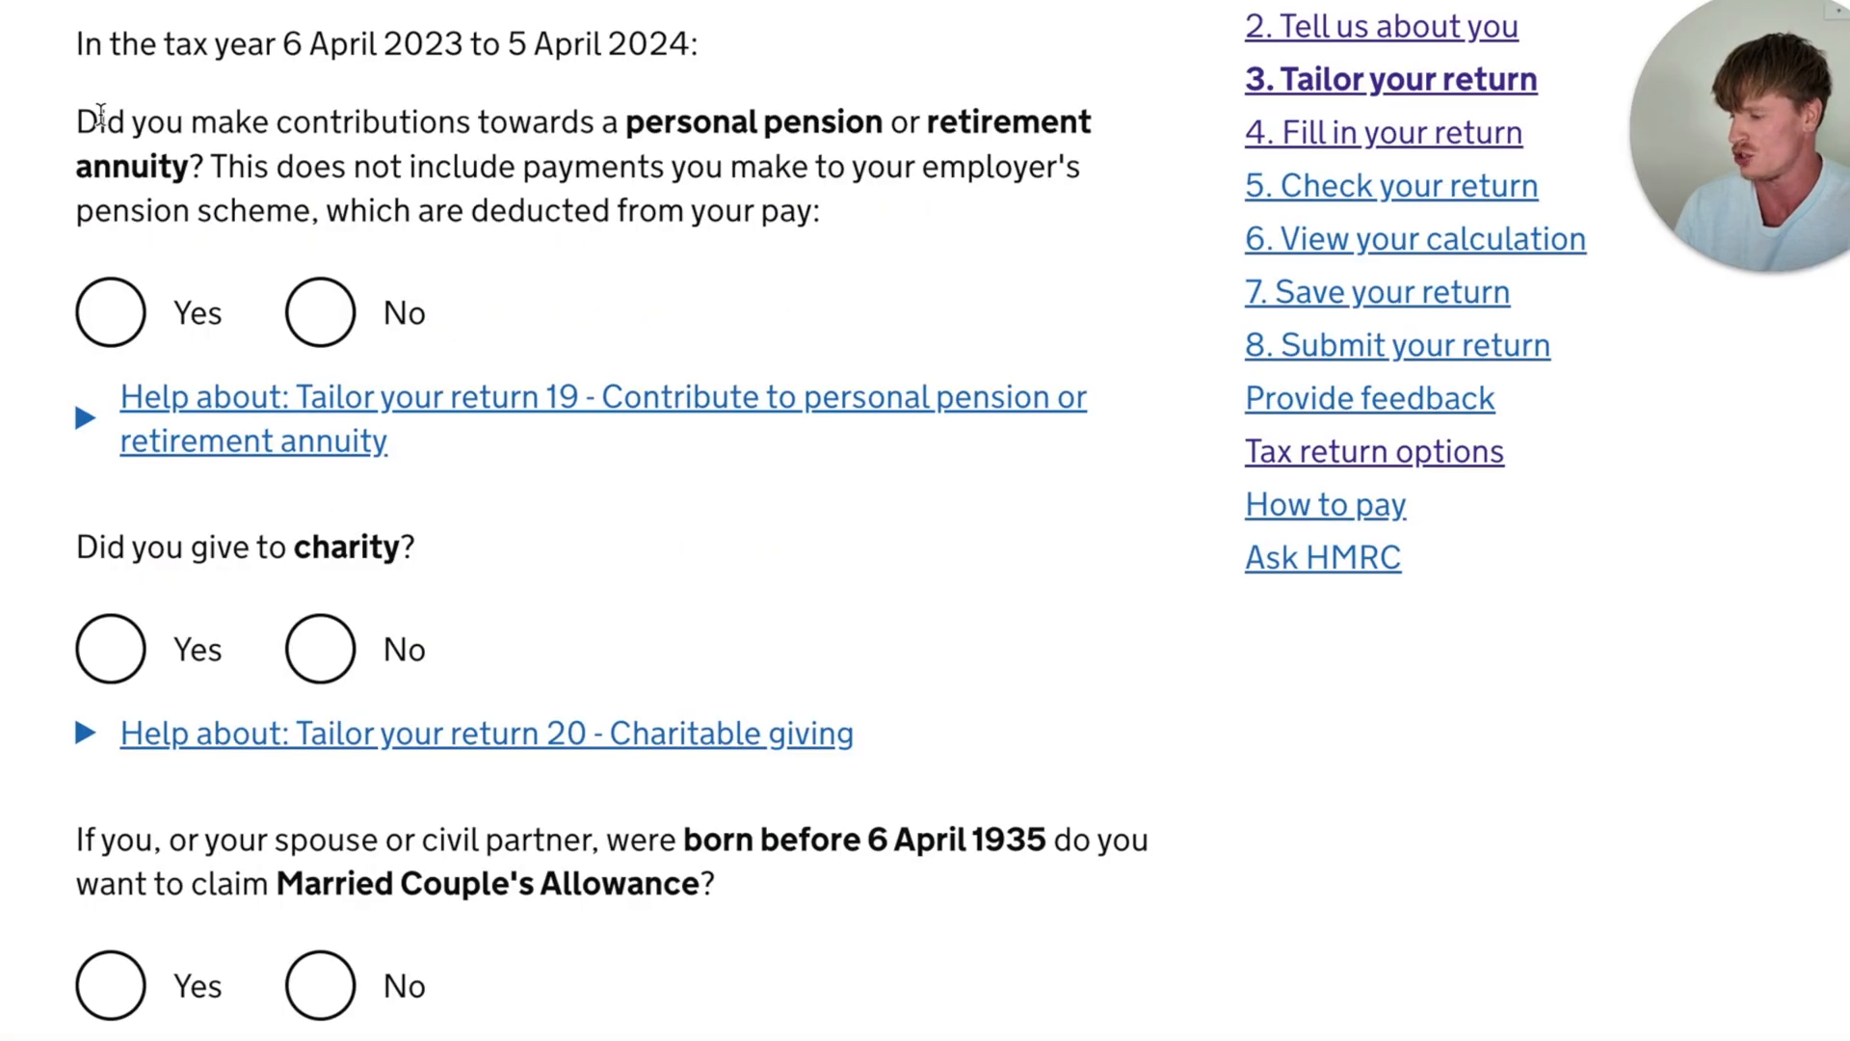
- Answer No to making personal pension or retirement annuity contributions, and No to giving to charity
left_click_drag(75, 121, 770, 145)
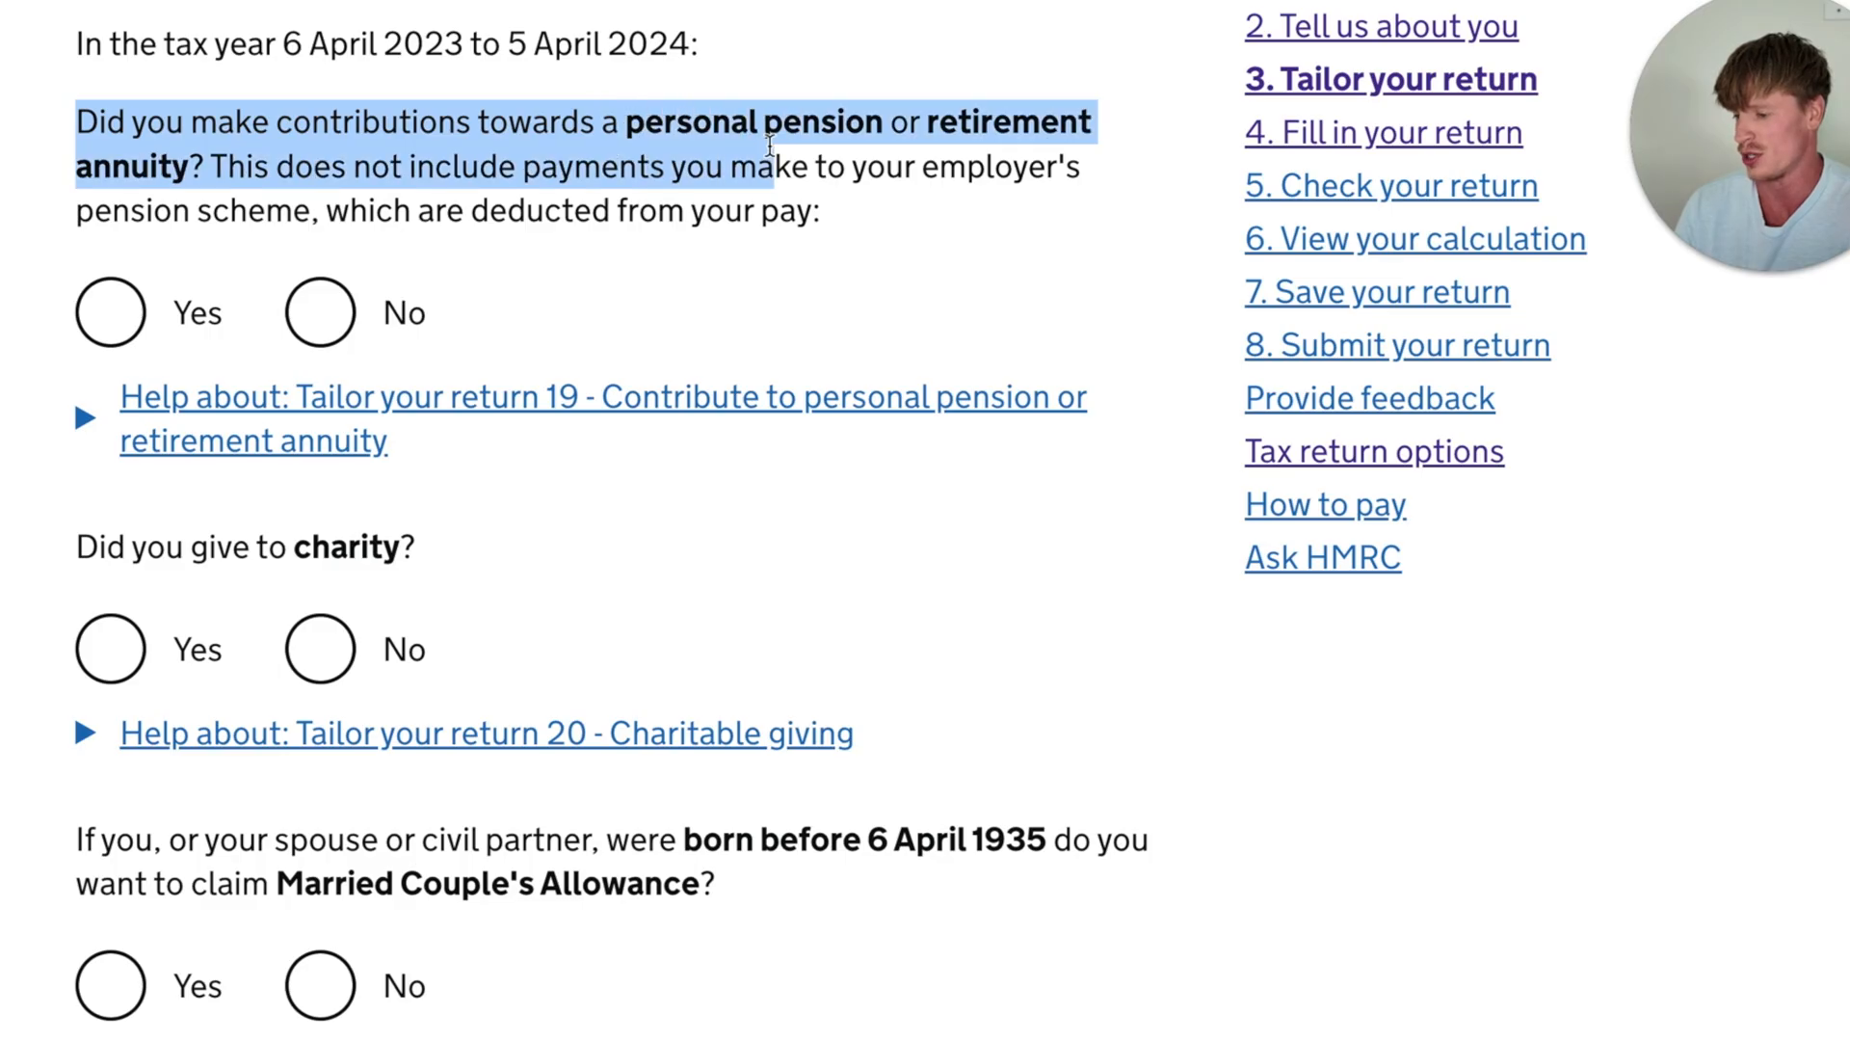
left_click(844, 282)
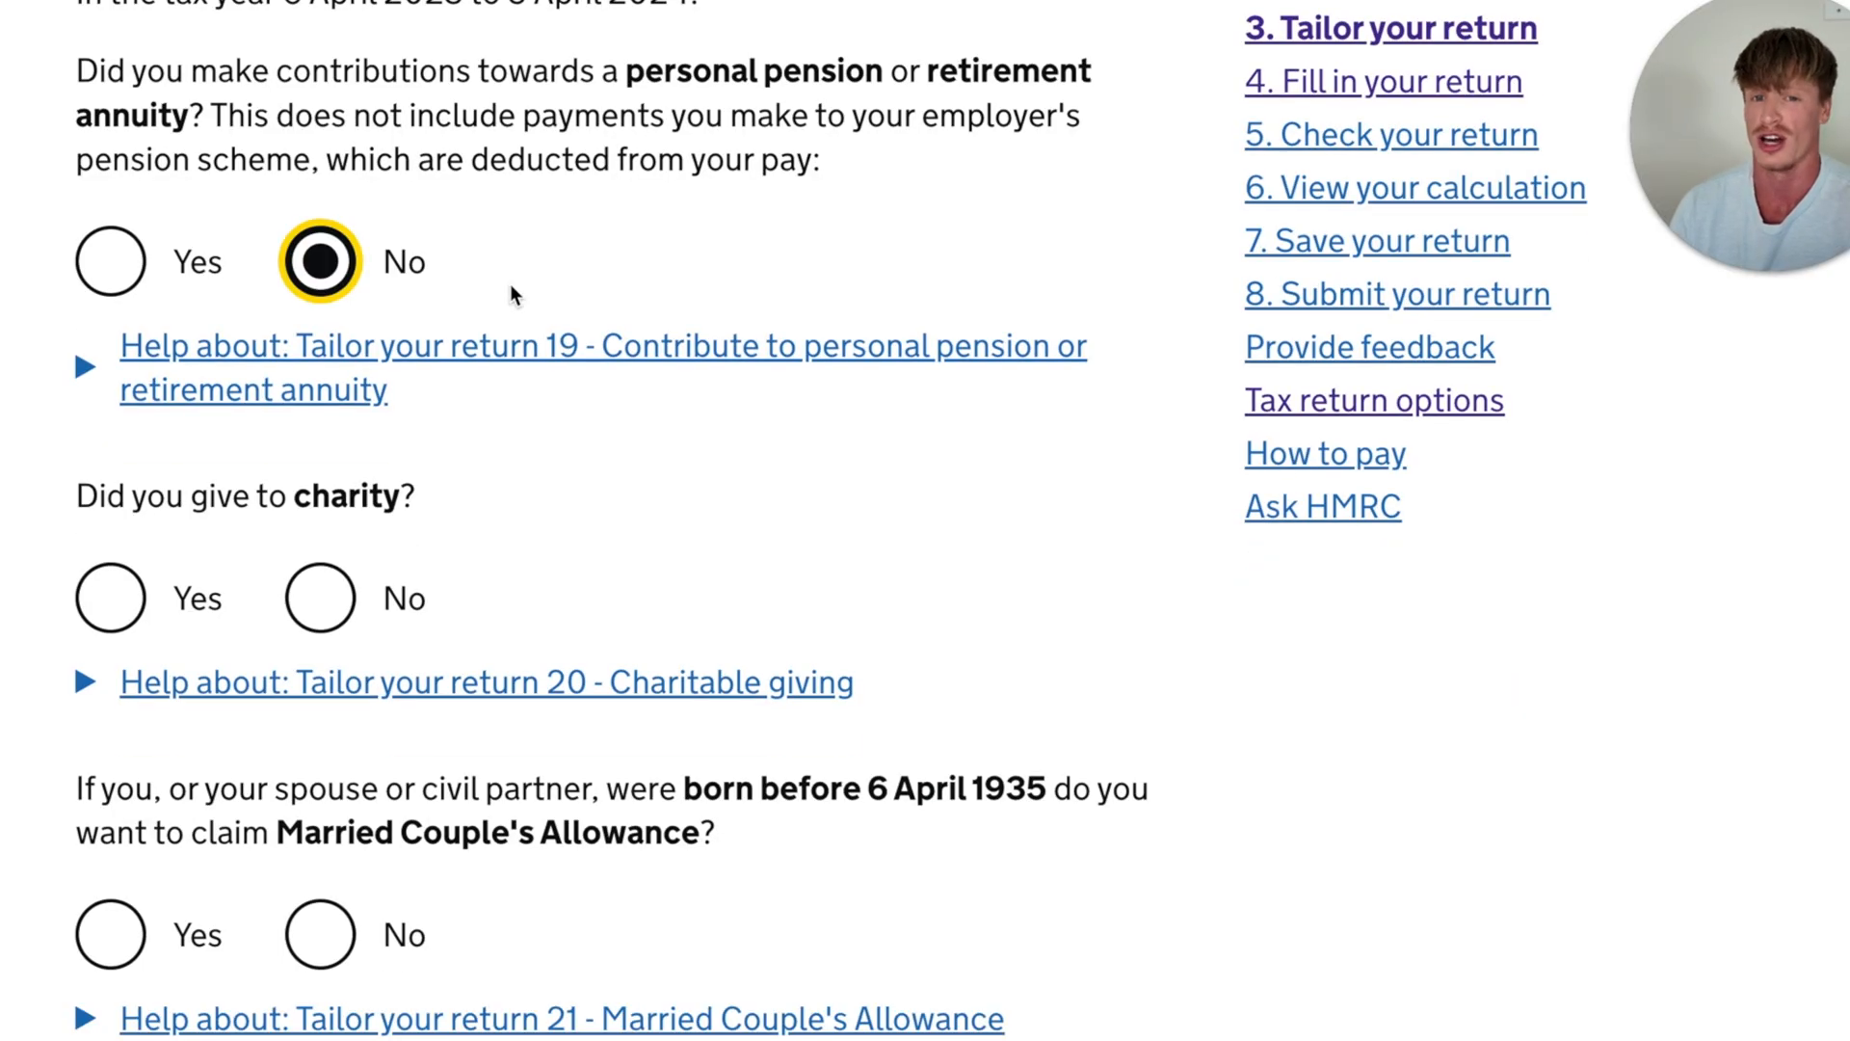
scroll(511, 289, "down", 1)
left_click_drag(61, 400, 441, 391)
left_click(503, 383)
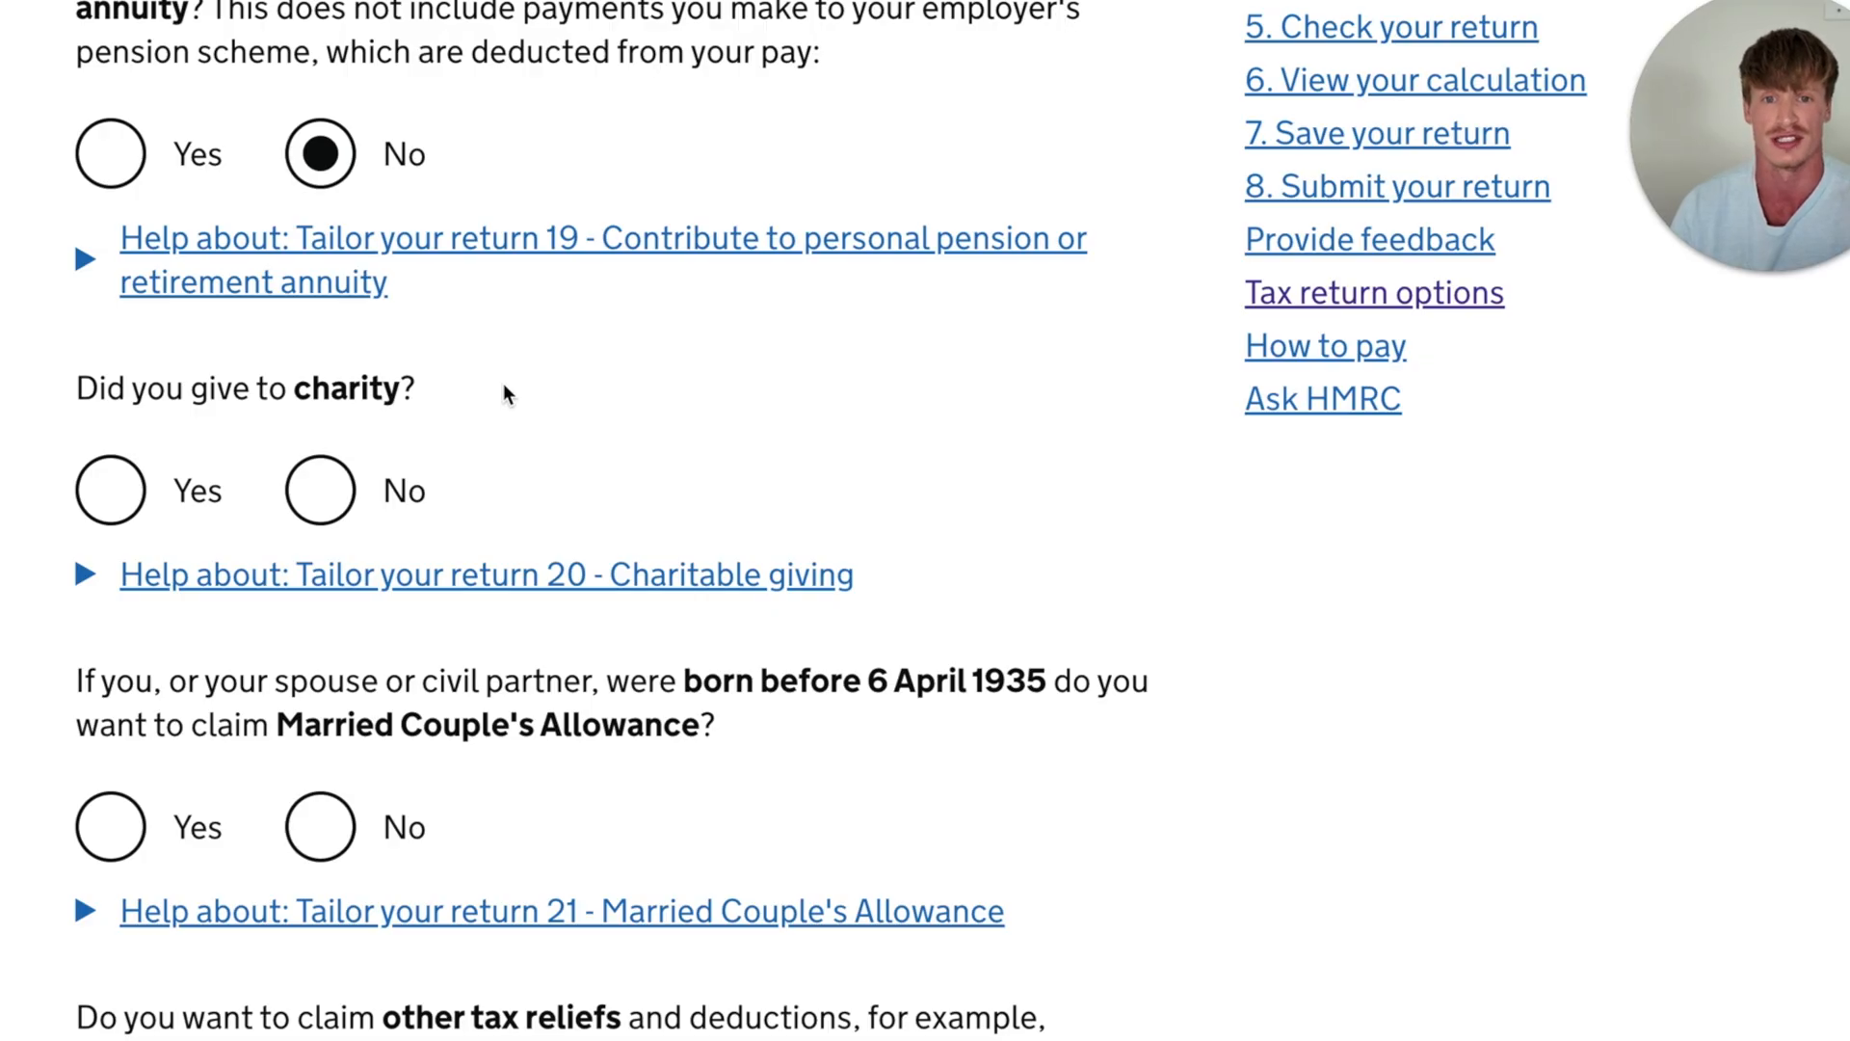
left_click(320, 491)
- Answer No to claiming Married Couple's Allowance, and No to transferring 10% of the personal allowance to a spouse or civil partner
scroll(607, 328, "down", 4)
left_click_drag(607, 322, 1083, 321)
left_click_drag(219, 366, 750, 357)
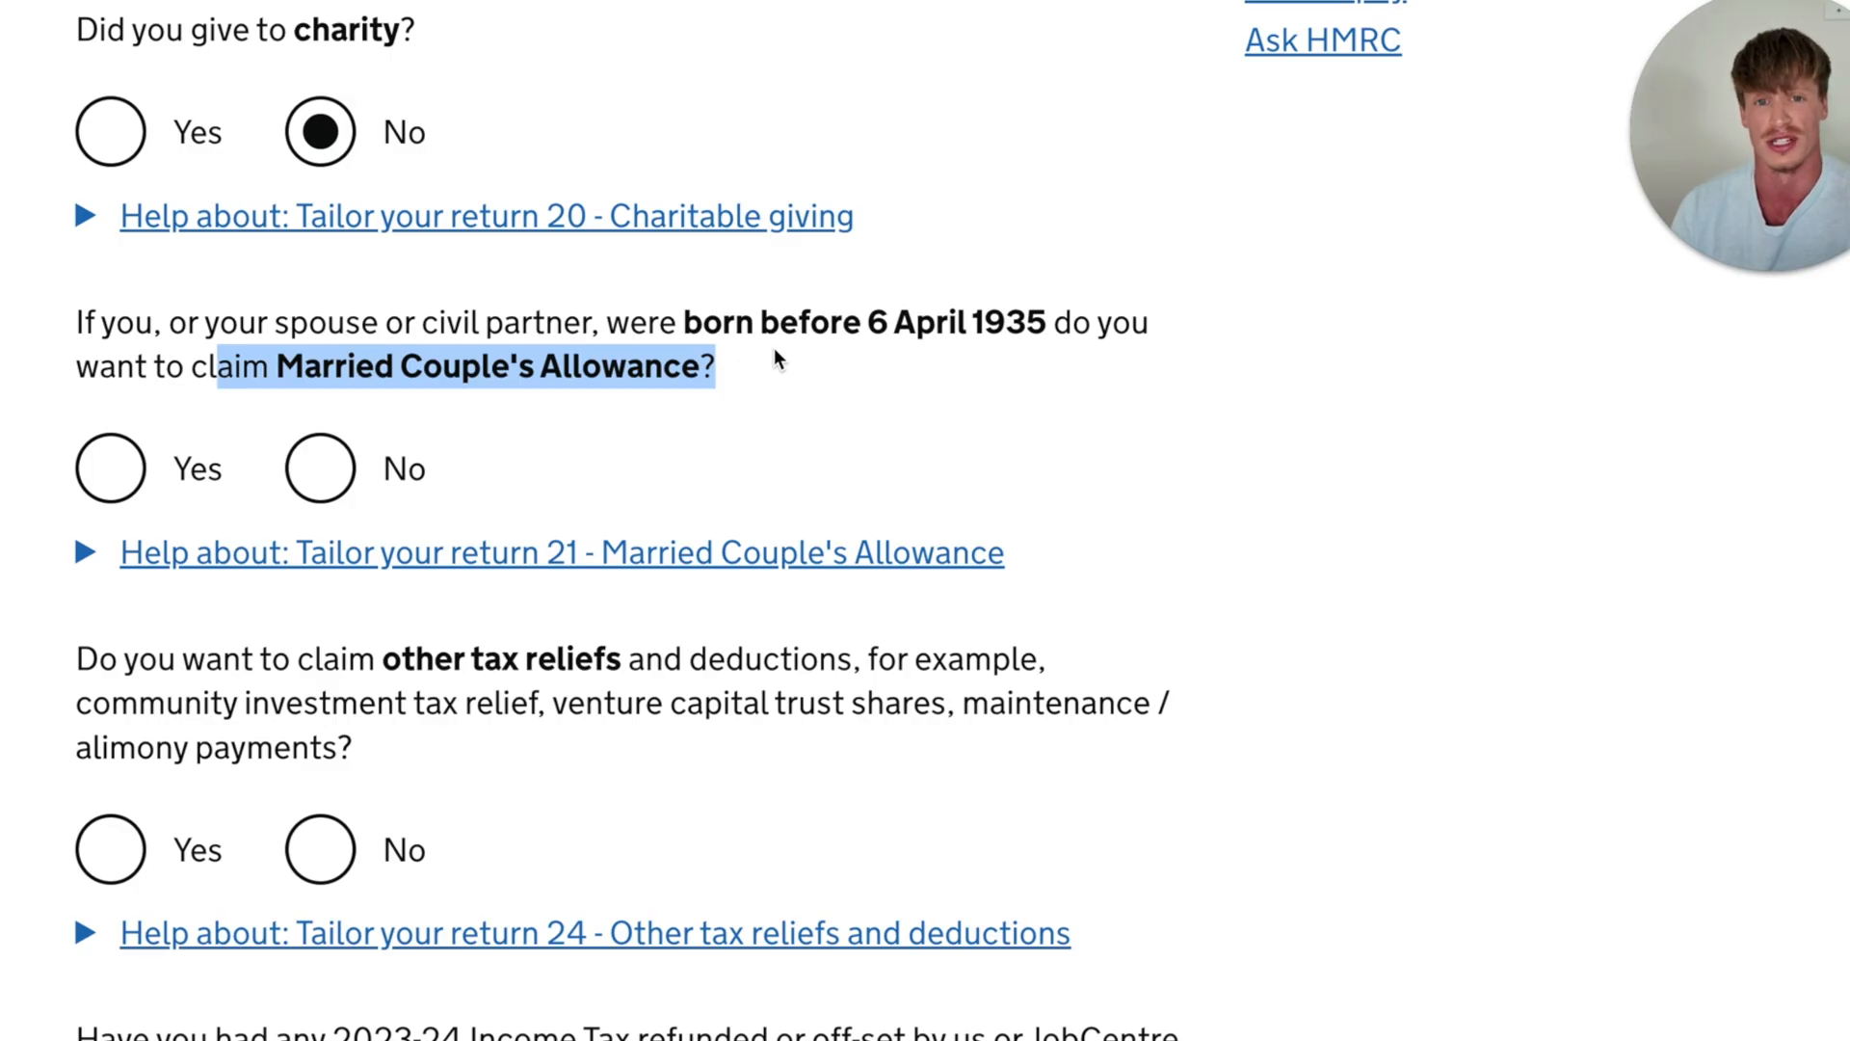
left_click(320, 468)
scroll(320, 469, "down", 2)
left_click_drag(77, 474, 729, 482)
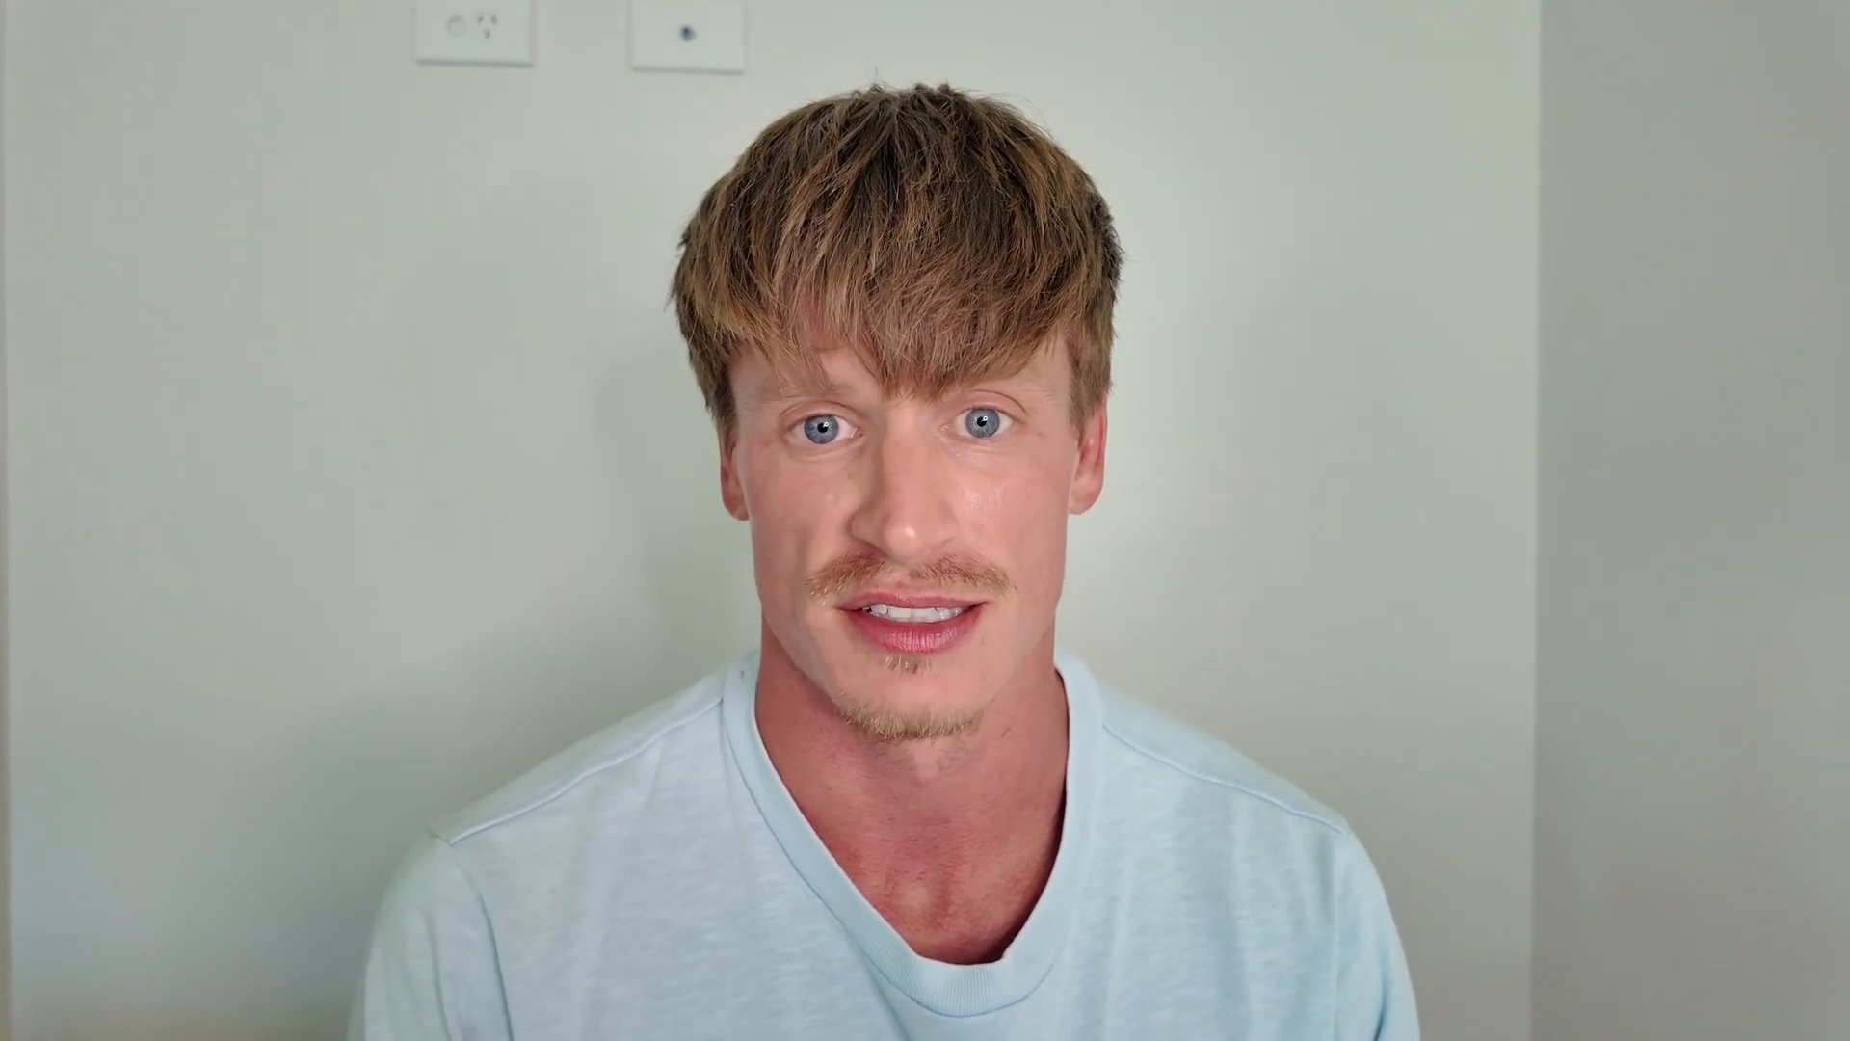
- Answer No to claiming other tax reliefs and deductions, and No to having 2023-24 Income Tax refunded or off-set
left_click_drag(76, 388, 820, 408)
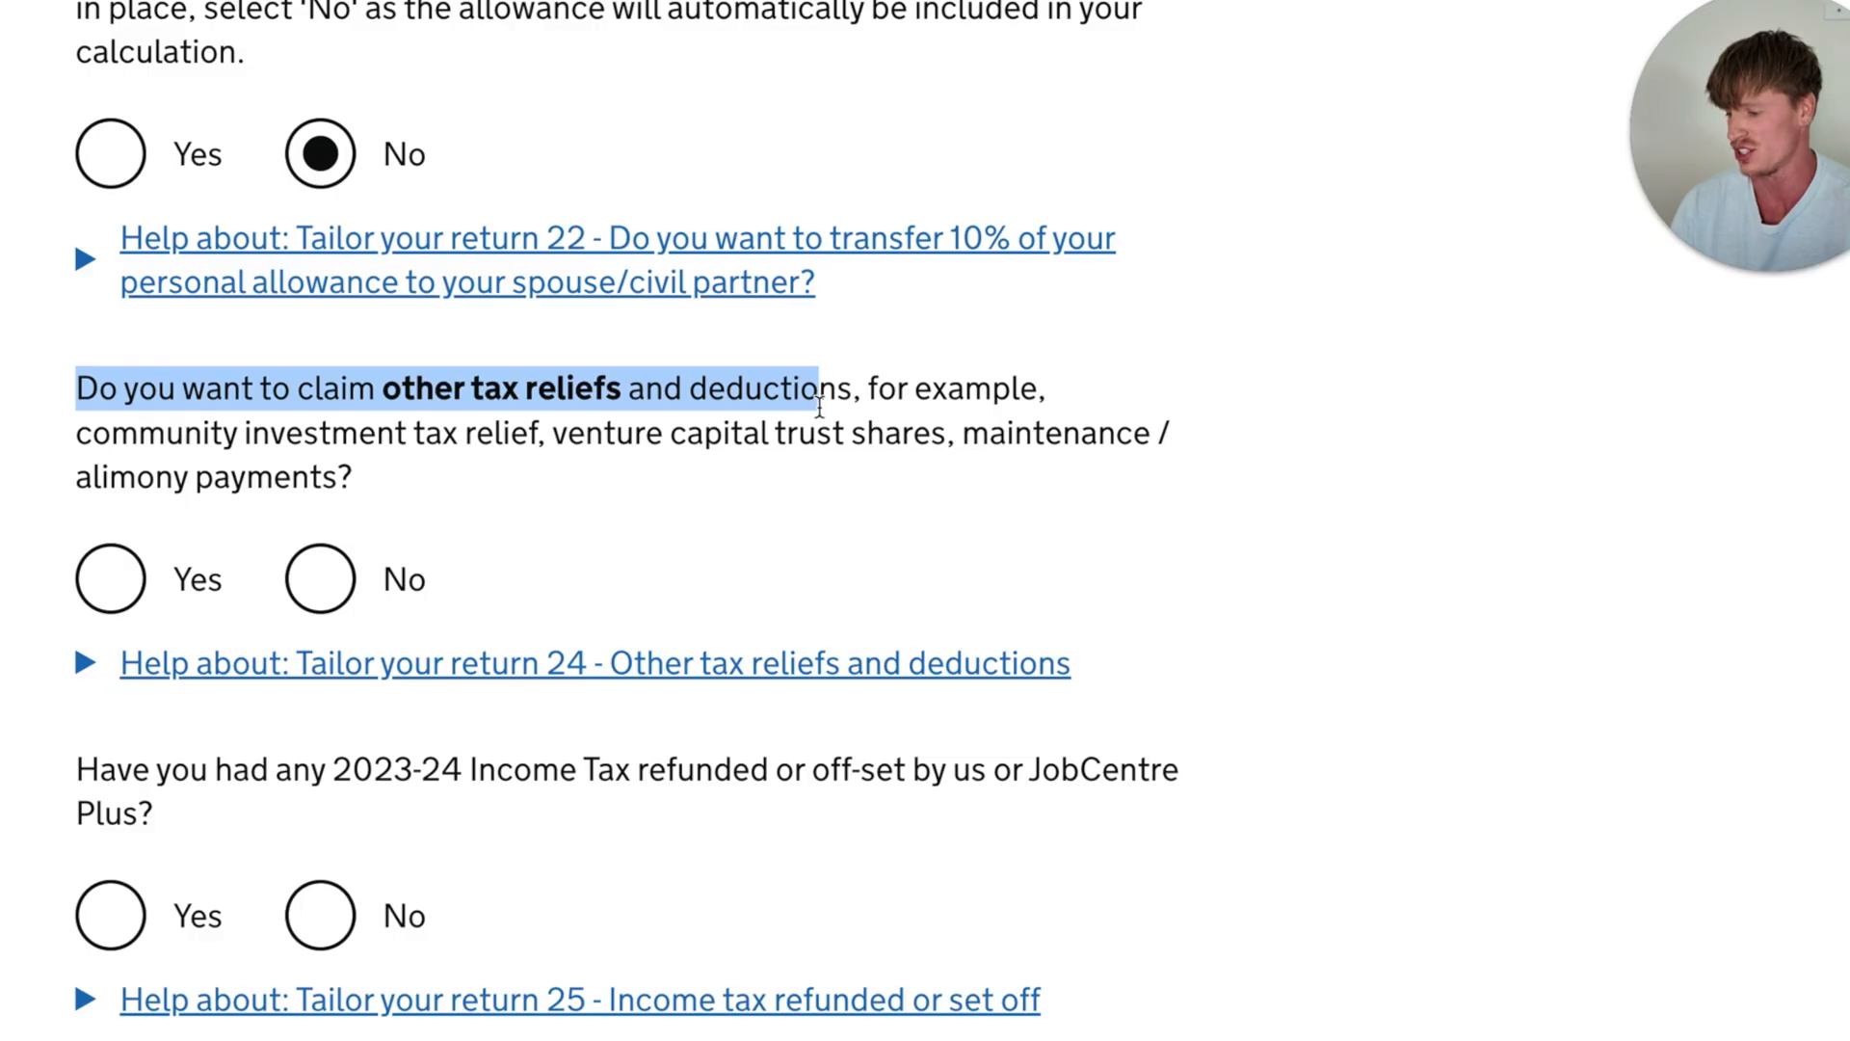
left_click(836, 501)
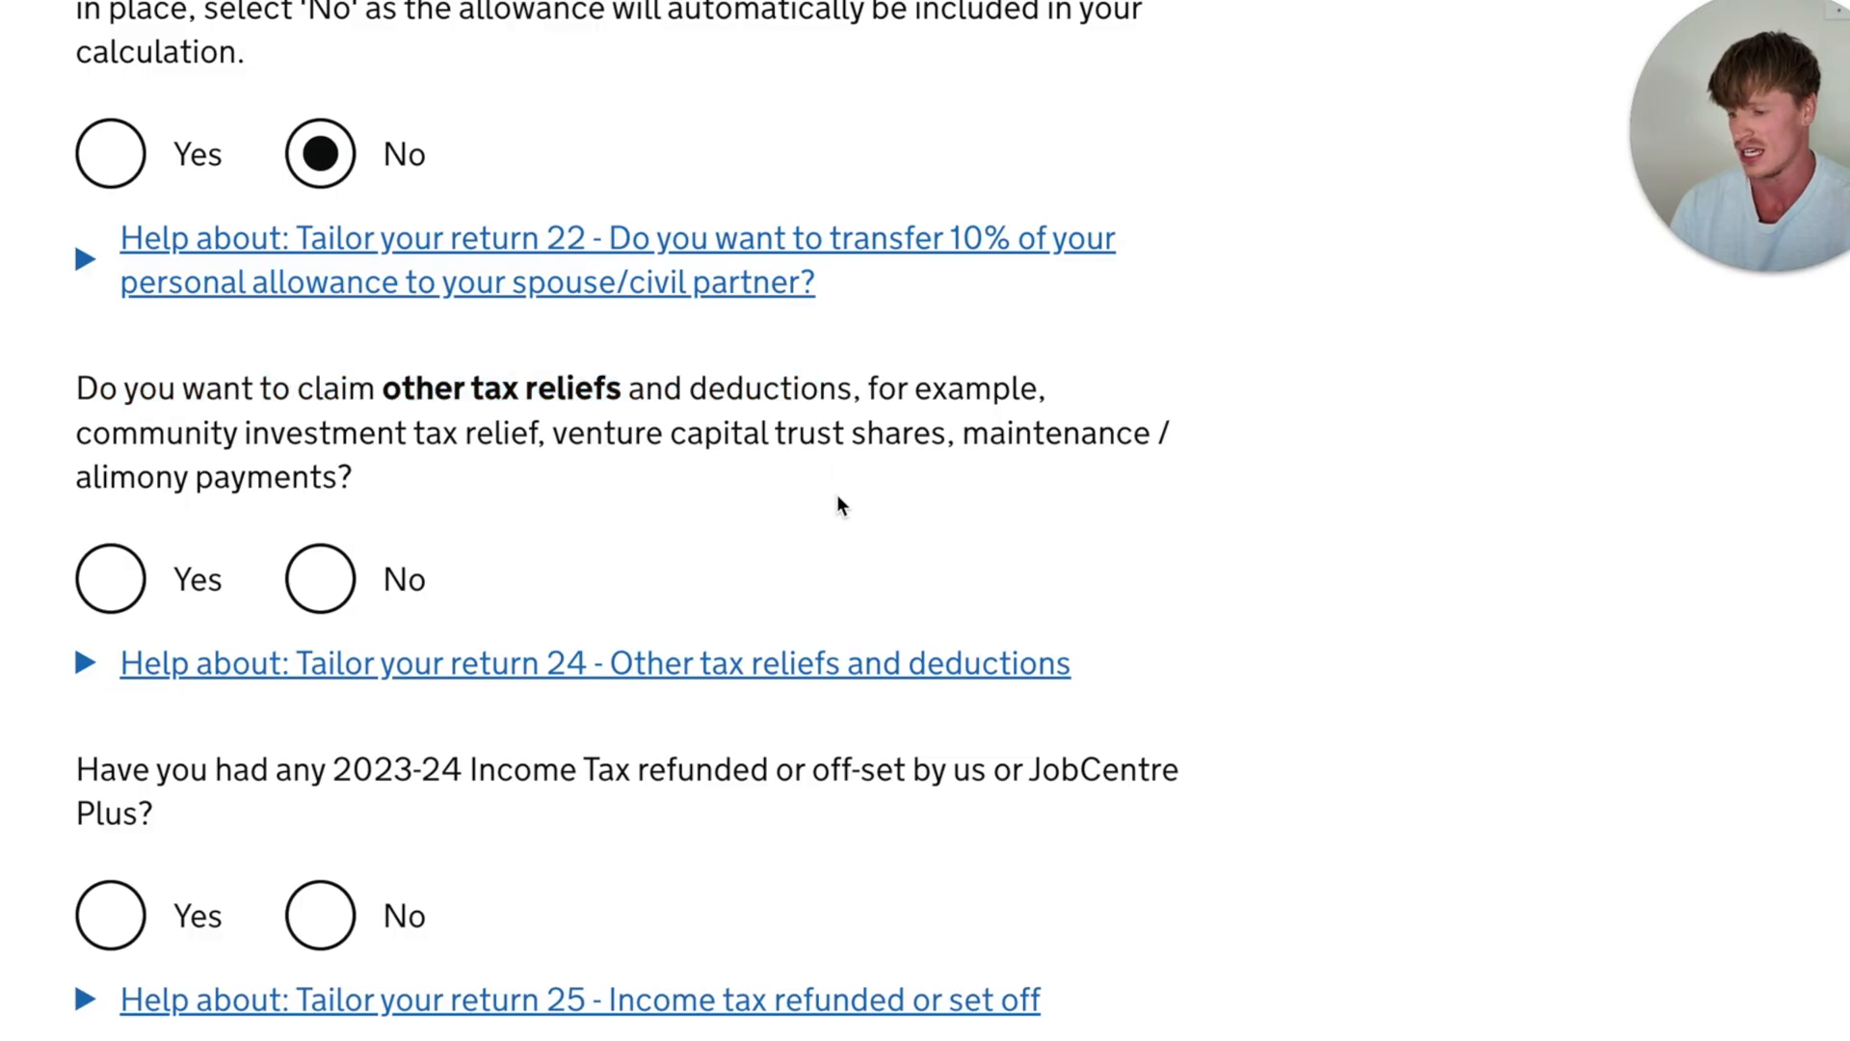
left_click(316, 584)
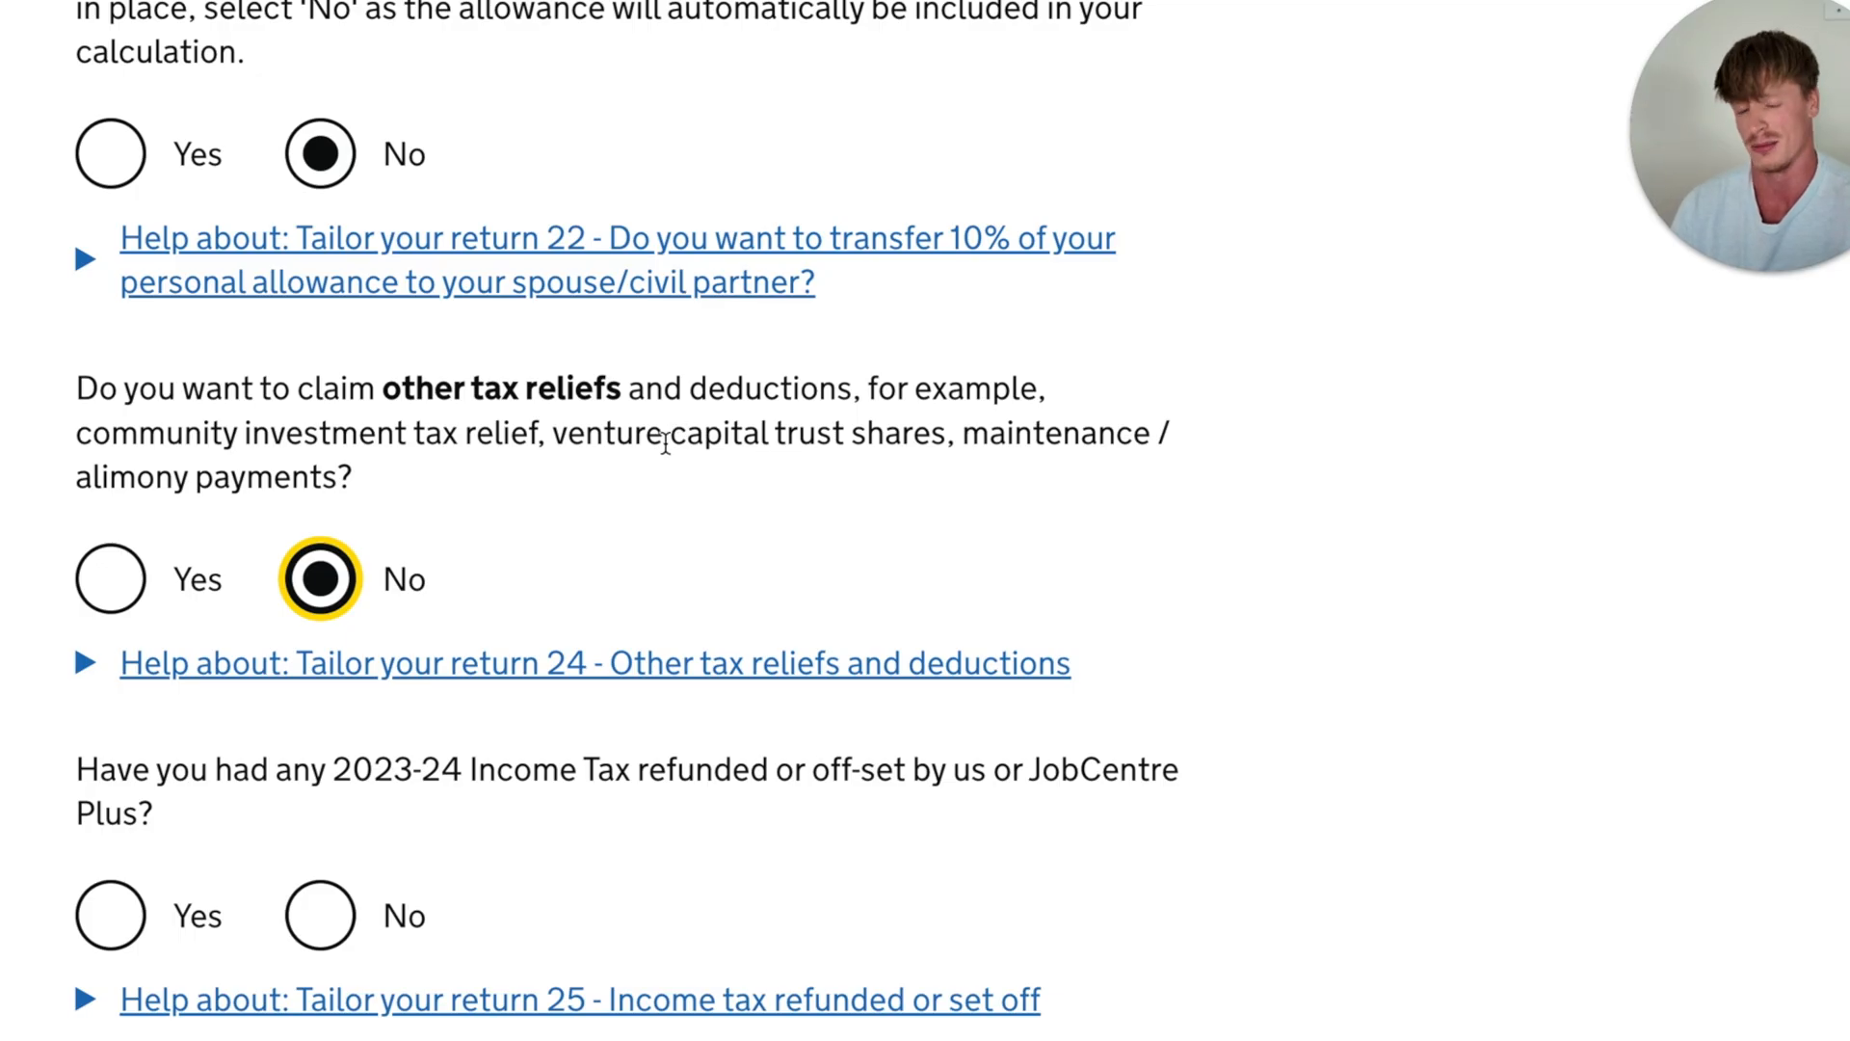
left_click(320, 915)
- Answer No to having a tax adviser
scroll(665, 578, "down", 4)
left_click_drag(77, 310, 693, 327)
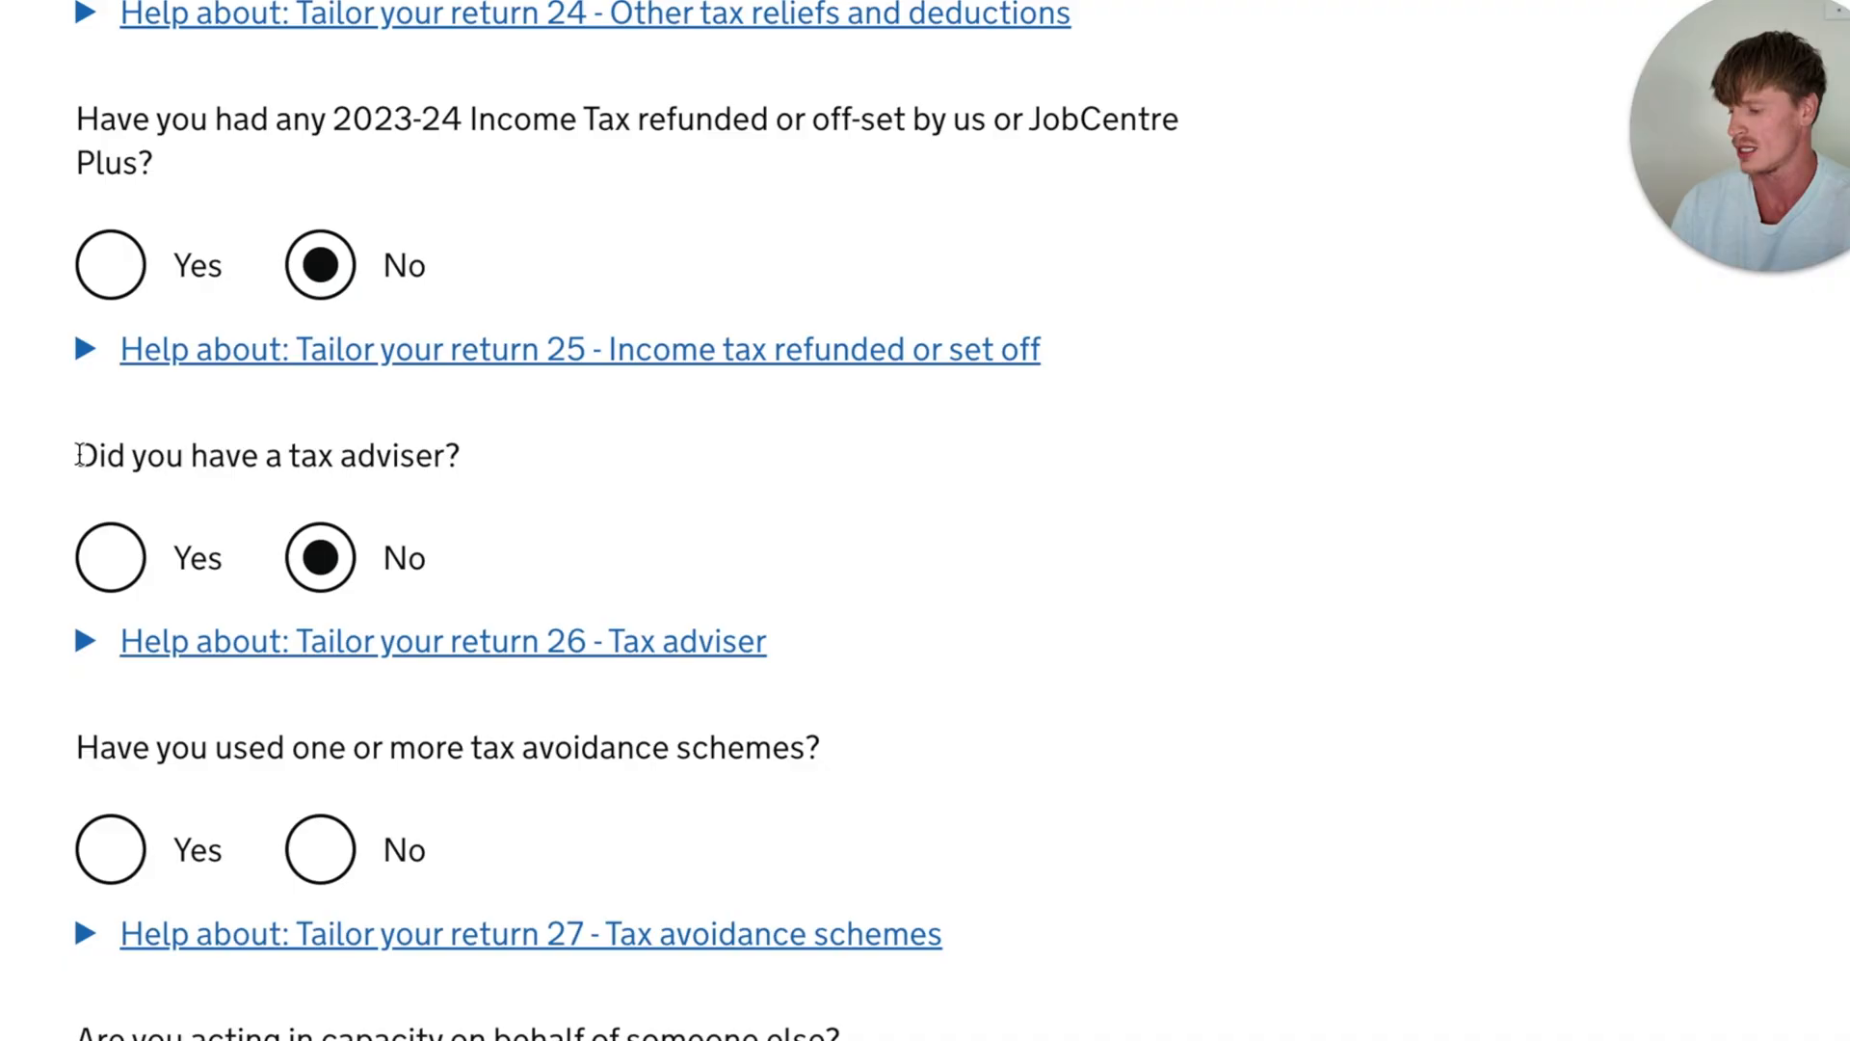
left_click_drag(79, 455, 511, 468)
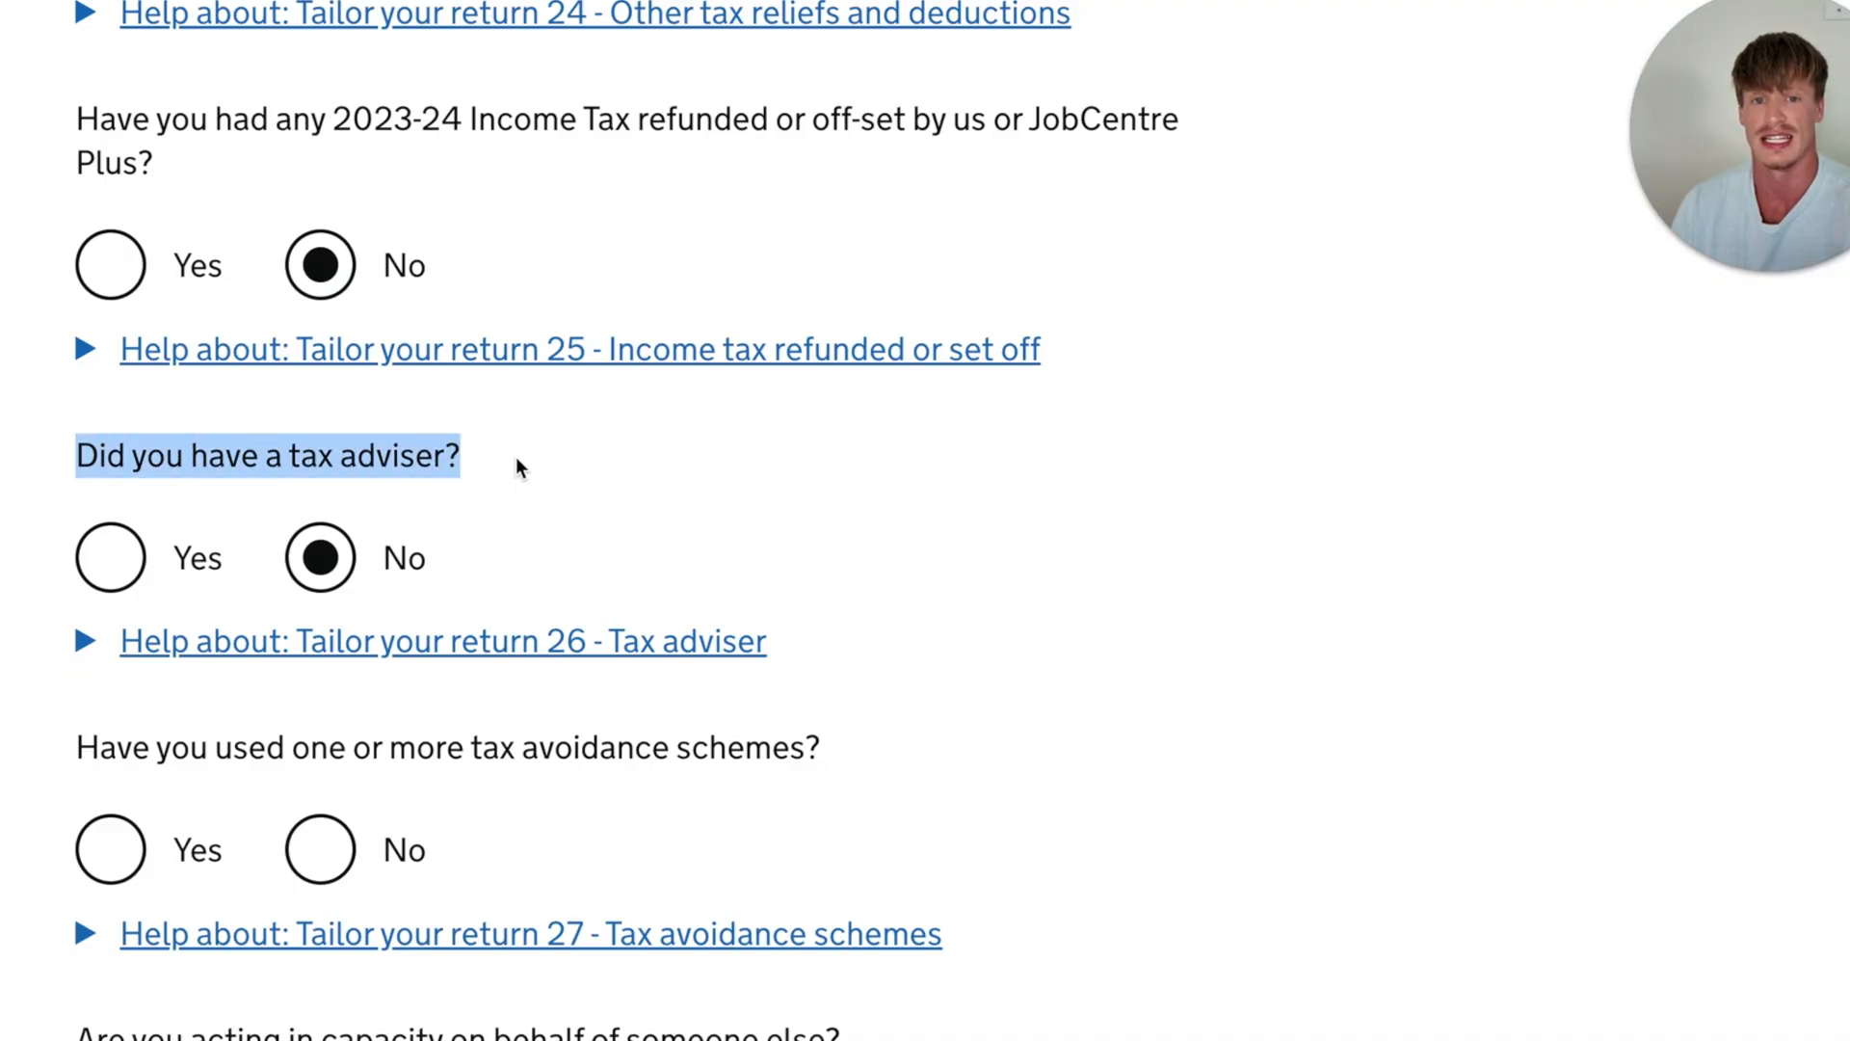
left_click(322, 563)
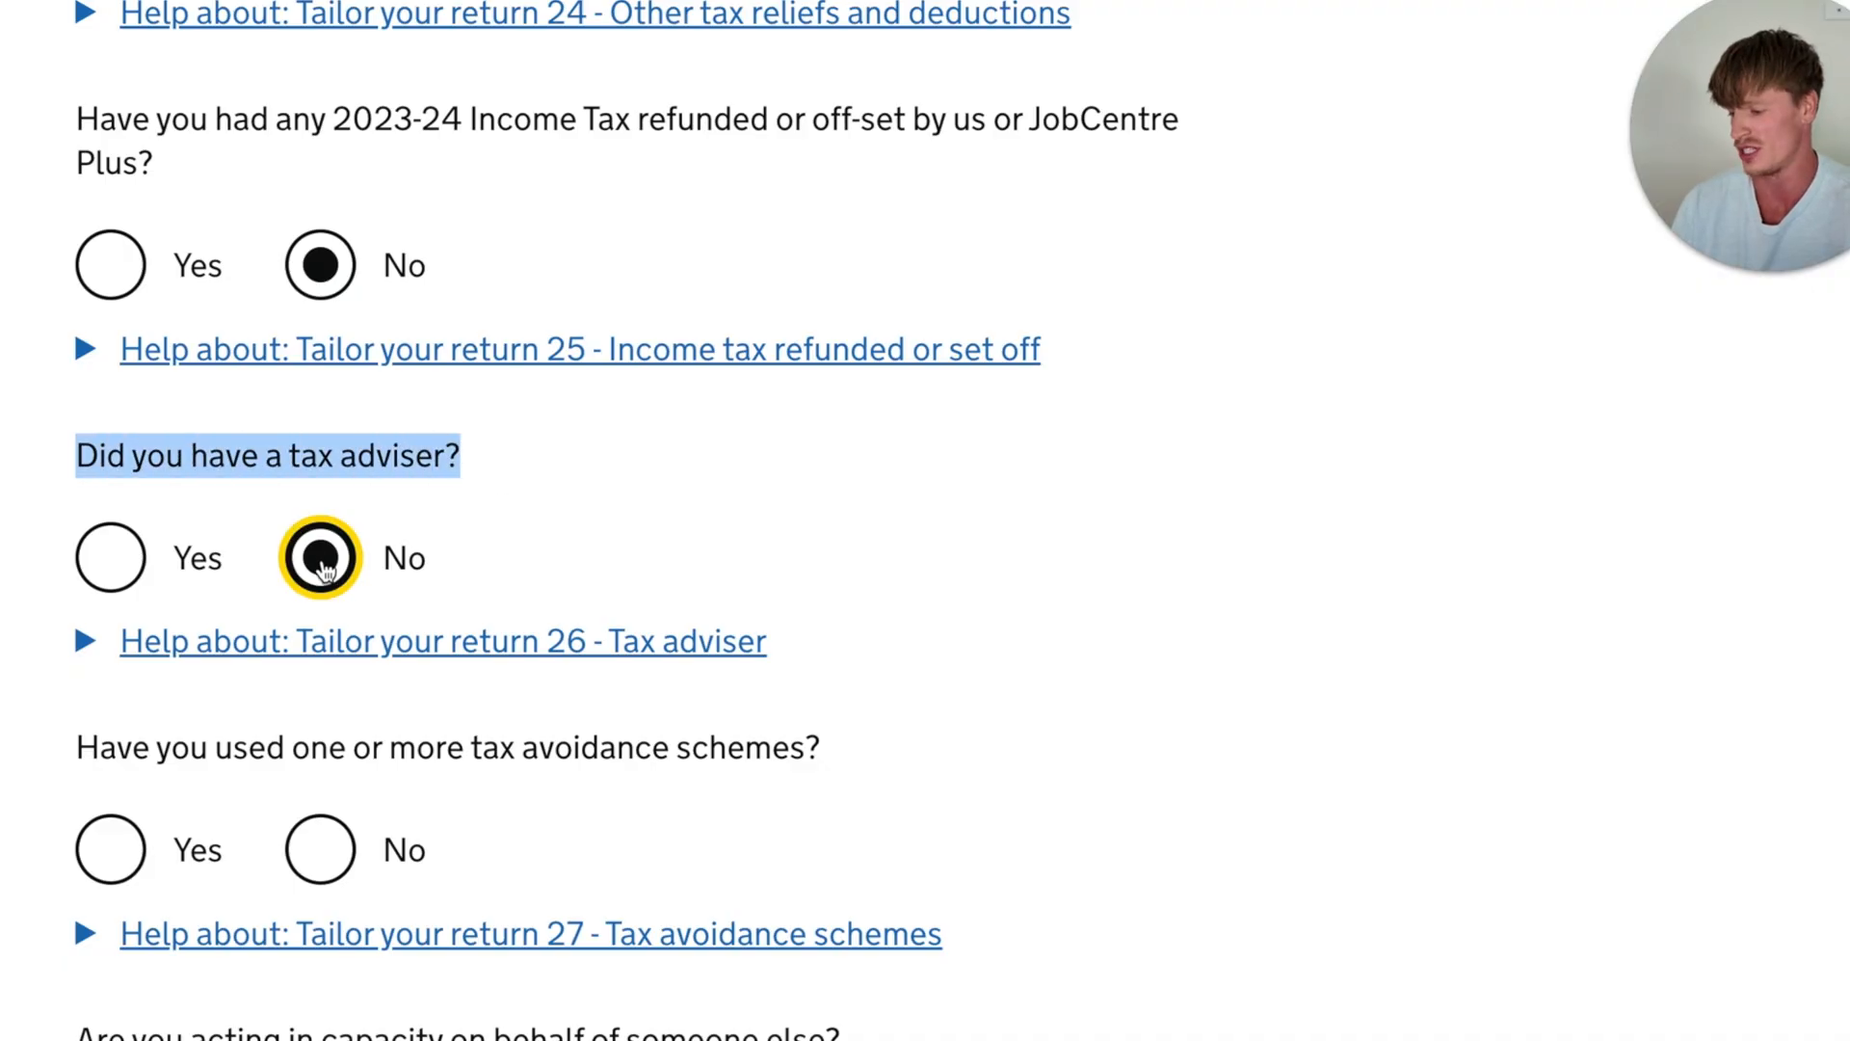
- Answer No to having used one or more tax avoidance schemes
scroll(324, 569, "down", 2)
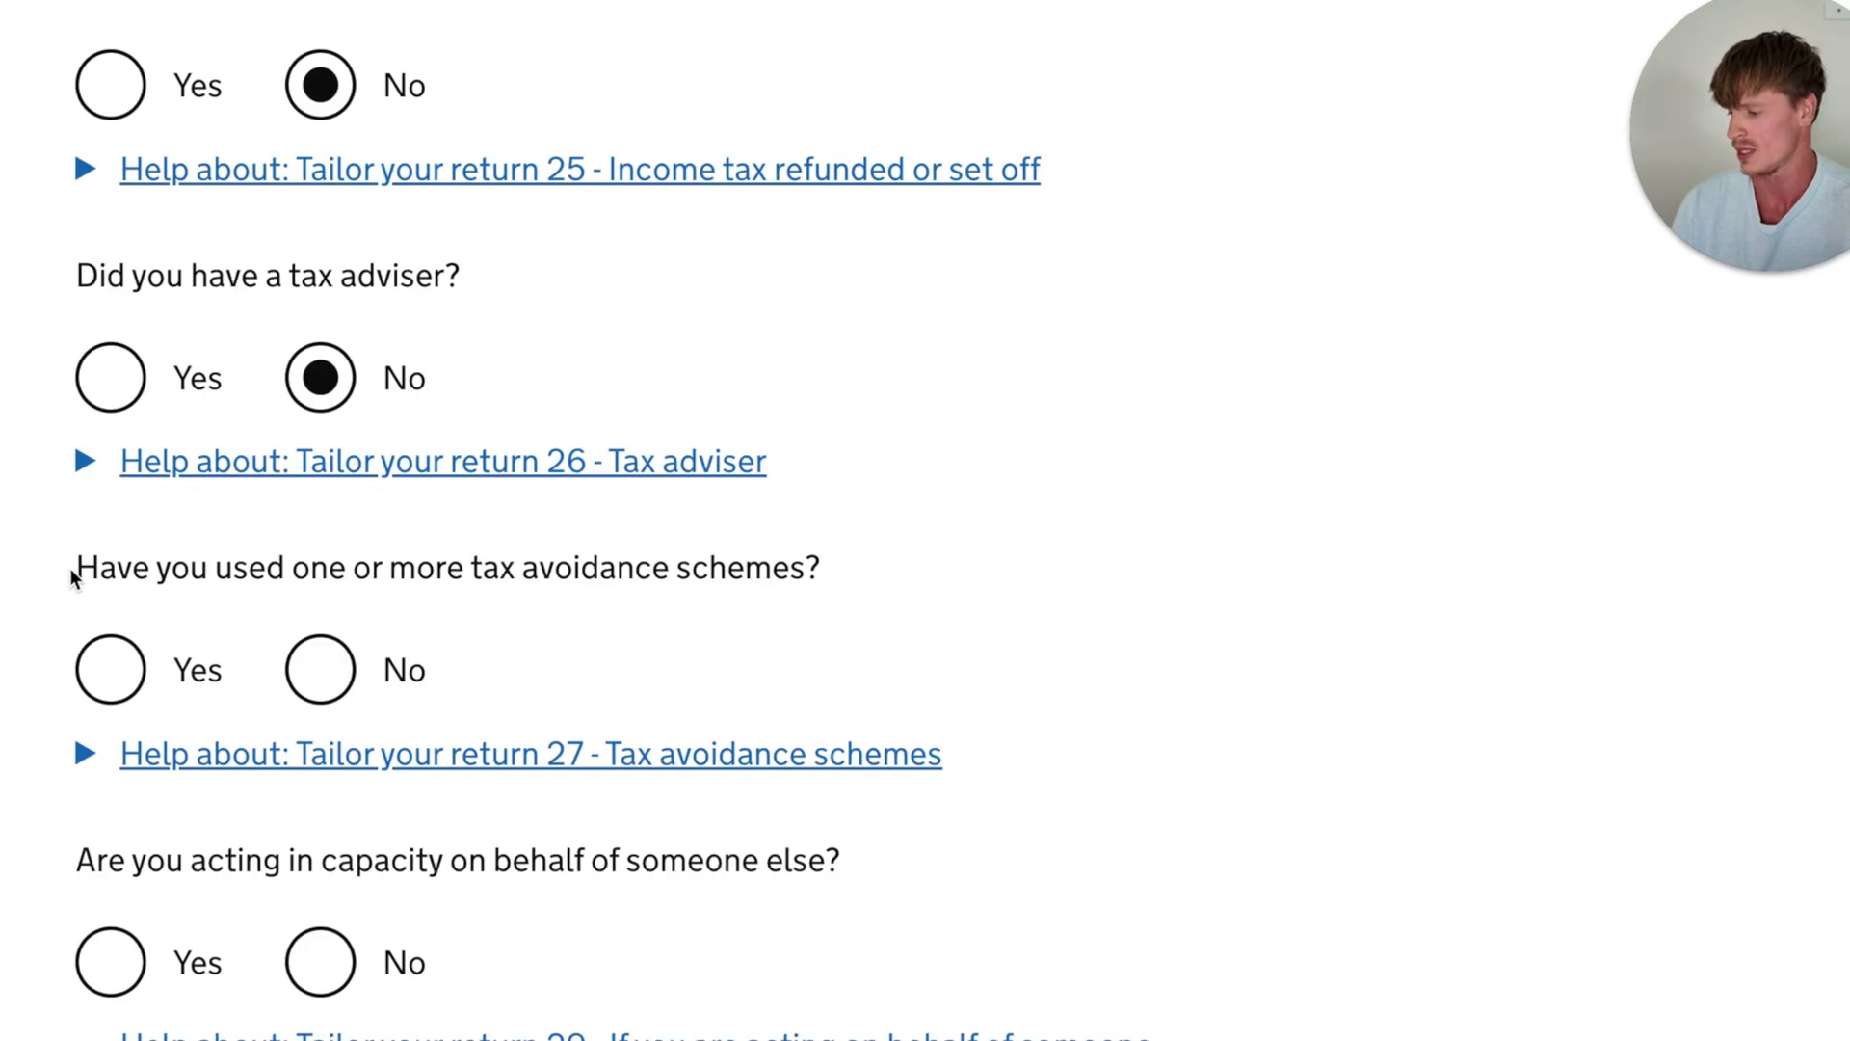
left_click_drag(75, 567, 844, 571)
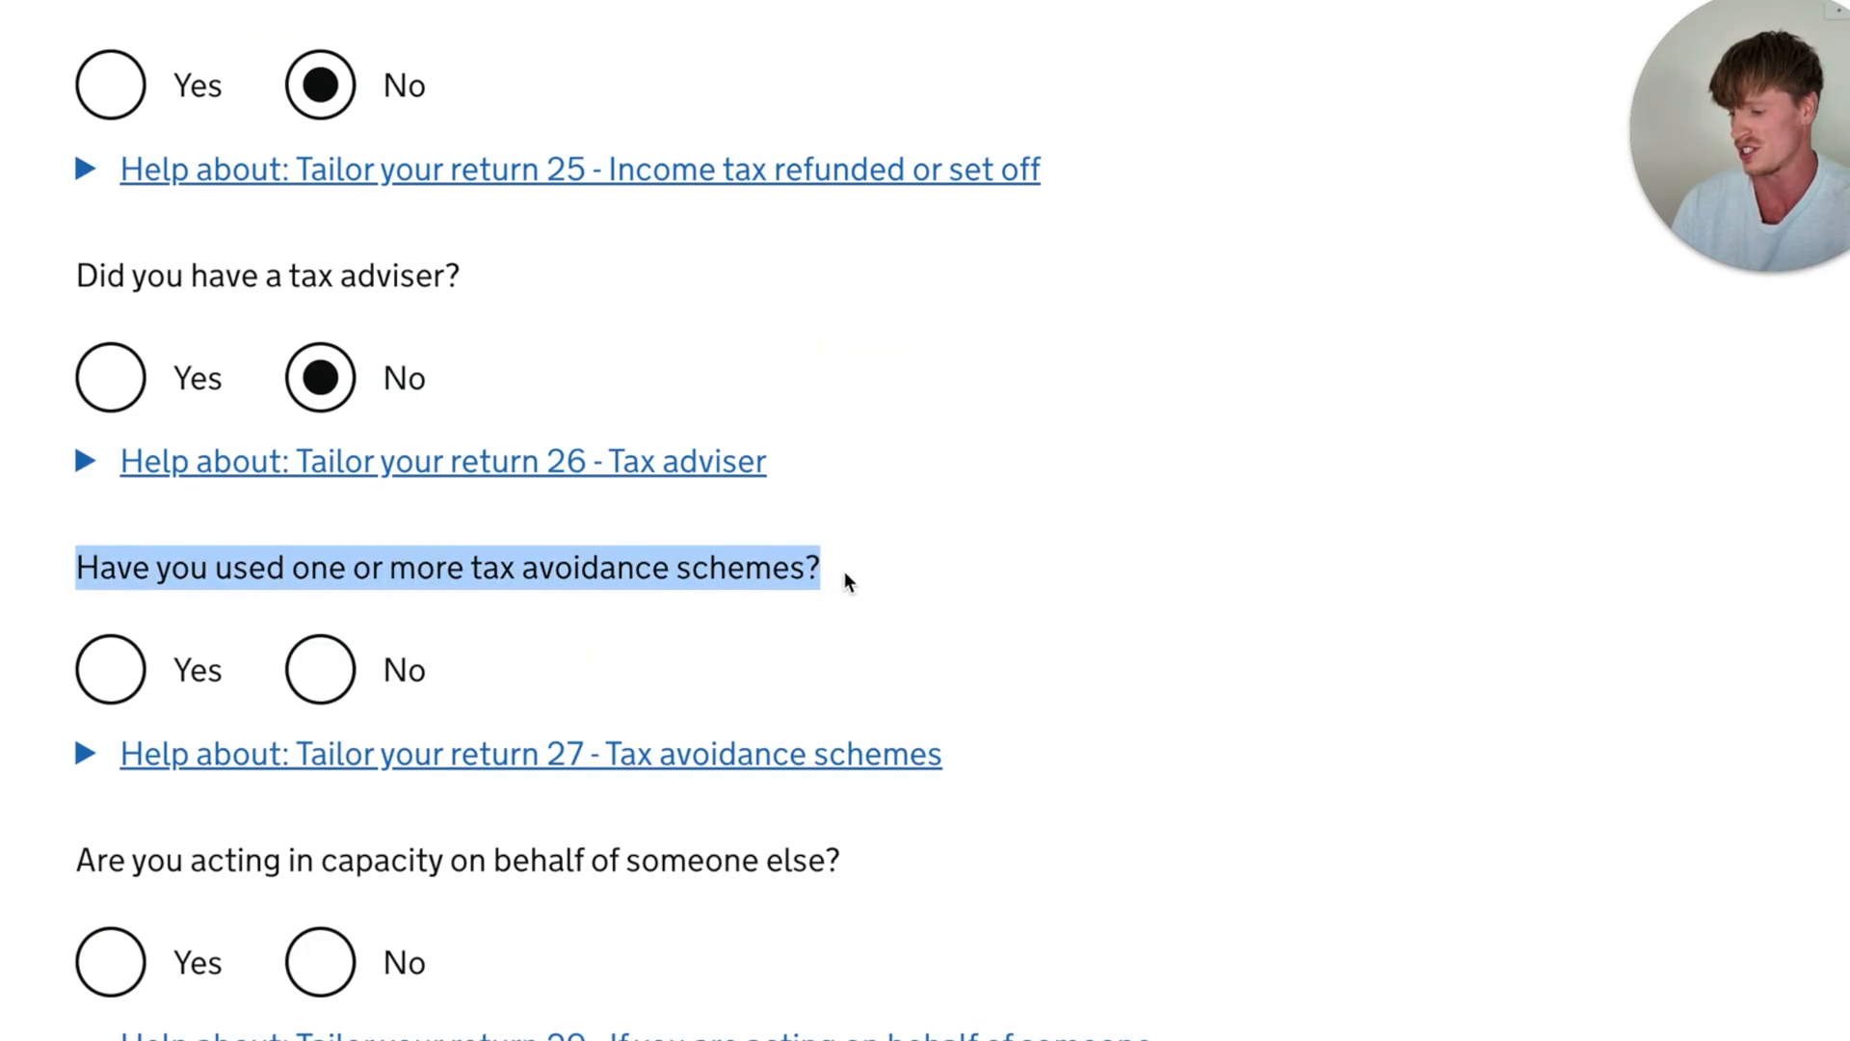
left_click(876, 564)
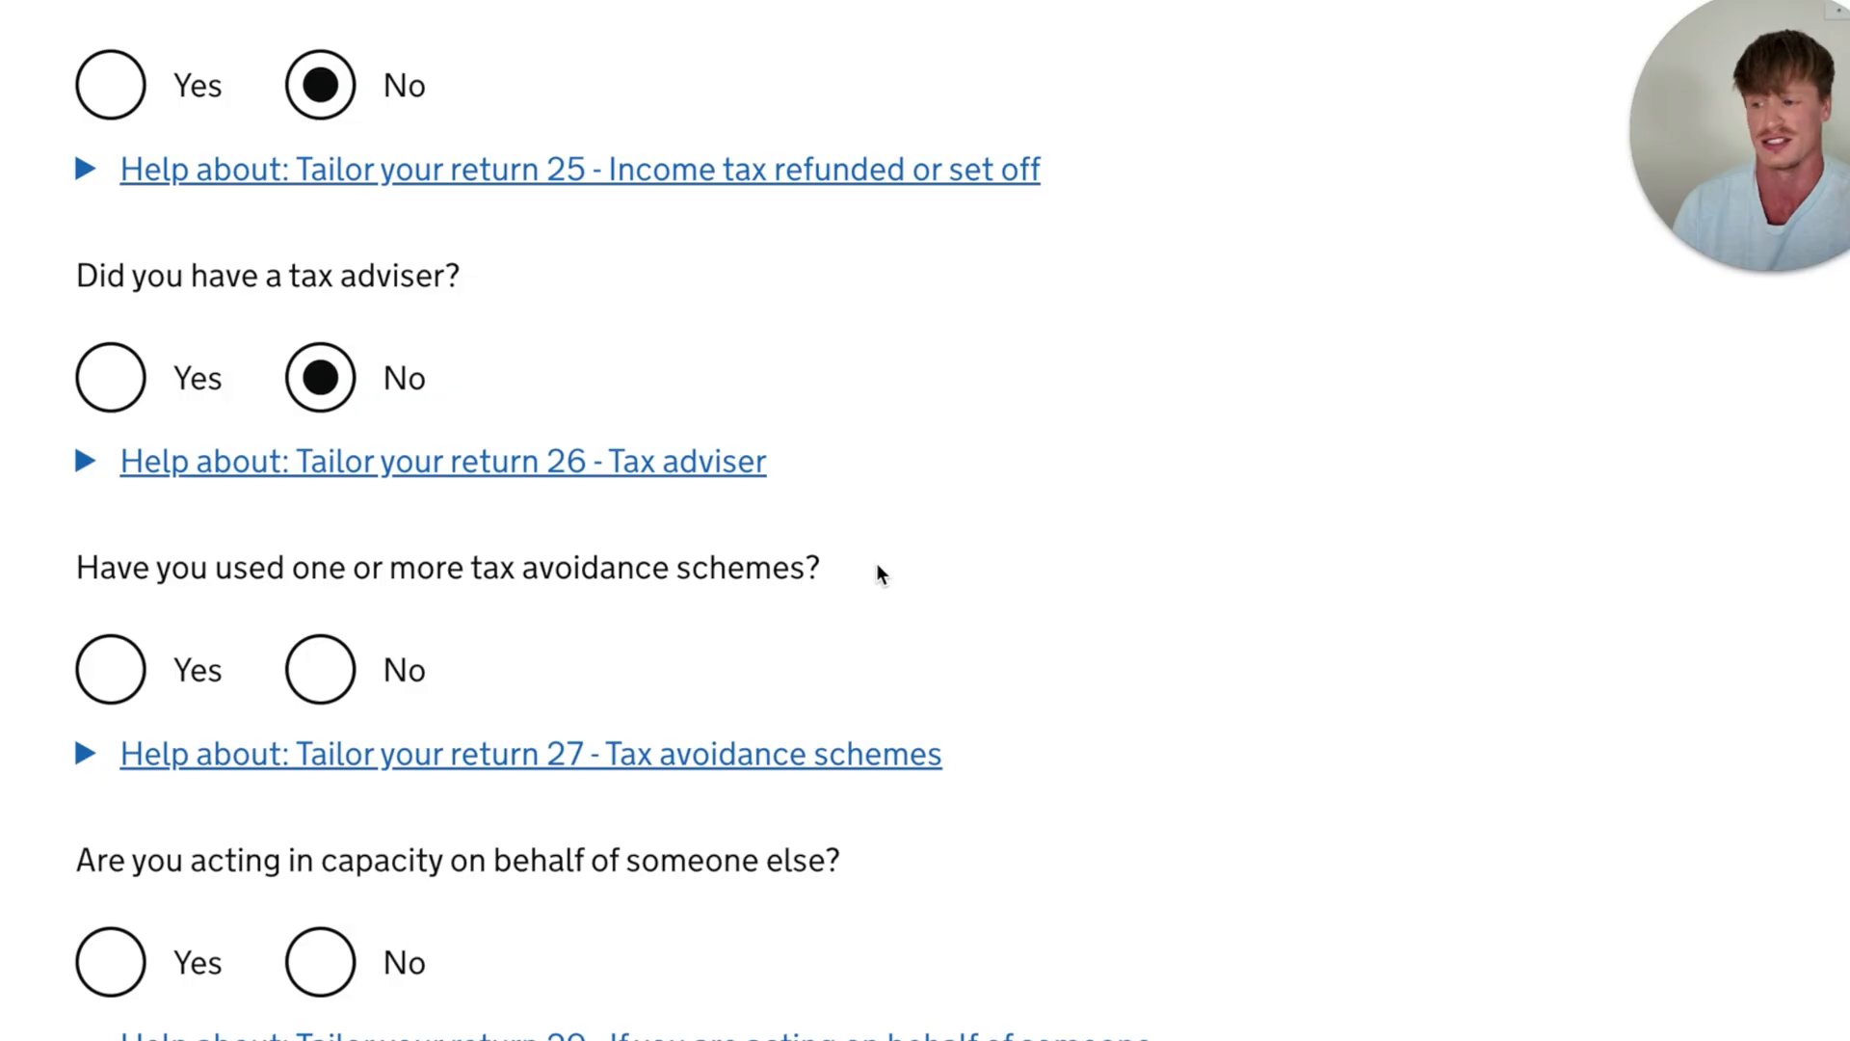
left_click(315, 682)
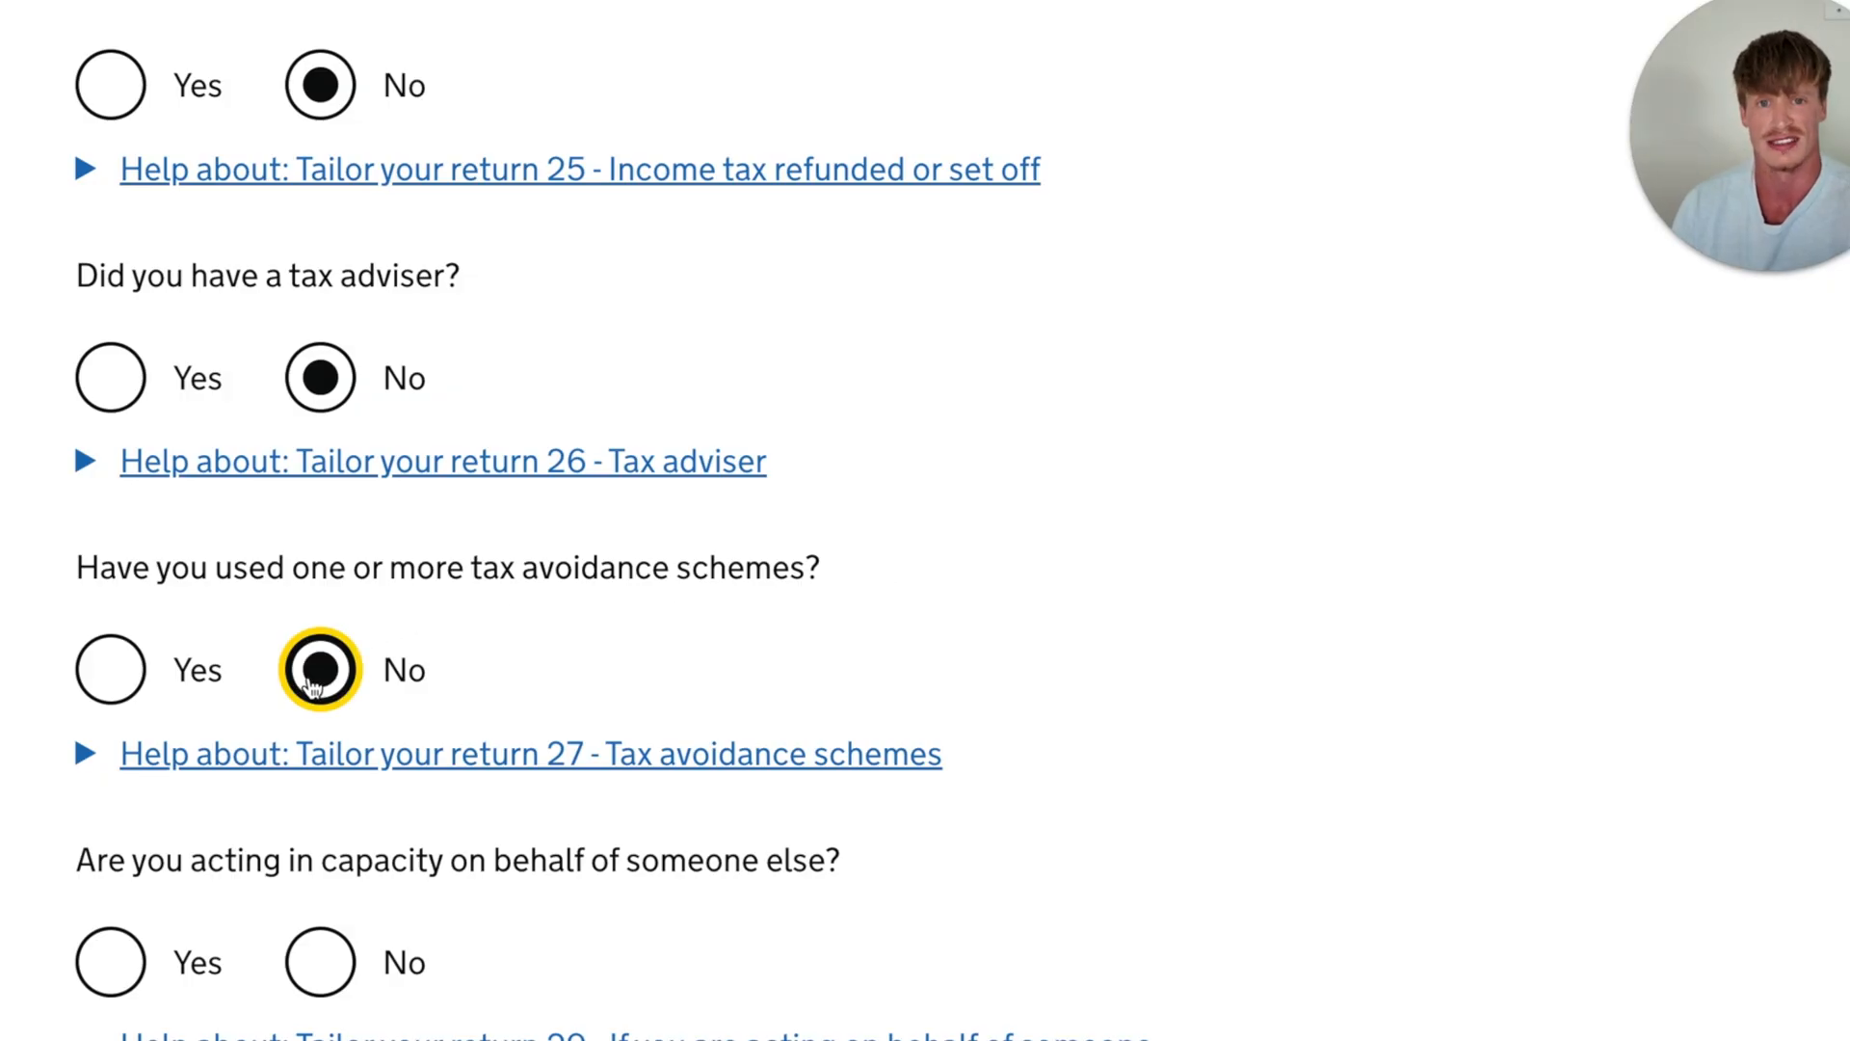
- Answer No to acting in capacity on behalf of someone else, then save page 3 of the tailored return and continue
scroll(315, 682, "down", 3)
left_click_drag(76, 522, 644, 530)
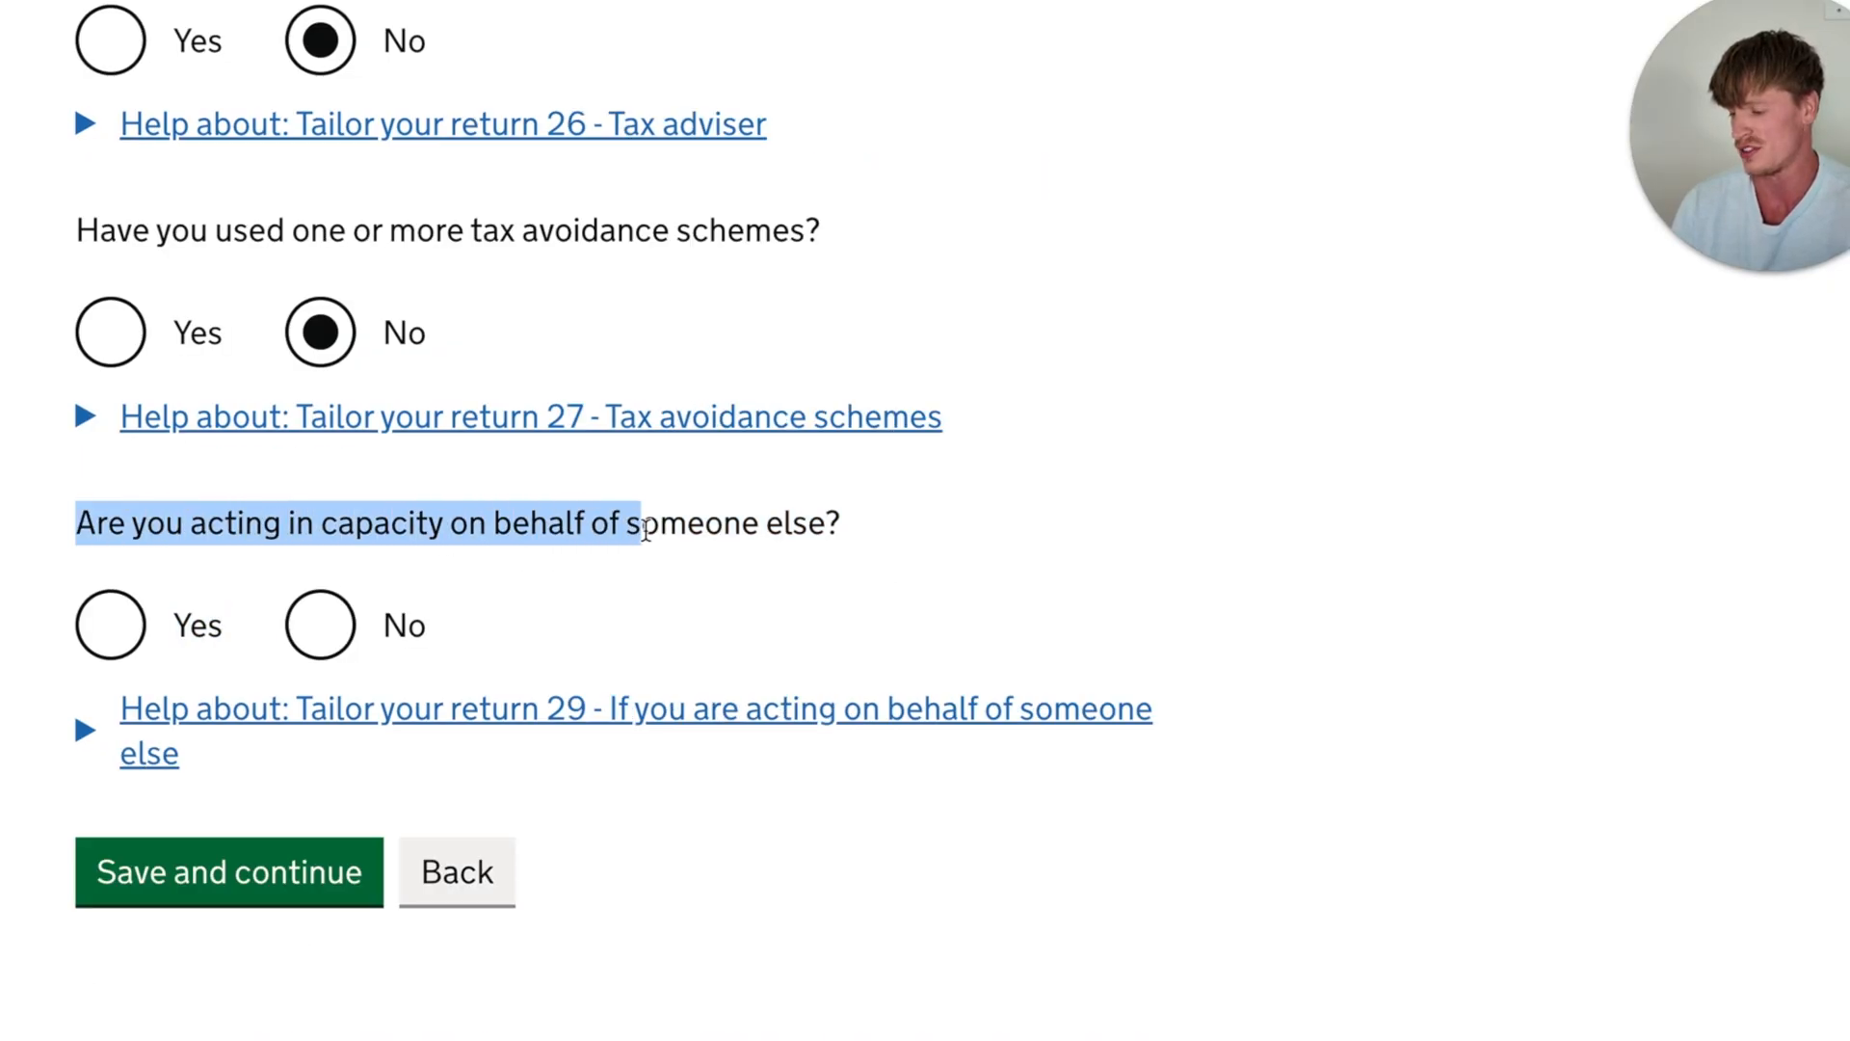
left_click(819, 598)
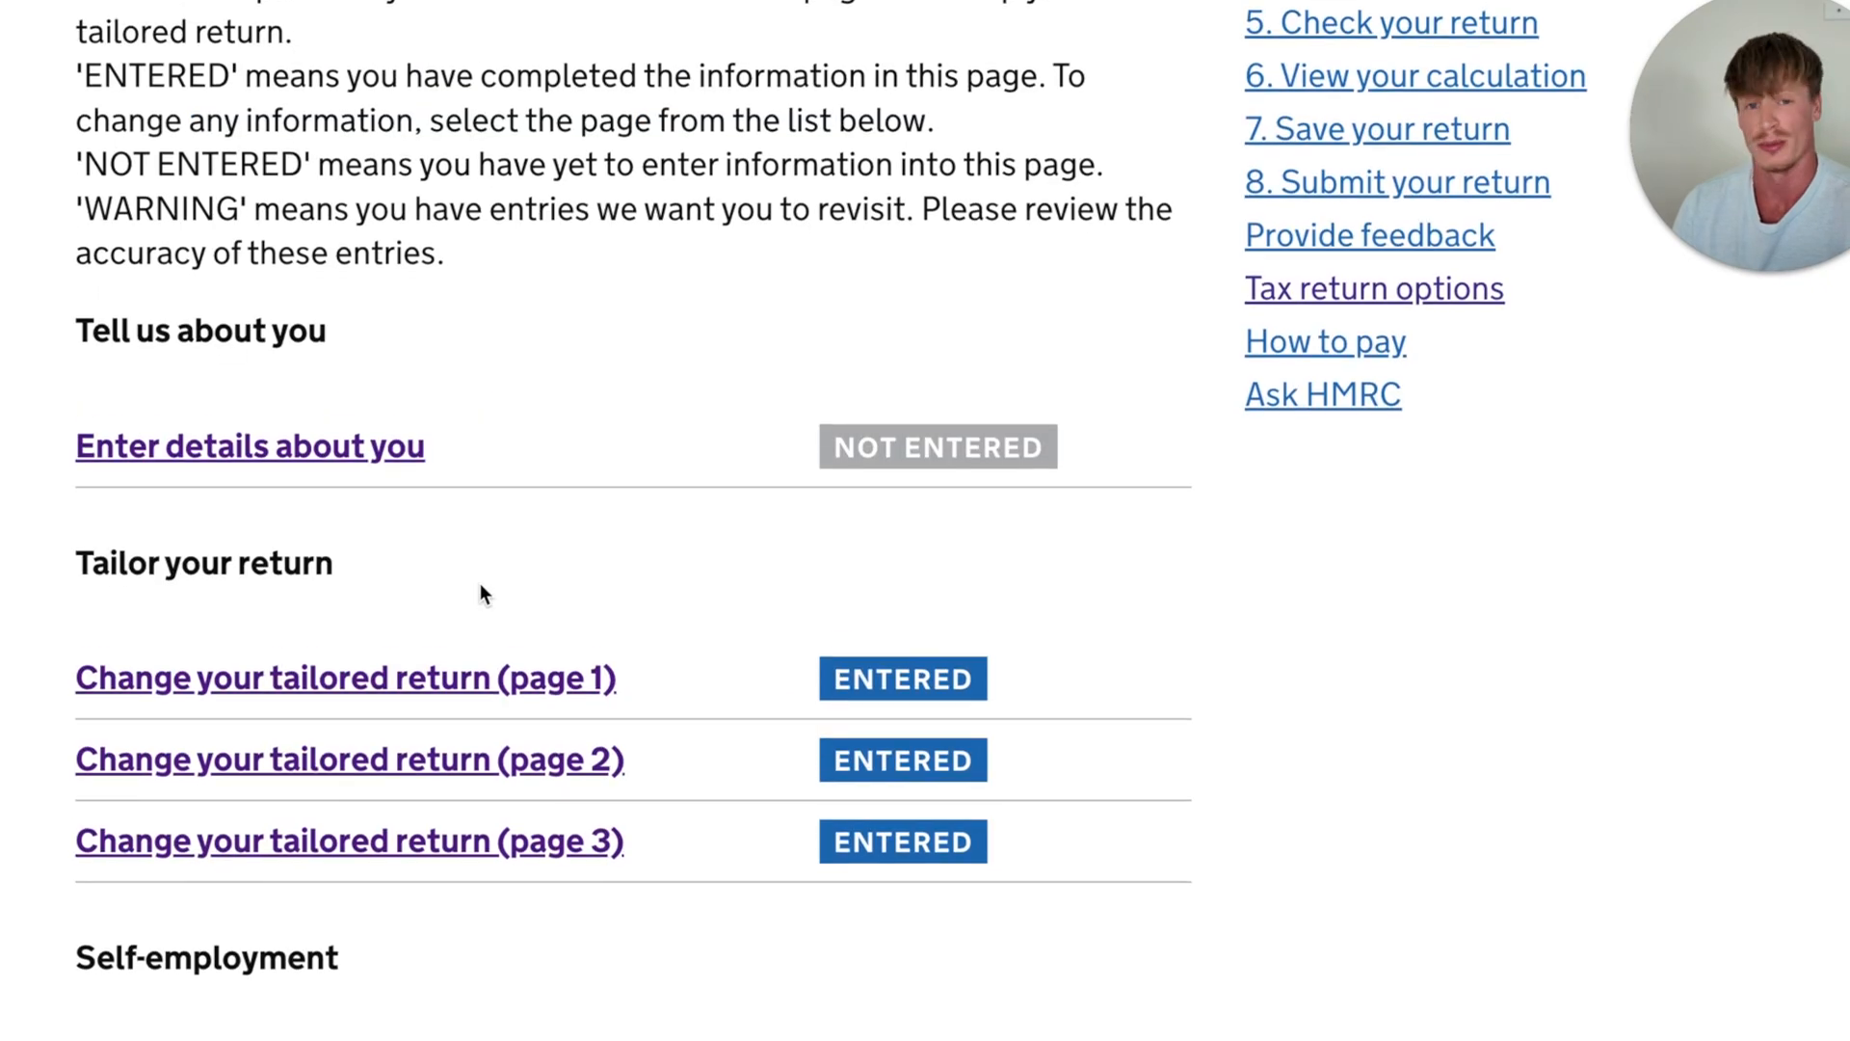
- Check the completion status of the three tailored return pages and the self-employment section in the page list
scroll(480, 592, "down", 1)
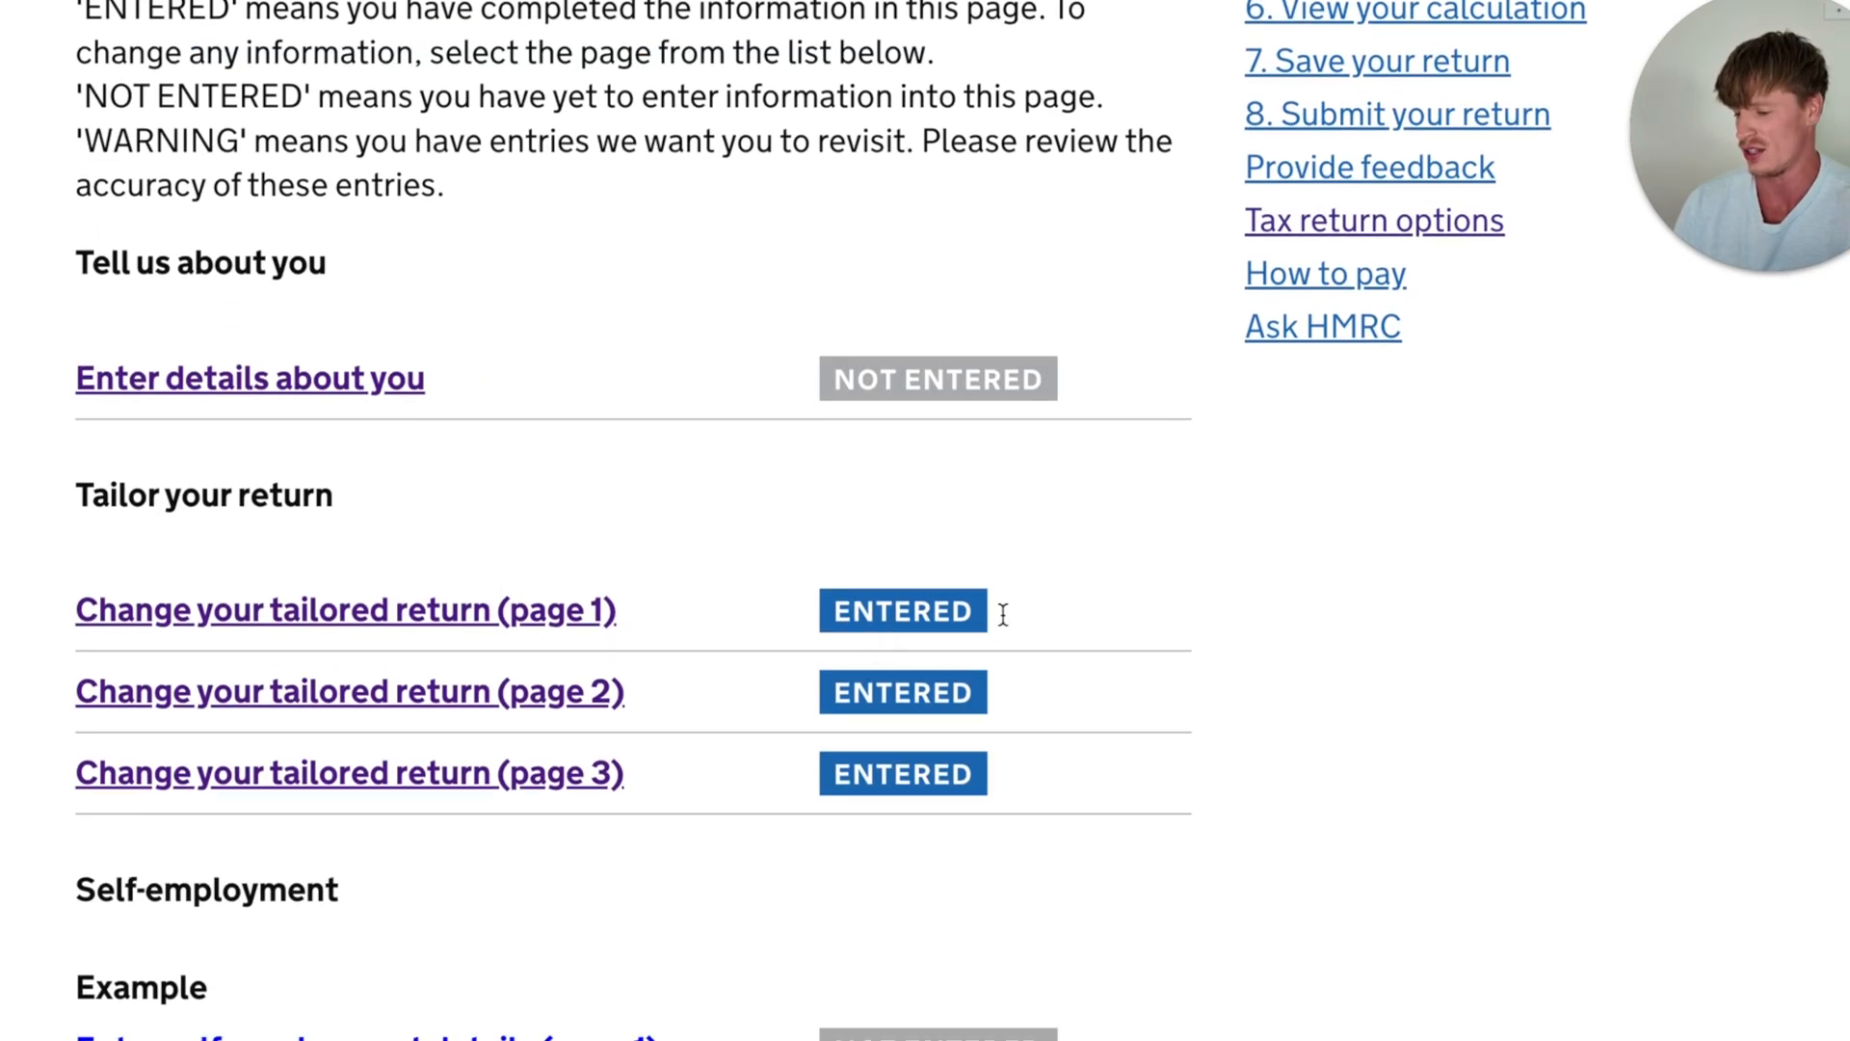
left_click_drag(775, 580, 987, 619)
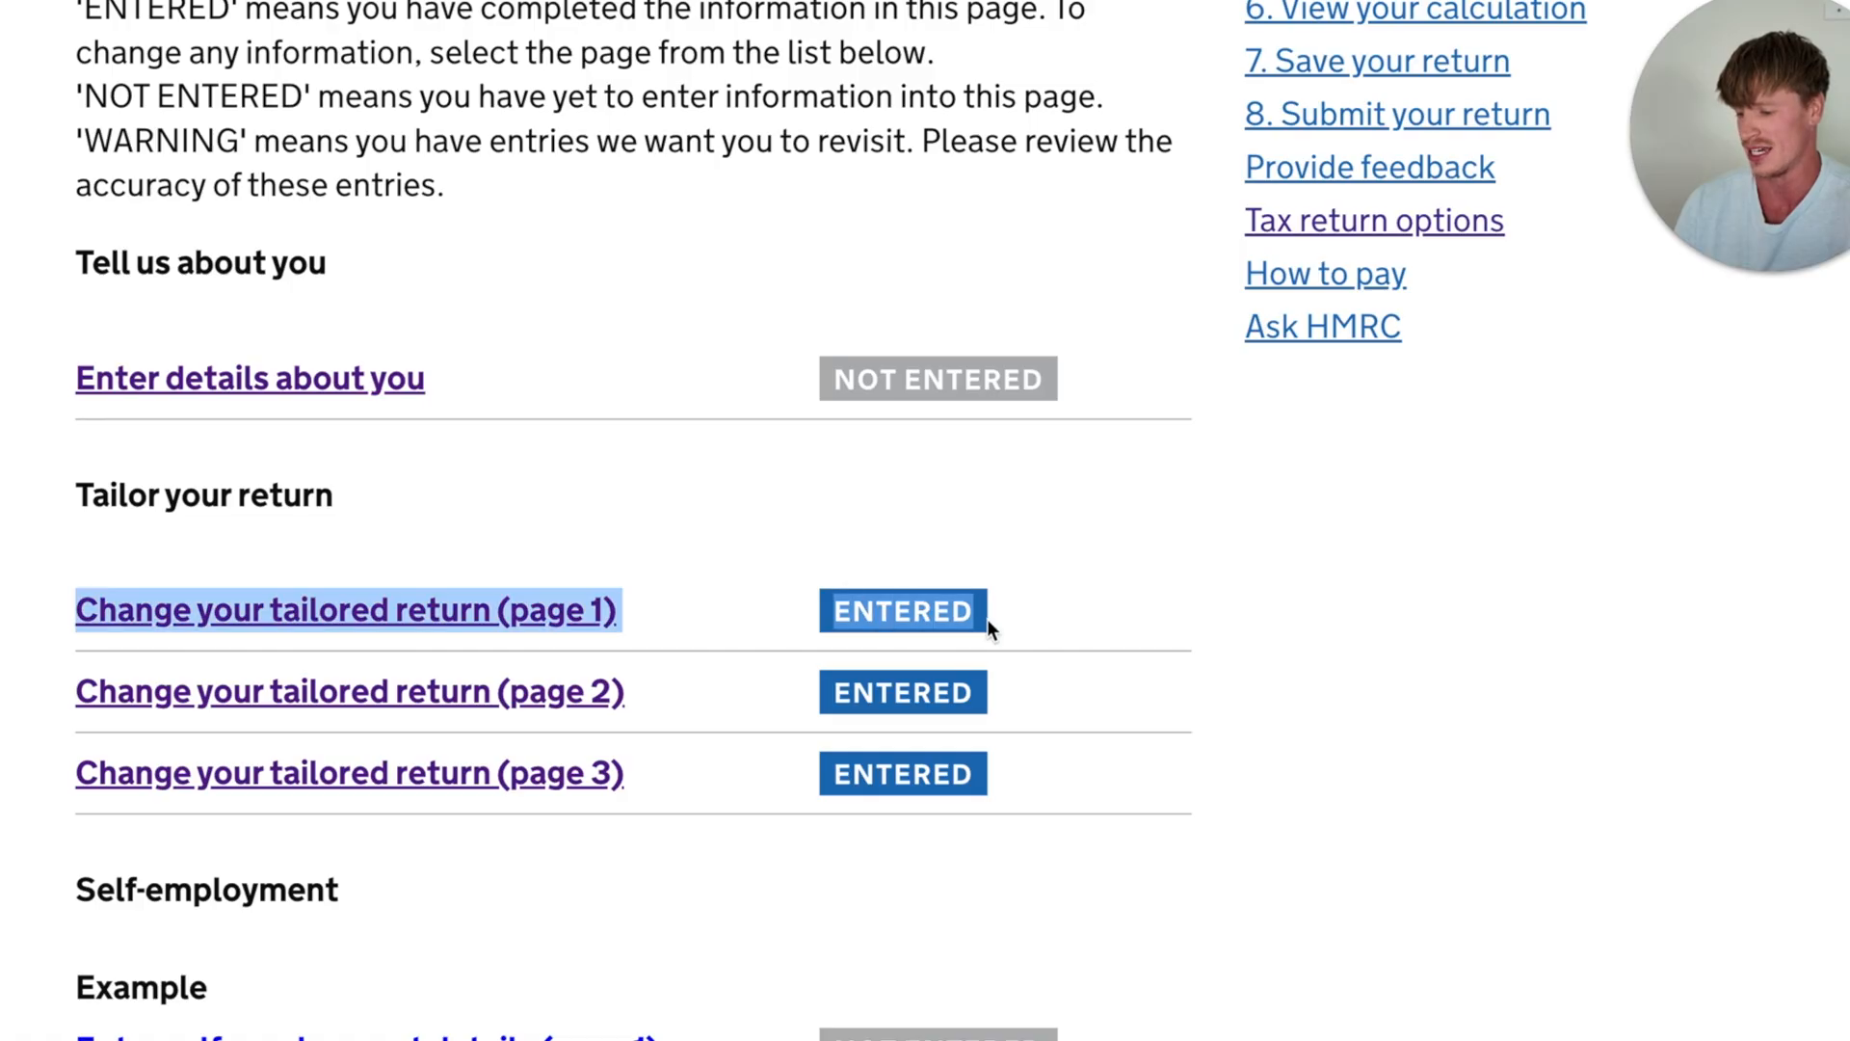
left_click(1084, 566)
scroll(1087, 570, "down", 2)
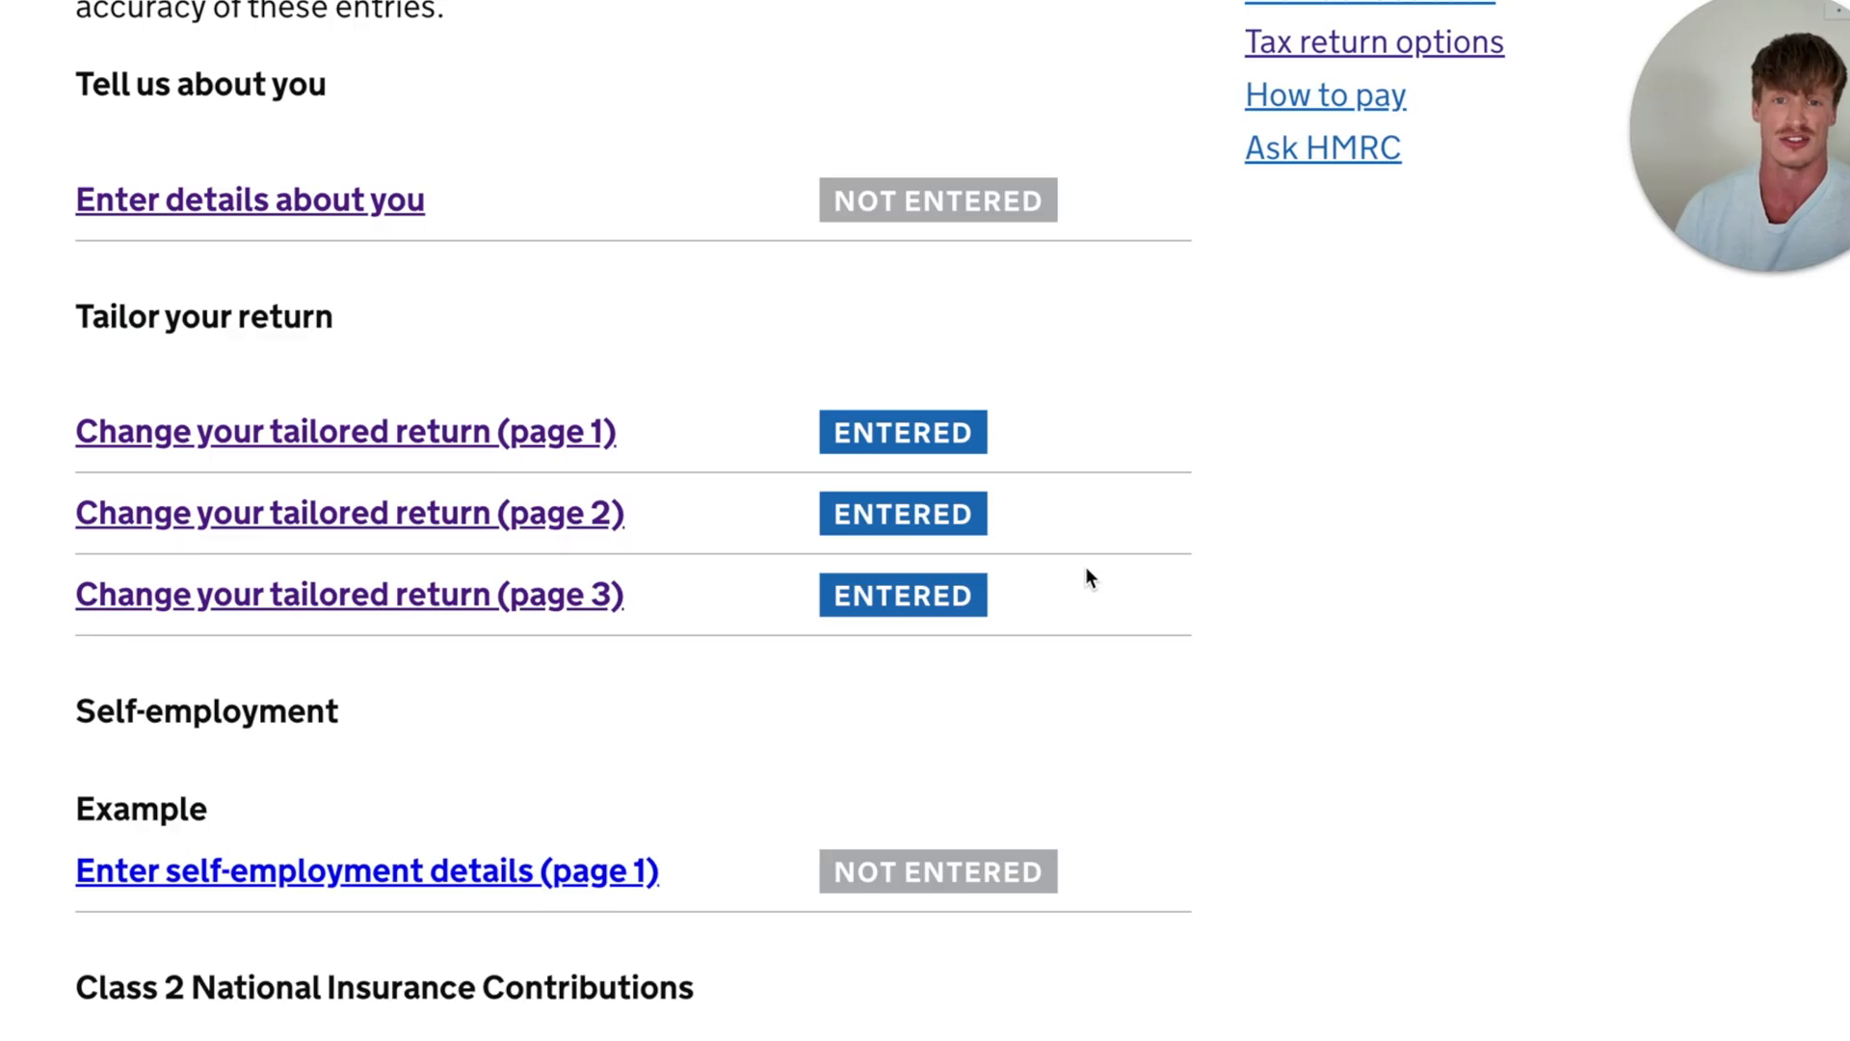
- Open page 1 of the self-employment details for the Example business
scroll(1087, 578, "down", 1)
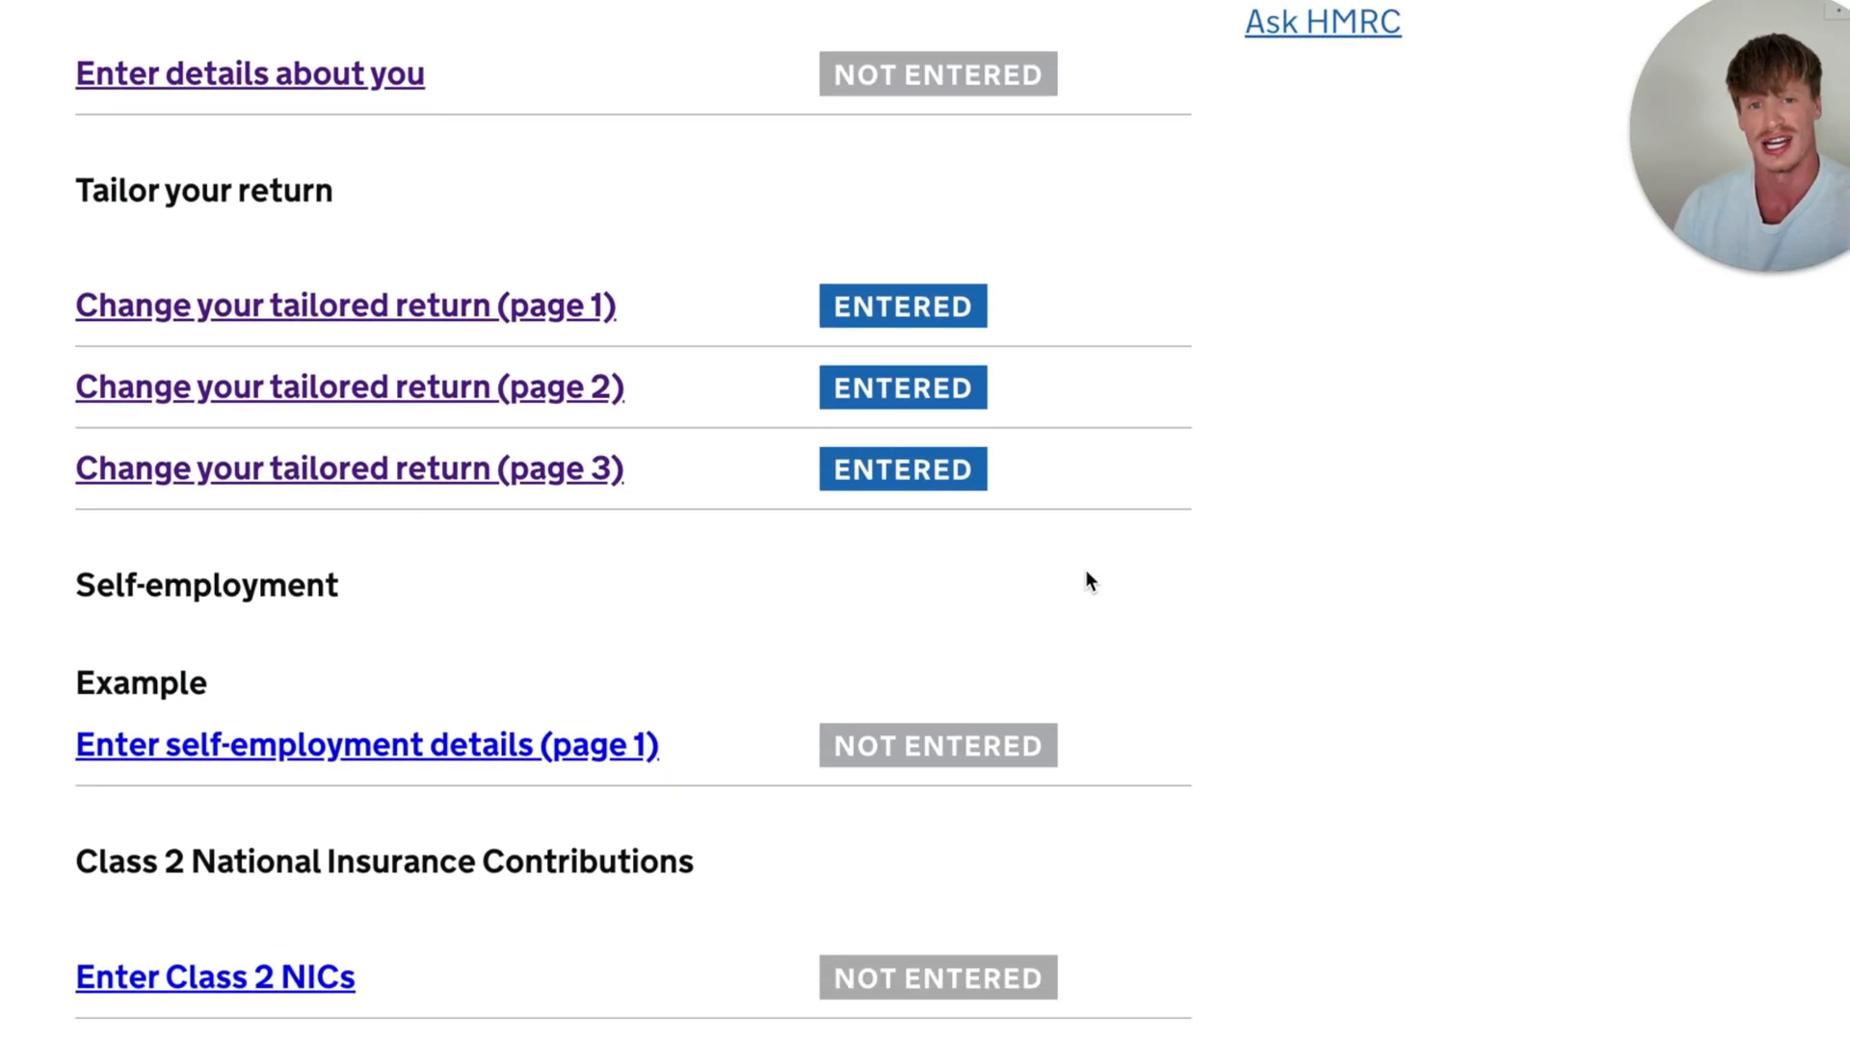
left_click_drag(75, 589, 634, 753)
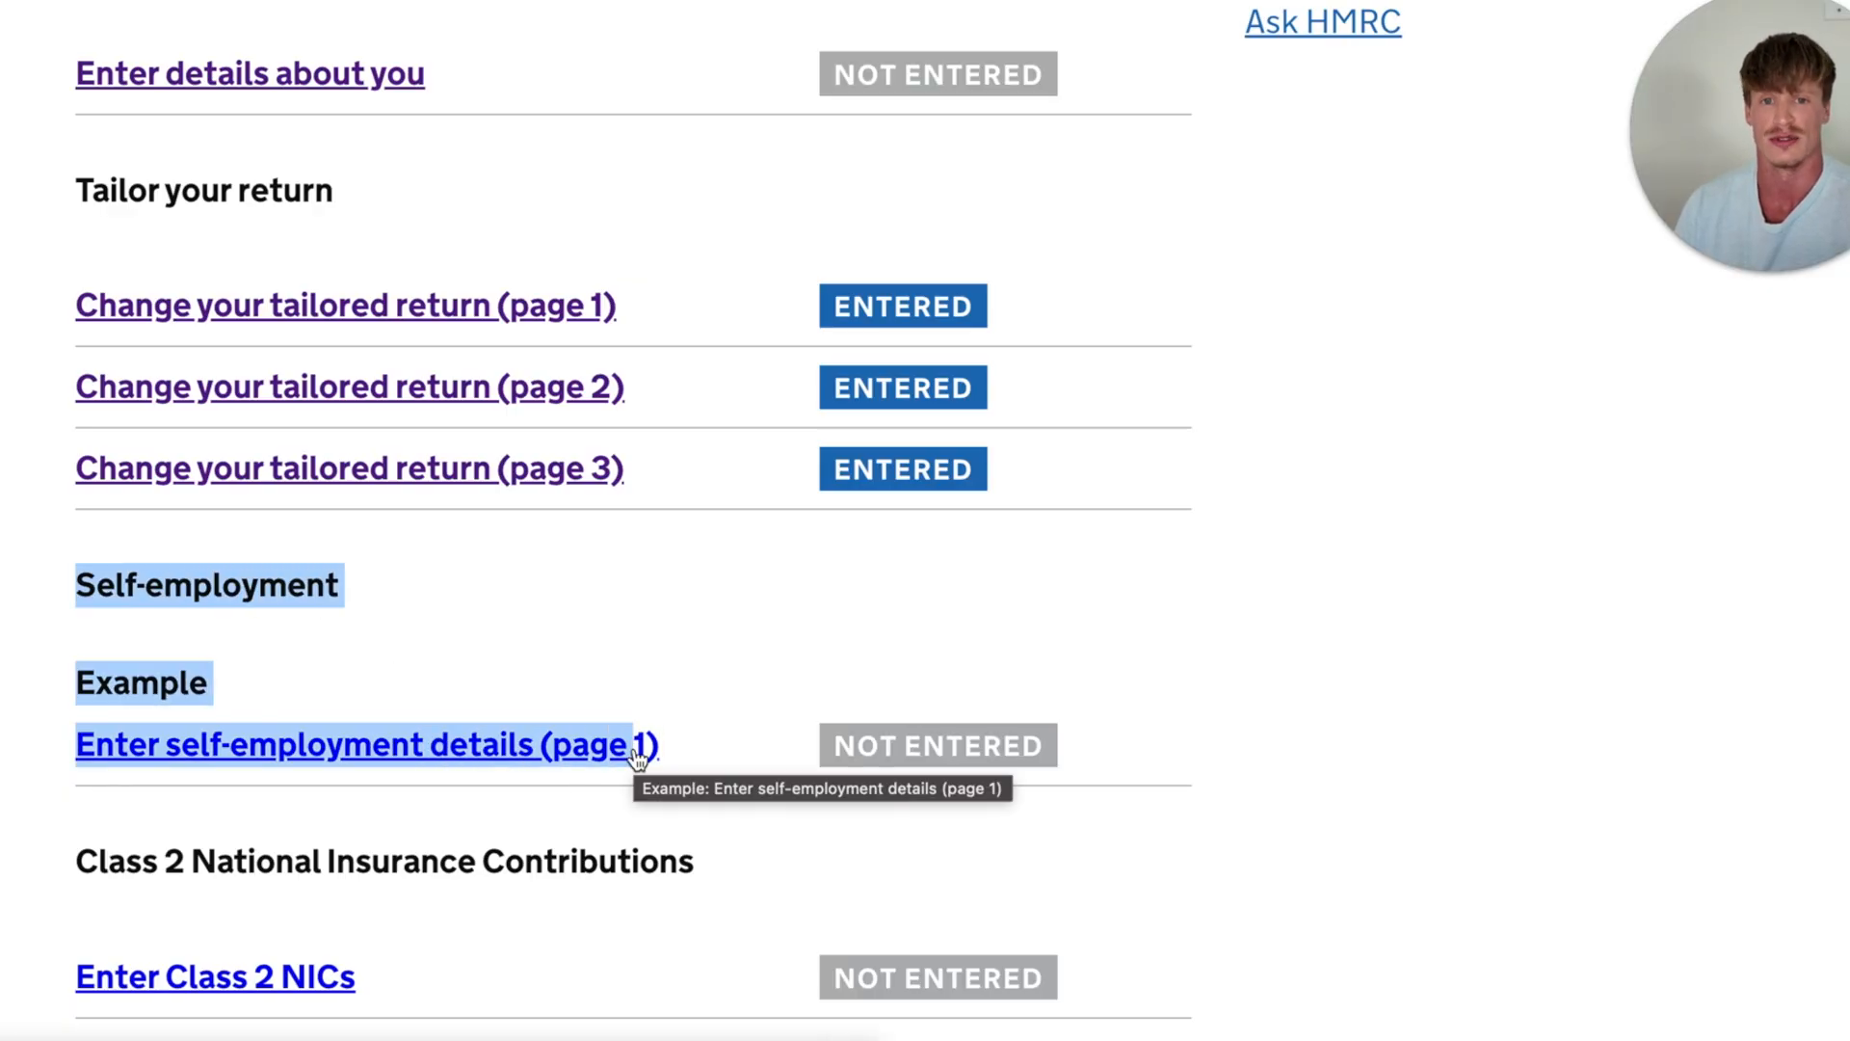
left_click(403, 667)
scroll(403, 667, "down", 1)
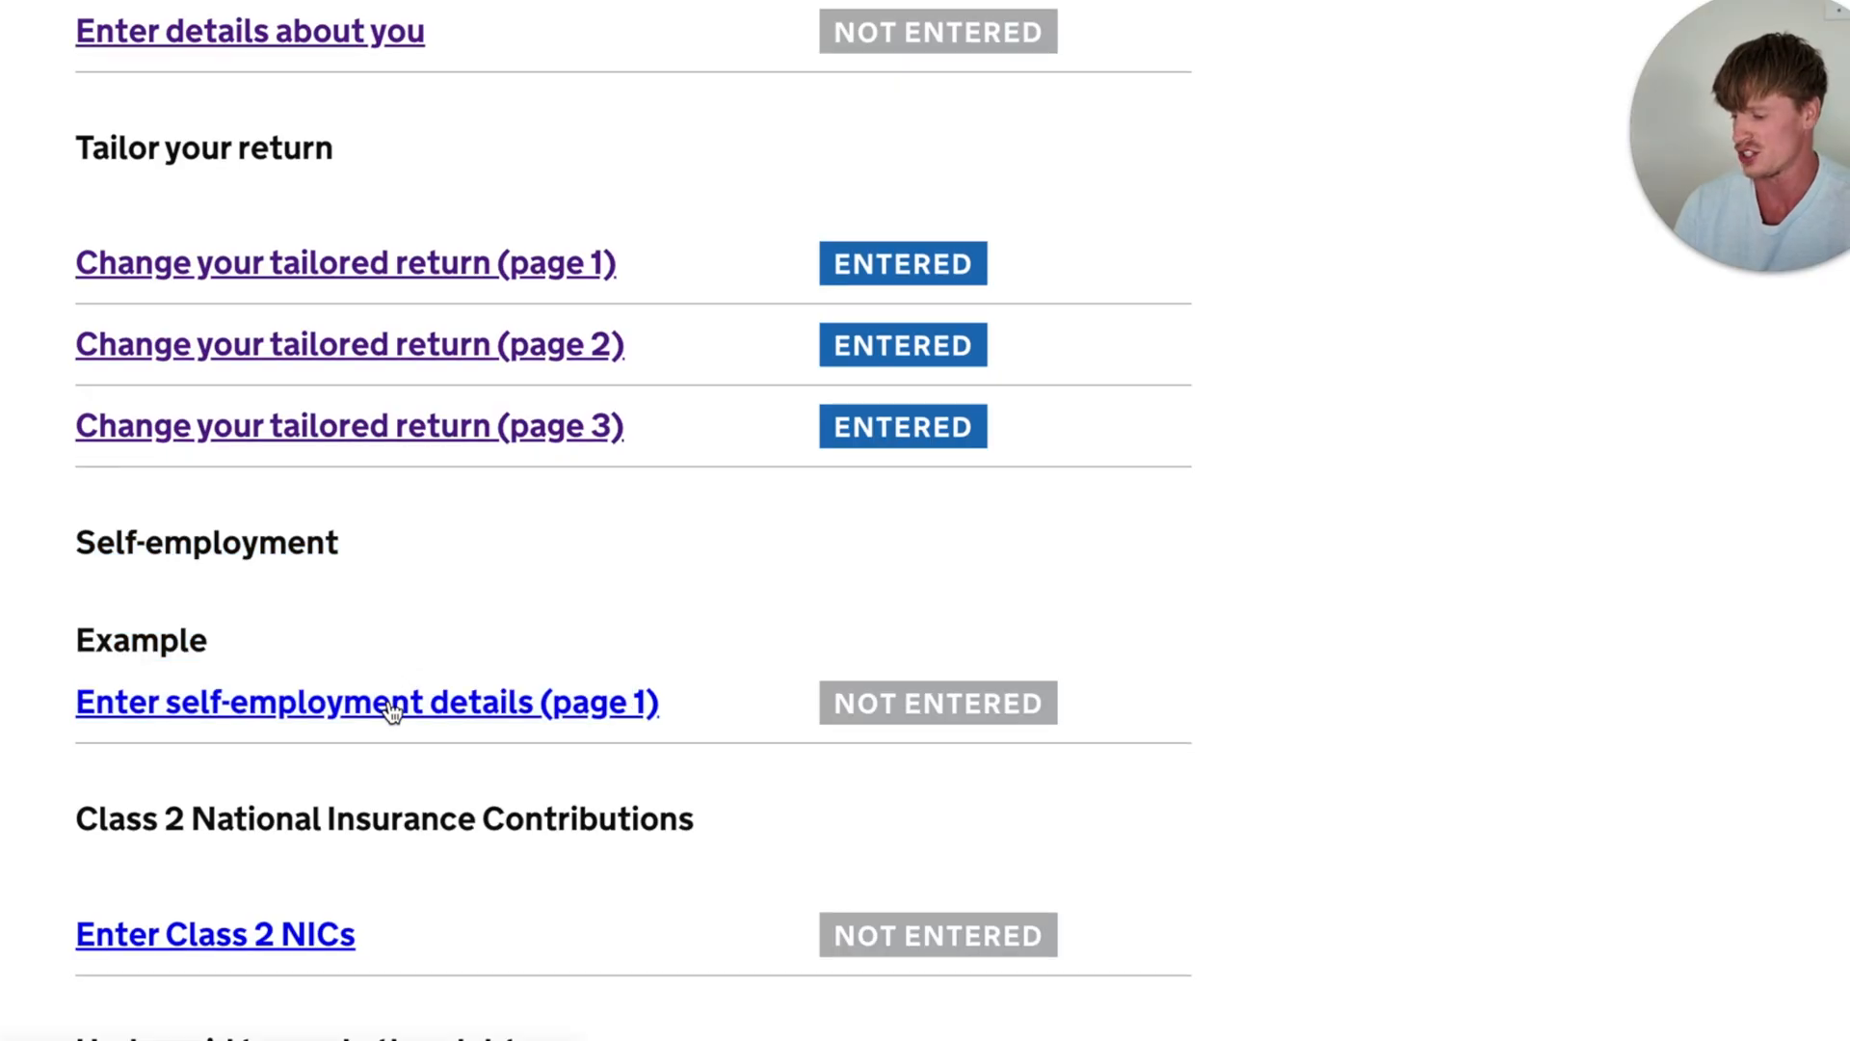
left_click(392, 709)
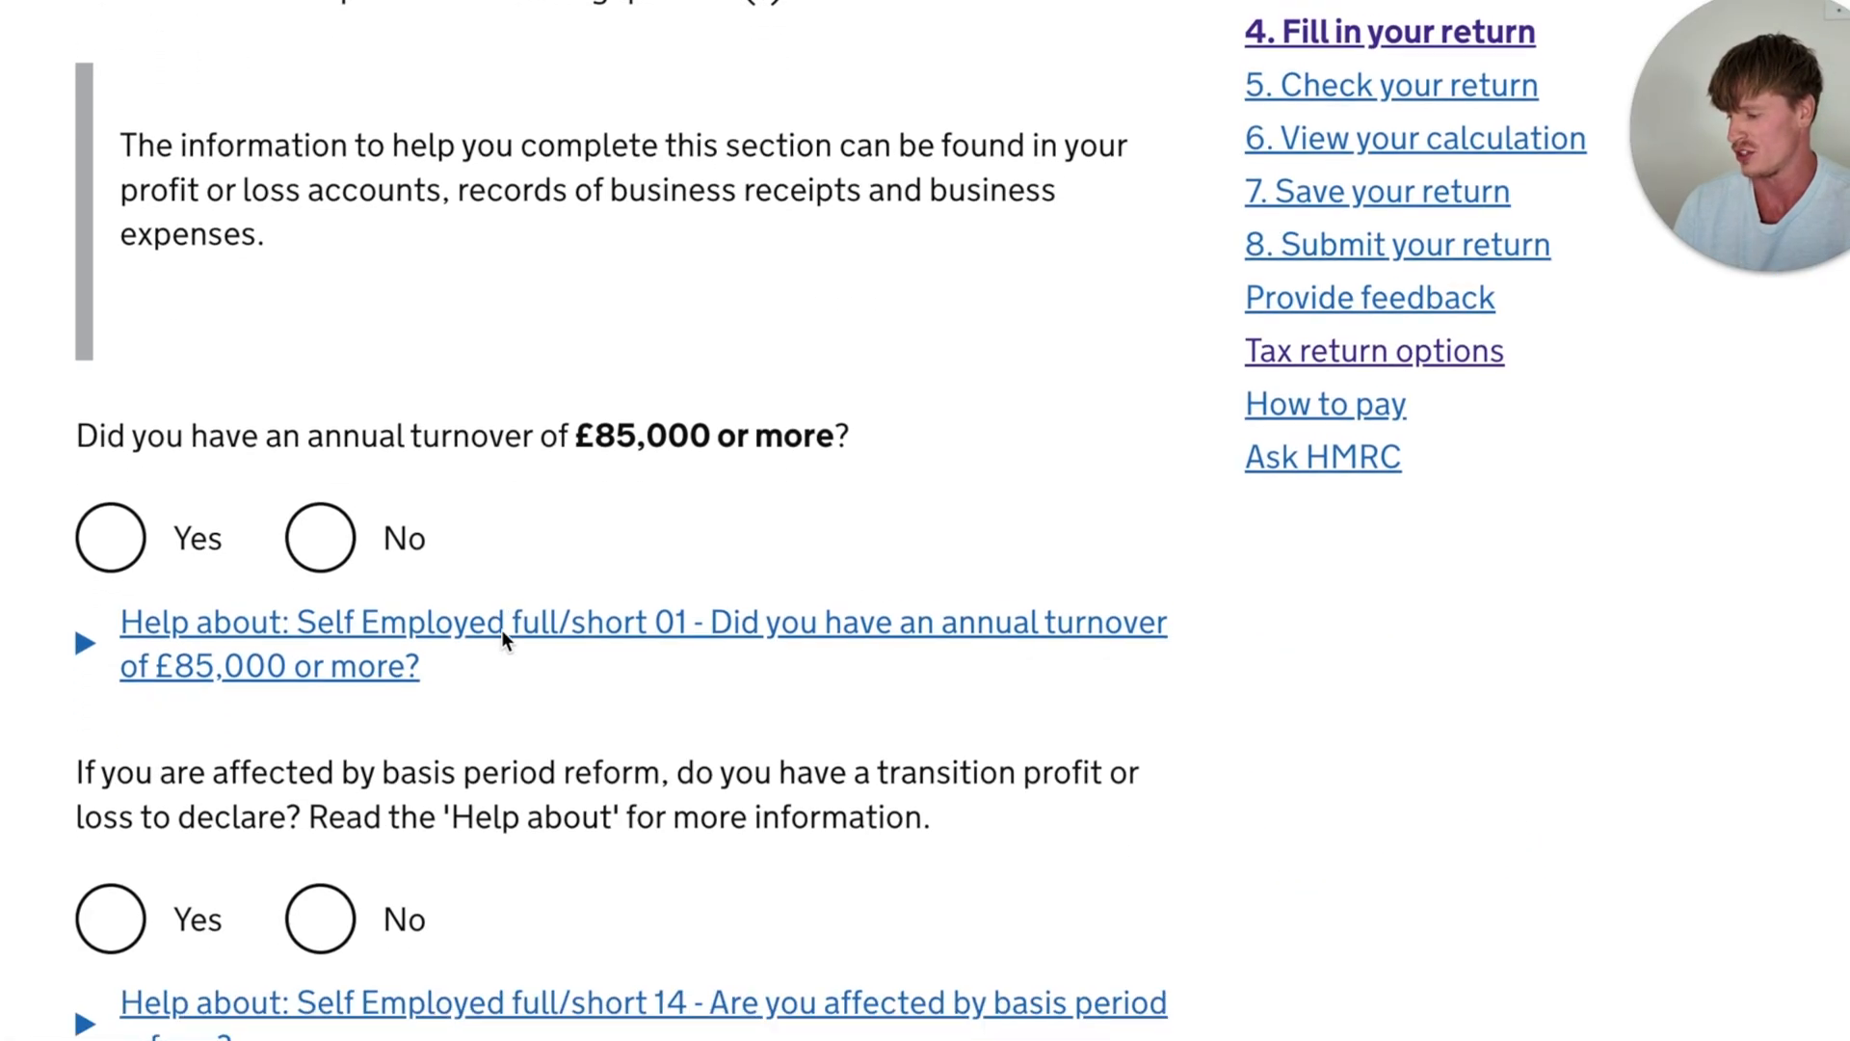
- Answer No to having an annual turnover of £85,000 or more
scroll(501, 628, "down", 1)
left_click_drag(76, 424, 880, 430)
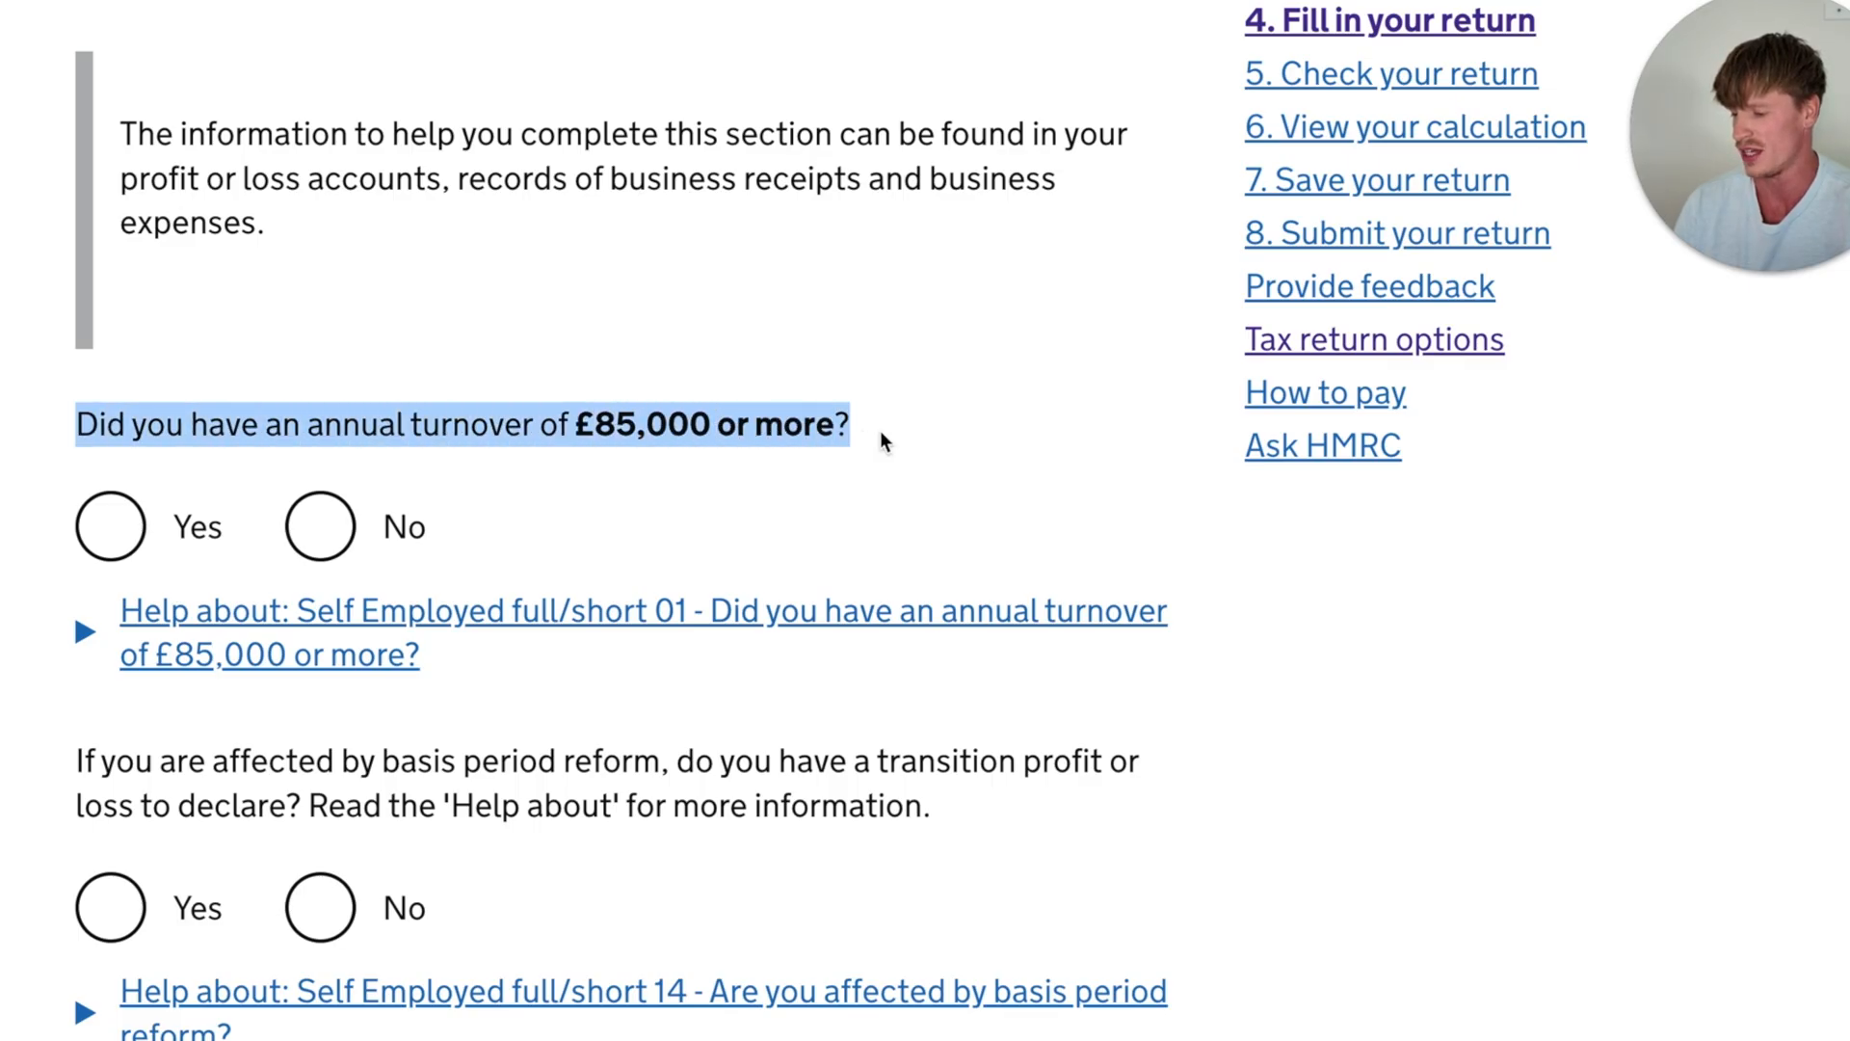
left_click(936, 424)
scroll(936, 428, "up", 2)
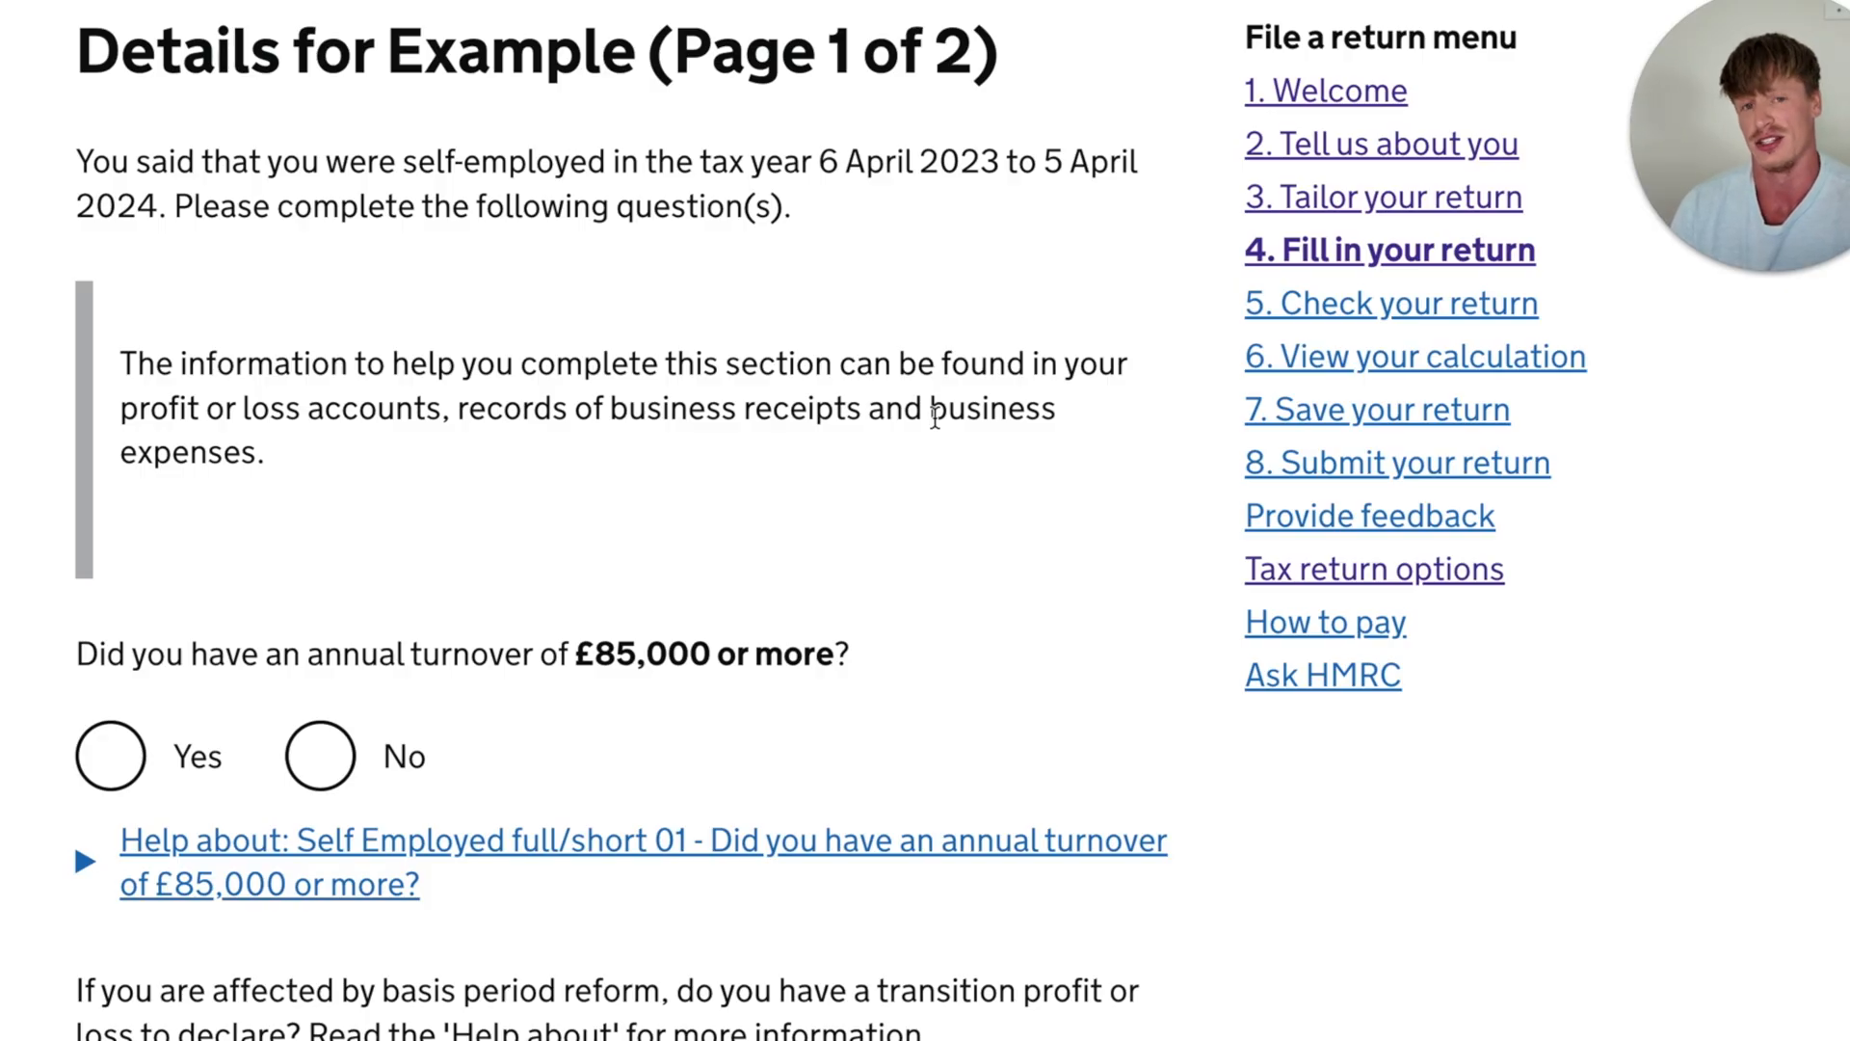
scroll(570, 310, "down", 3)
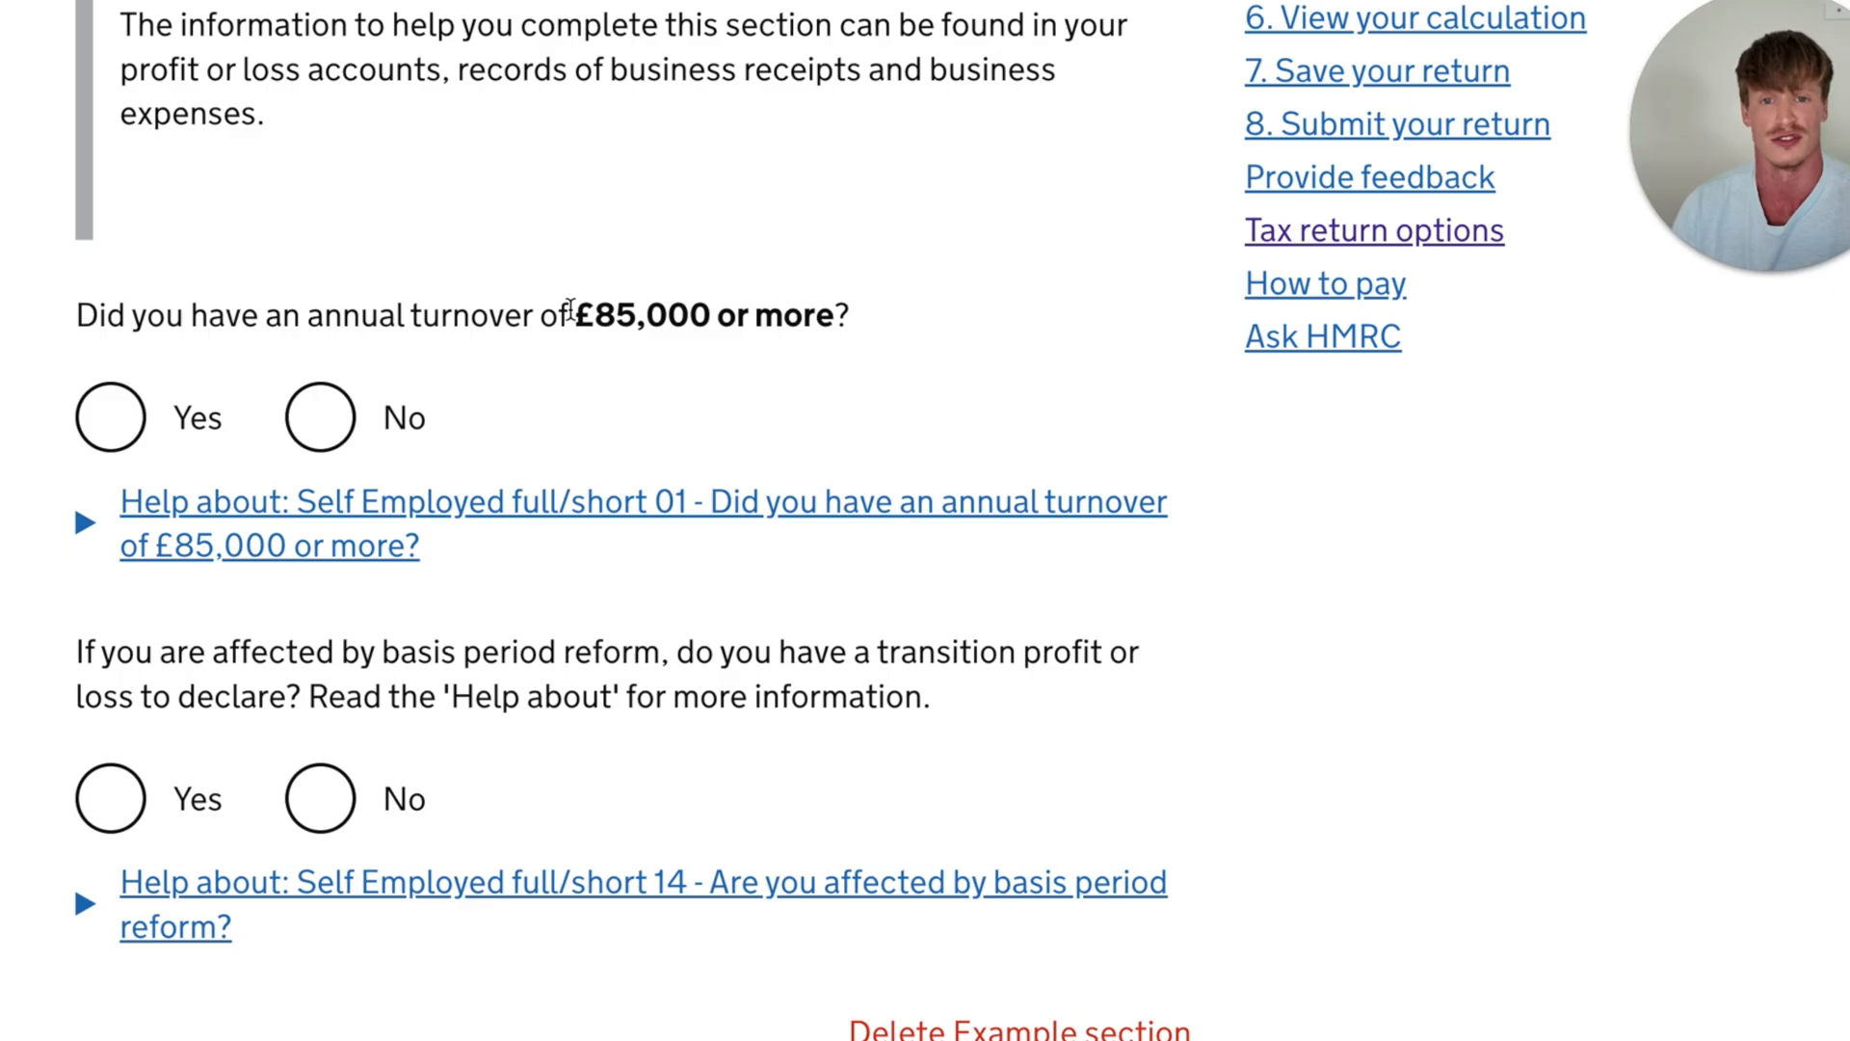
left_click(320, 417)
- Answer No to having a transition profit or loss to declare under basis period reform
scroll(202, 477, "down", 2)
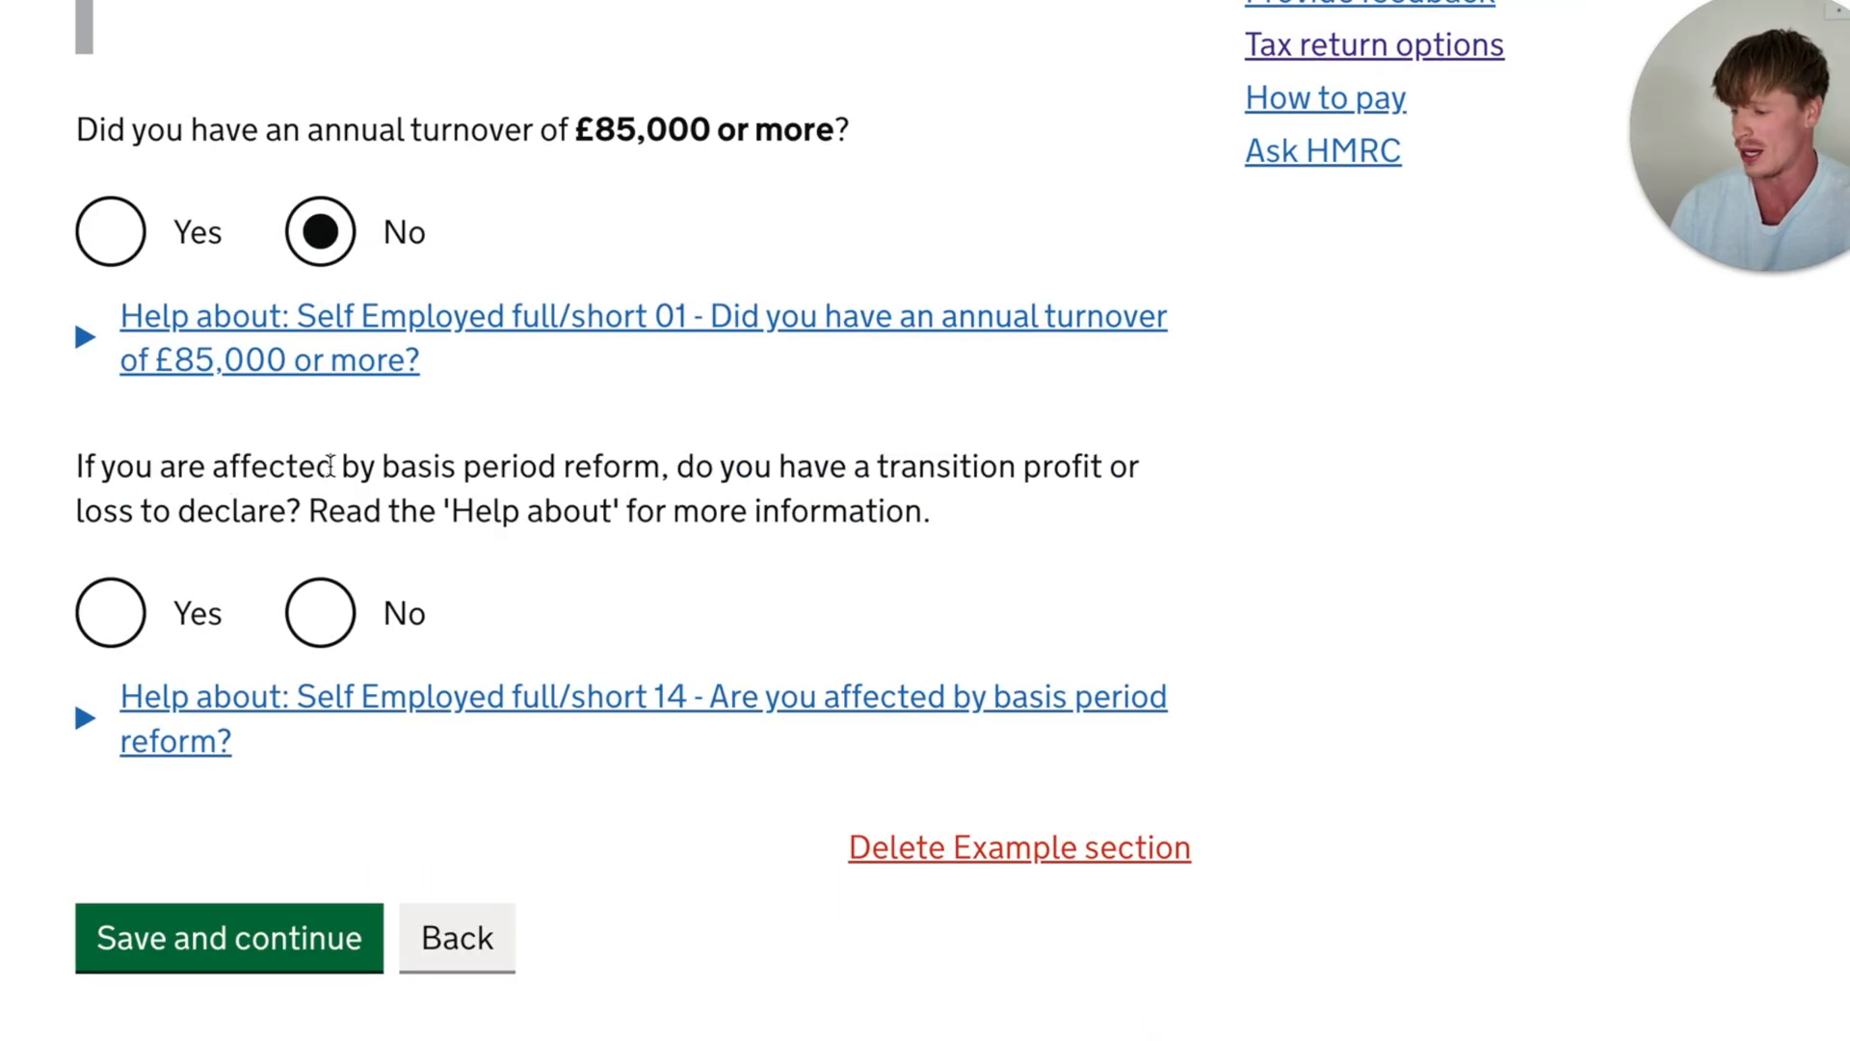
left_click_drag(362, 465, 686, 471)
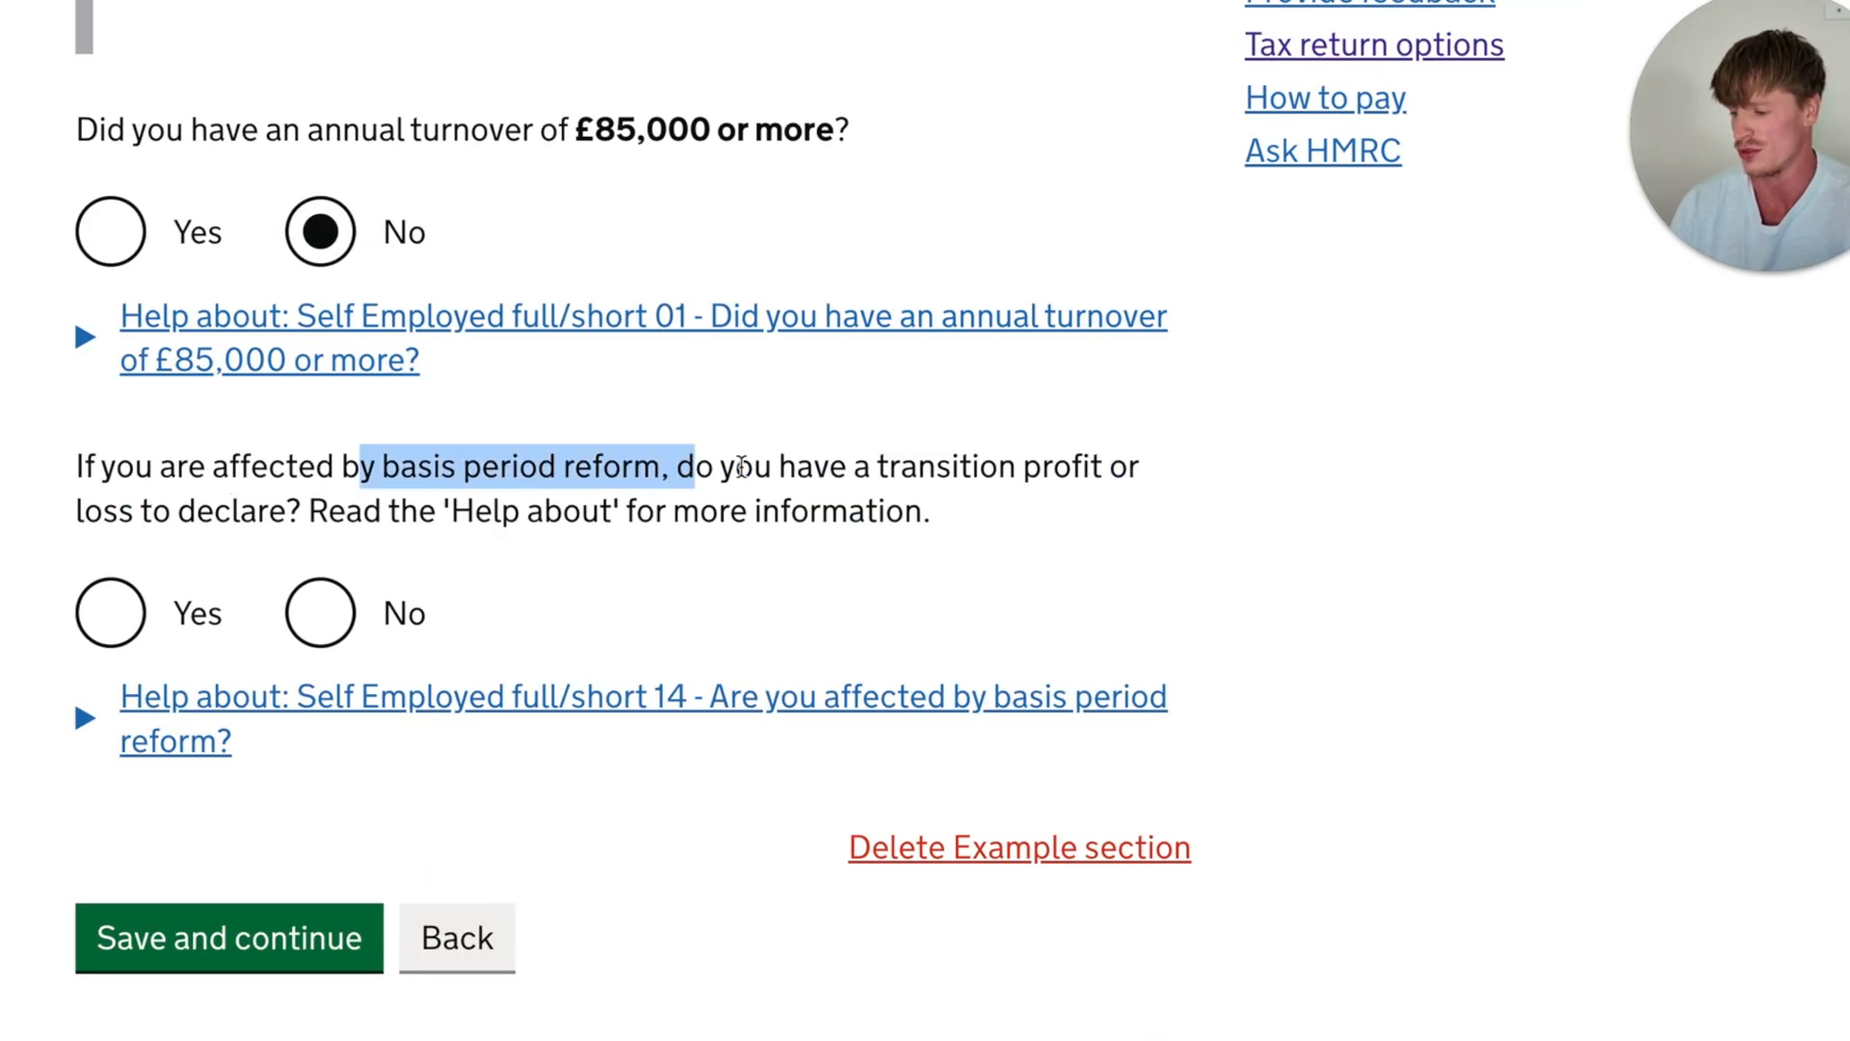
left_click(741, 468)
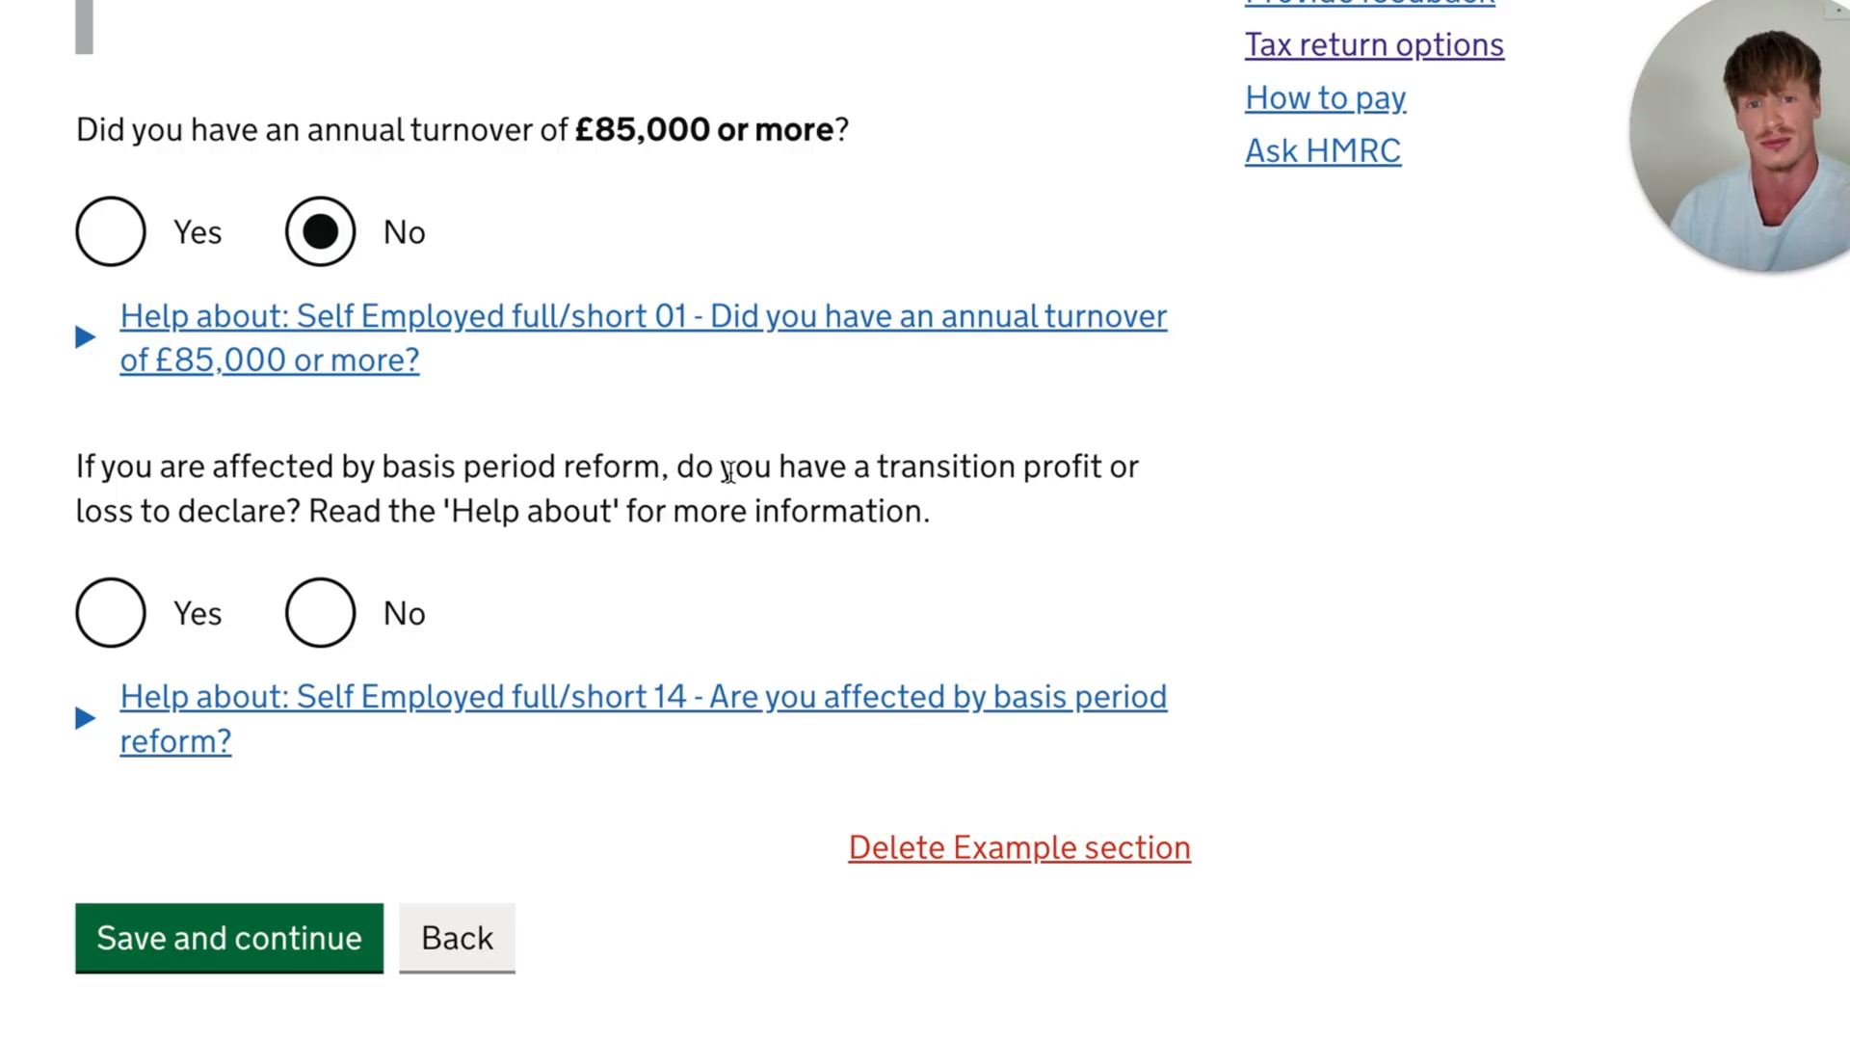
scroll(730, 473, "down", 1)
left_click(323, 490)
- Mark 'None of these apply' for the self-employment circumstances, then save page 1 of the business details and continue
scroll(328, 499, "down", 3)
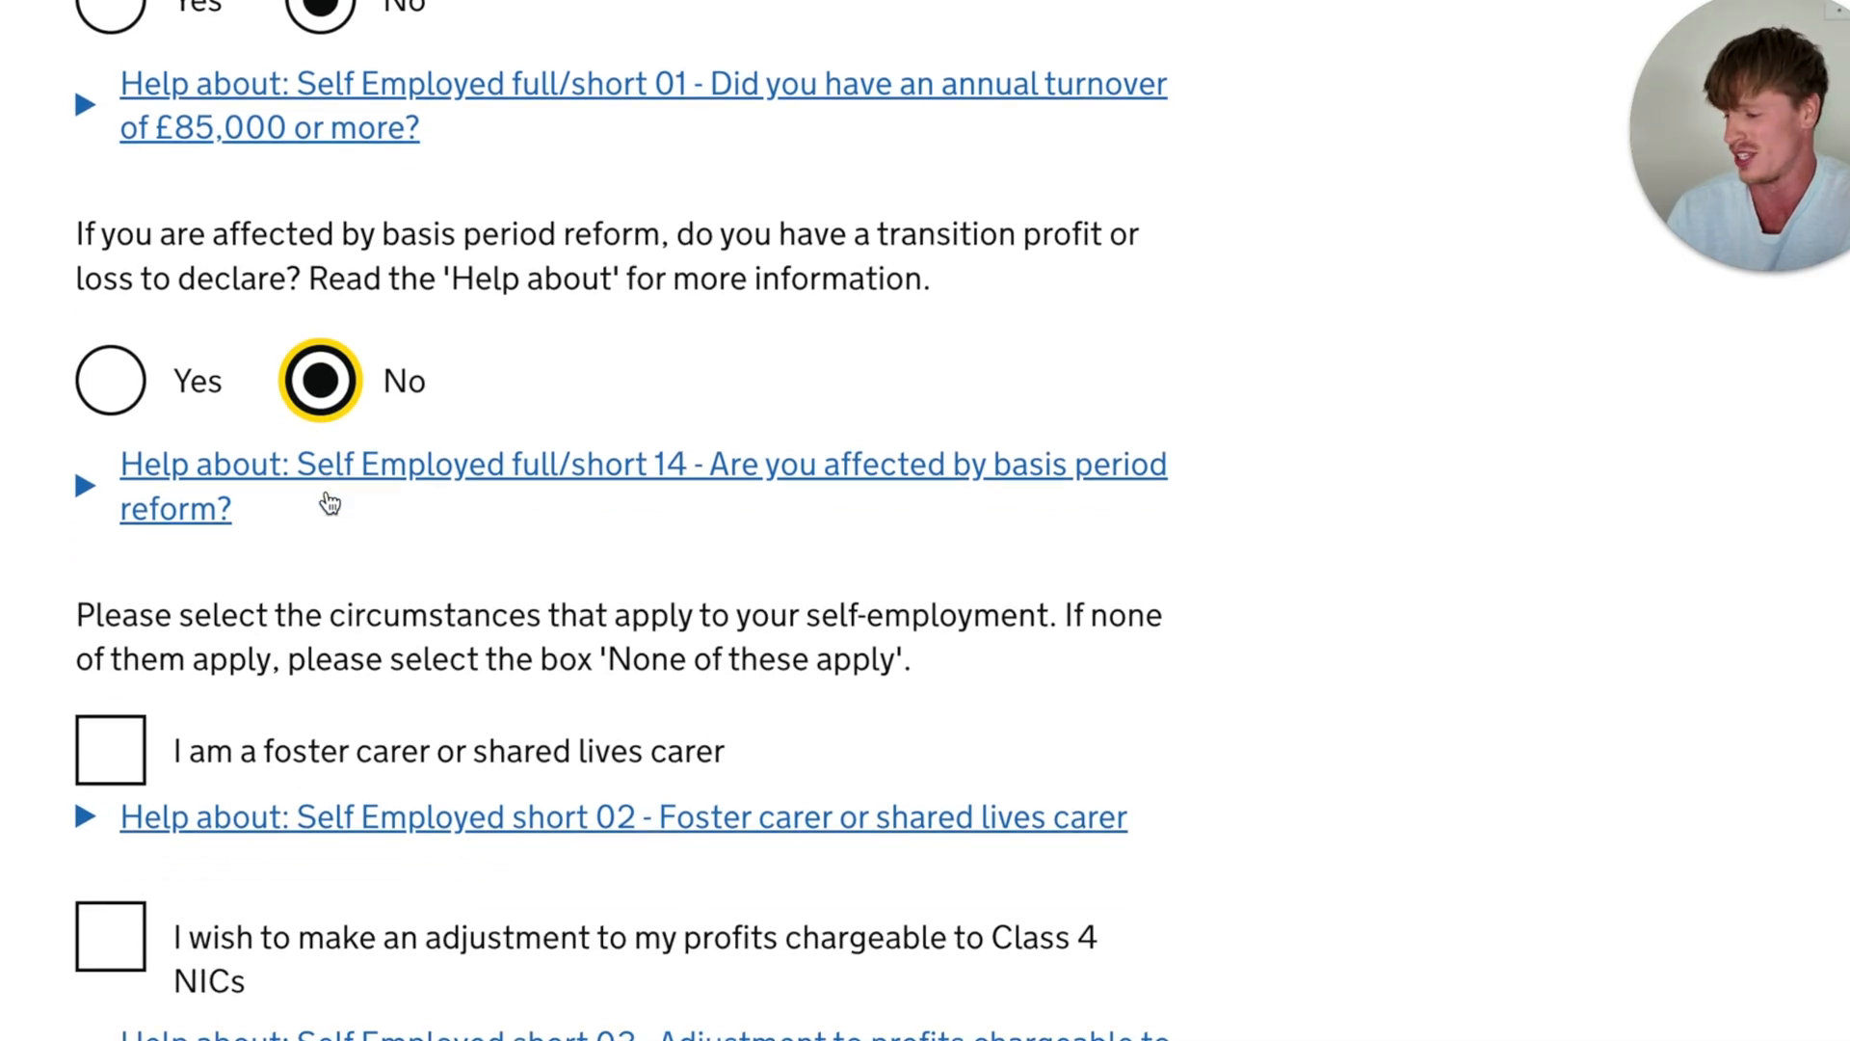
scroll(327, 501, "down", 1)
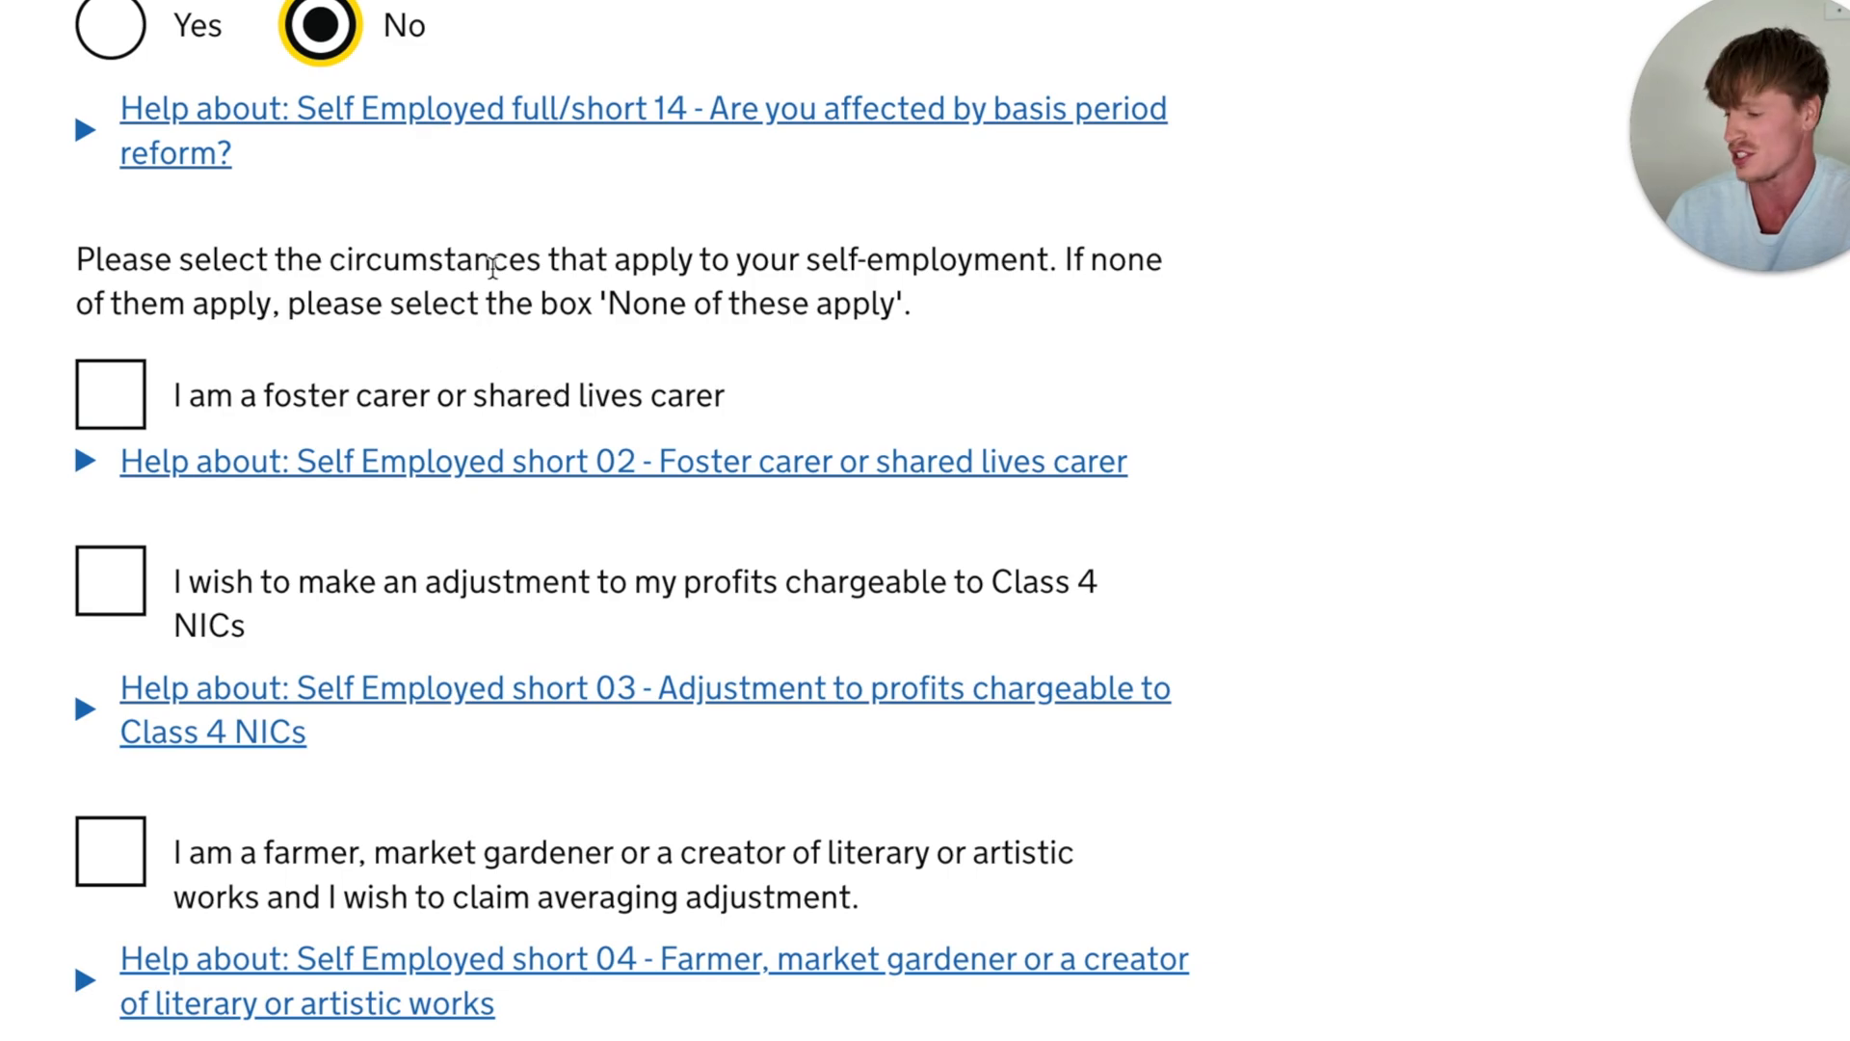
scroll(506, 280, "down", 2)
scroll(503, 277, "down", 1)
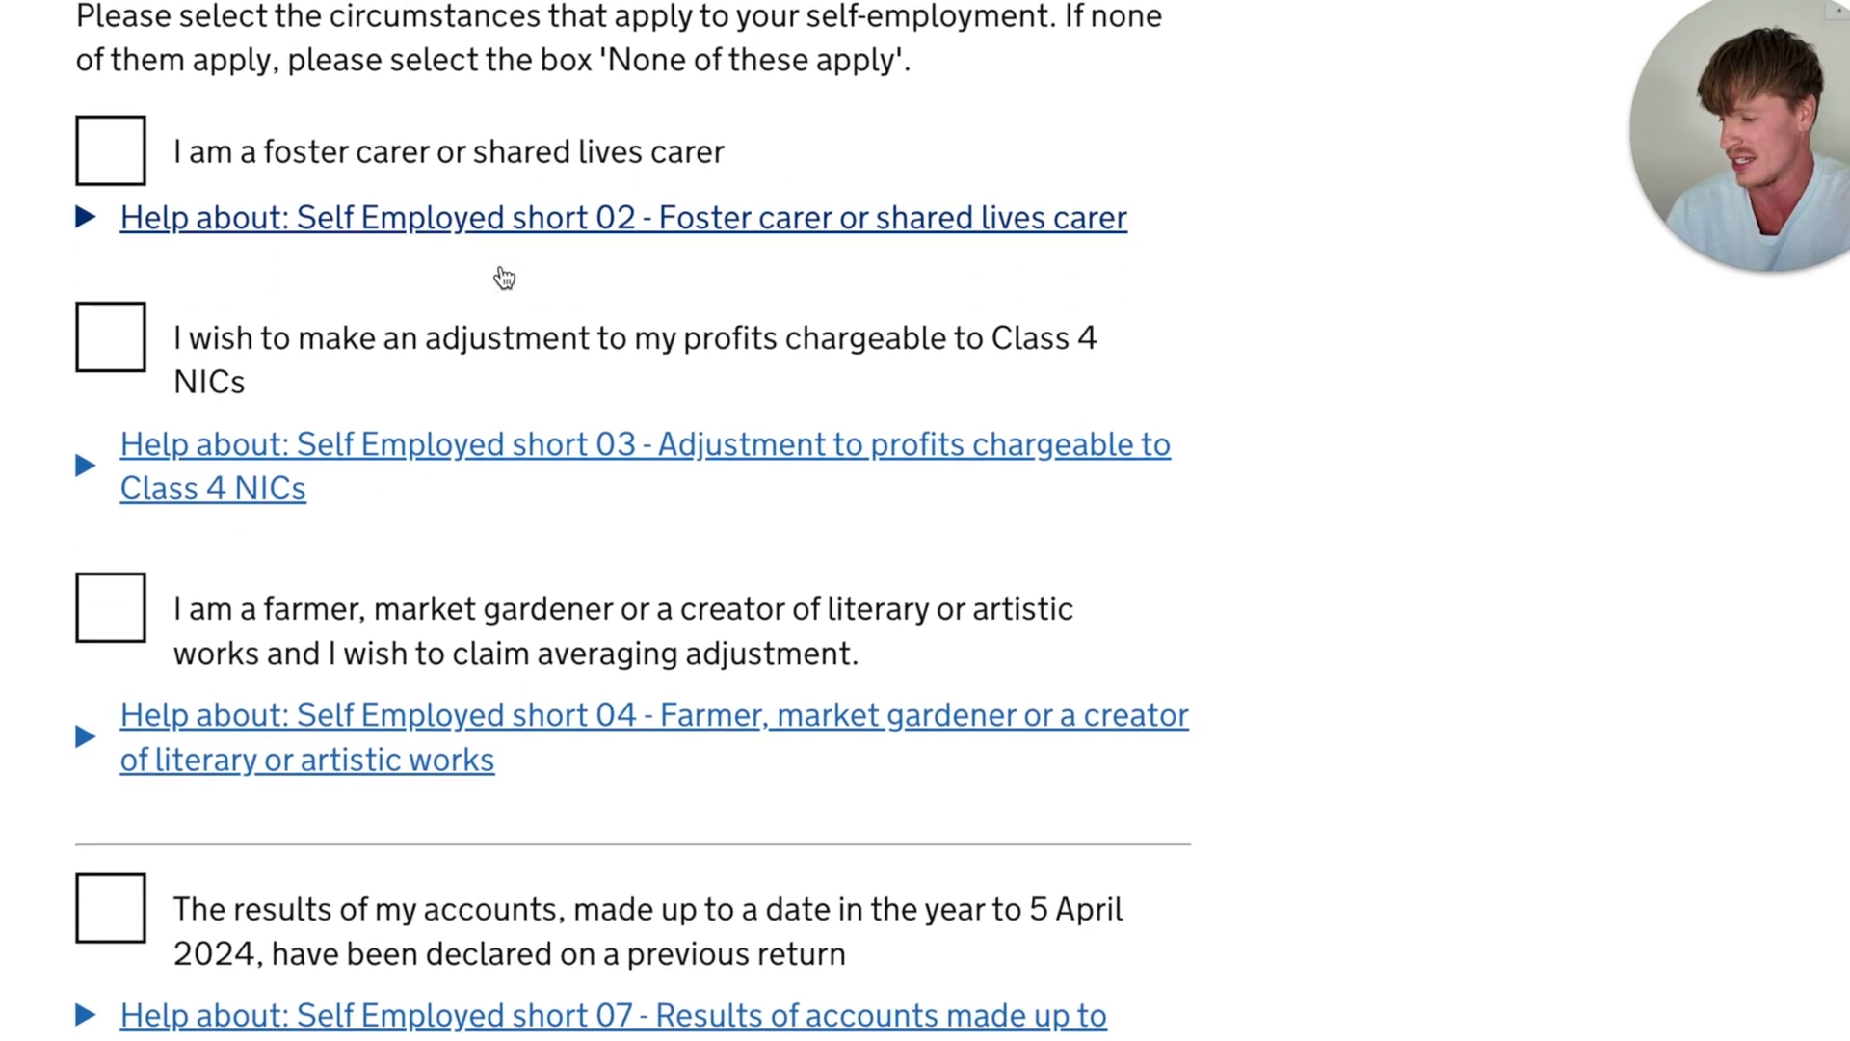
scroll(502, 276, "down", 6)
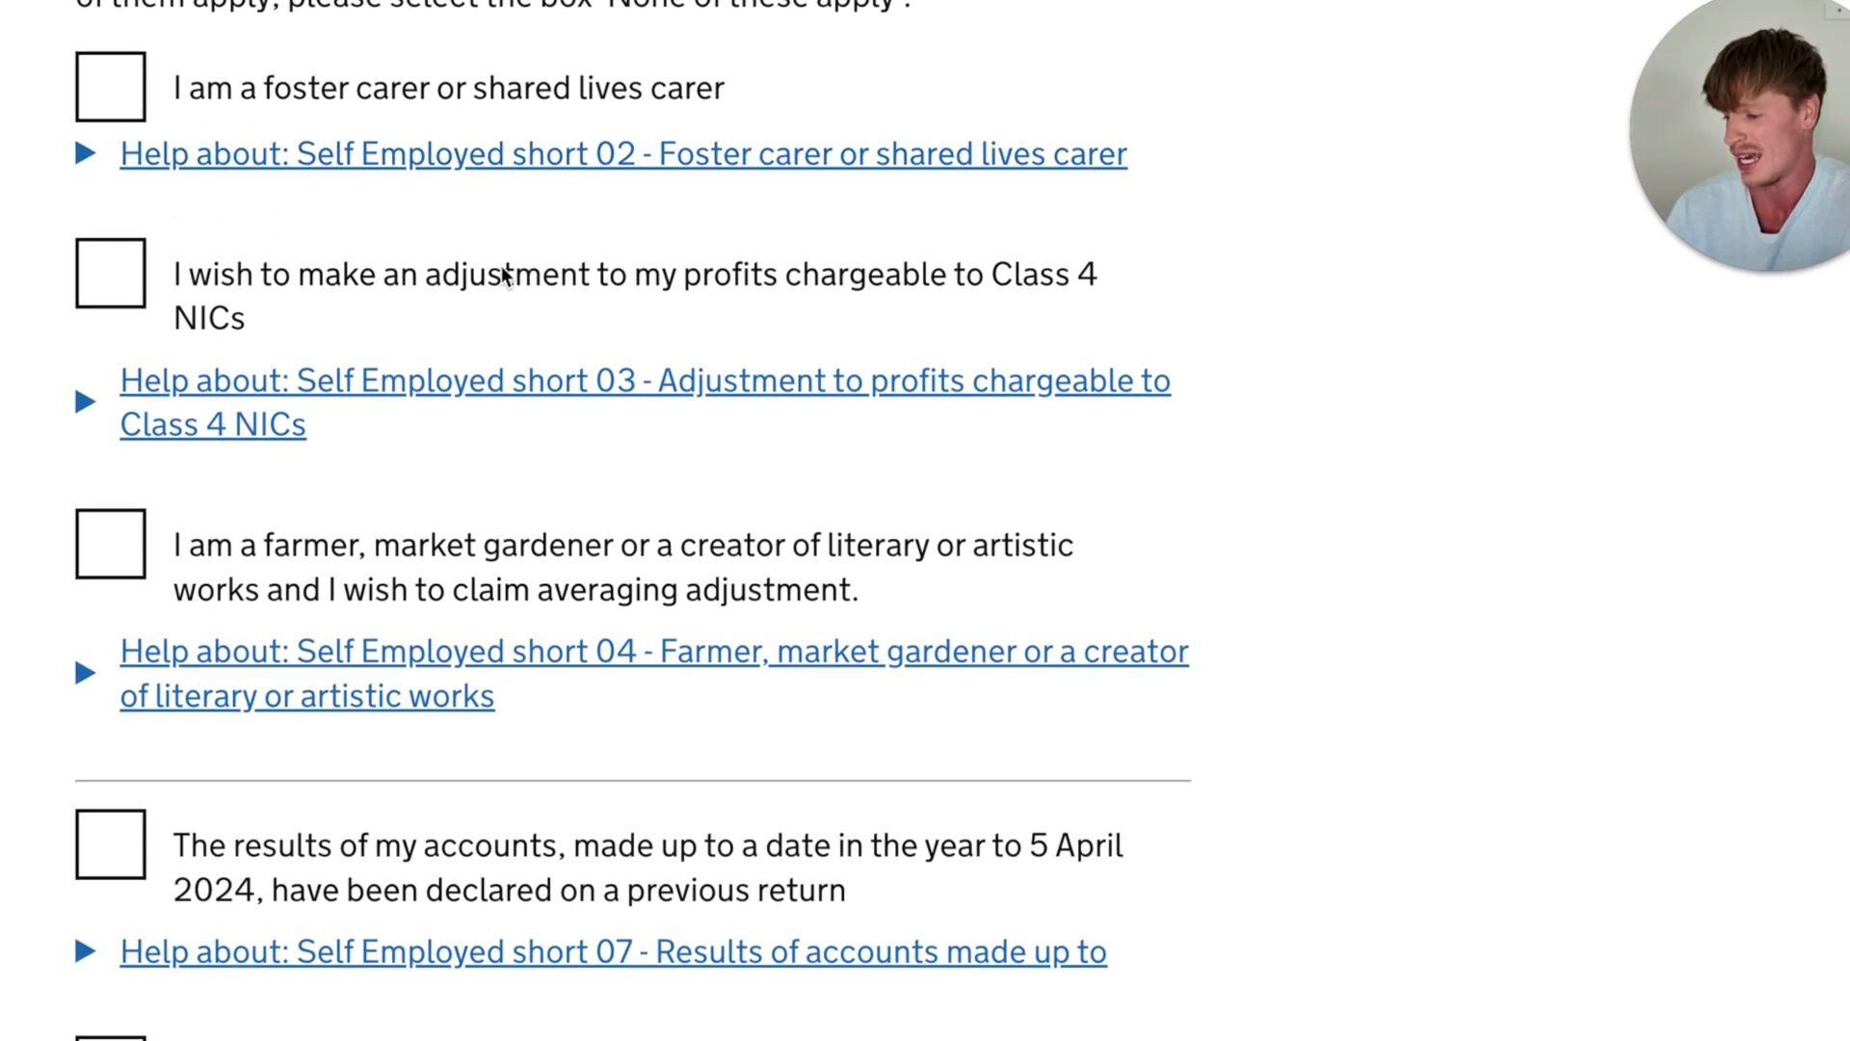
scroll(501, 273, "down", 3)
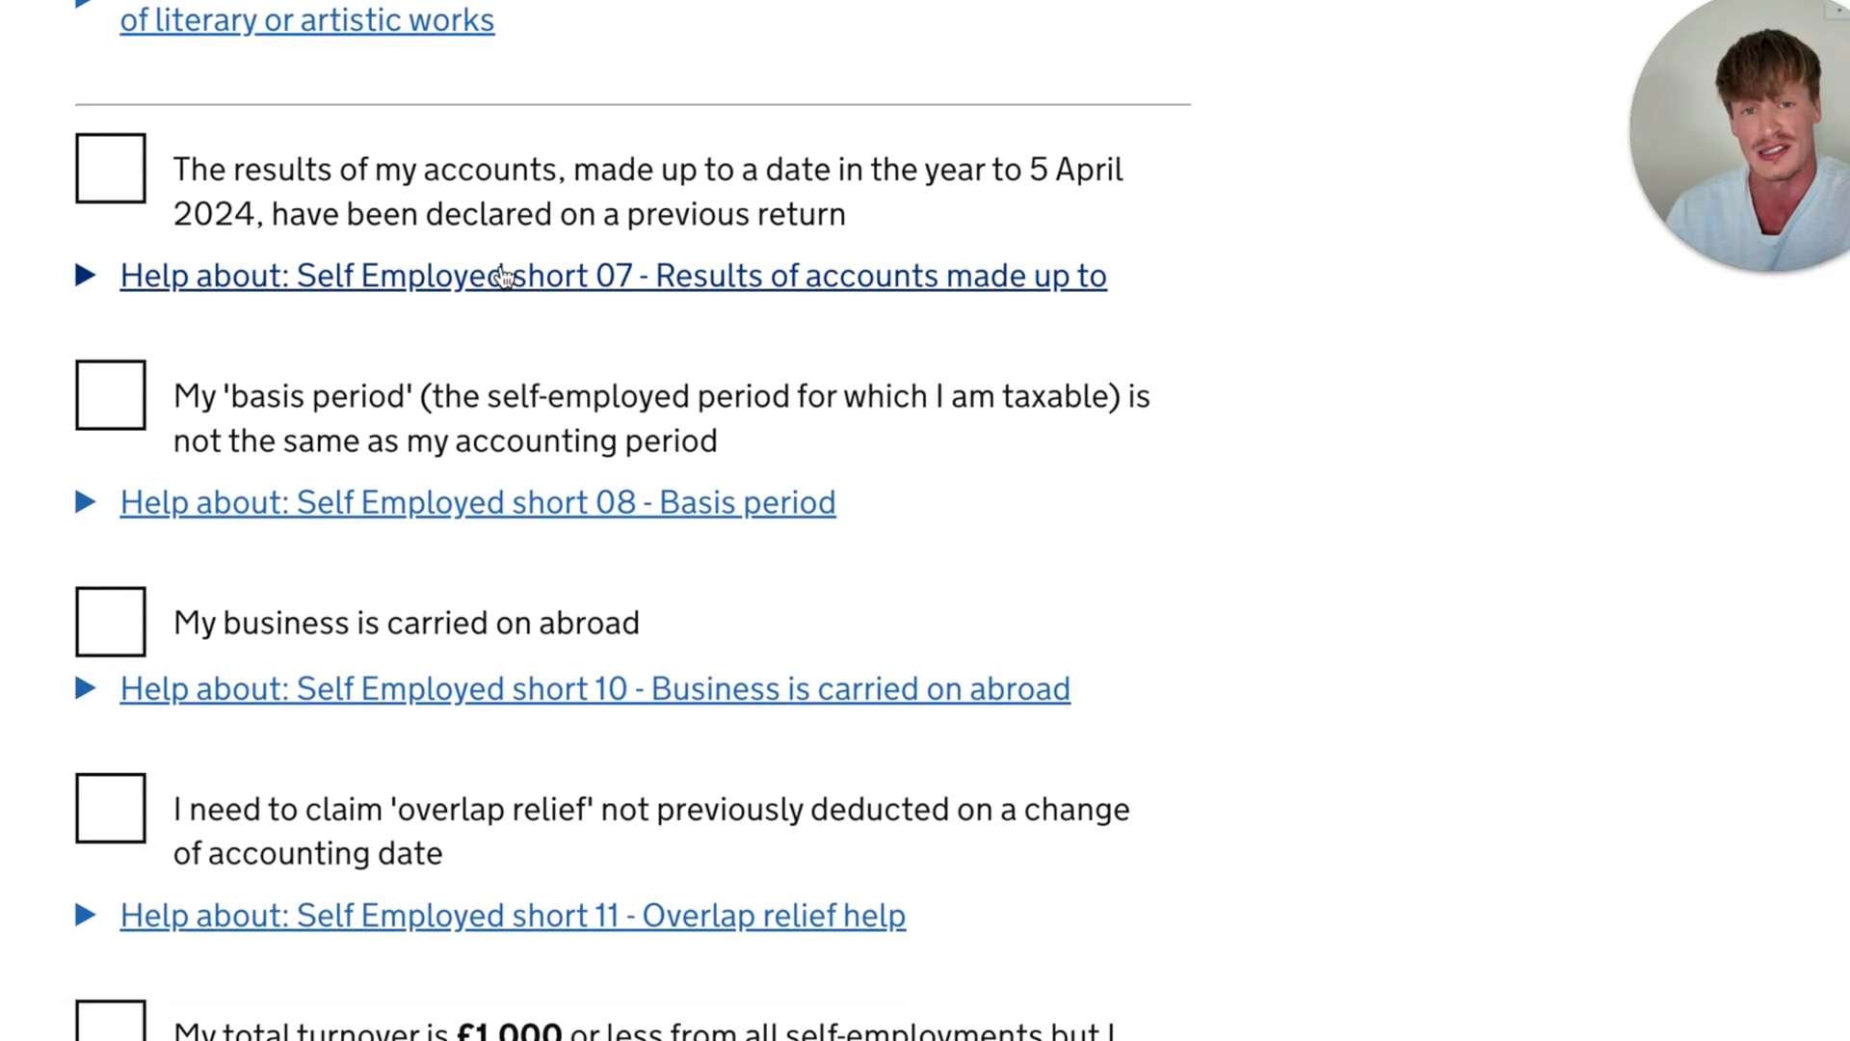
scroll(501, 274, "down", 9)
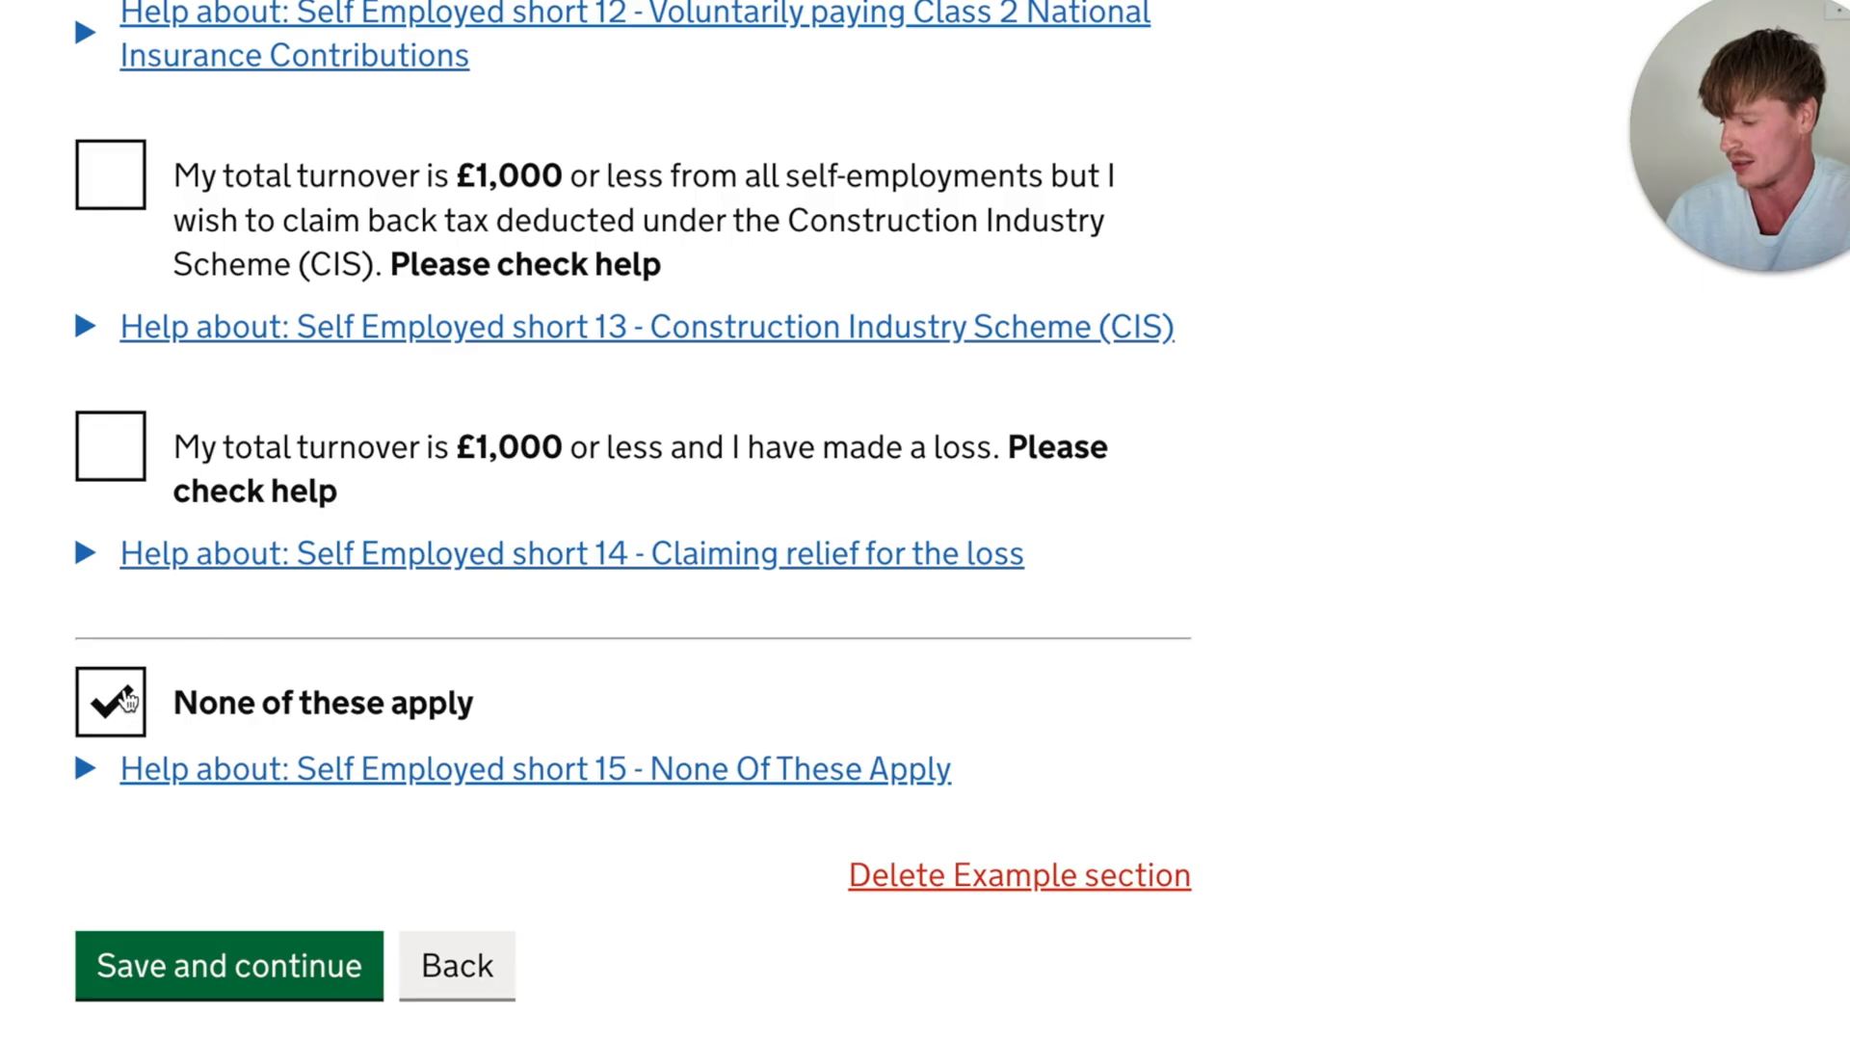
left_click(116, 708)
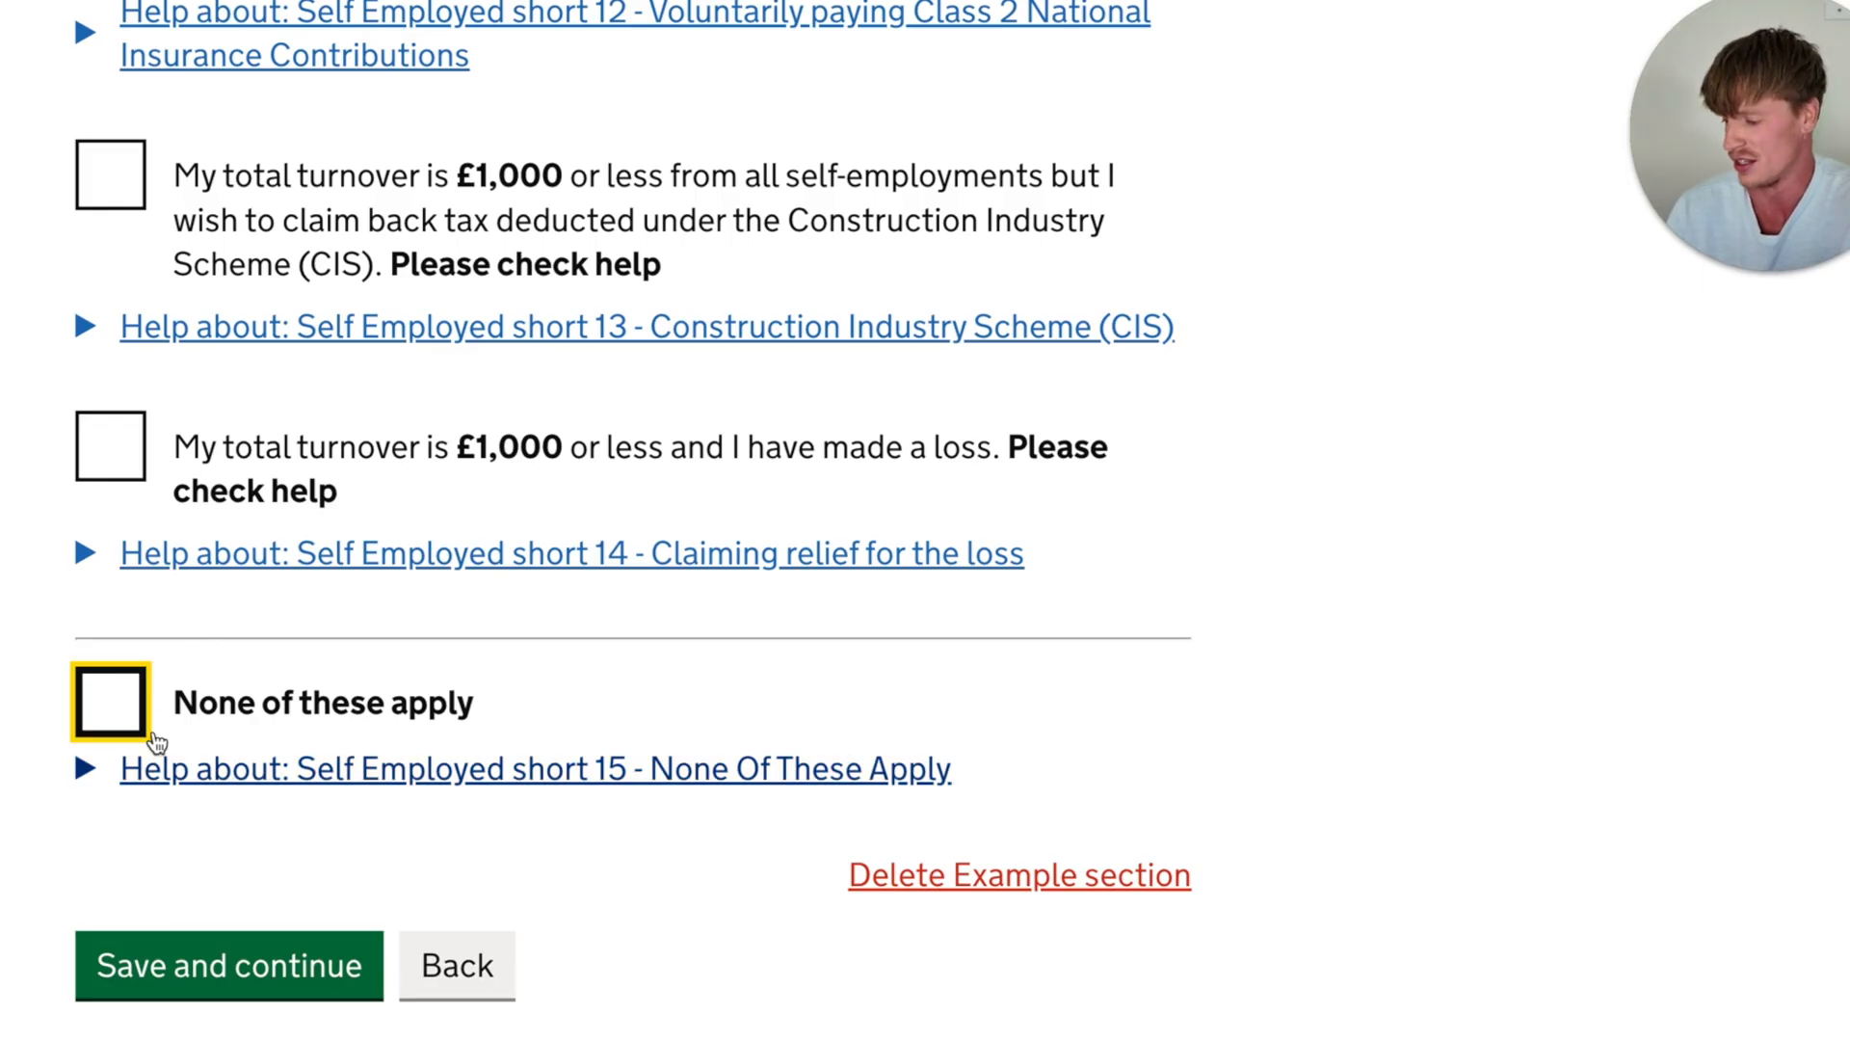
left_click(114, 703)
left_click(229, 966)
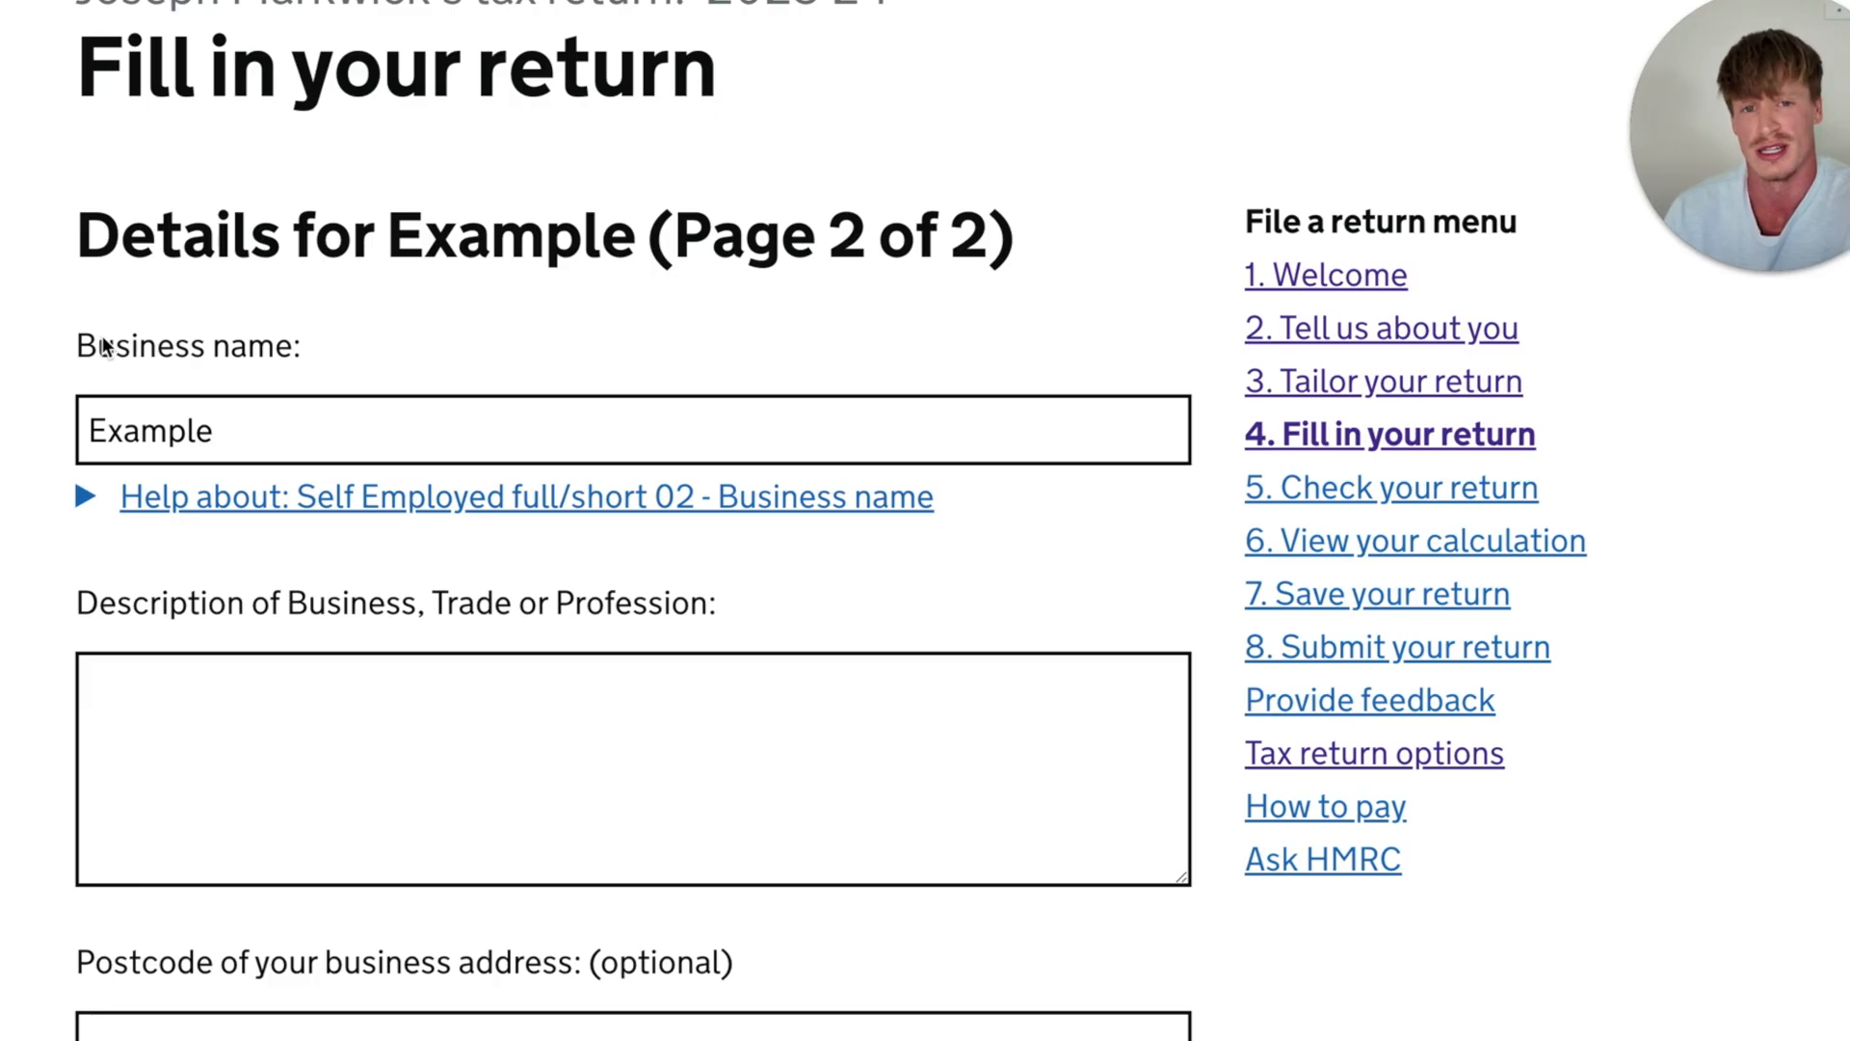
- Review the business description, postcode, changes in the last 12 months and start date fields on page 2 of the business details
scroll(100, 318, "down", 3)
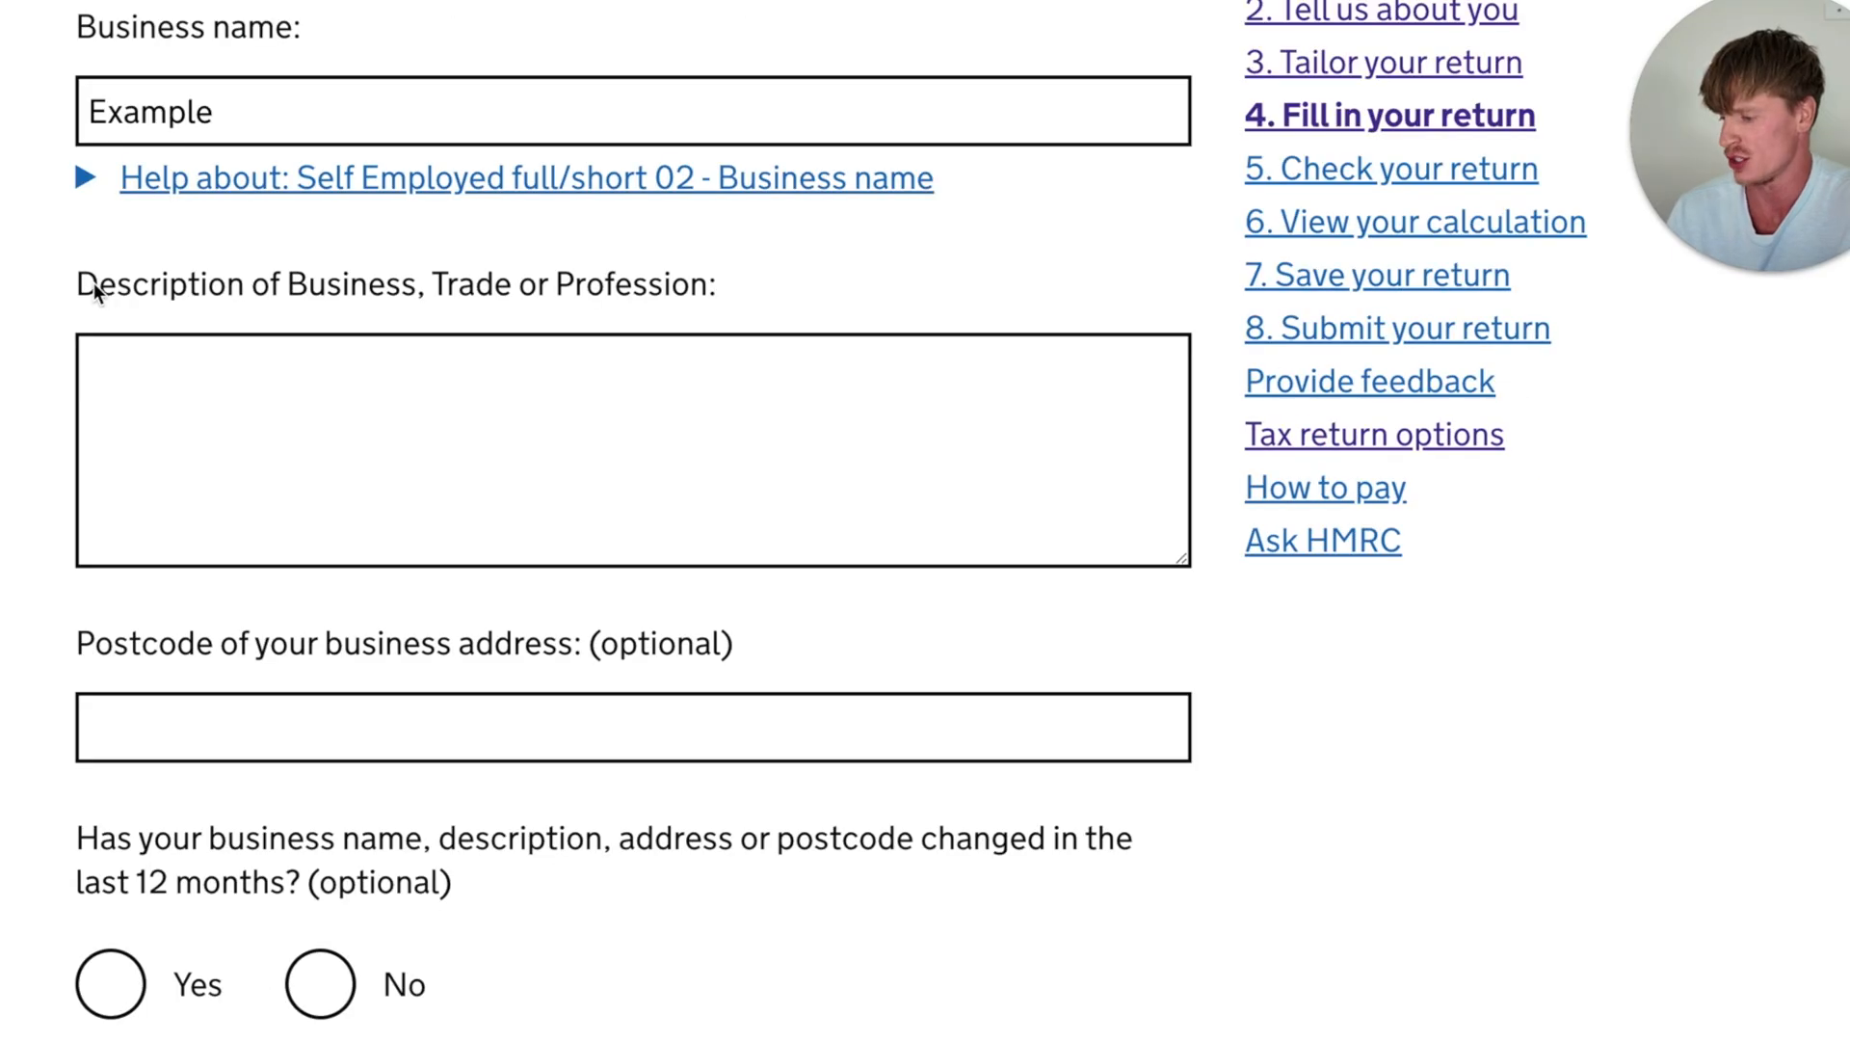
left_click_drag(94, 282, 442, 281)
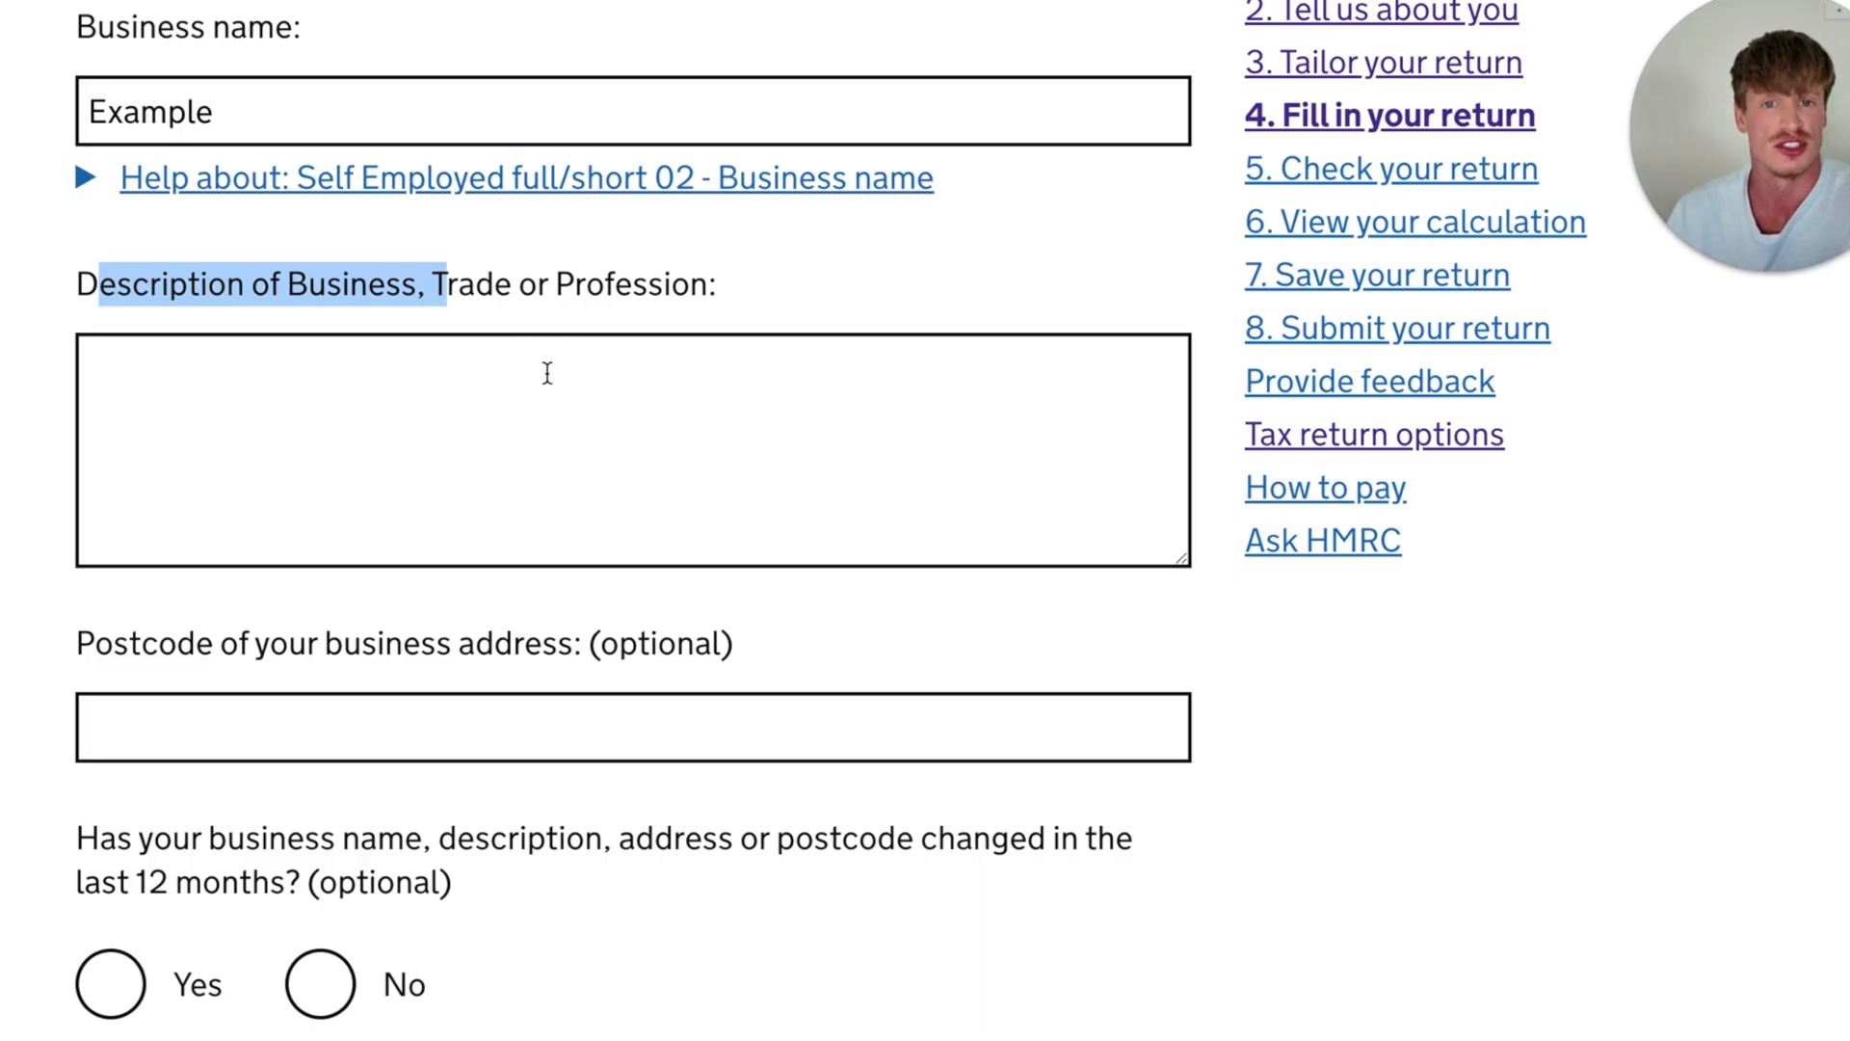
scroll(547, 373, "down", 2)
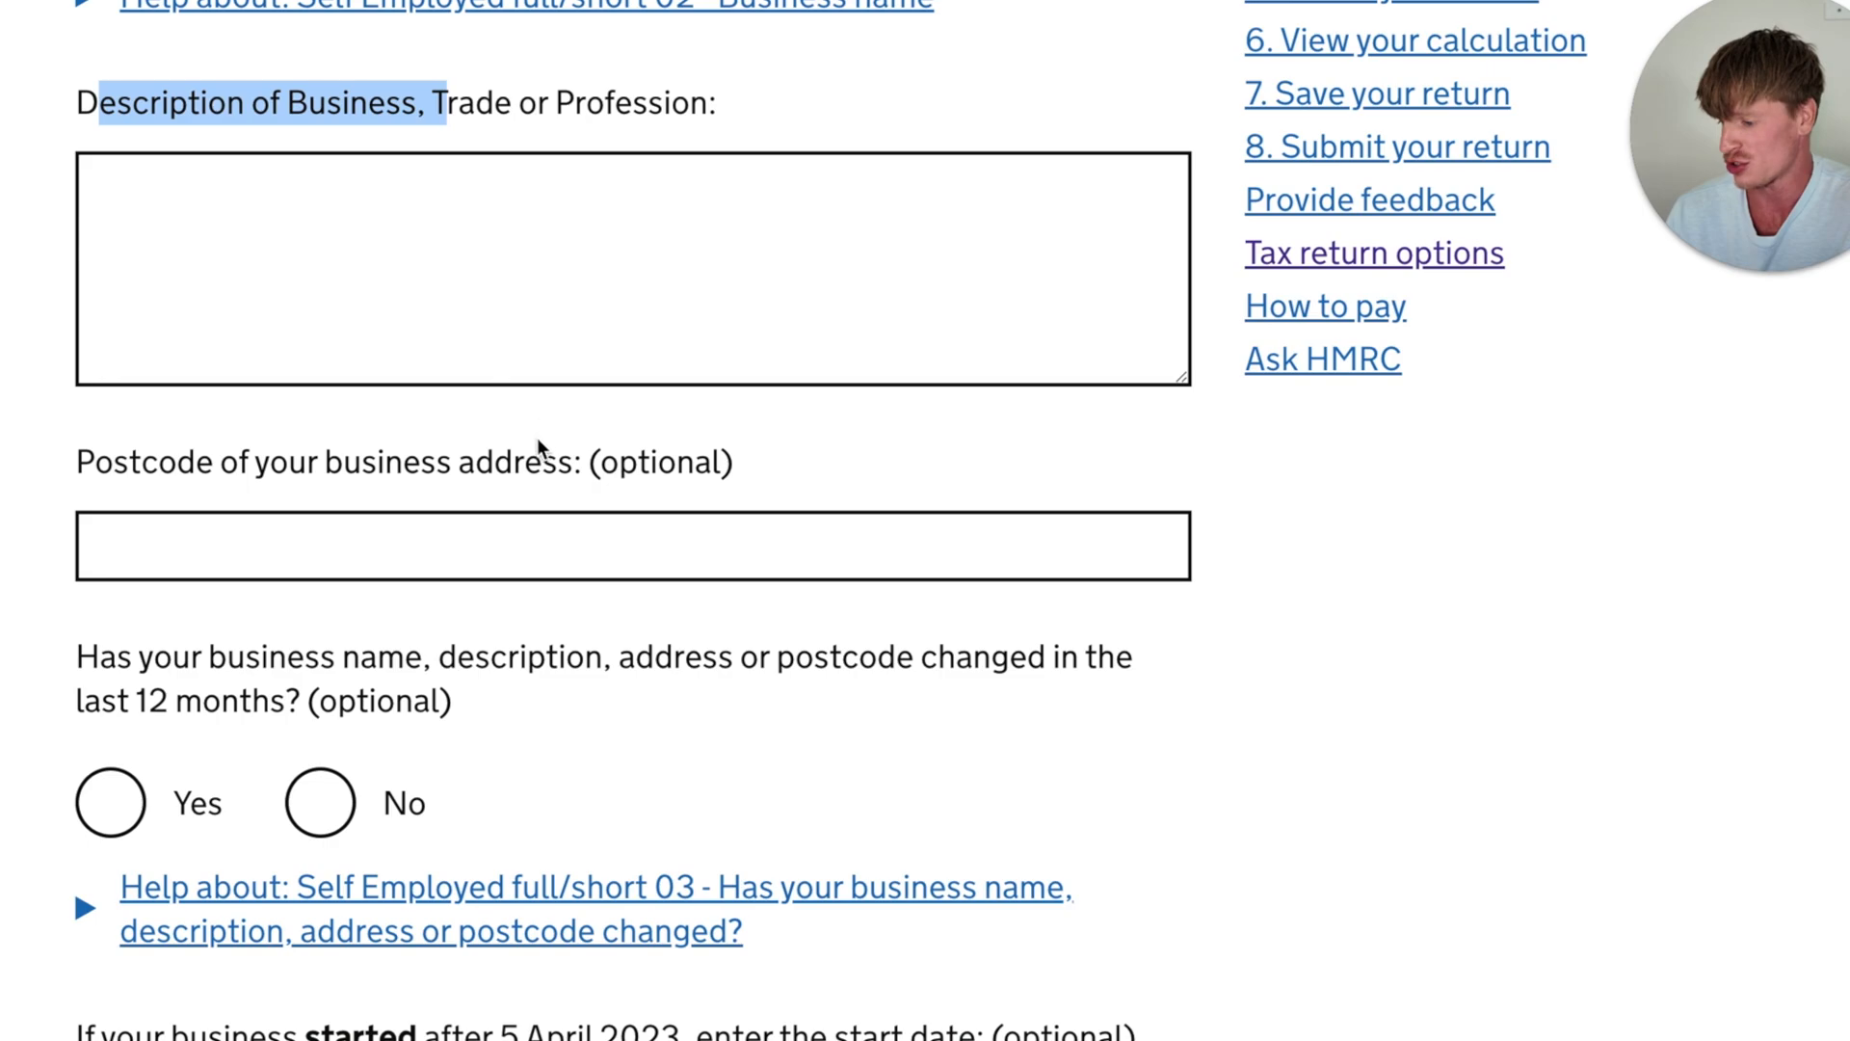
left_click(552, 460)
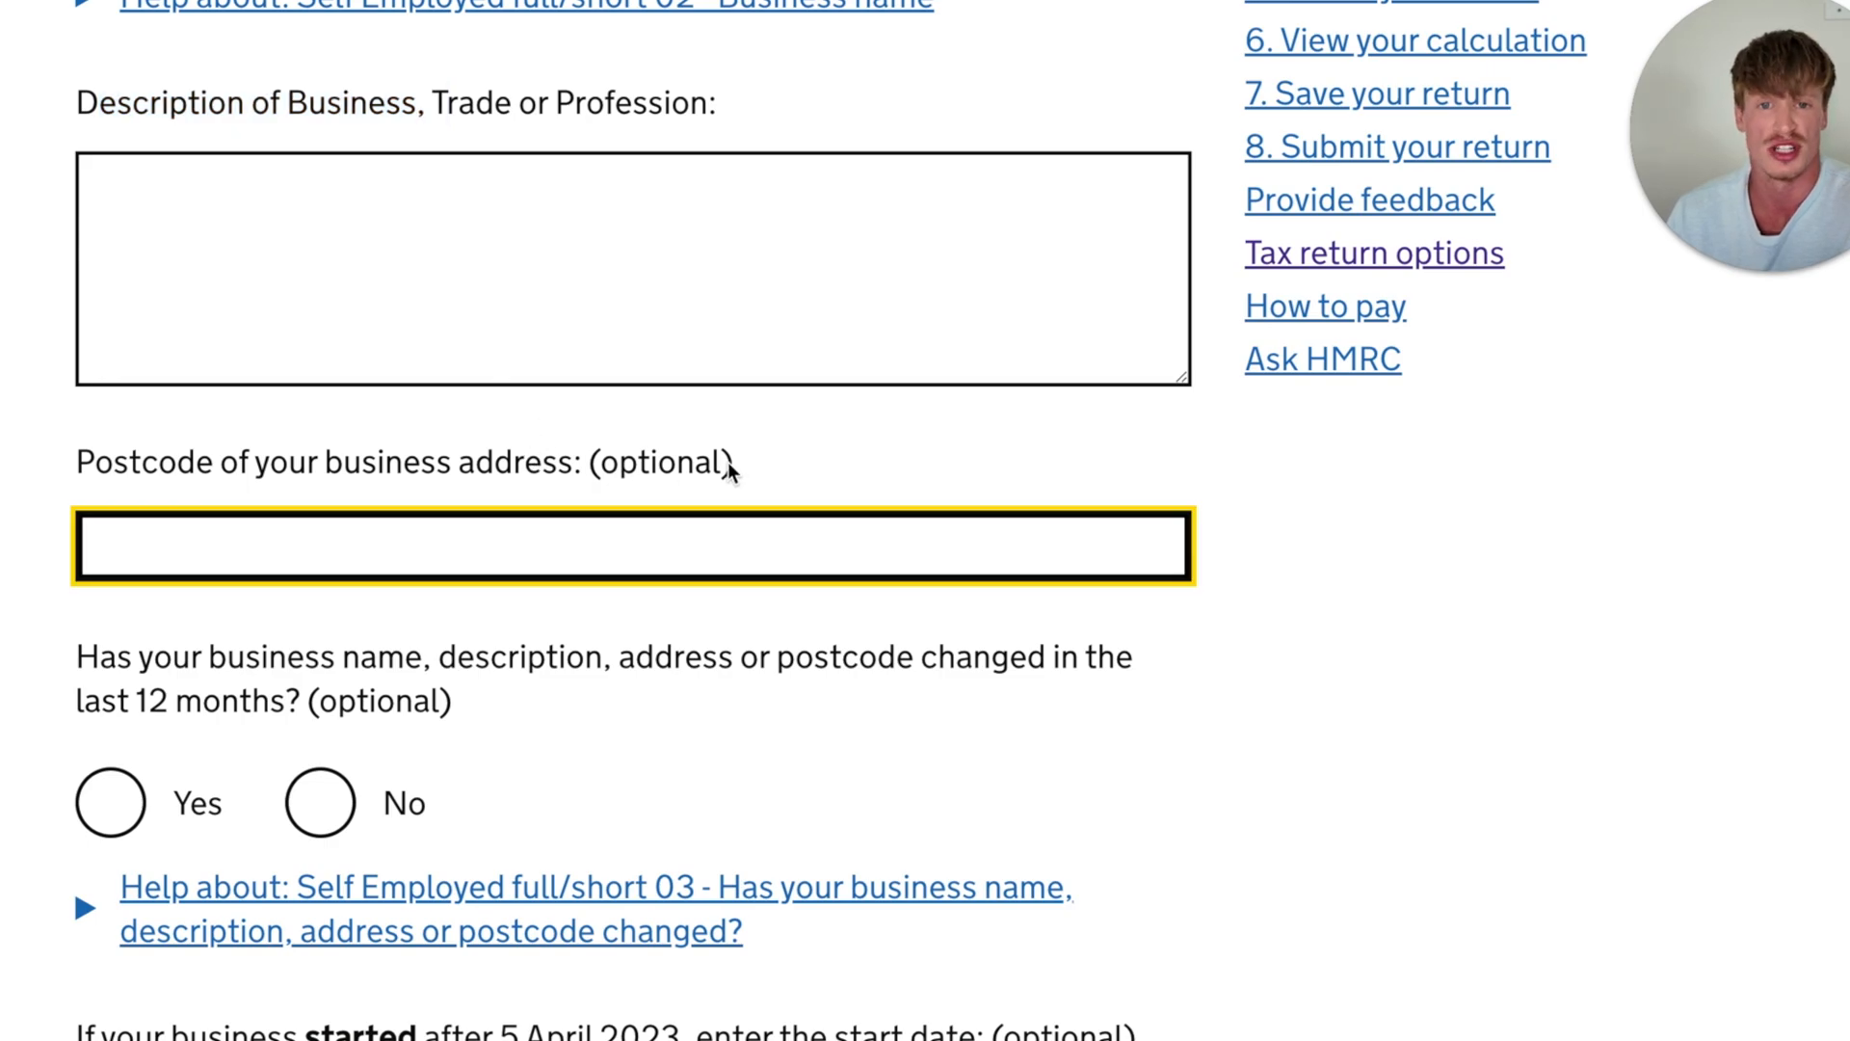
scroll(728, 469, "down", 2)
left_click_drag(82, 434, 555, 491)
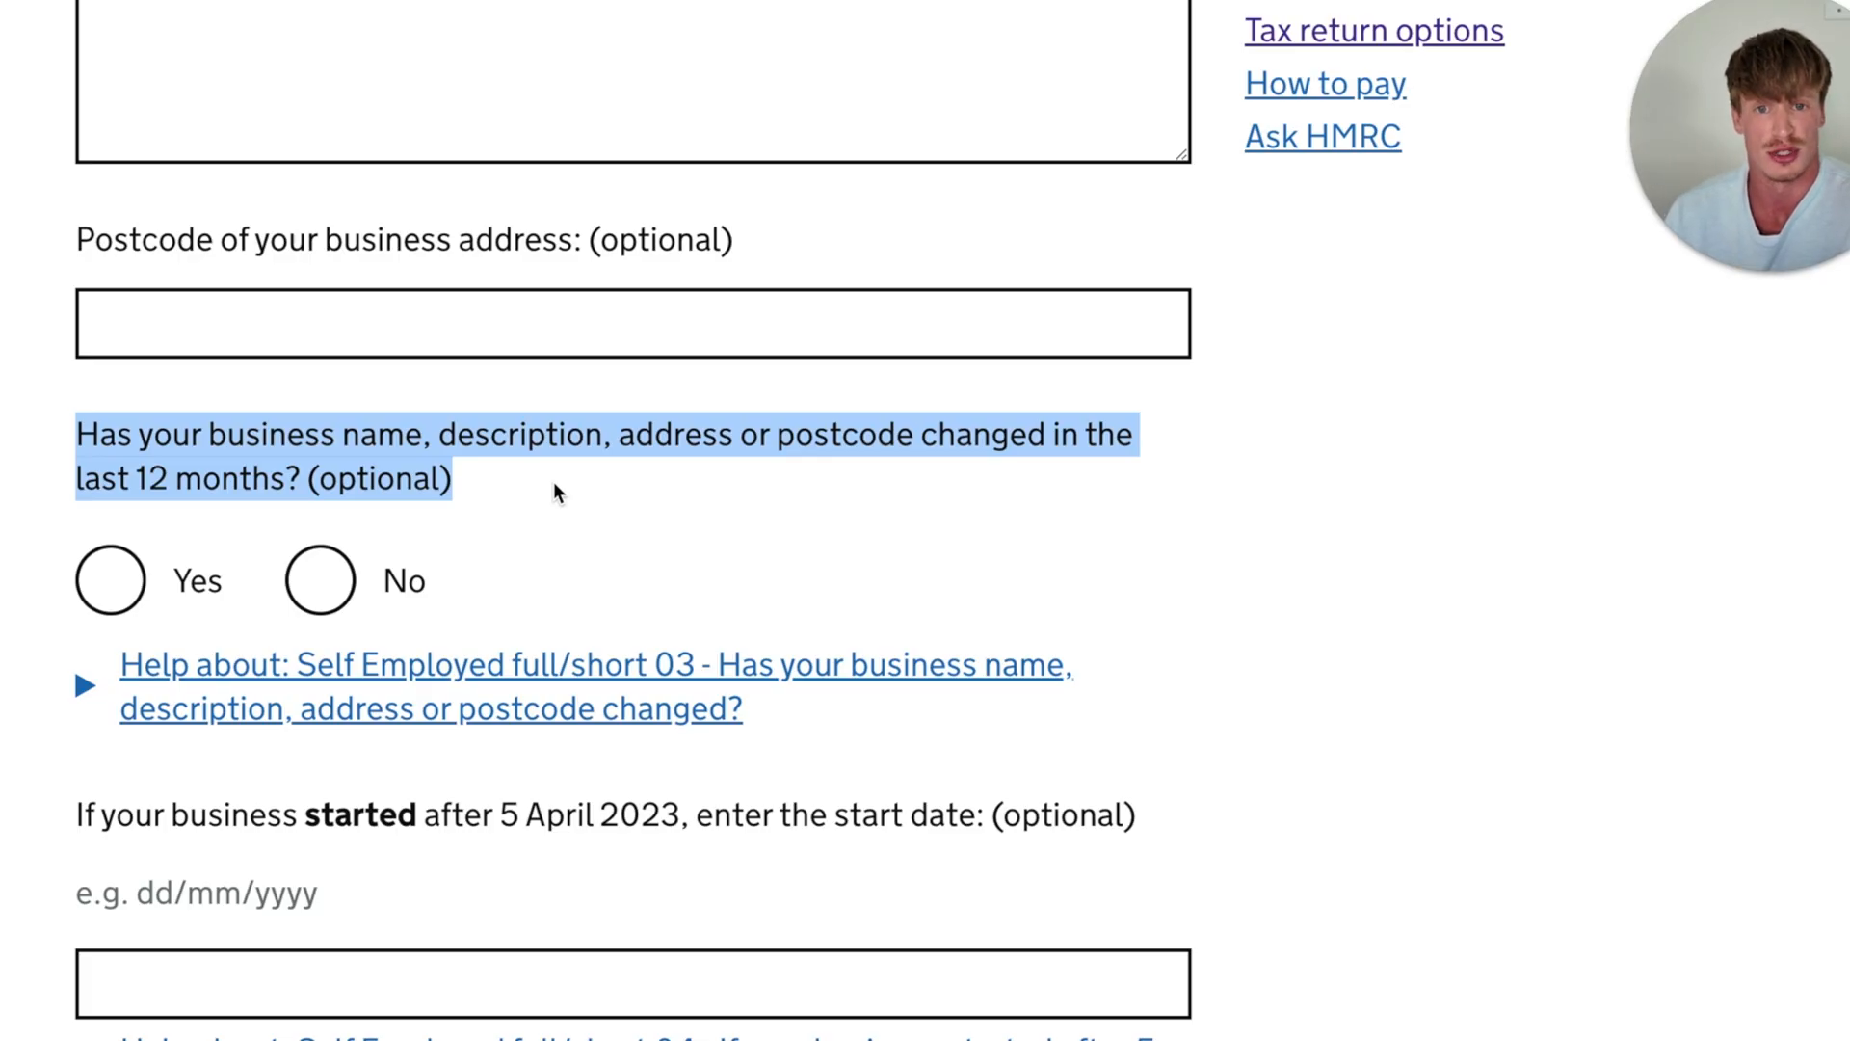
scroll(553, 491, "down", 5)
left_click_drag(77, 368, 595, 372)
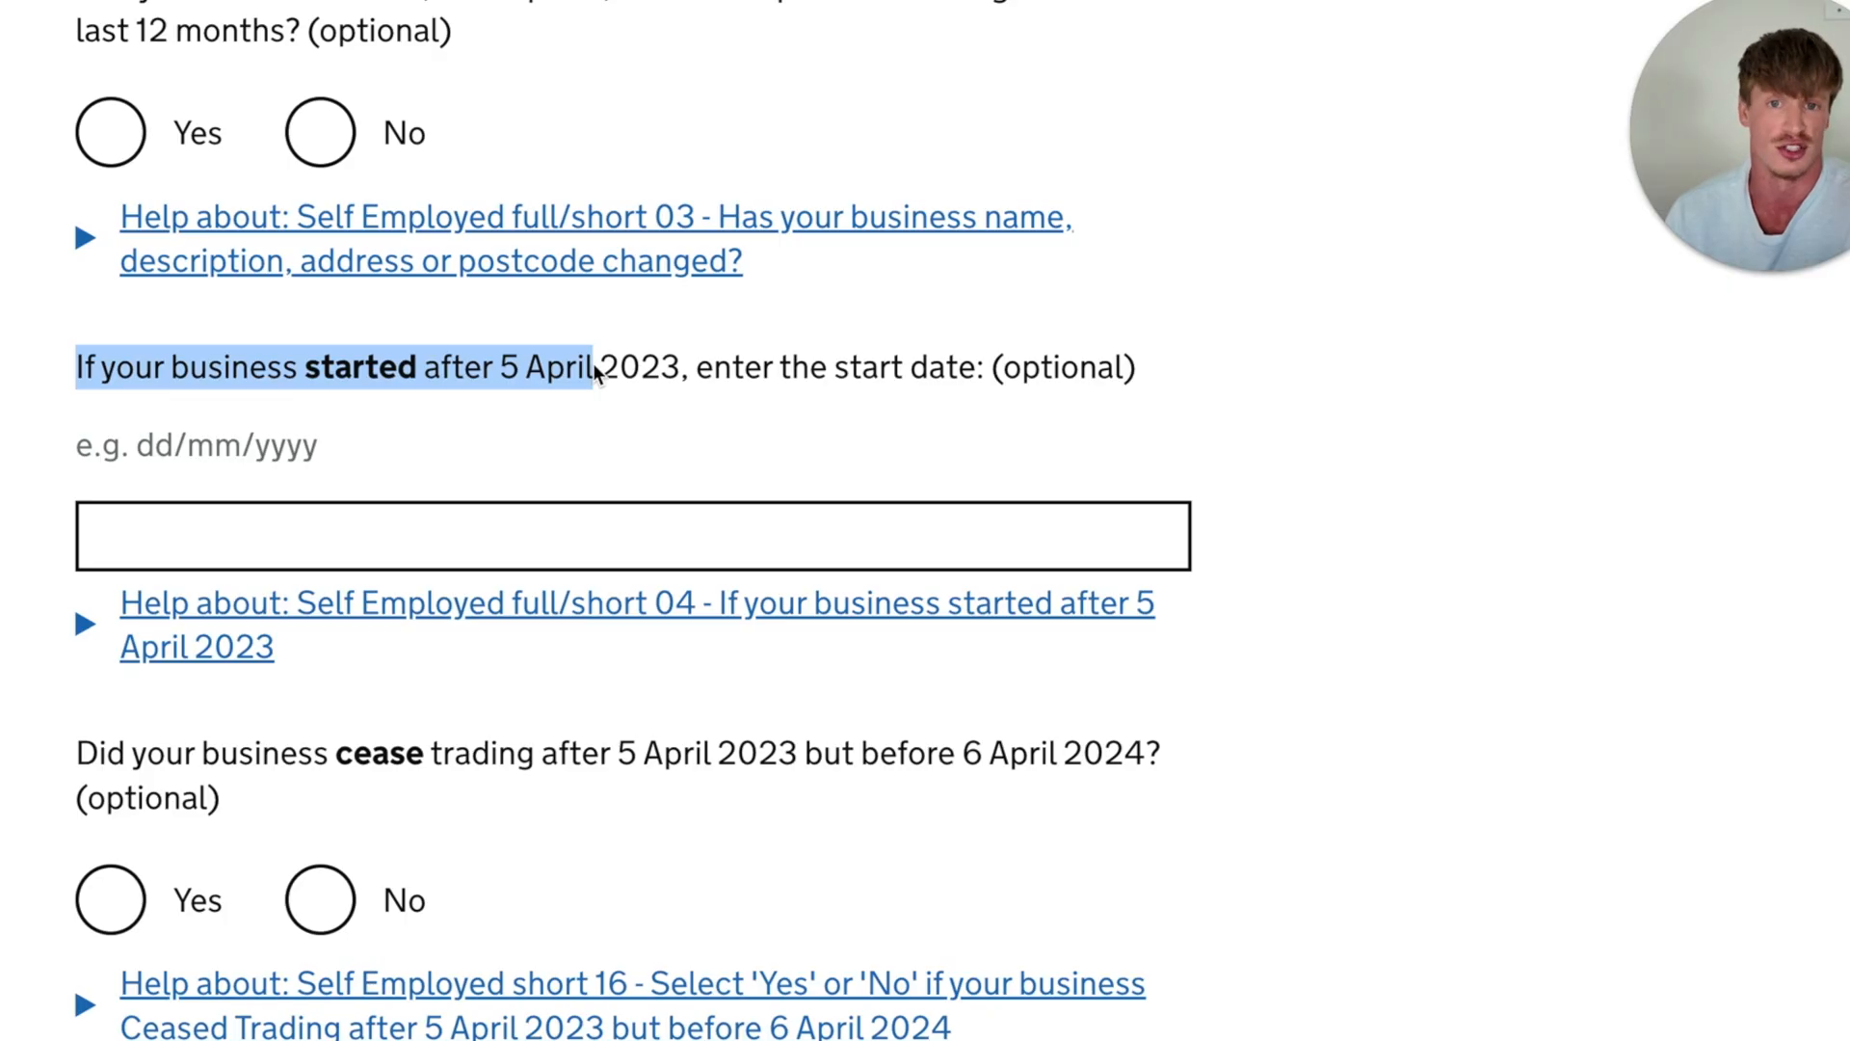
left_click(596, 371)
- Answer No to the business ceasing trading between 5 April 2023 and 6 April 2024, then save page 2 and continue
scroll(108, 628, "down", 3)
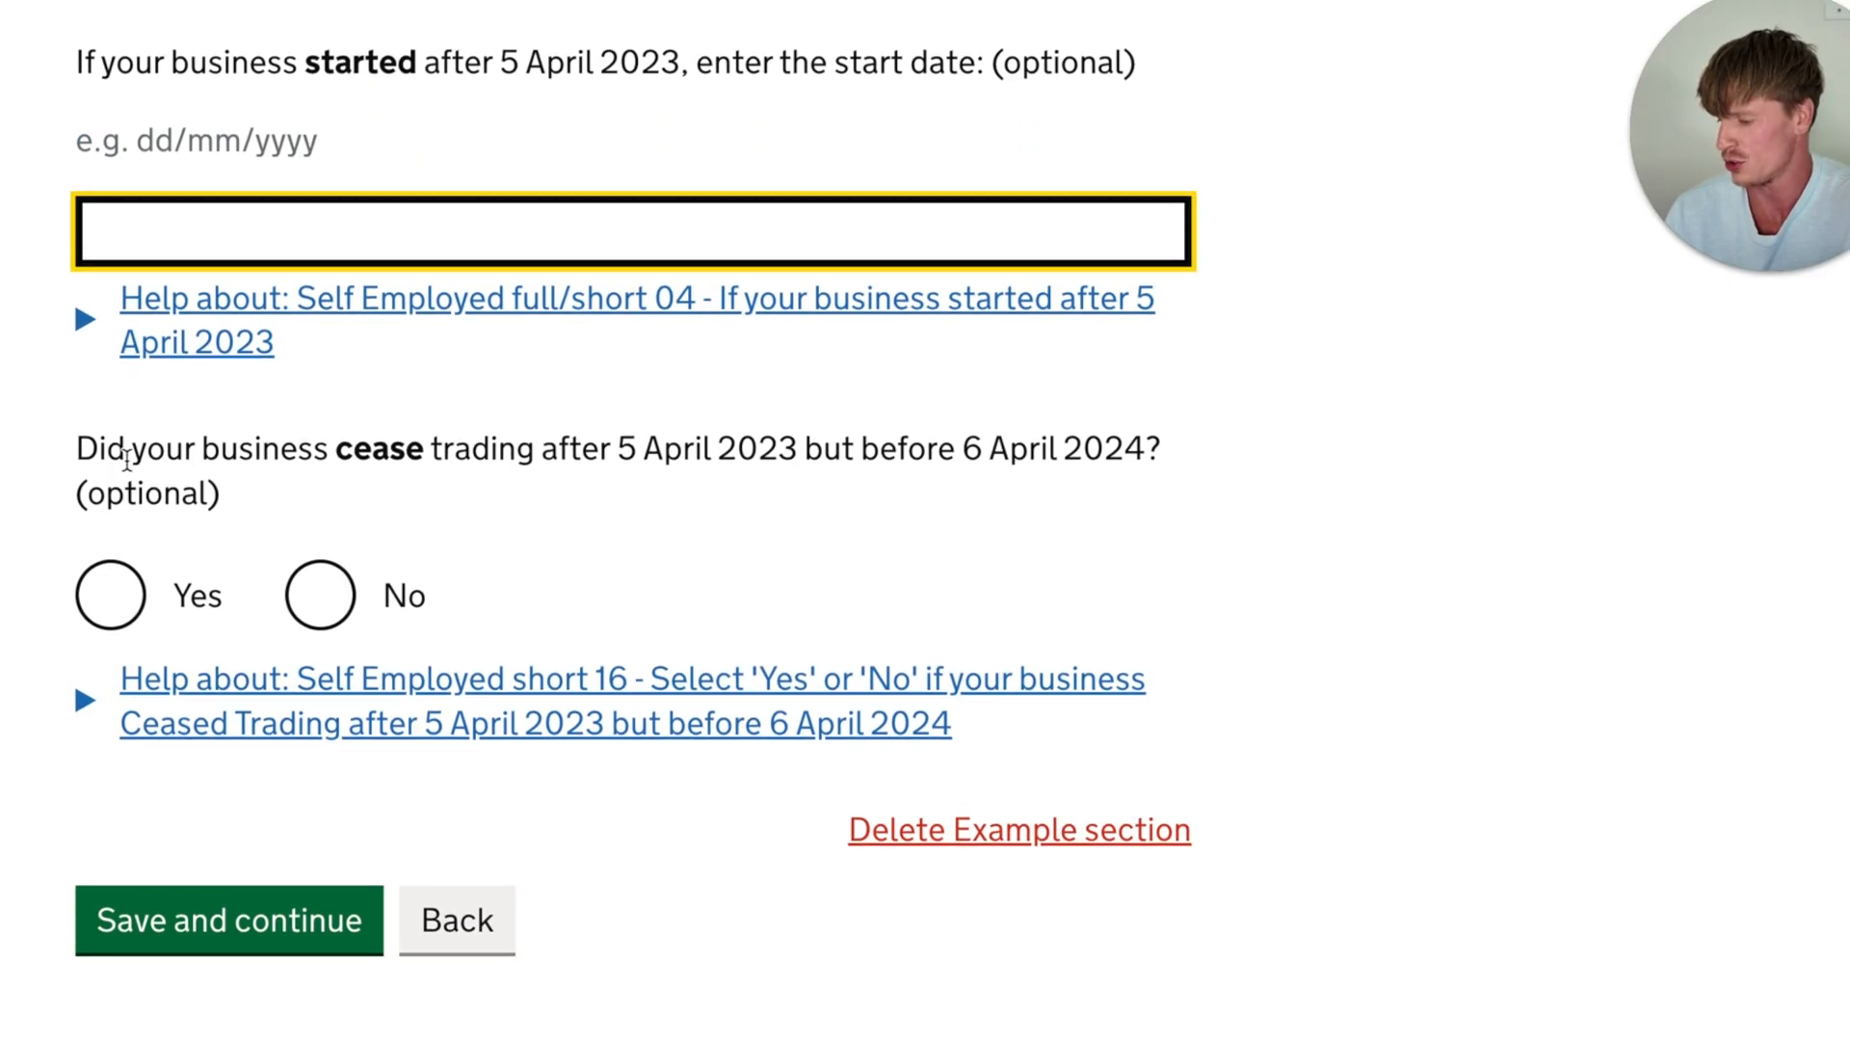
left_click_drag(128, 448, 705, 445)
left_click(751, 505)
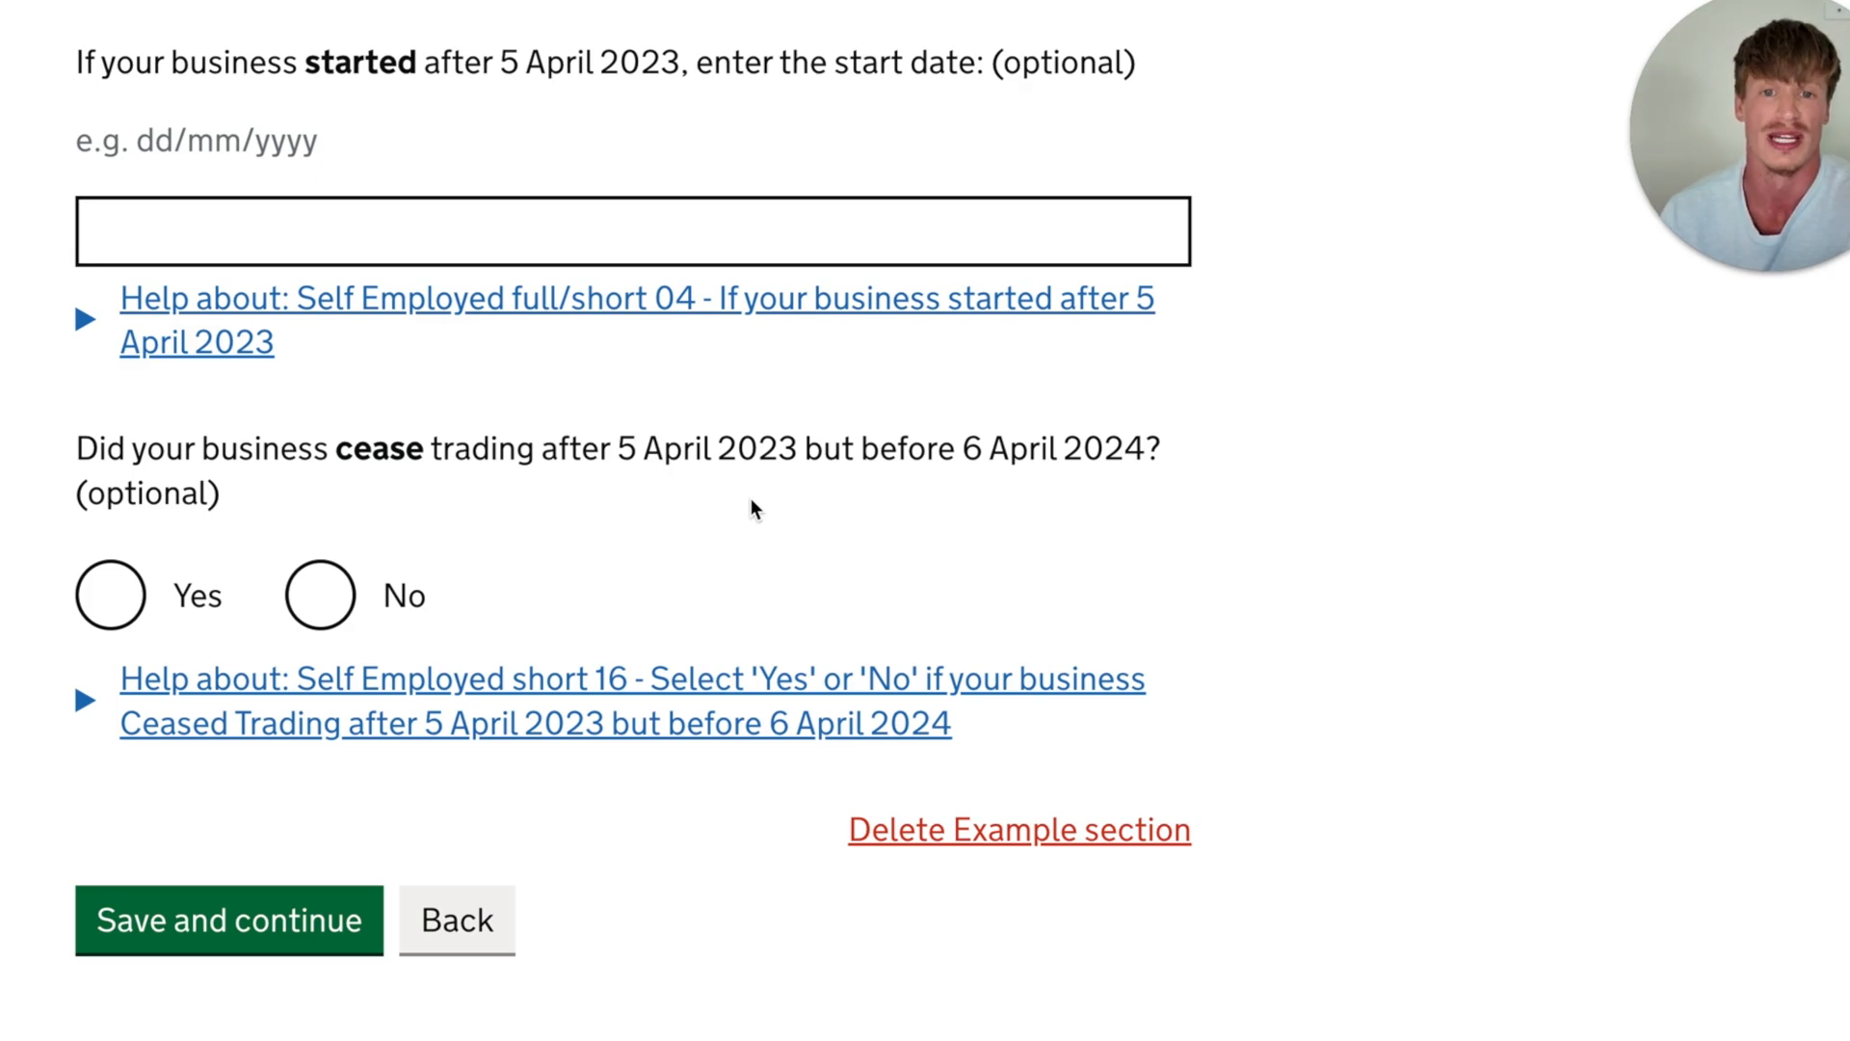
scroll(752, 509, "down", 2)
left_click(322, 448)
left_click(225, 789)
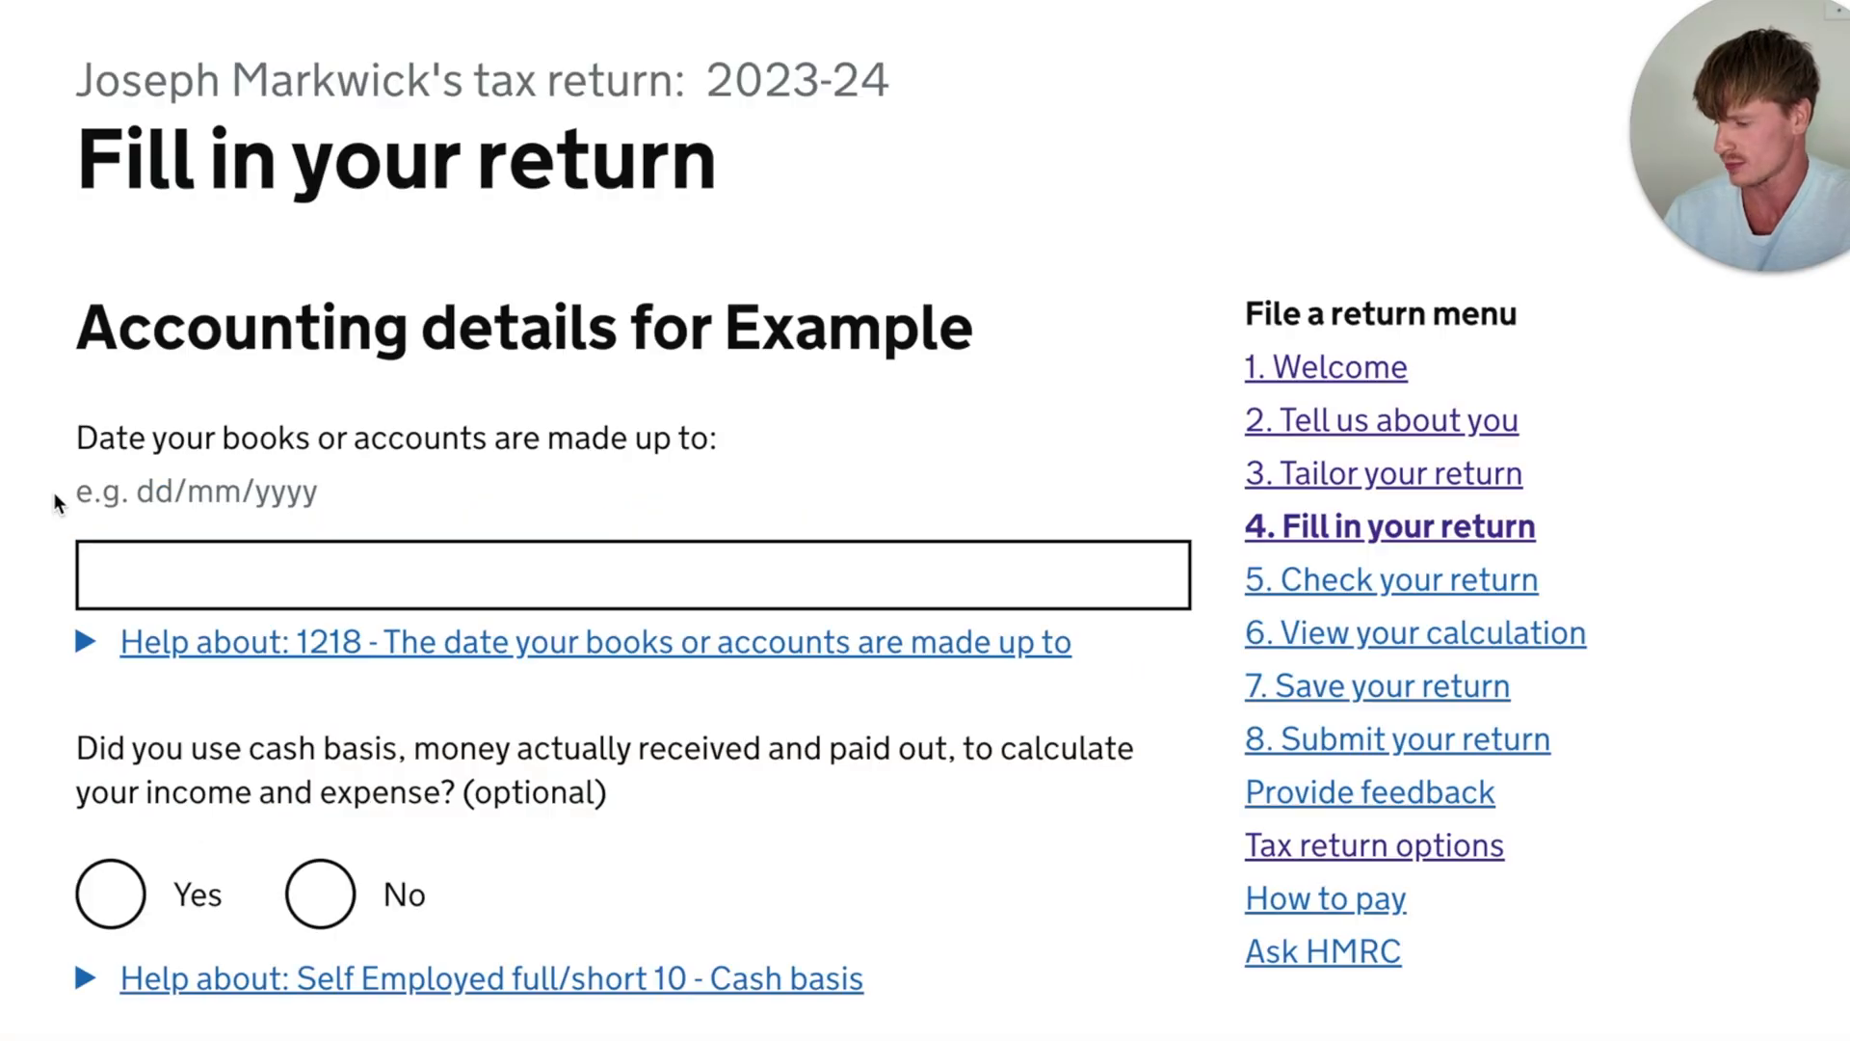
- Review the accounting details questions, including the date the books or accounts are made up to
scroll(81, 351, "down", 2)
scroll(82, 351, "down", 1)
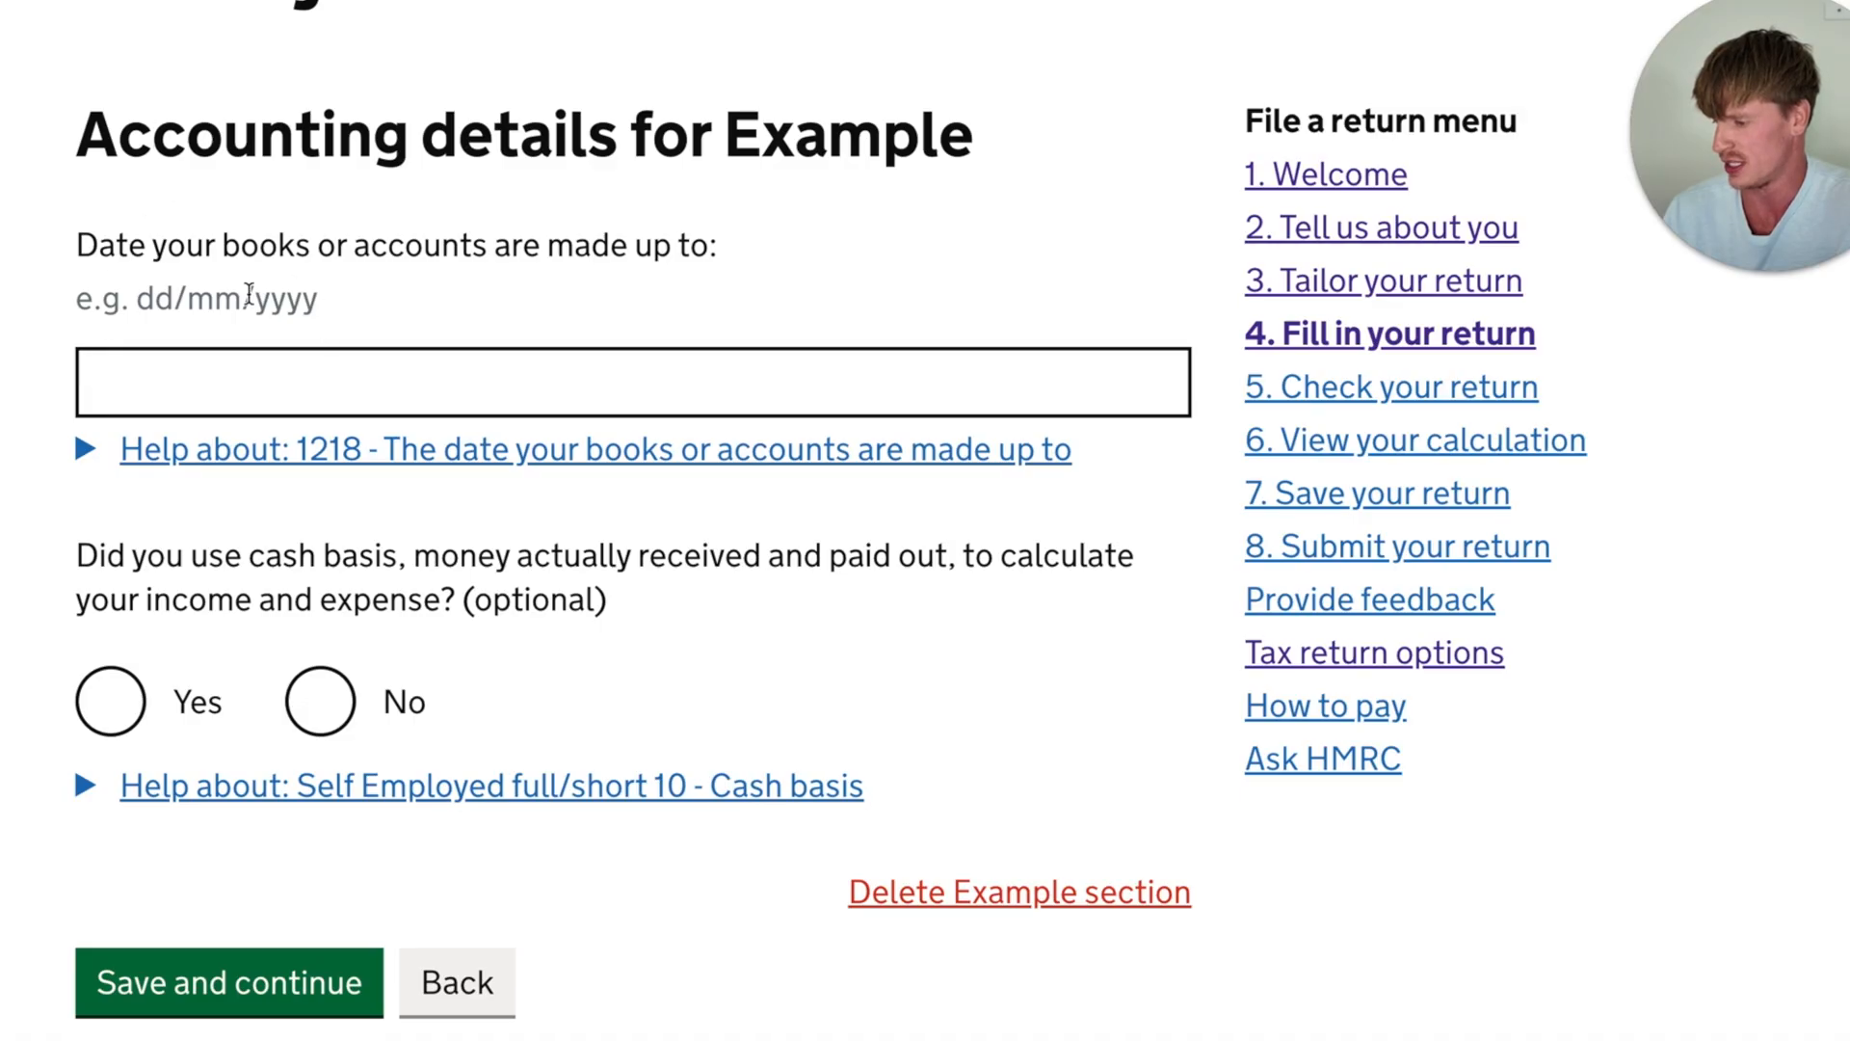
left_click_drag(79, 245, 279, 249)
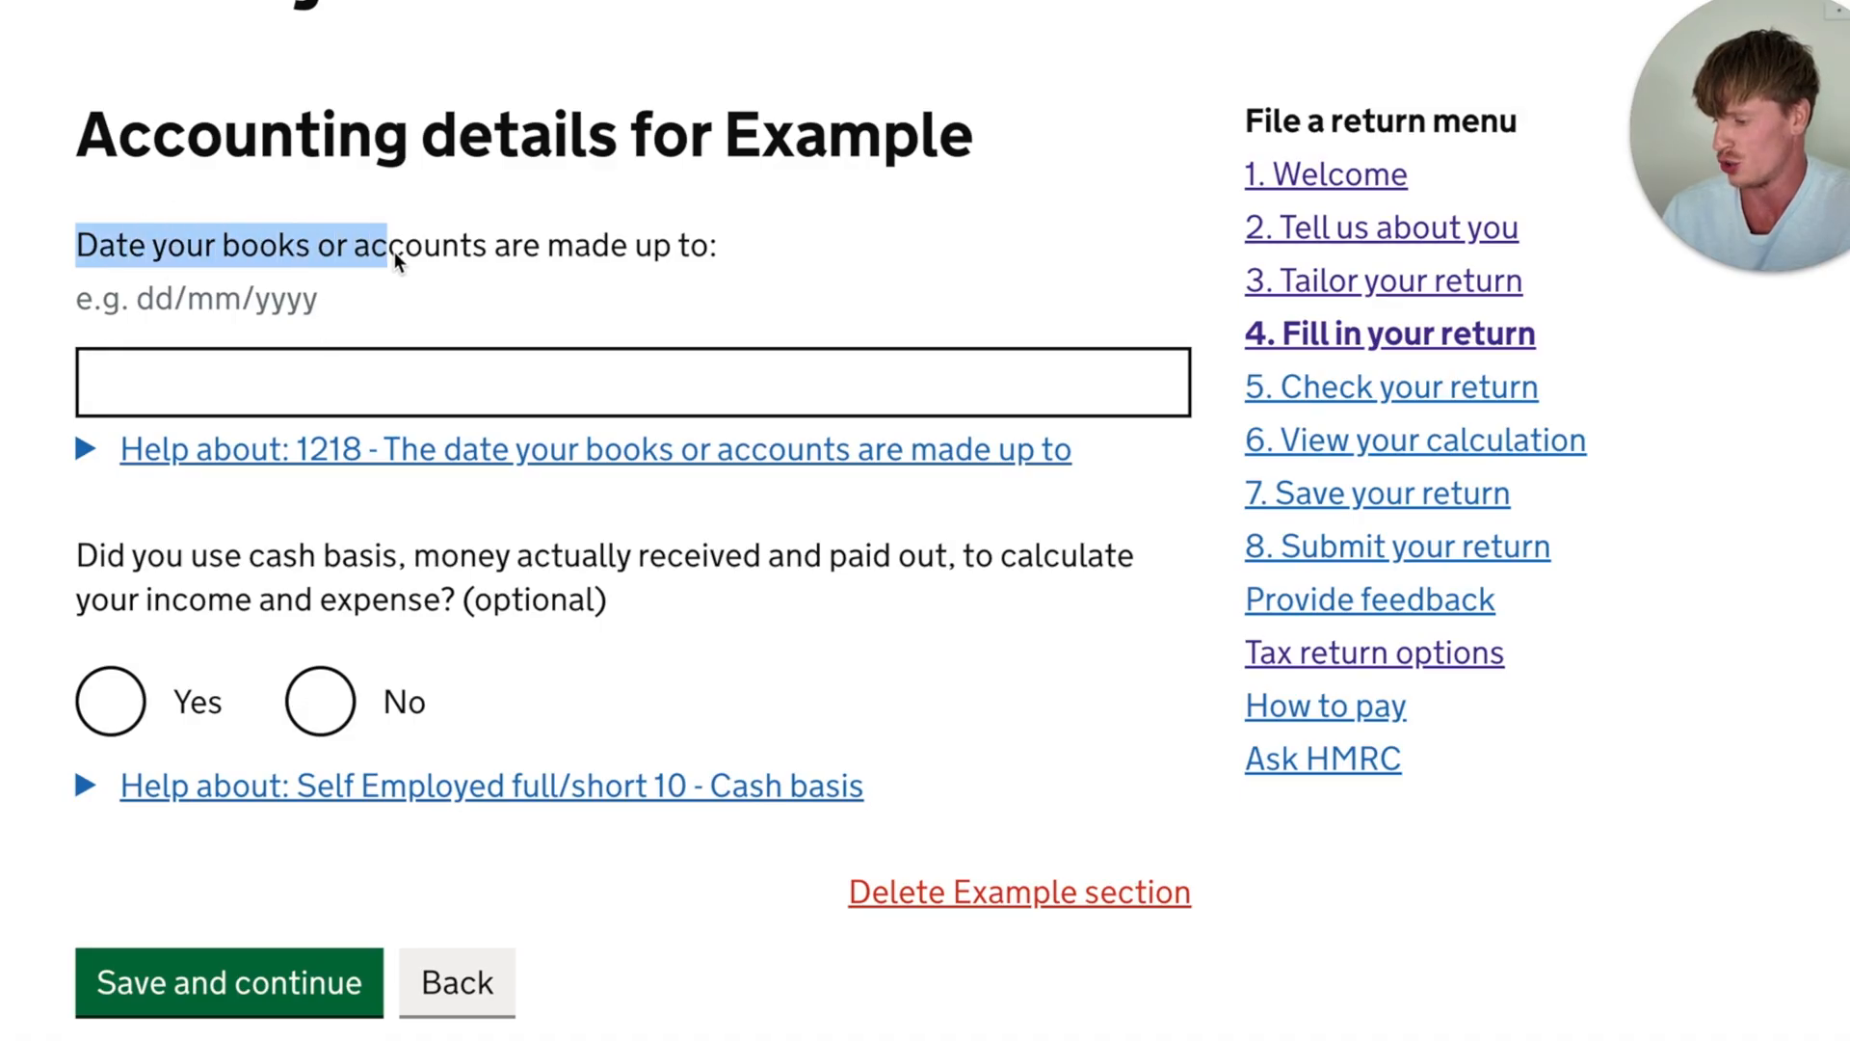
left_click_drag(395, 251, 539, 253)
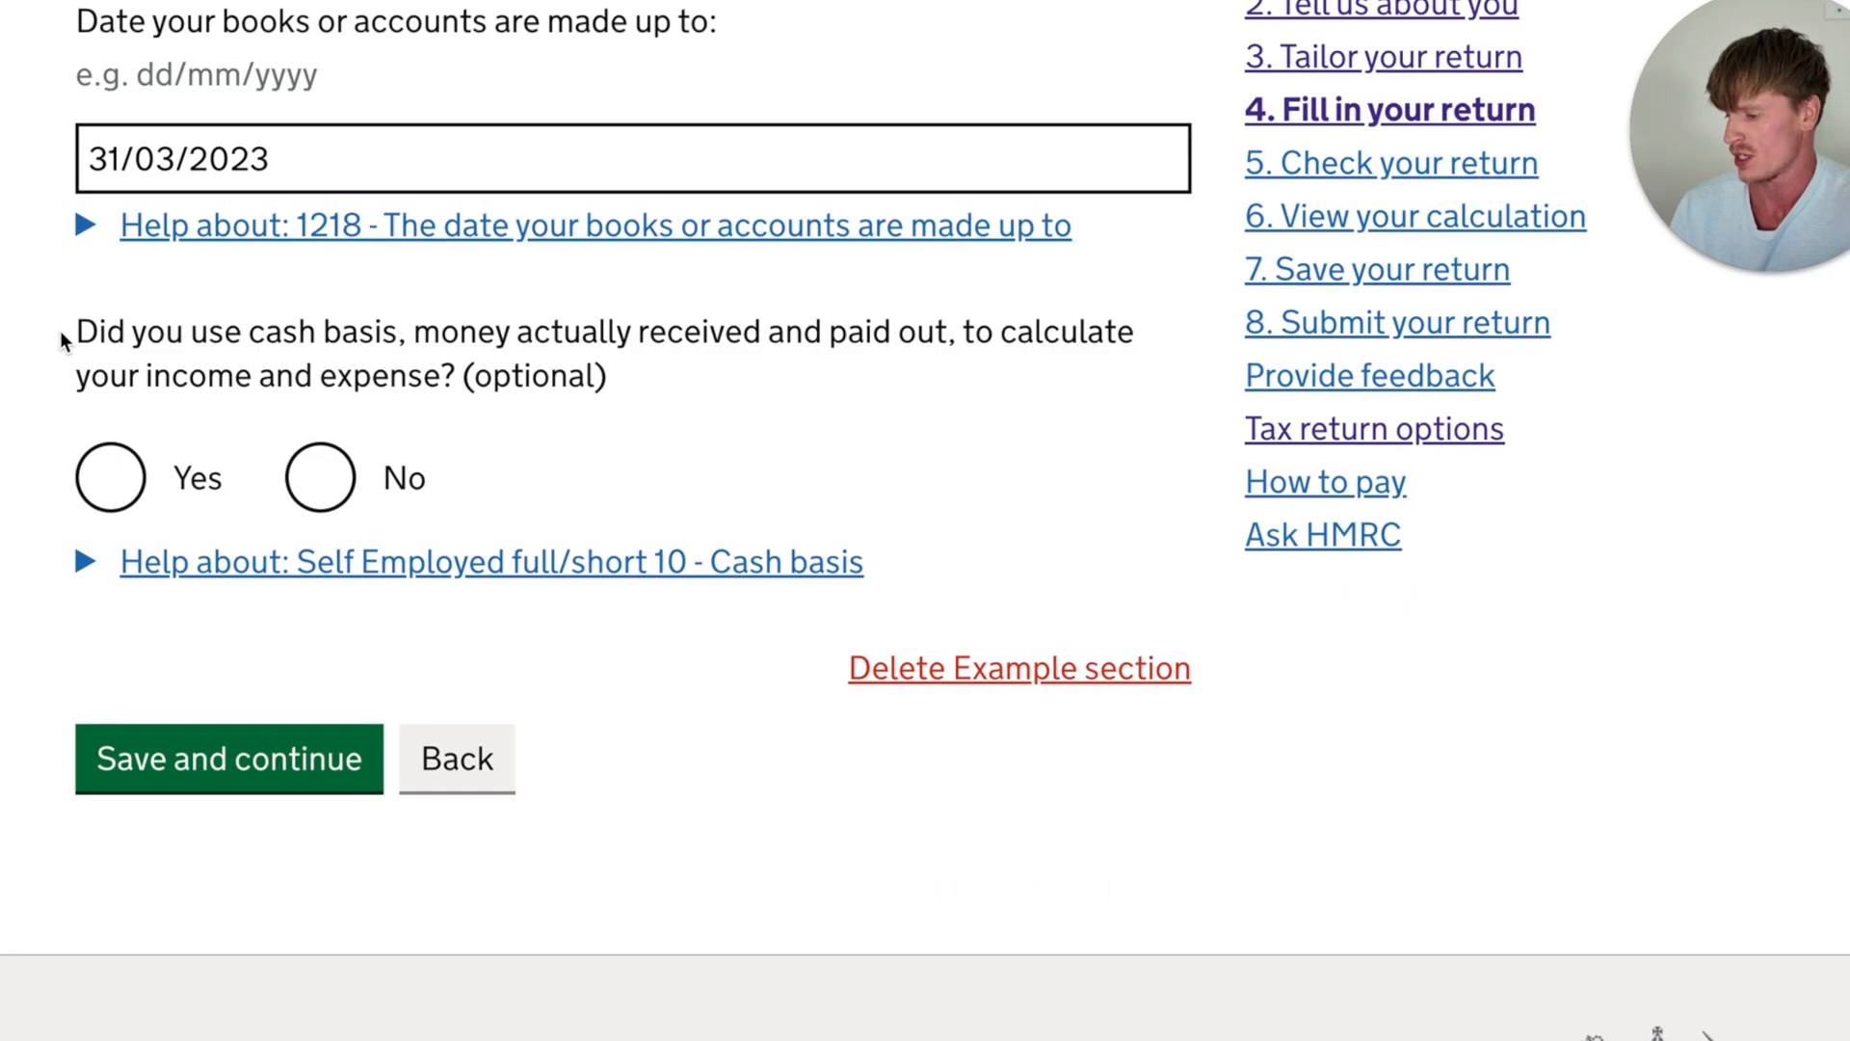
left_click_drag(60, 331, 457, 321)
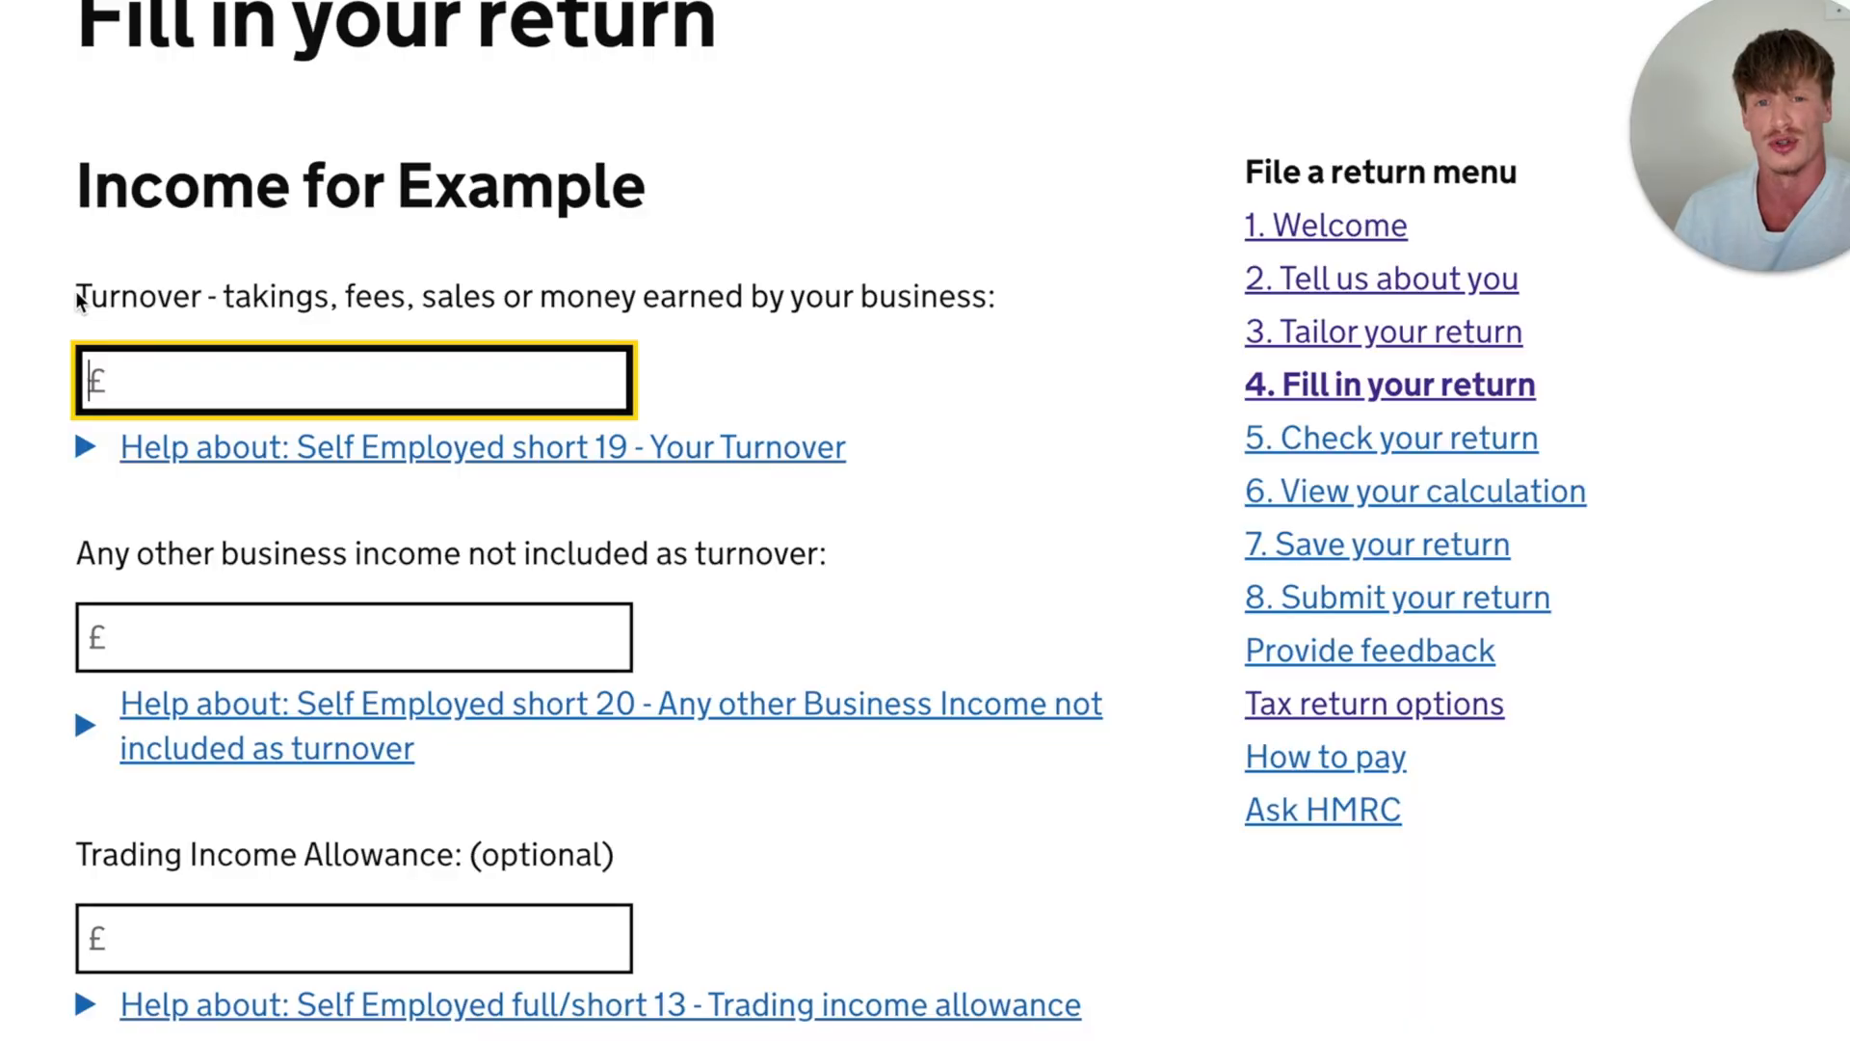
- Enter 80000 as the turnover earned by the business
left_click_drag(79, 299, 299, 304)
left_click(364, 299)
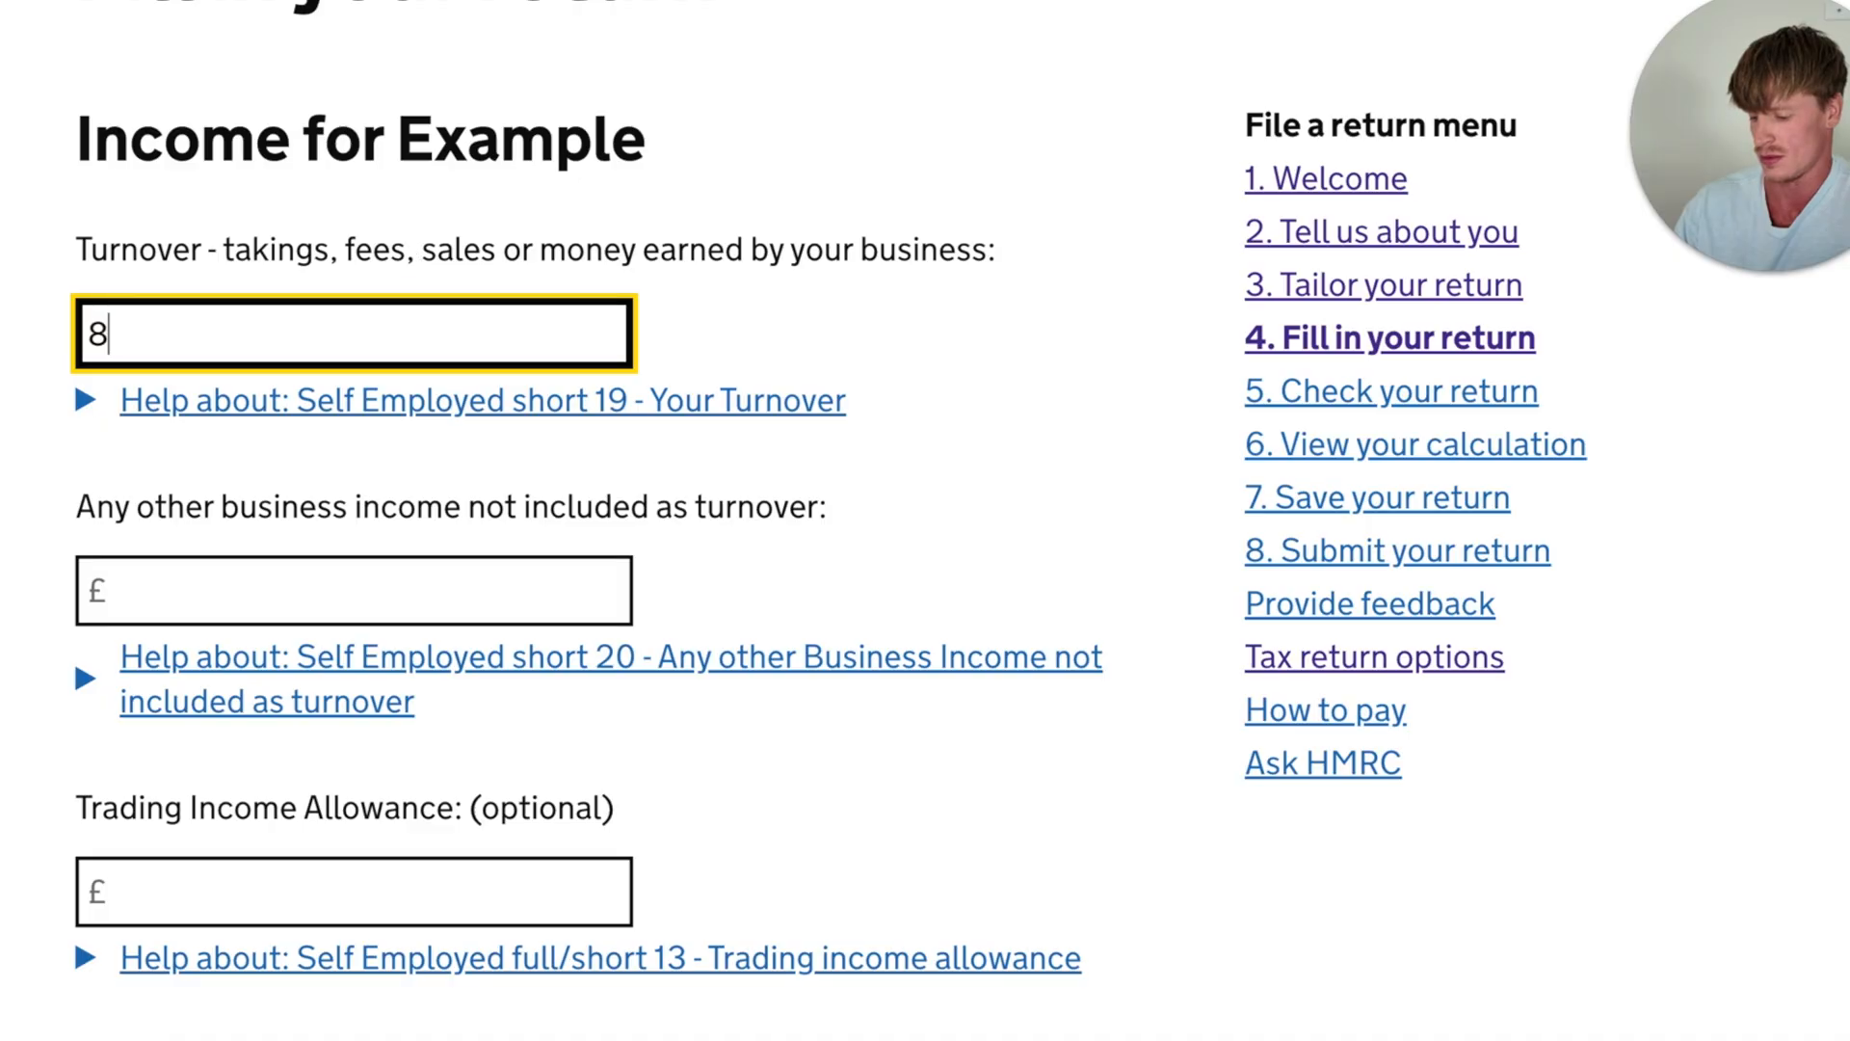
type("0")
type("000")
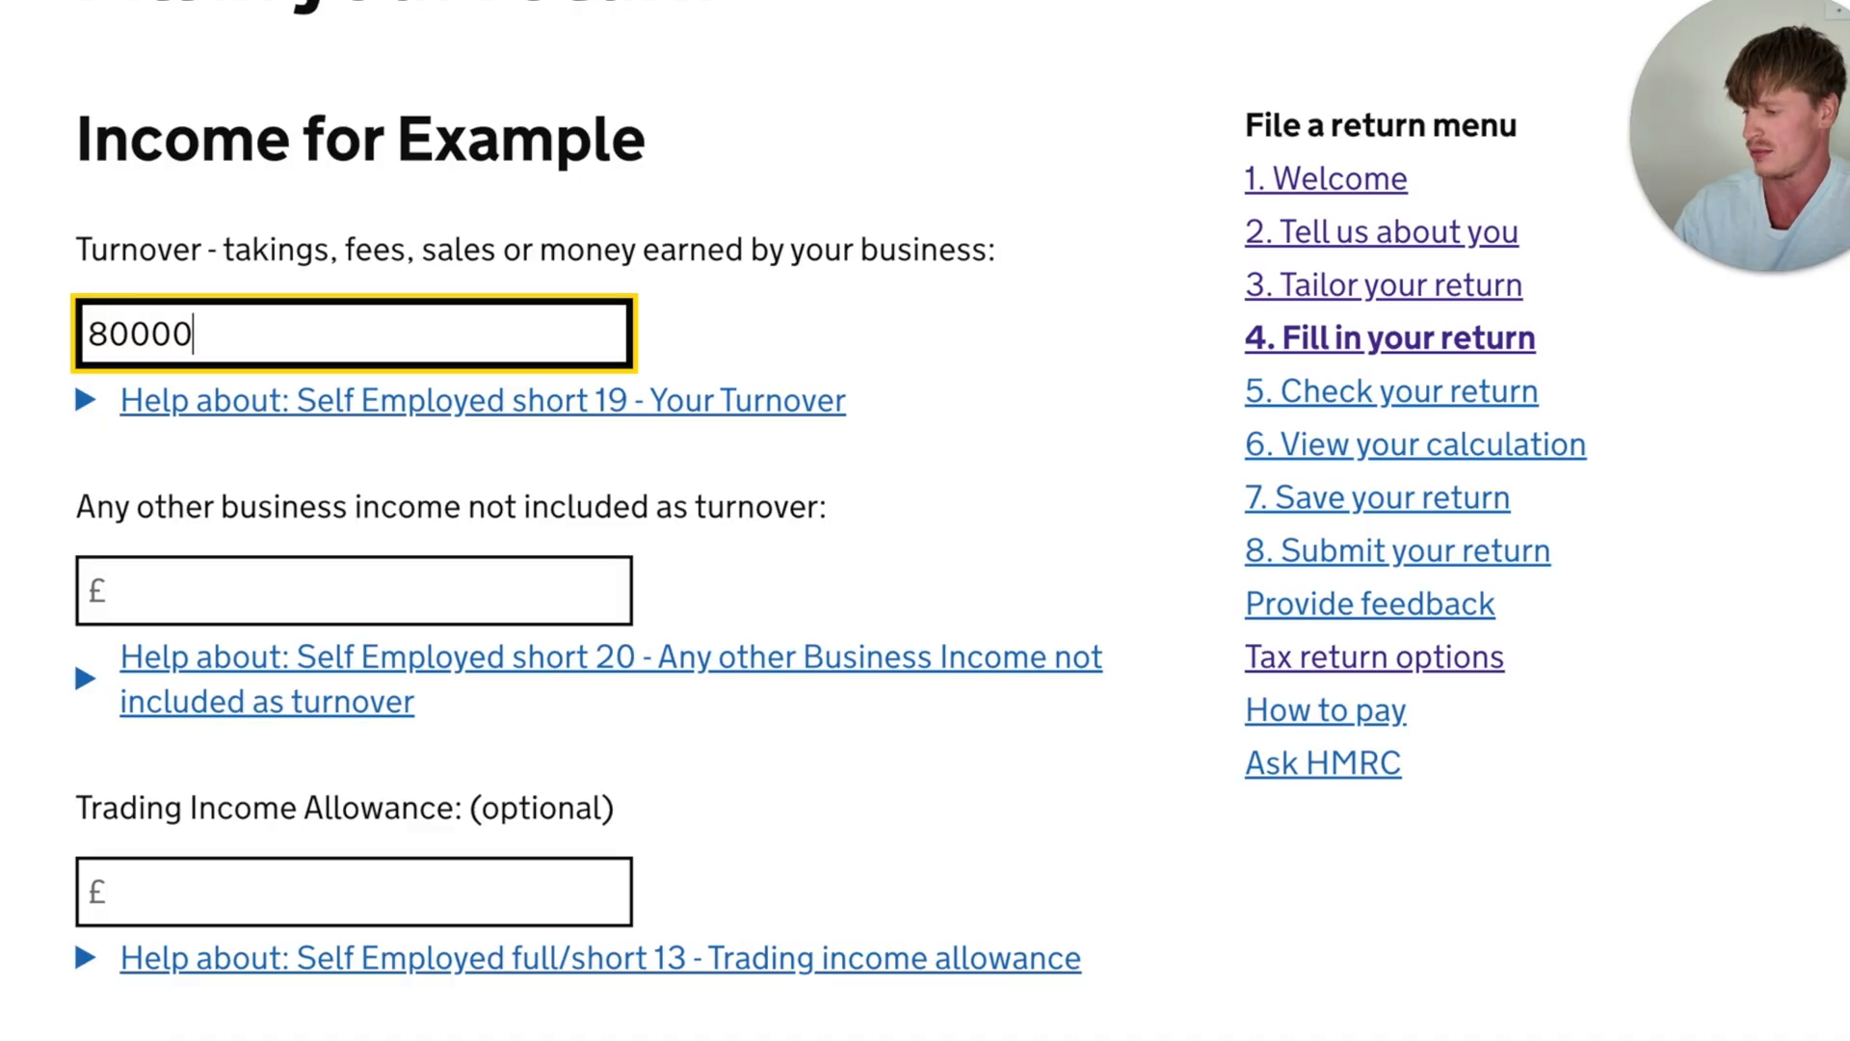
- Review the fields for other business income not included as turnover and the optional Trading Income Allowance
scroll(69, 352, "down", 2)
left_click(70, 352)
left_click_drag(69, 352, 570, 343)
left_click(683, 349)
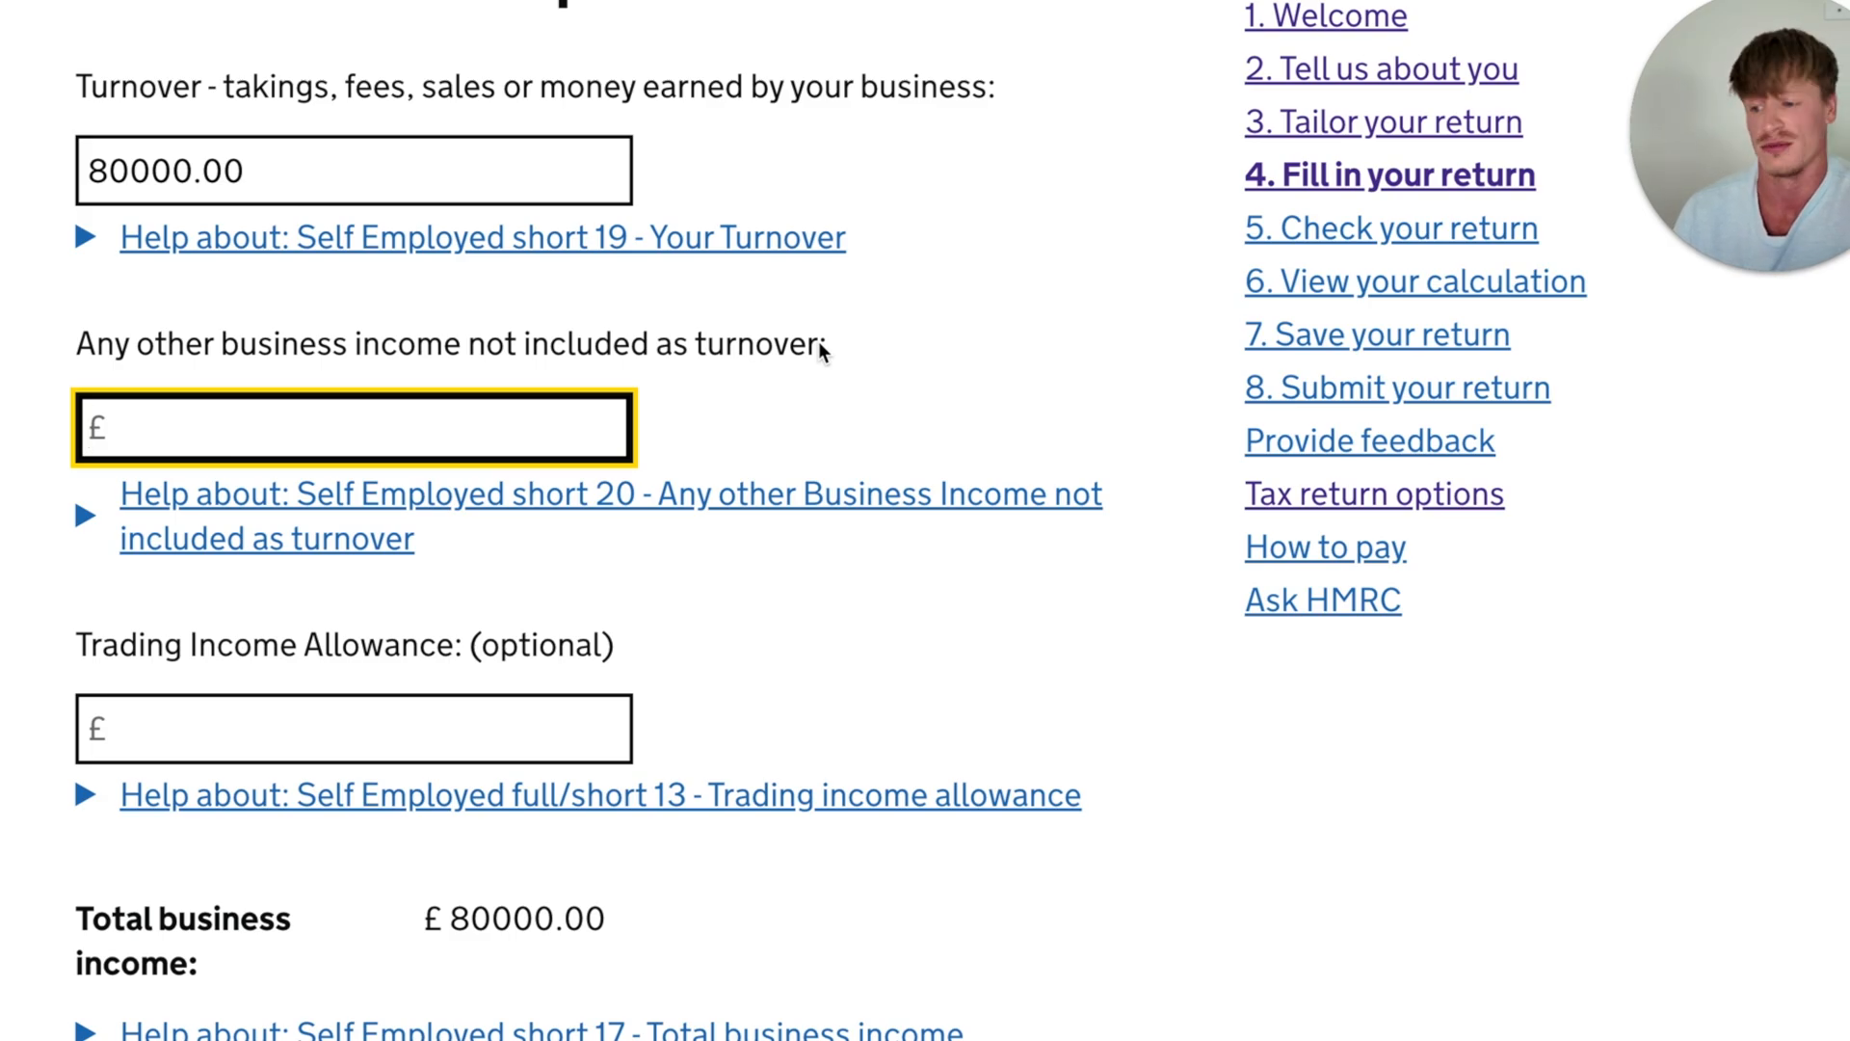
left_click(77, 307)
scroll(77, 306, "down", 3)
left_click_drag(77, 306, 516, 306)
left_click(562, 292)
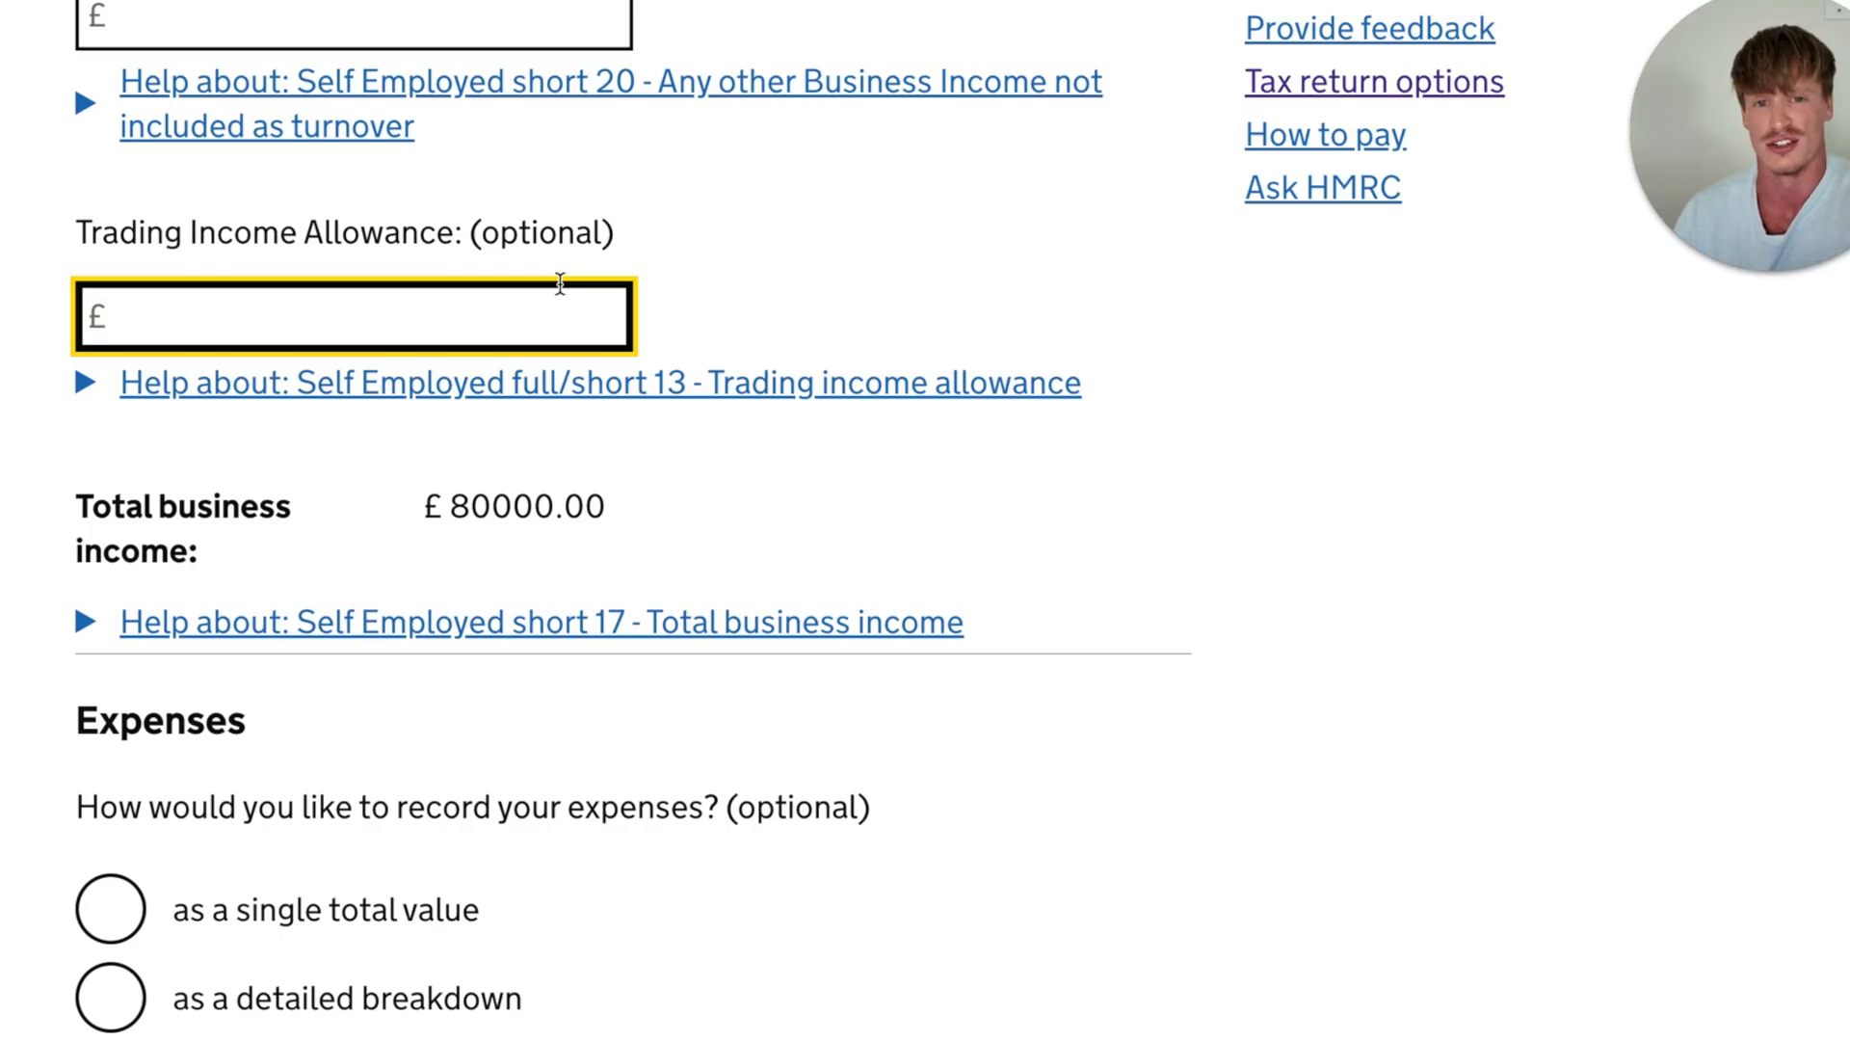
- Review the total business income figure and the question on how to record the business expenses
scroll(559, 281, "down", 3)
left_click_drag(626, 234, 364, 241)
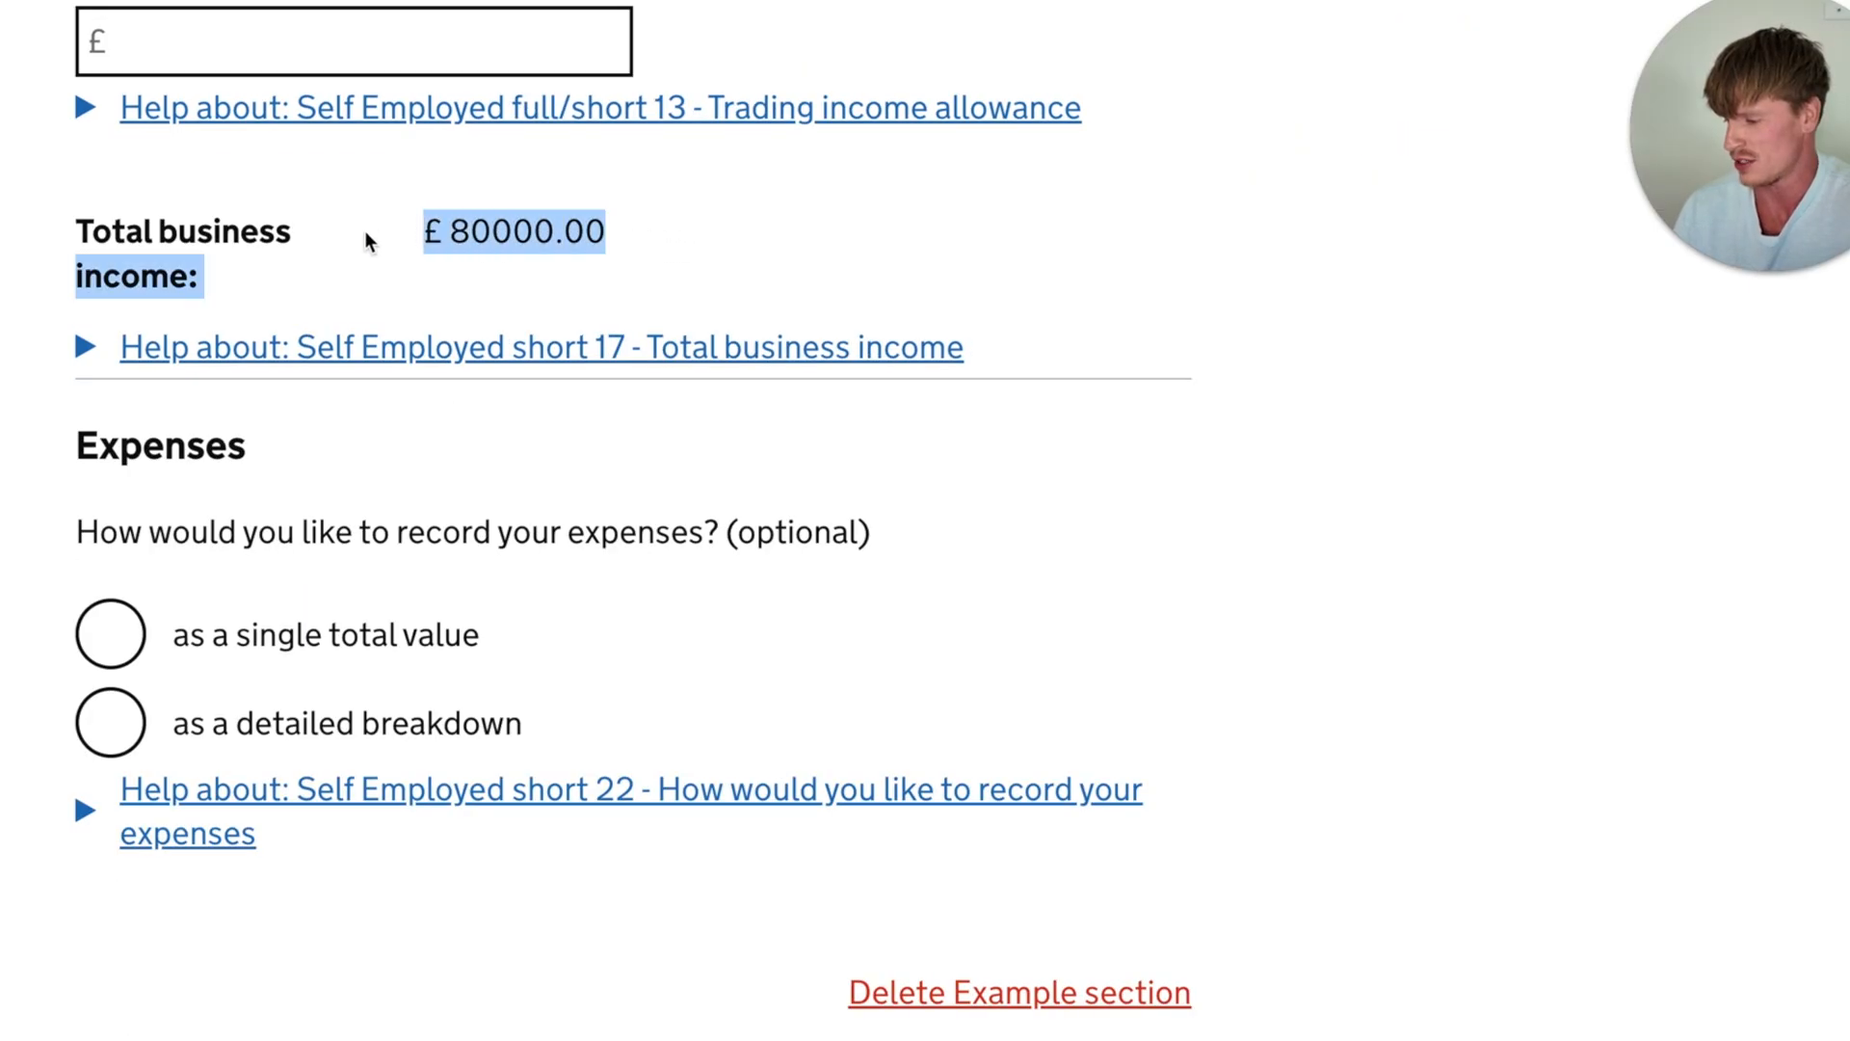
left_click(659, 253)
scroll(659, 250, "down", 2)
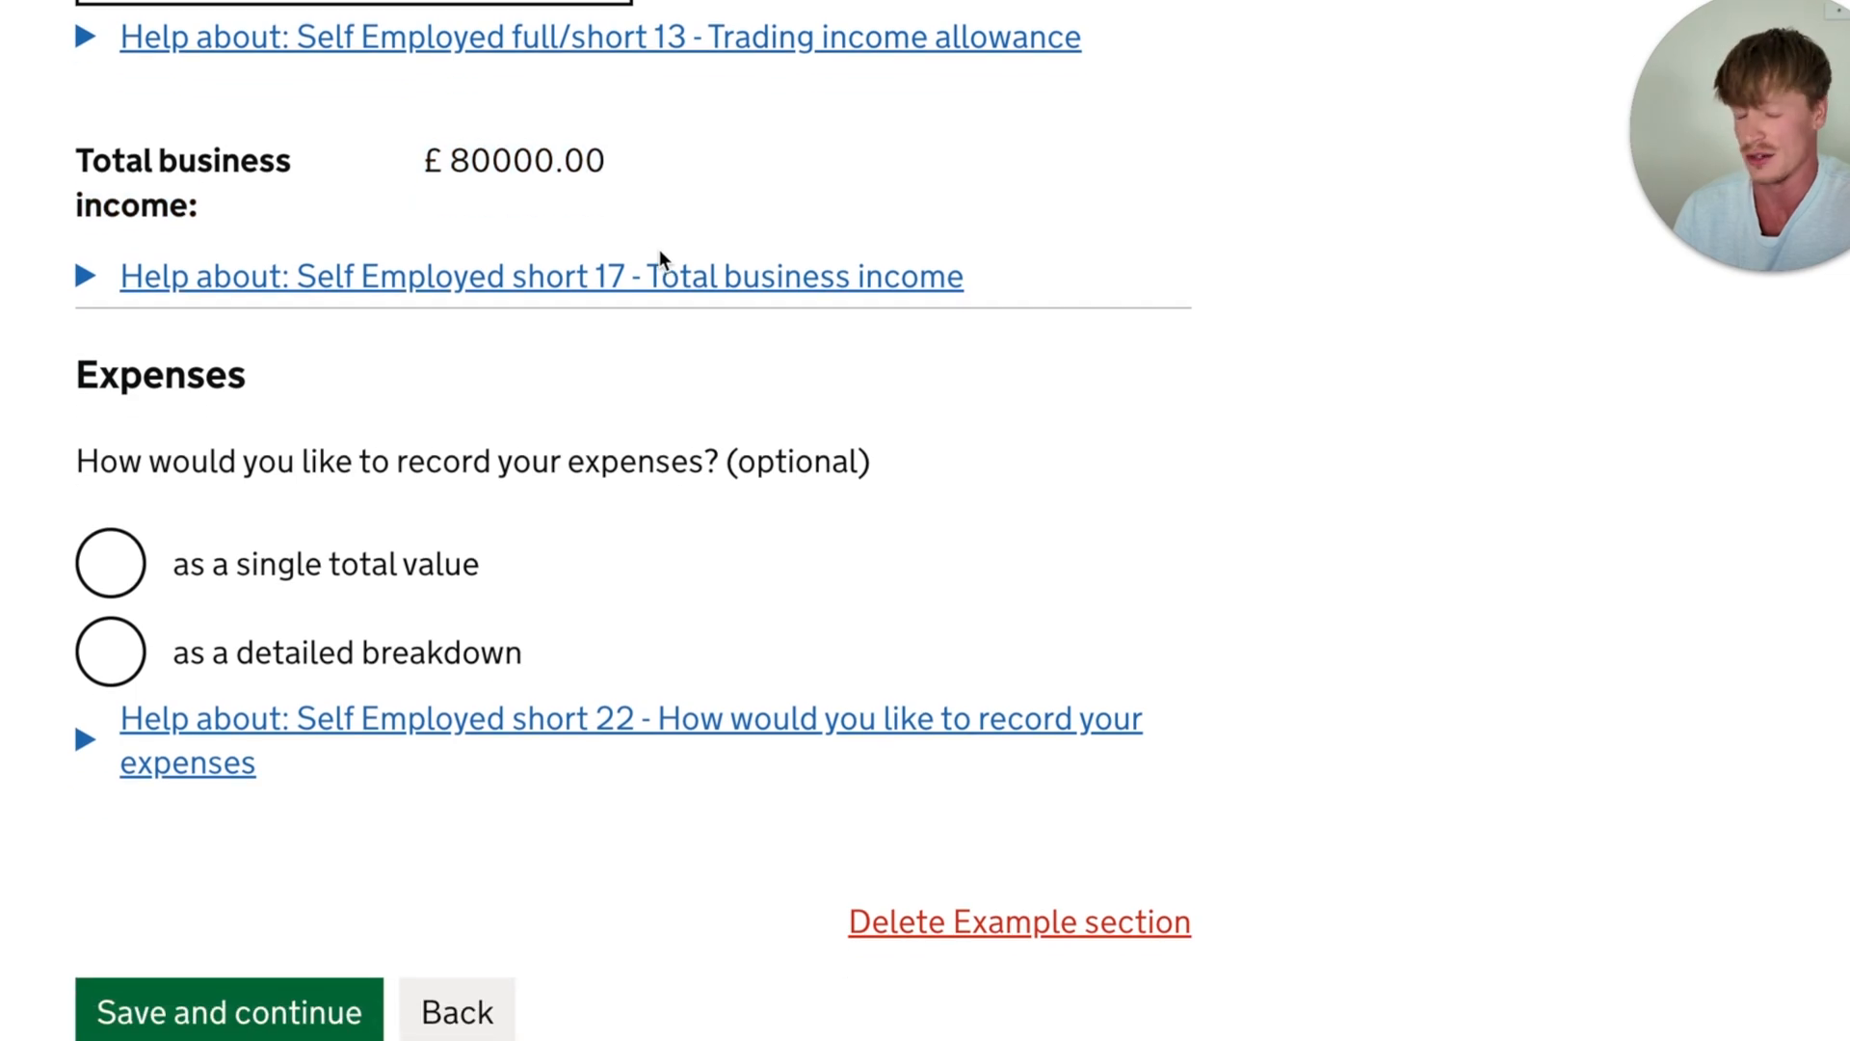
scroll(659, 249, "down", 3)
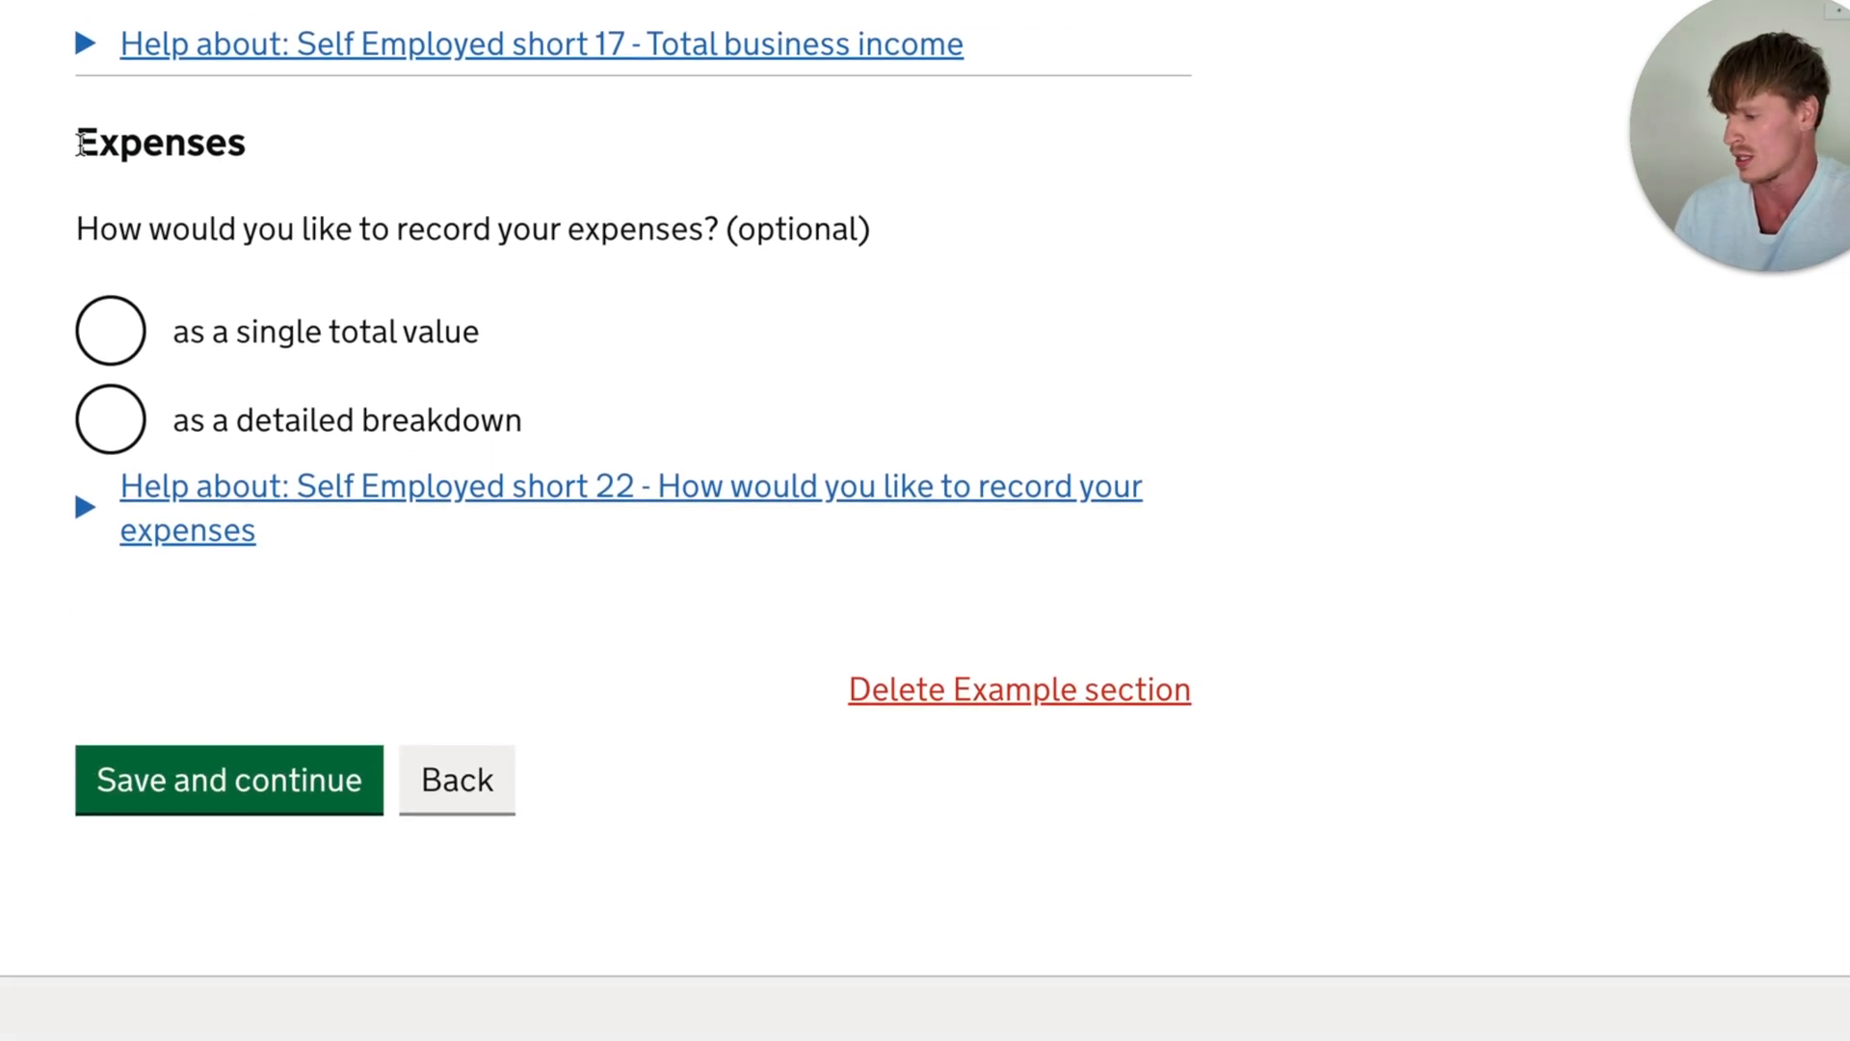
left_click_drag(80, 144, 252, 162)
left_click(221, 235)
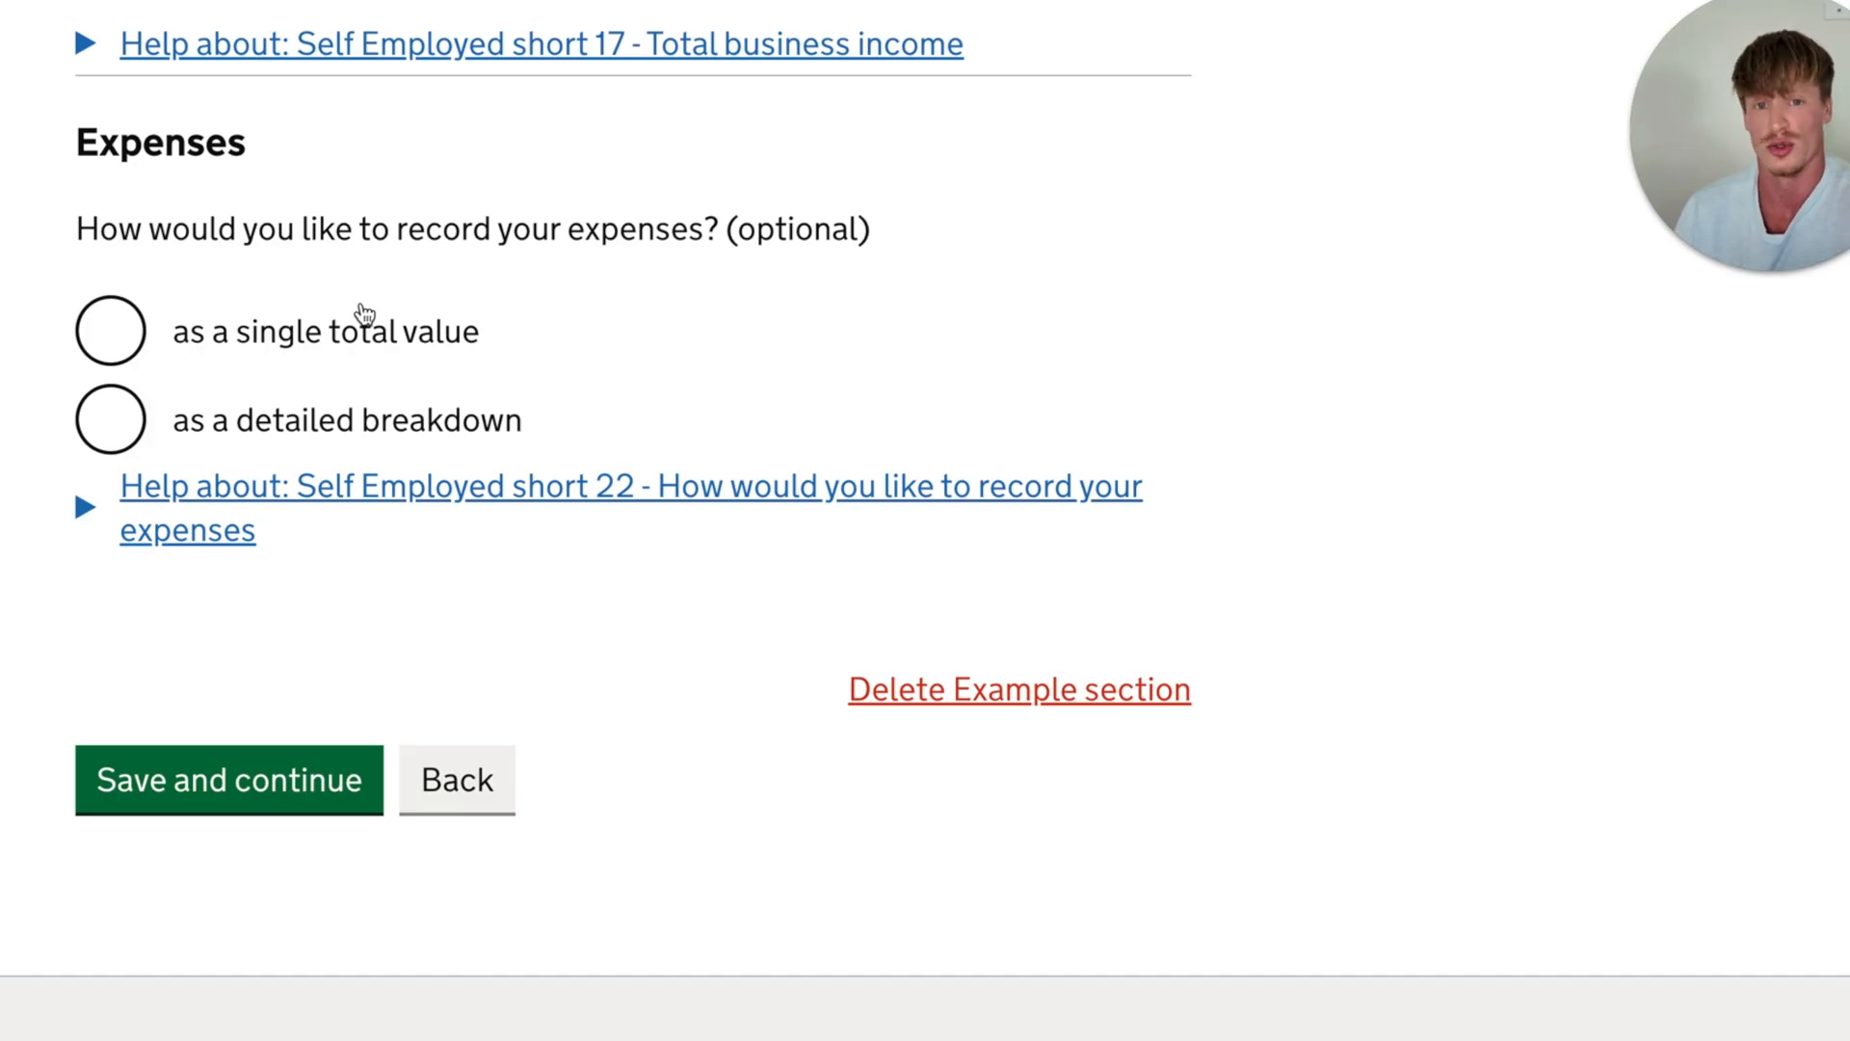
- Choose to record the expenses as a single total value and open the Total allowable expenses field for entry
left_click(126, 345)
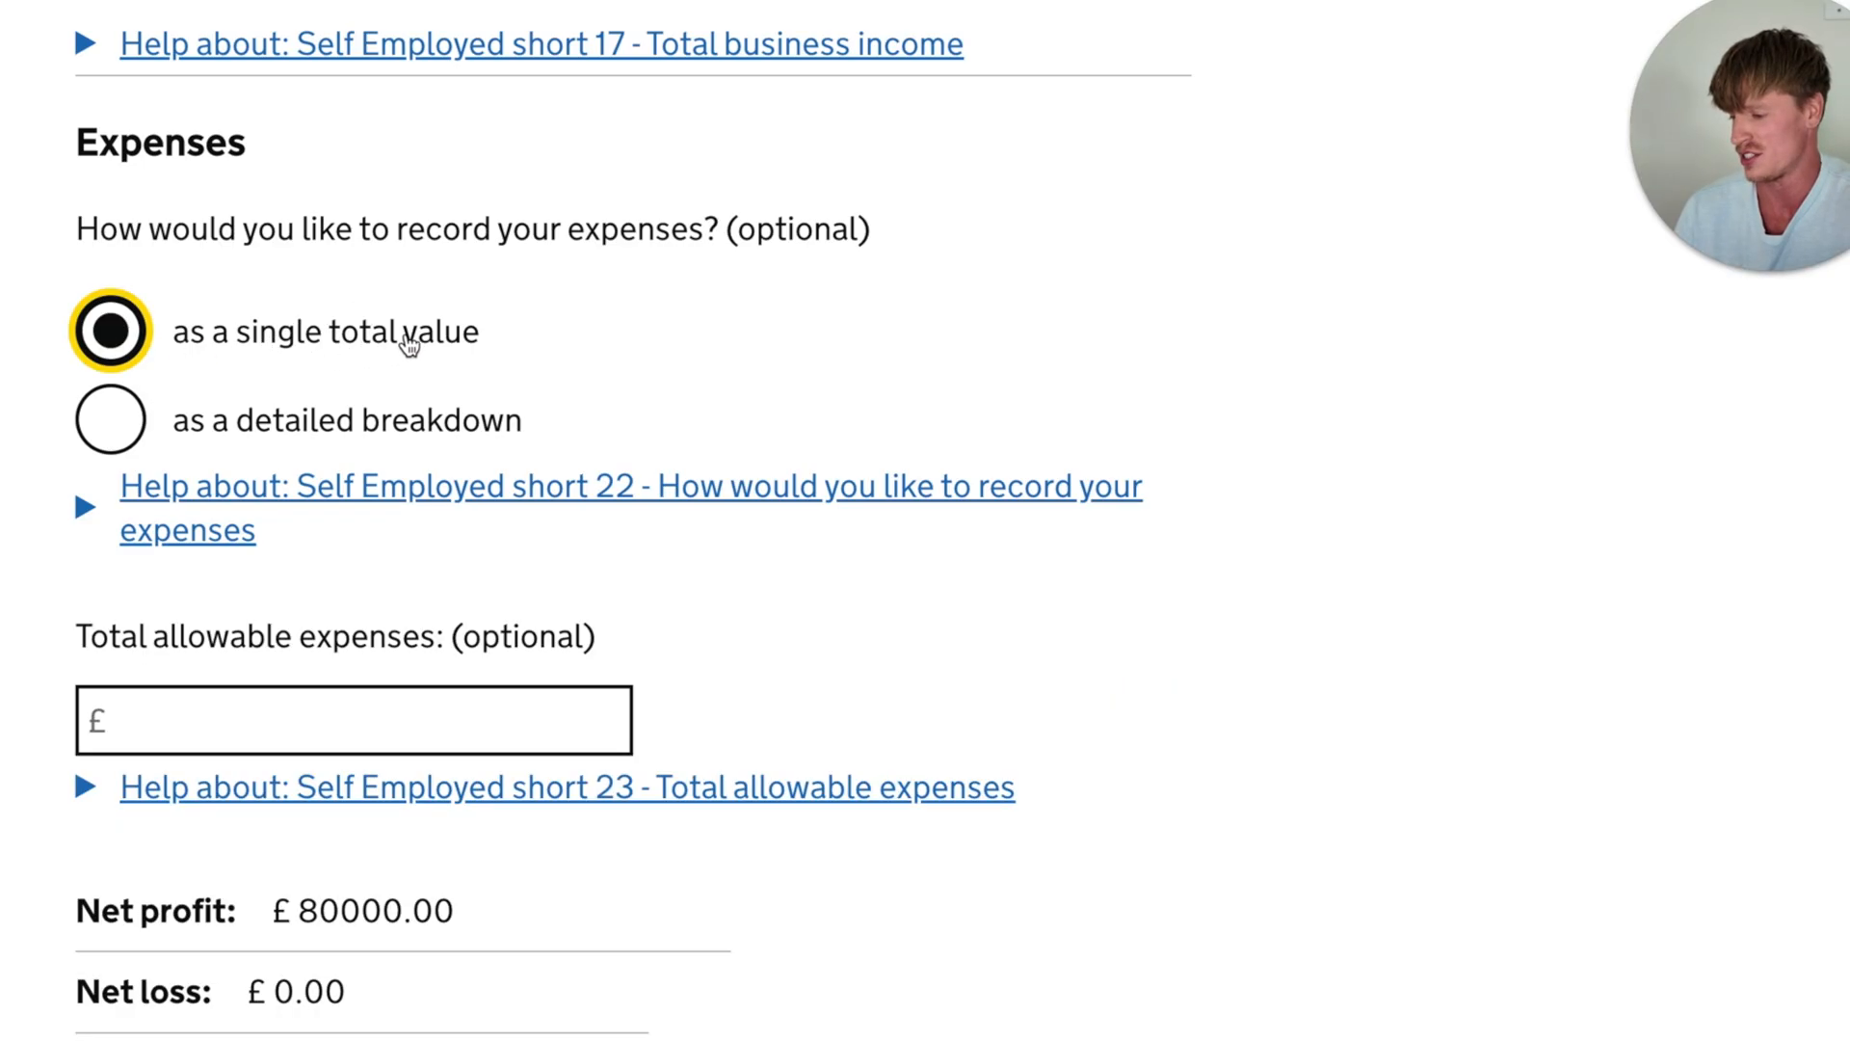
scroll(612, 320, "down", 3)
left_click_drag(78, 280, 491, 313)
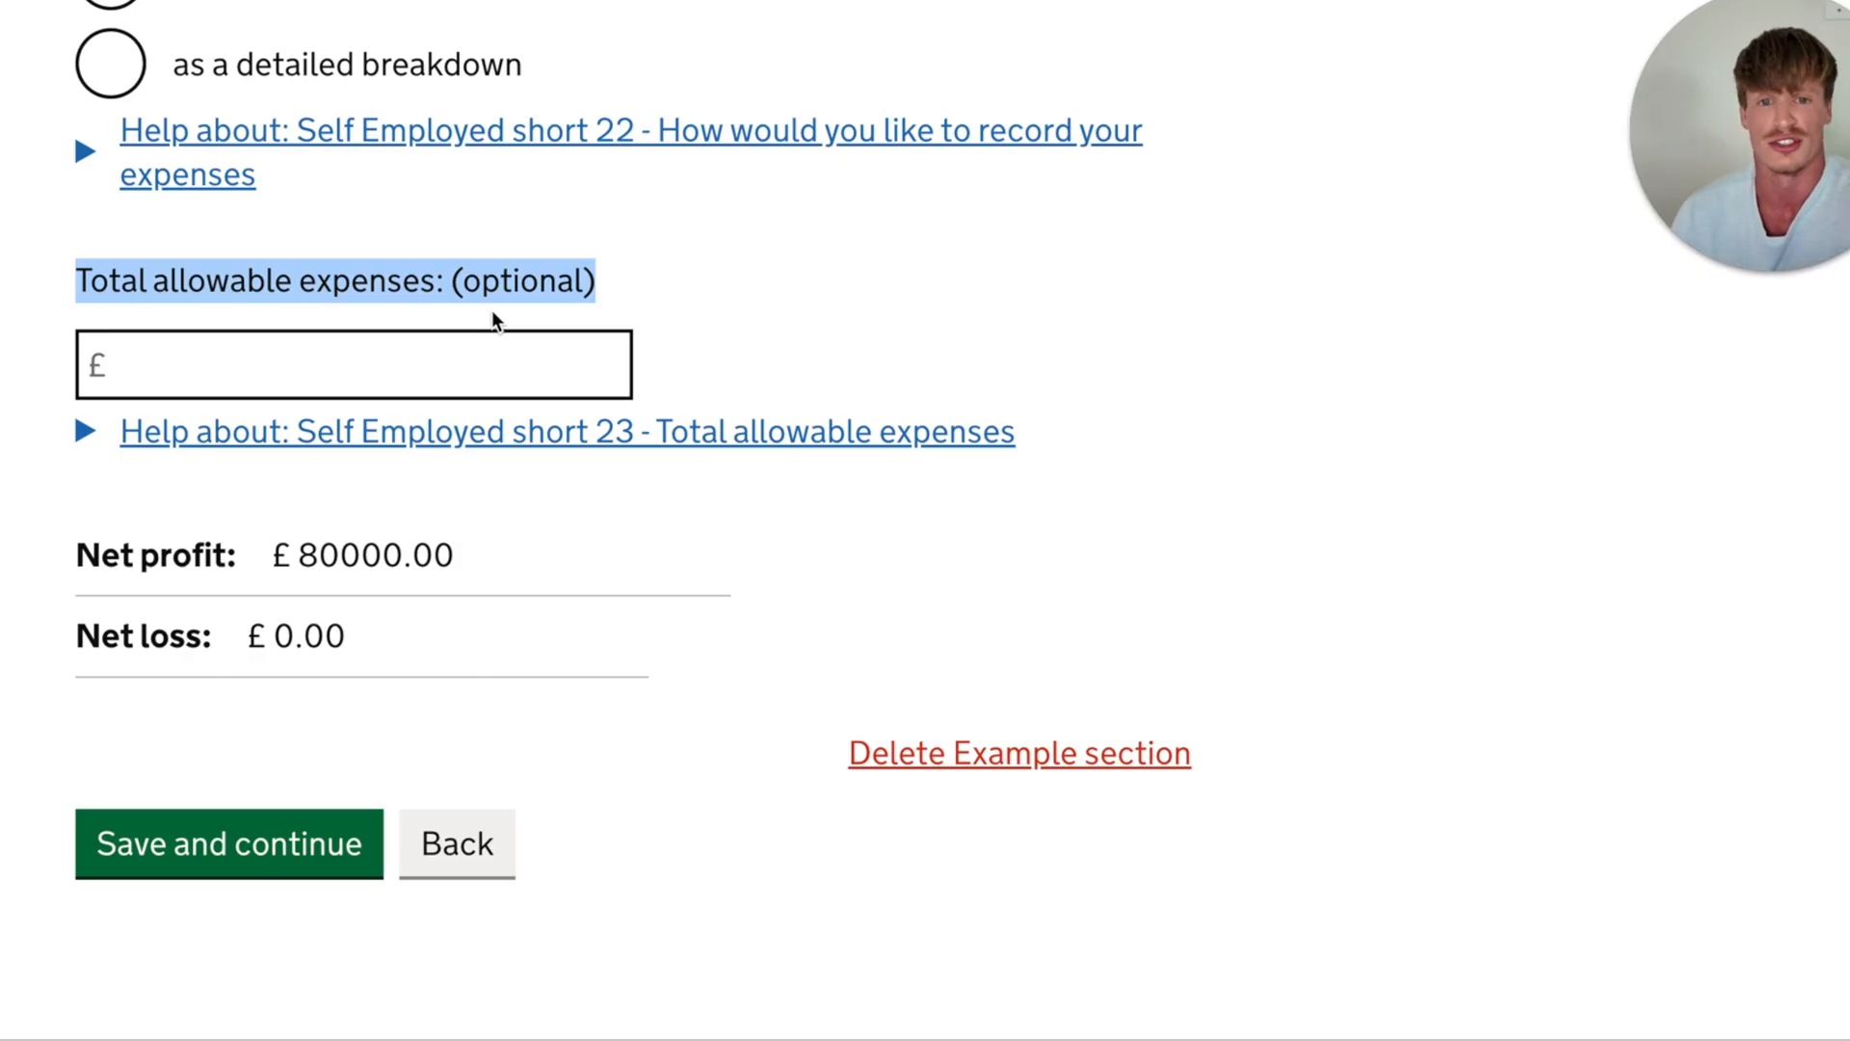
left_click(426, 359)
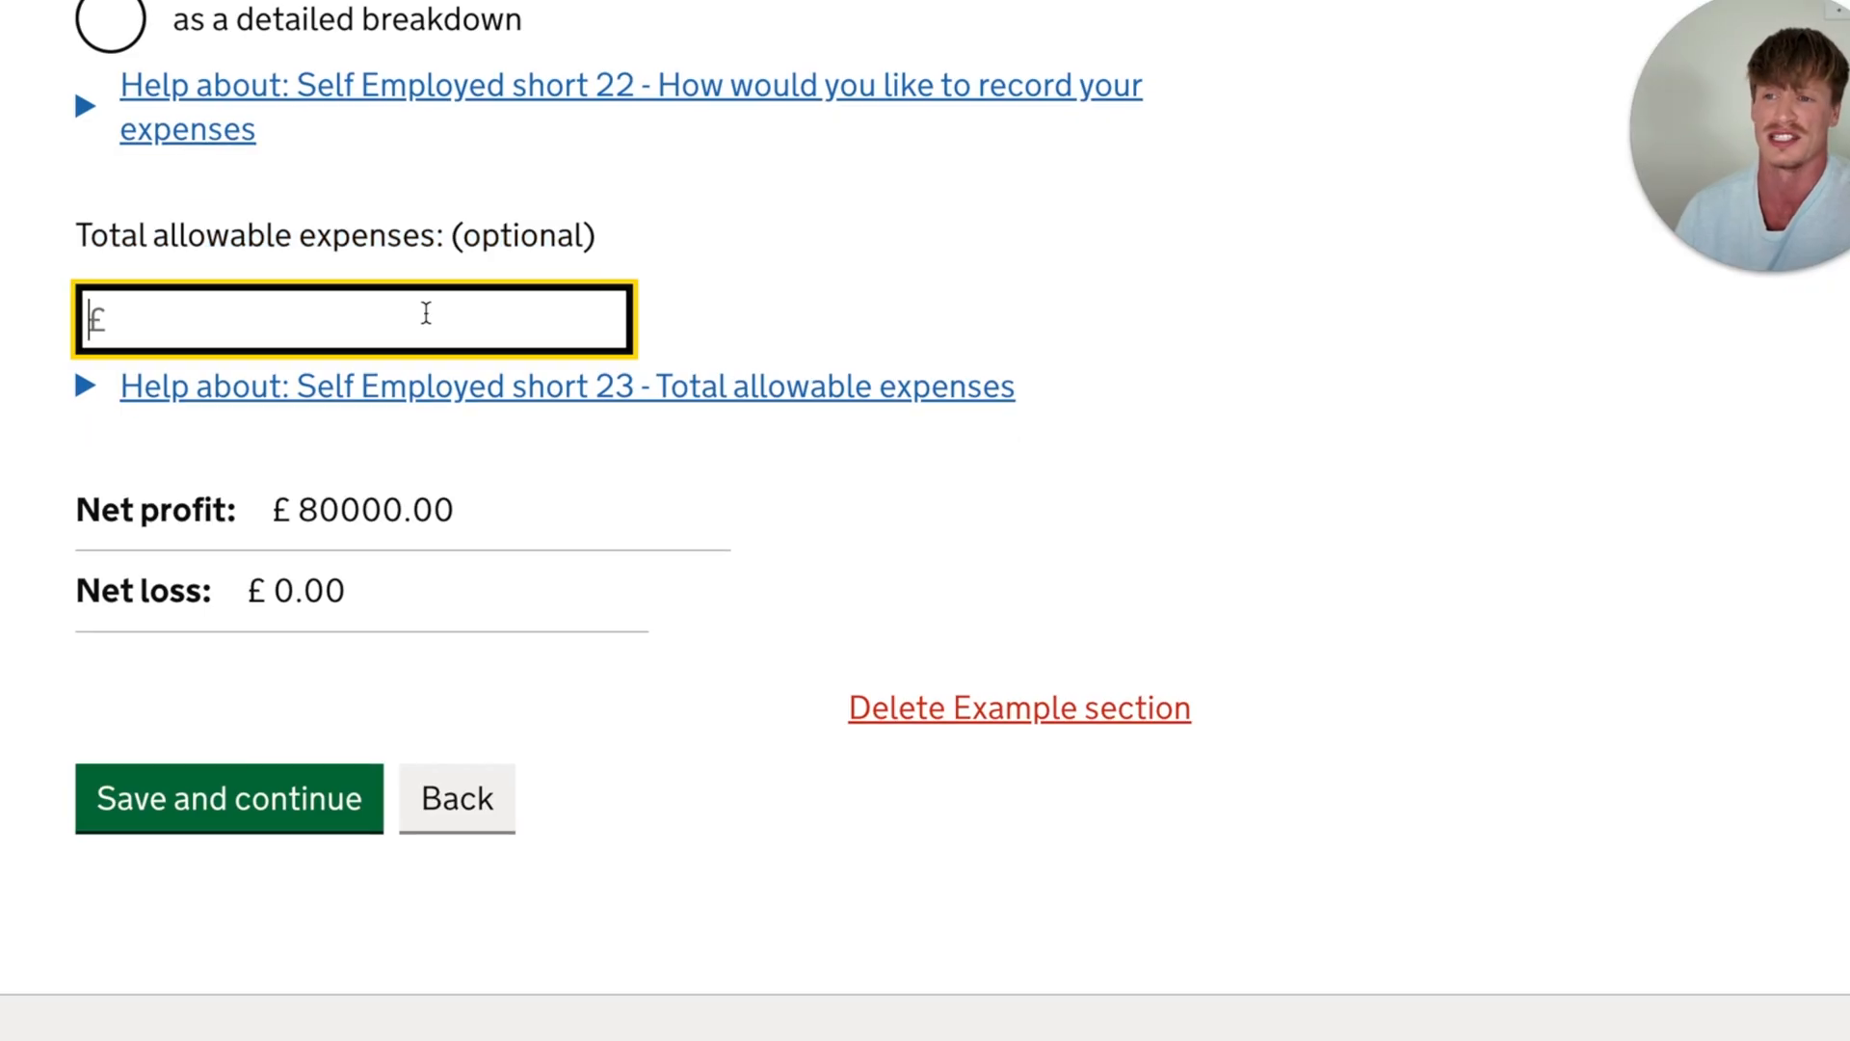
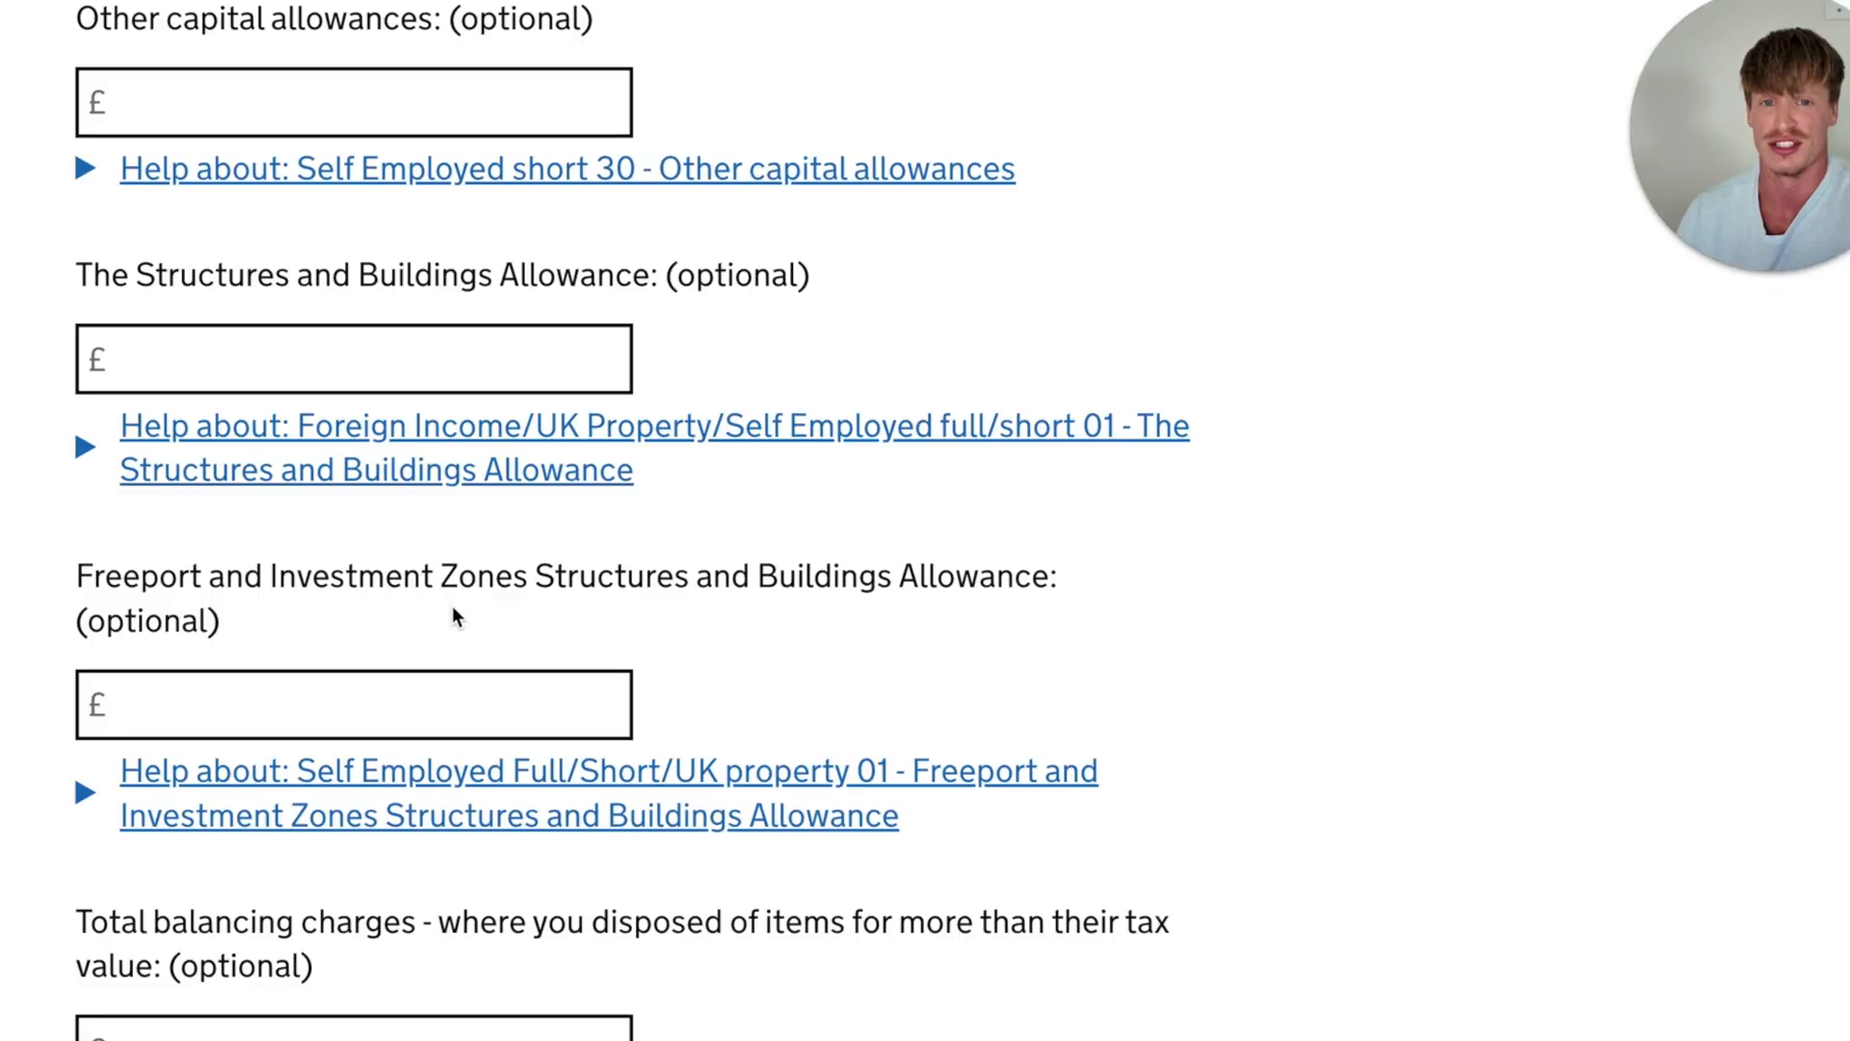
- Review the optional capital allowances fields, then the own-use goods and brought-forward loss fields under other tax adjustments
scroll(451, 616, "down", 1)
scroll(448, 631, "down", 1)
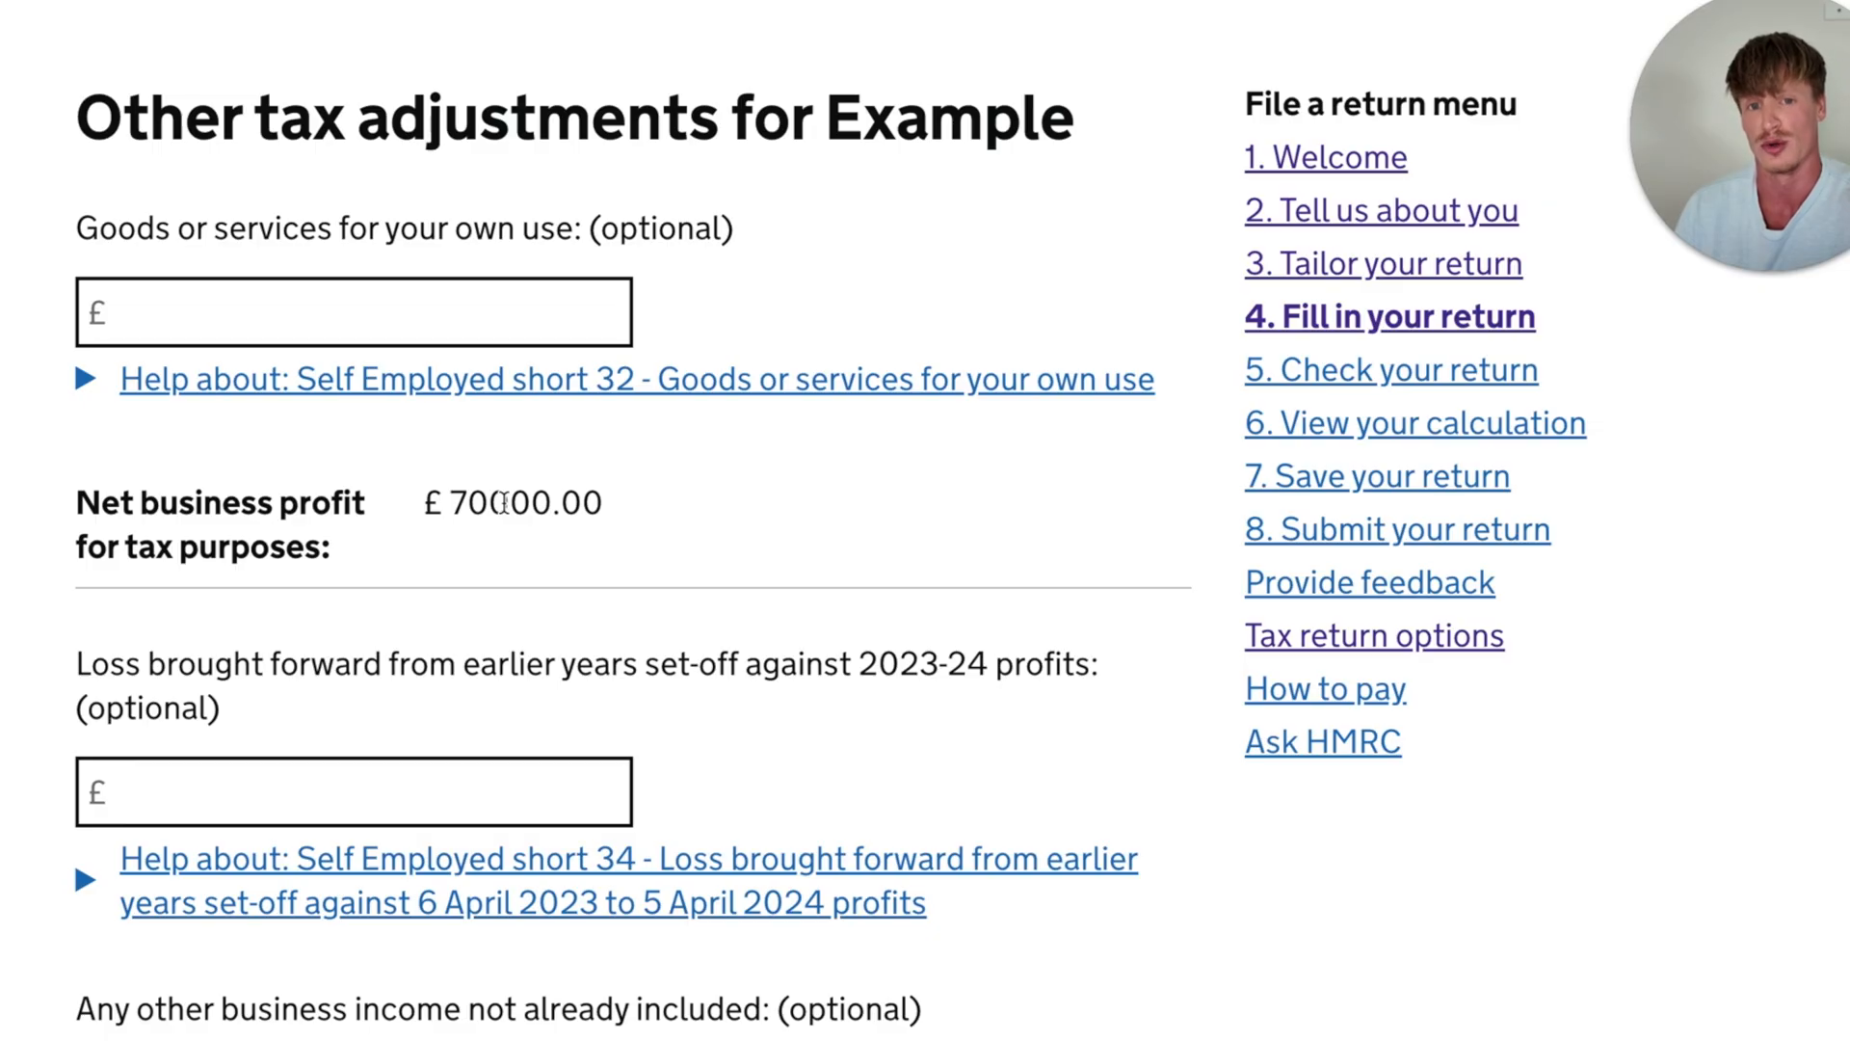
scroll(83, 226, "up", 1)
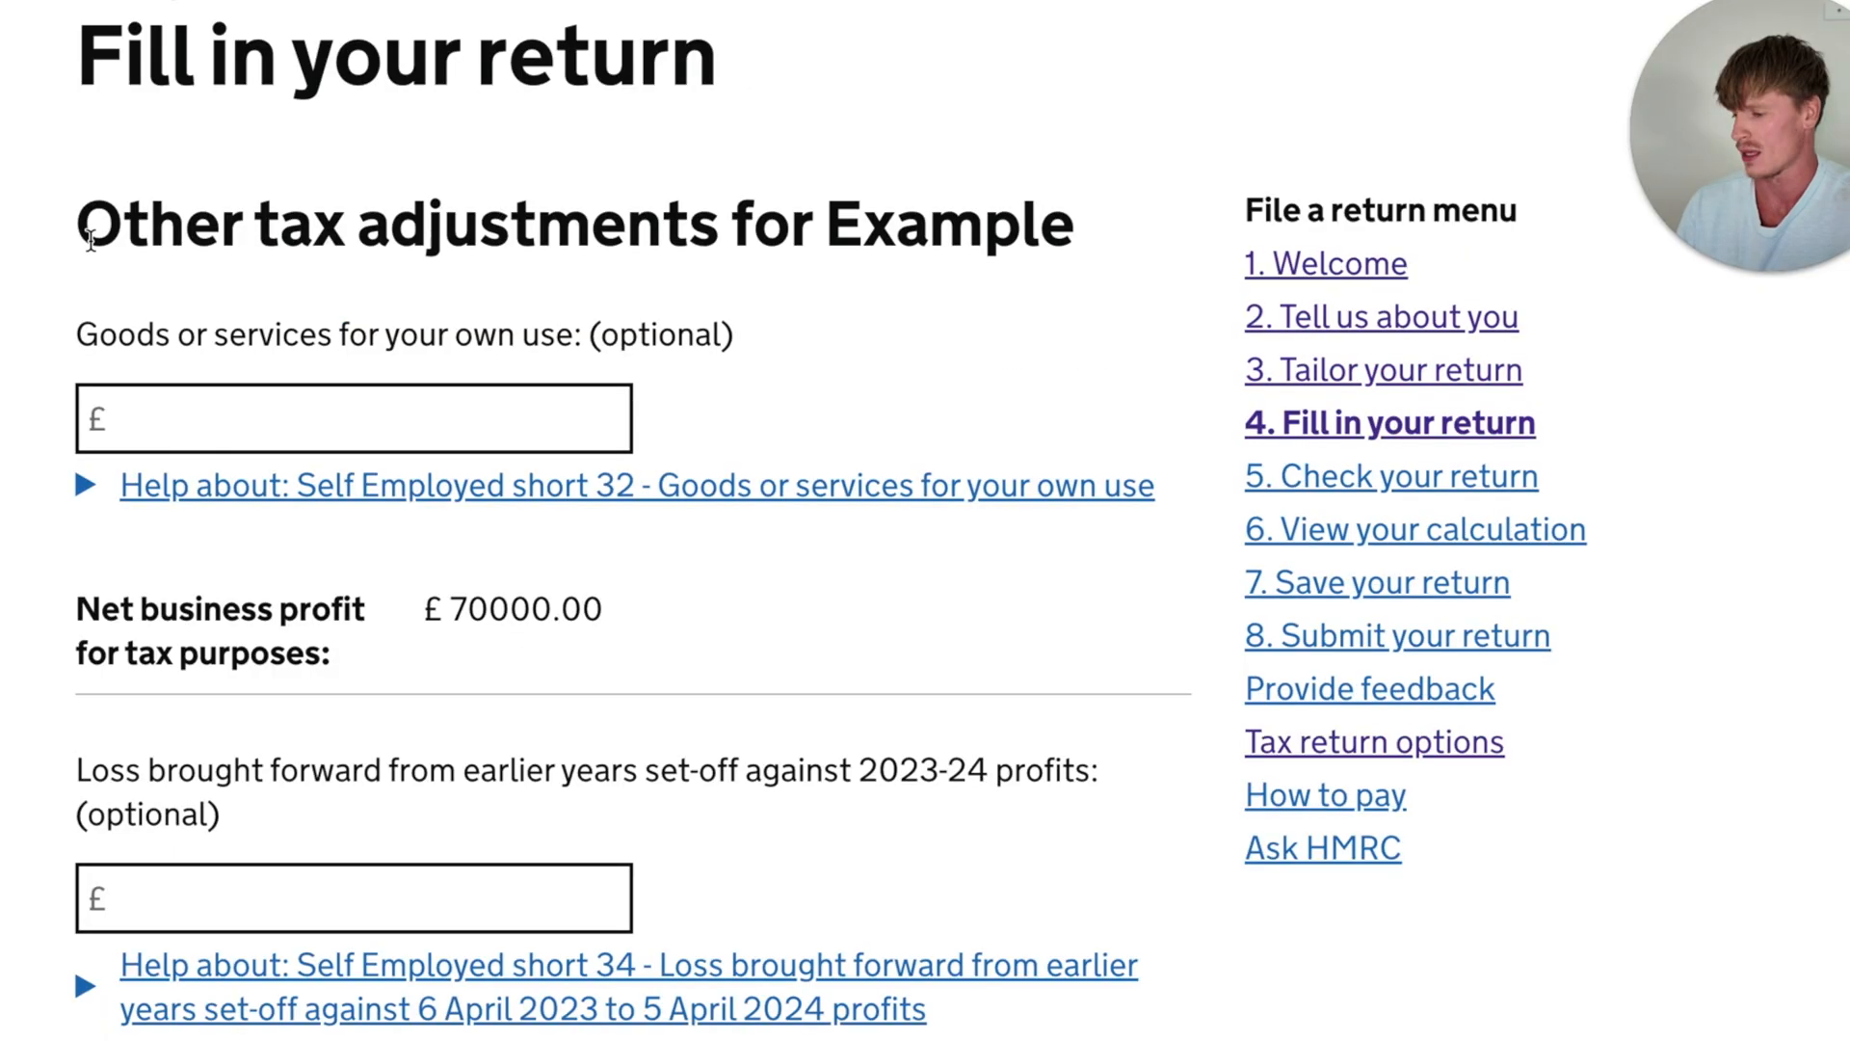
scroll(83, 226, "down", 1)
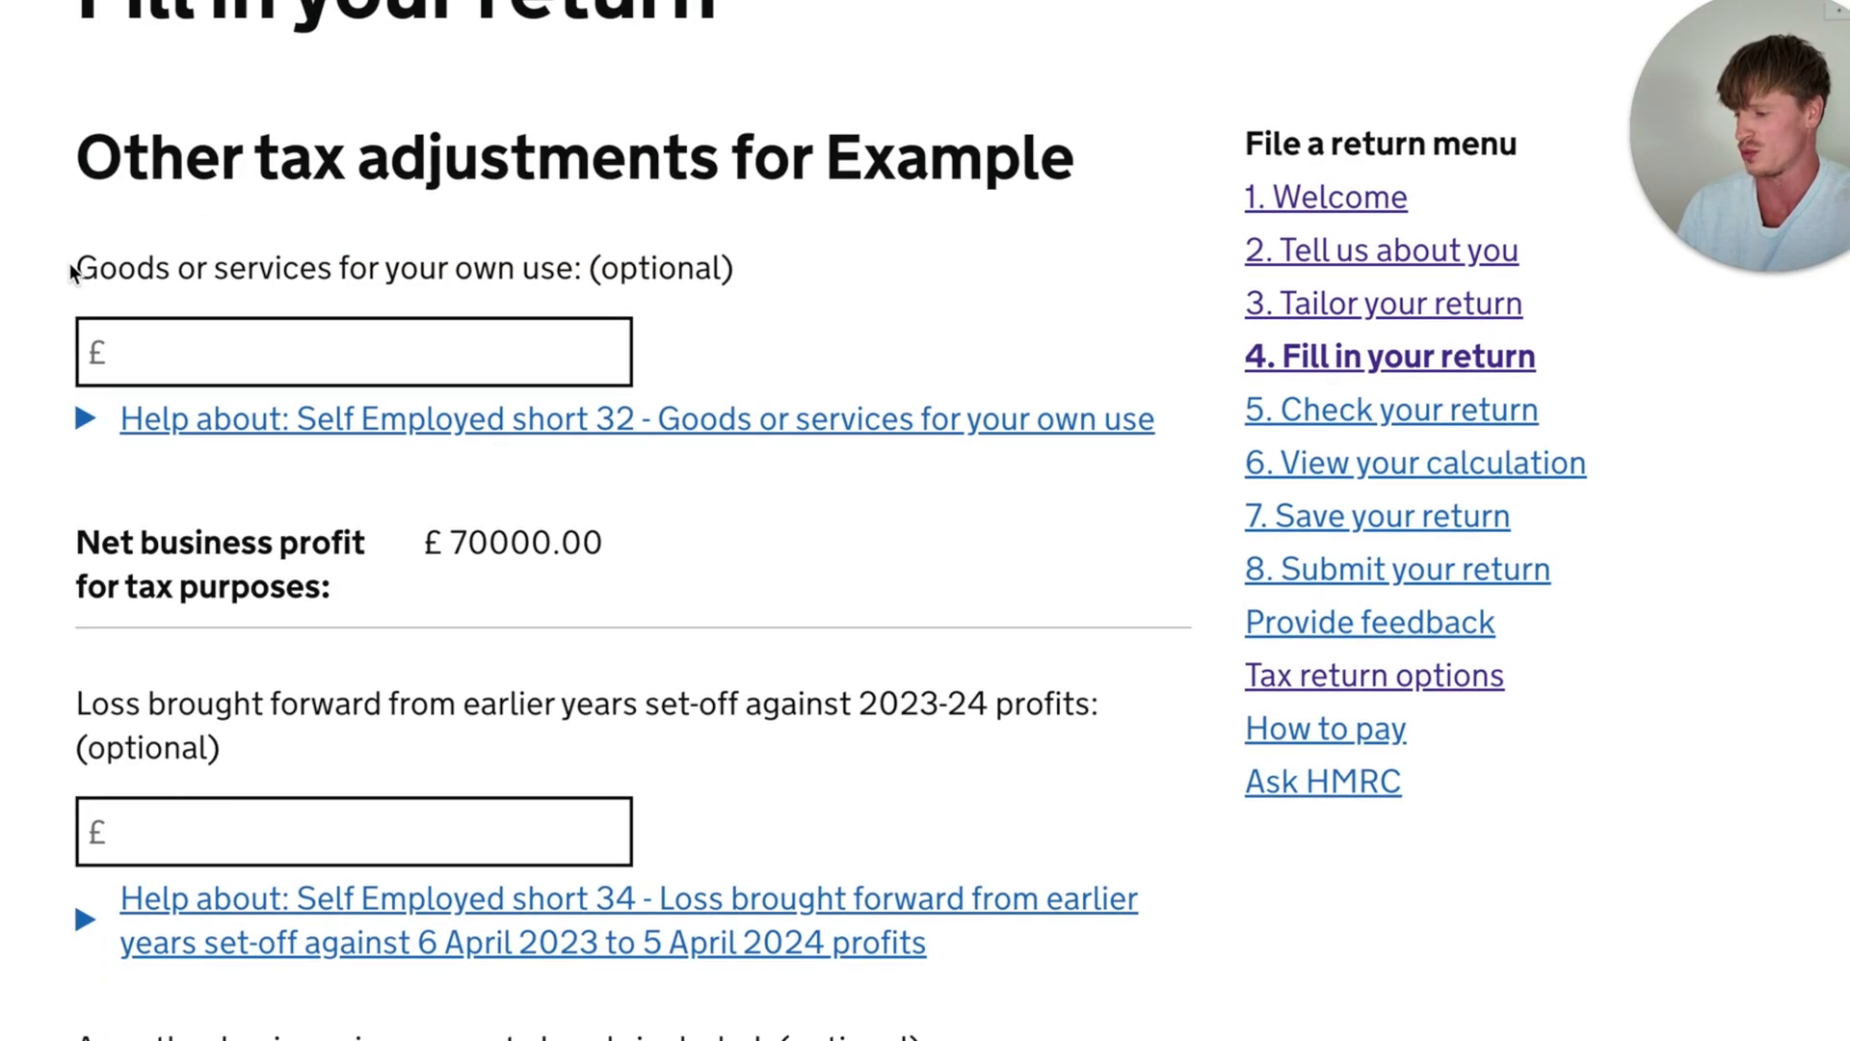
left_click_drag(77, 269, 595, 270)
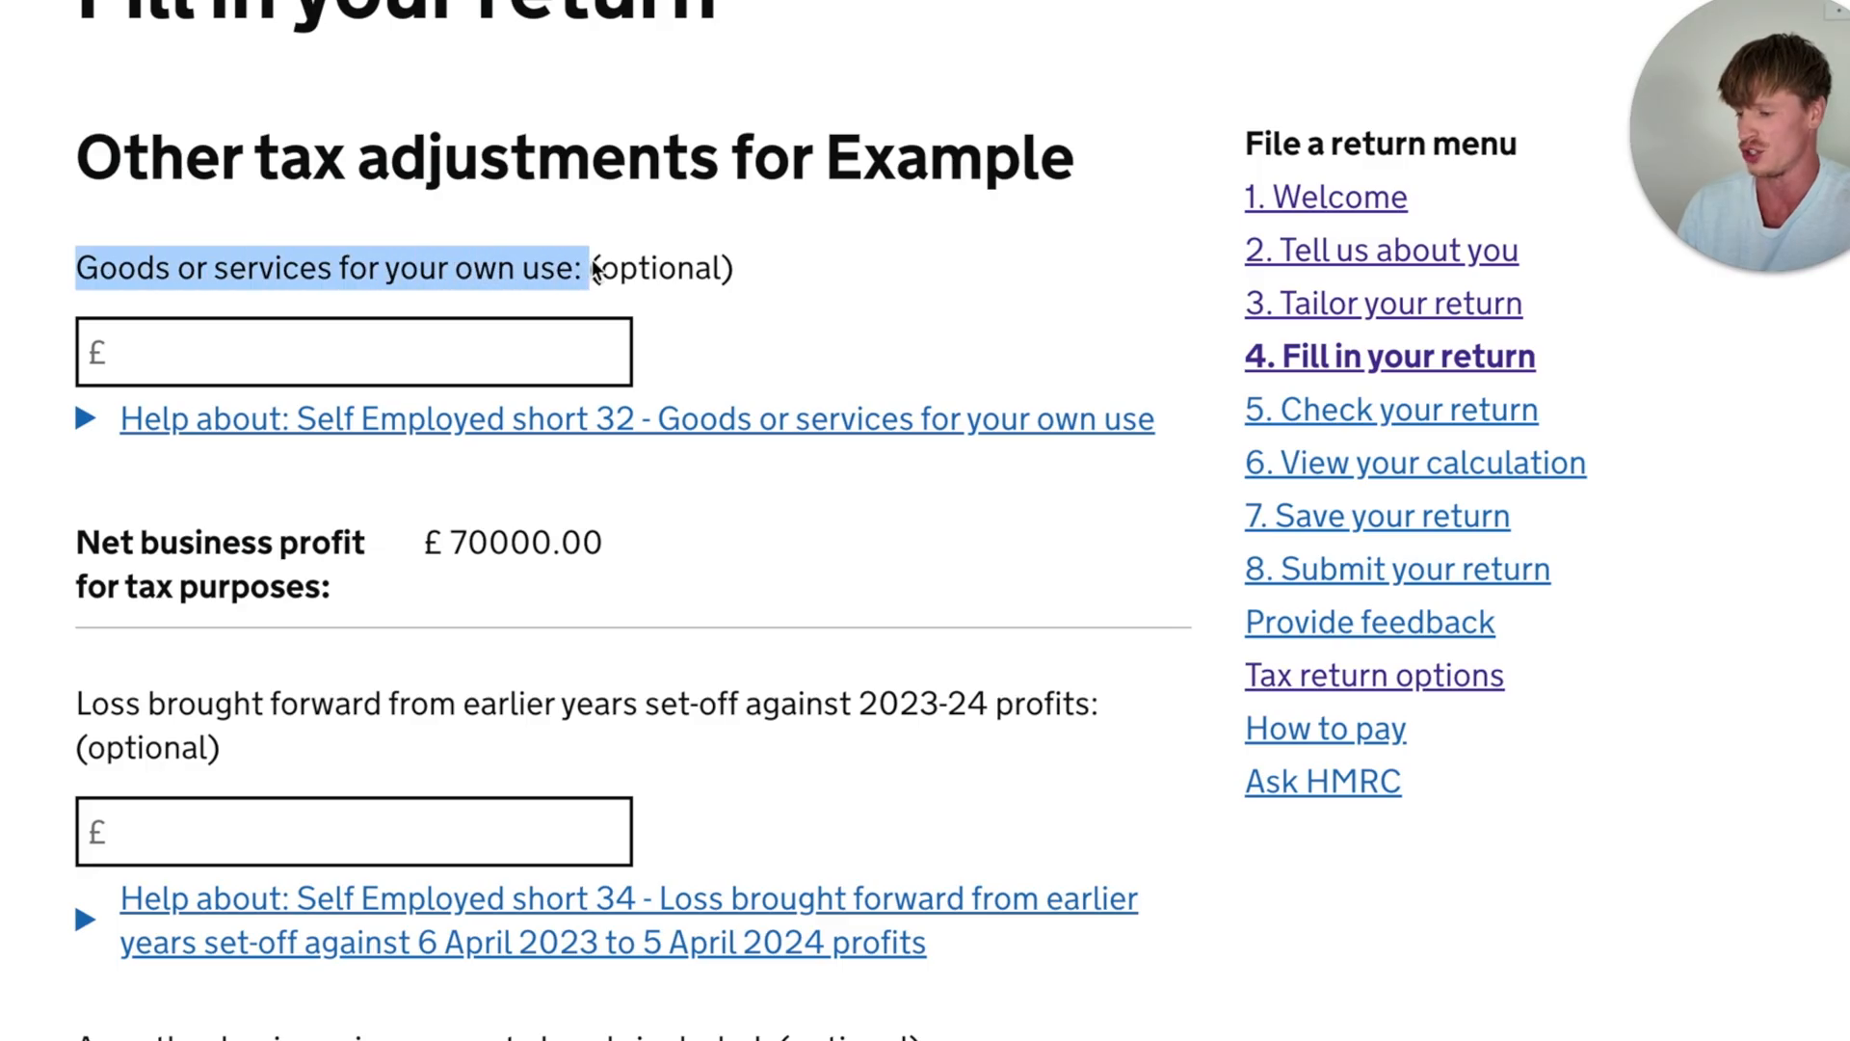
left_click(702, 266)
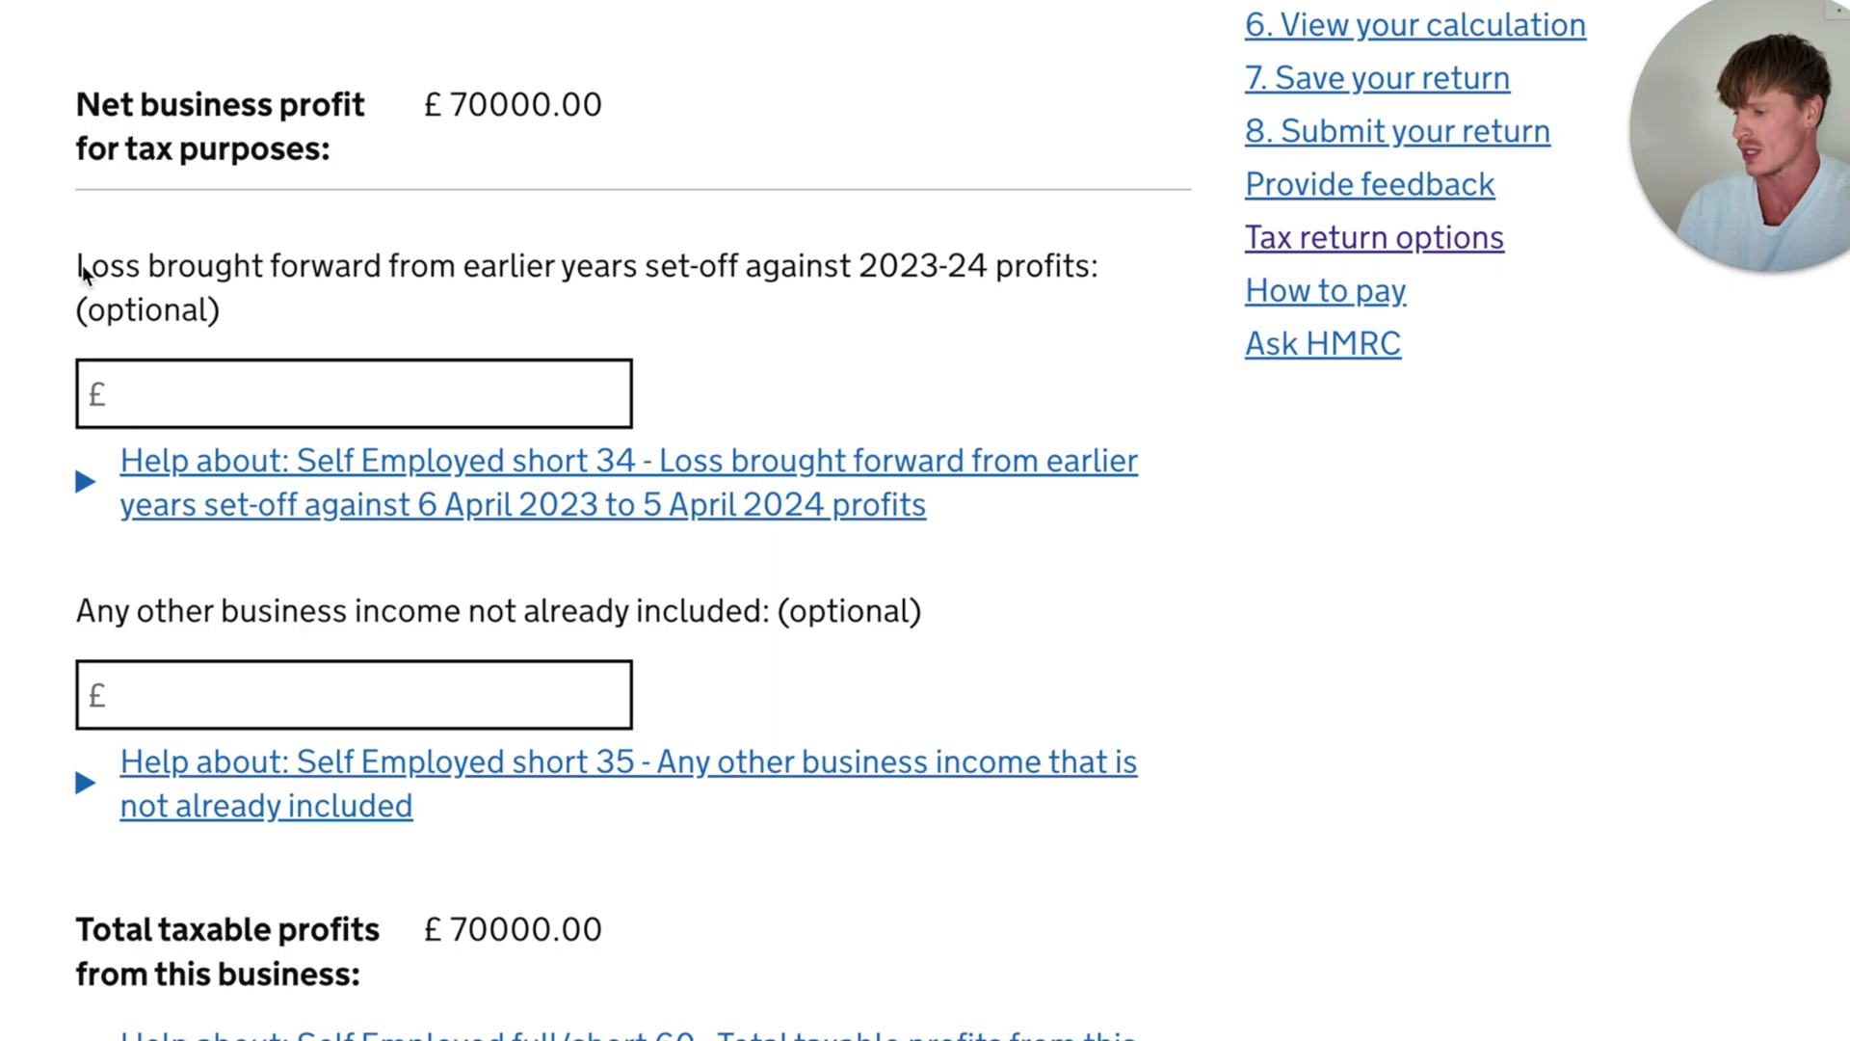
left_click_drag(78, 267, 718, 279)
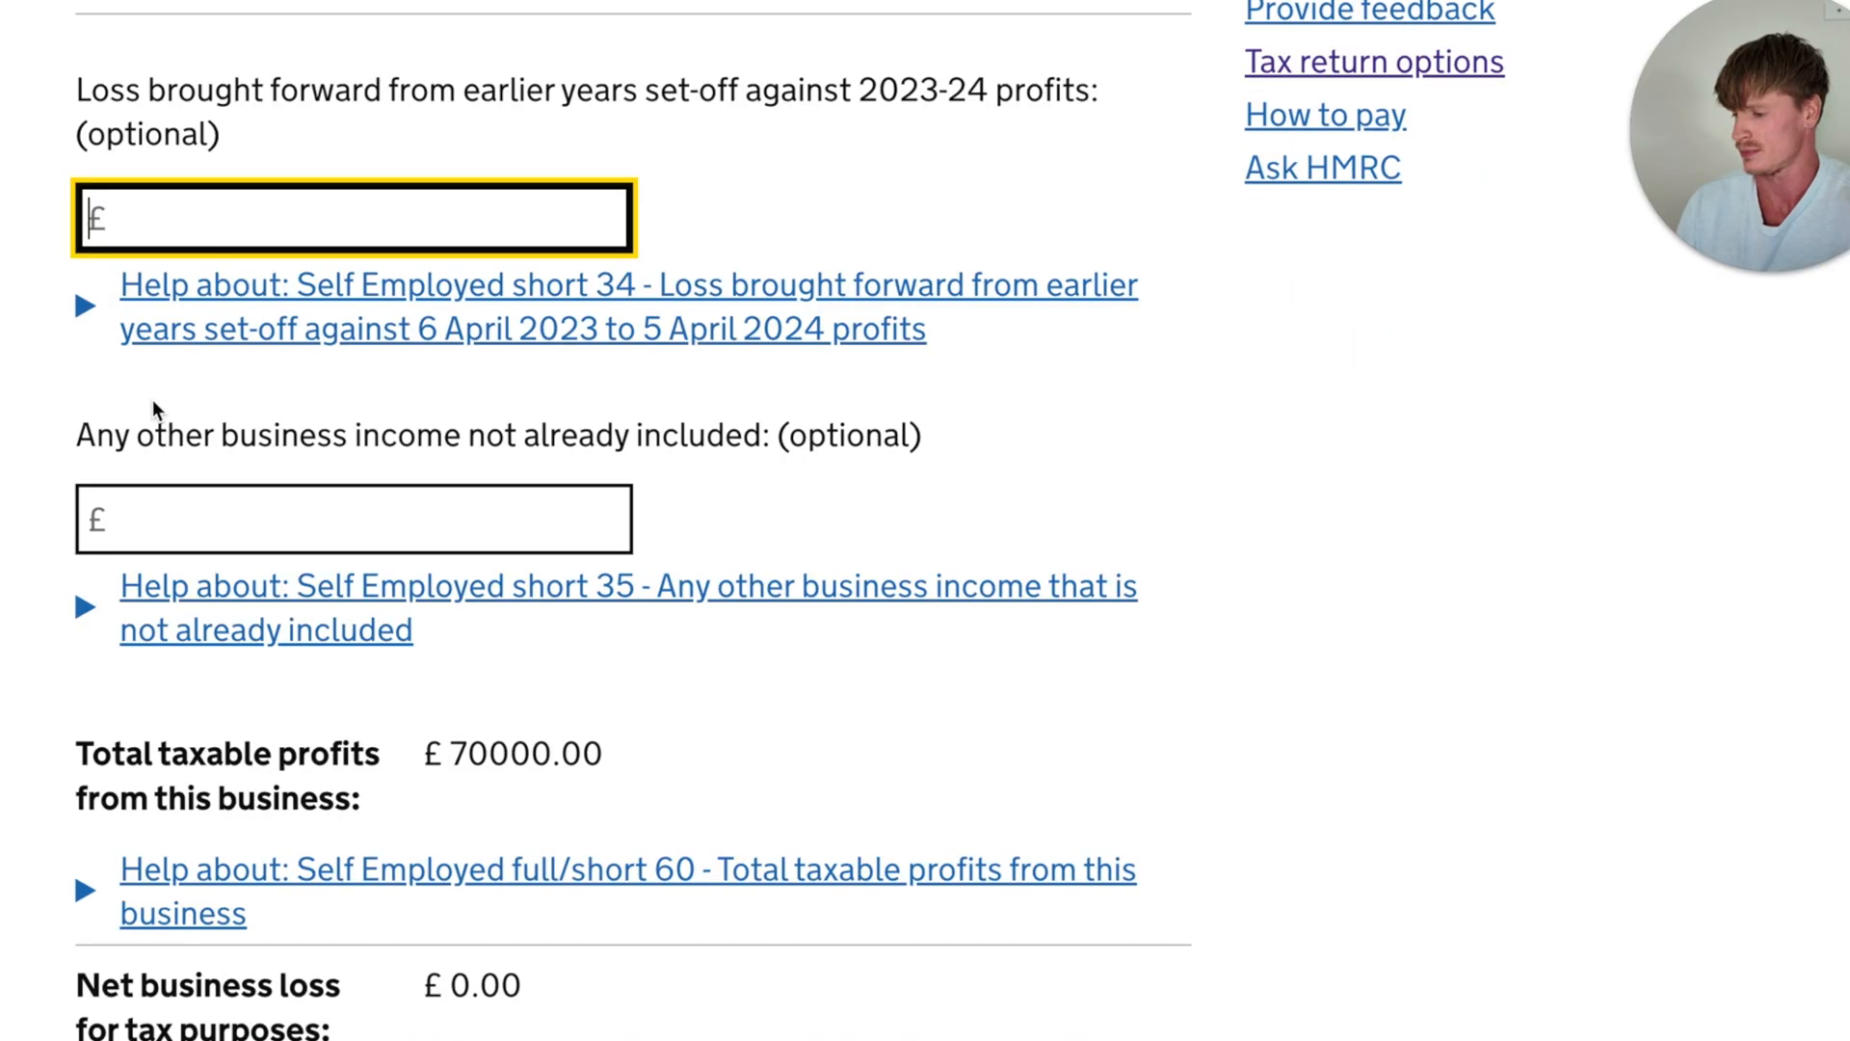
- Read the help for the optional field on any other business income not already included, then collapse it
left_click_drag(77, 427, 766, 436)
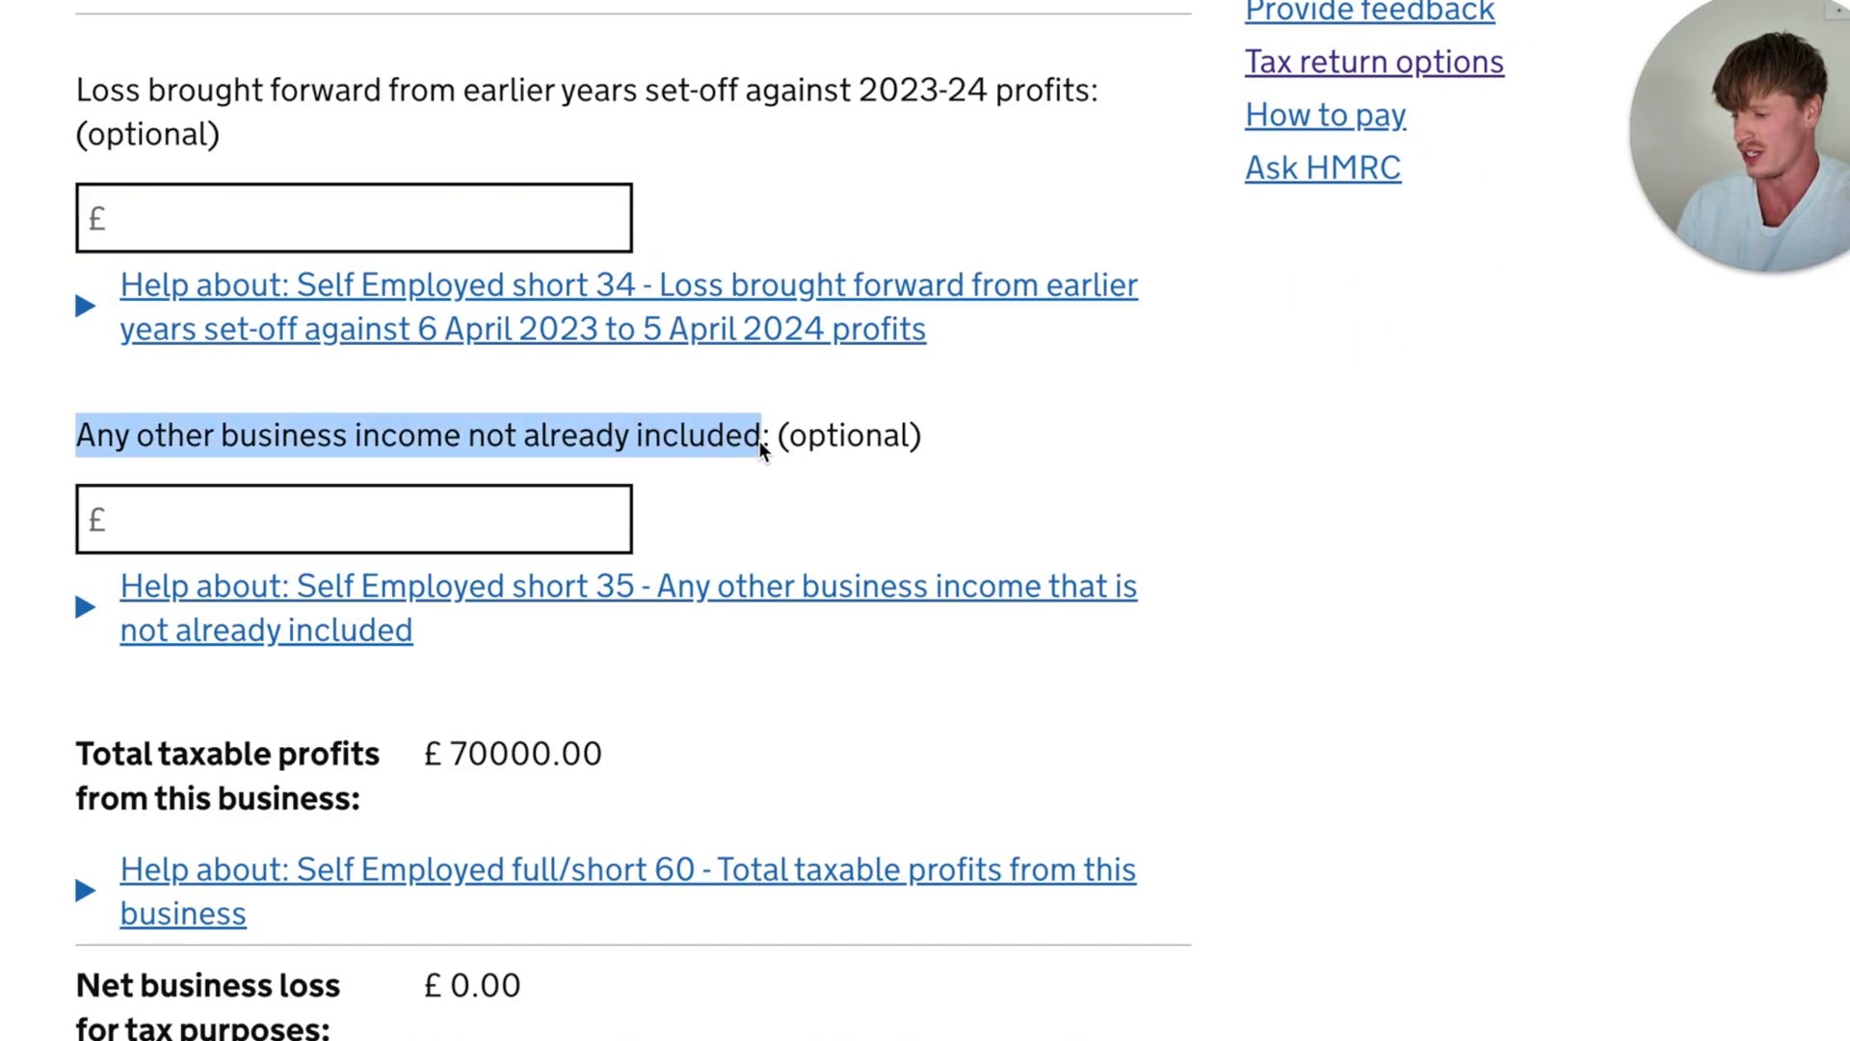
scroll(768, 437, "down", 1)
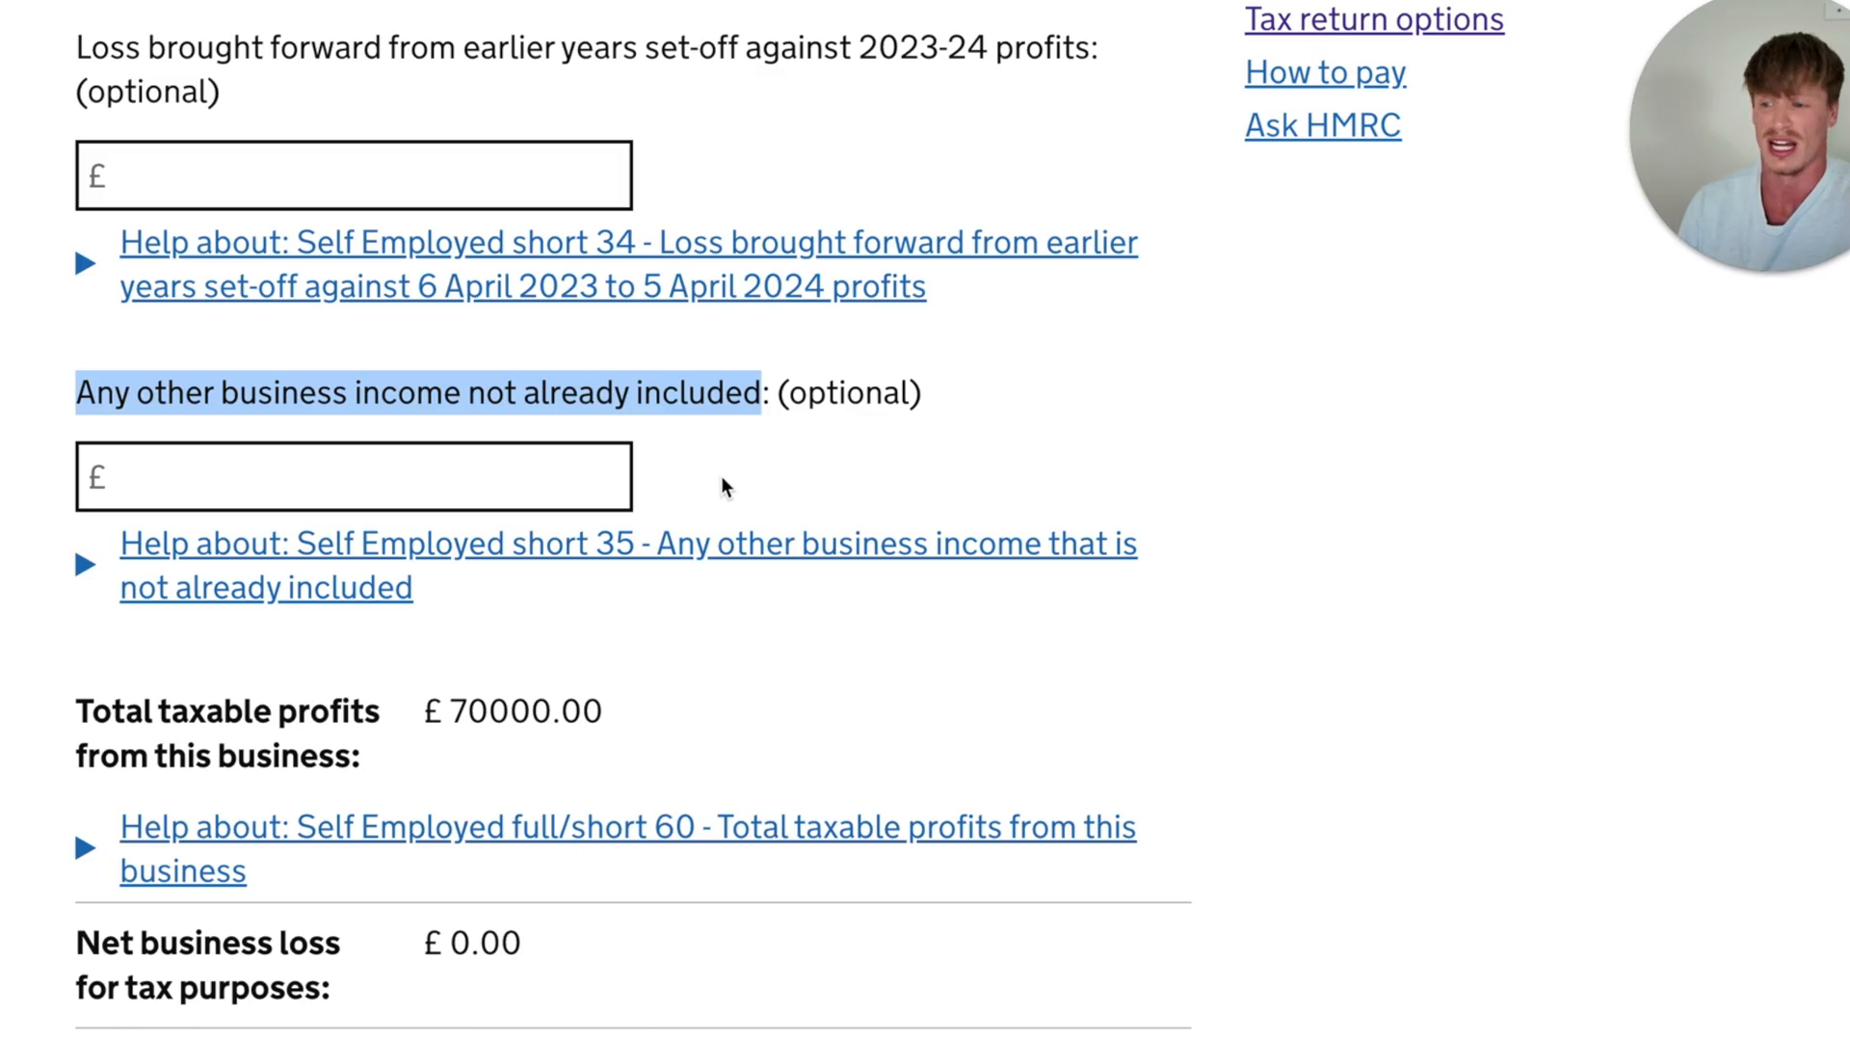
left_click(672, 560)
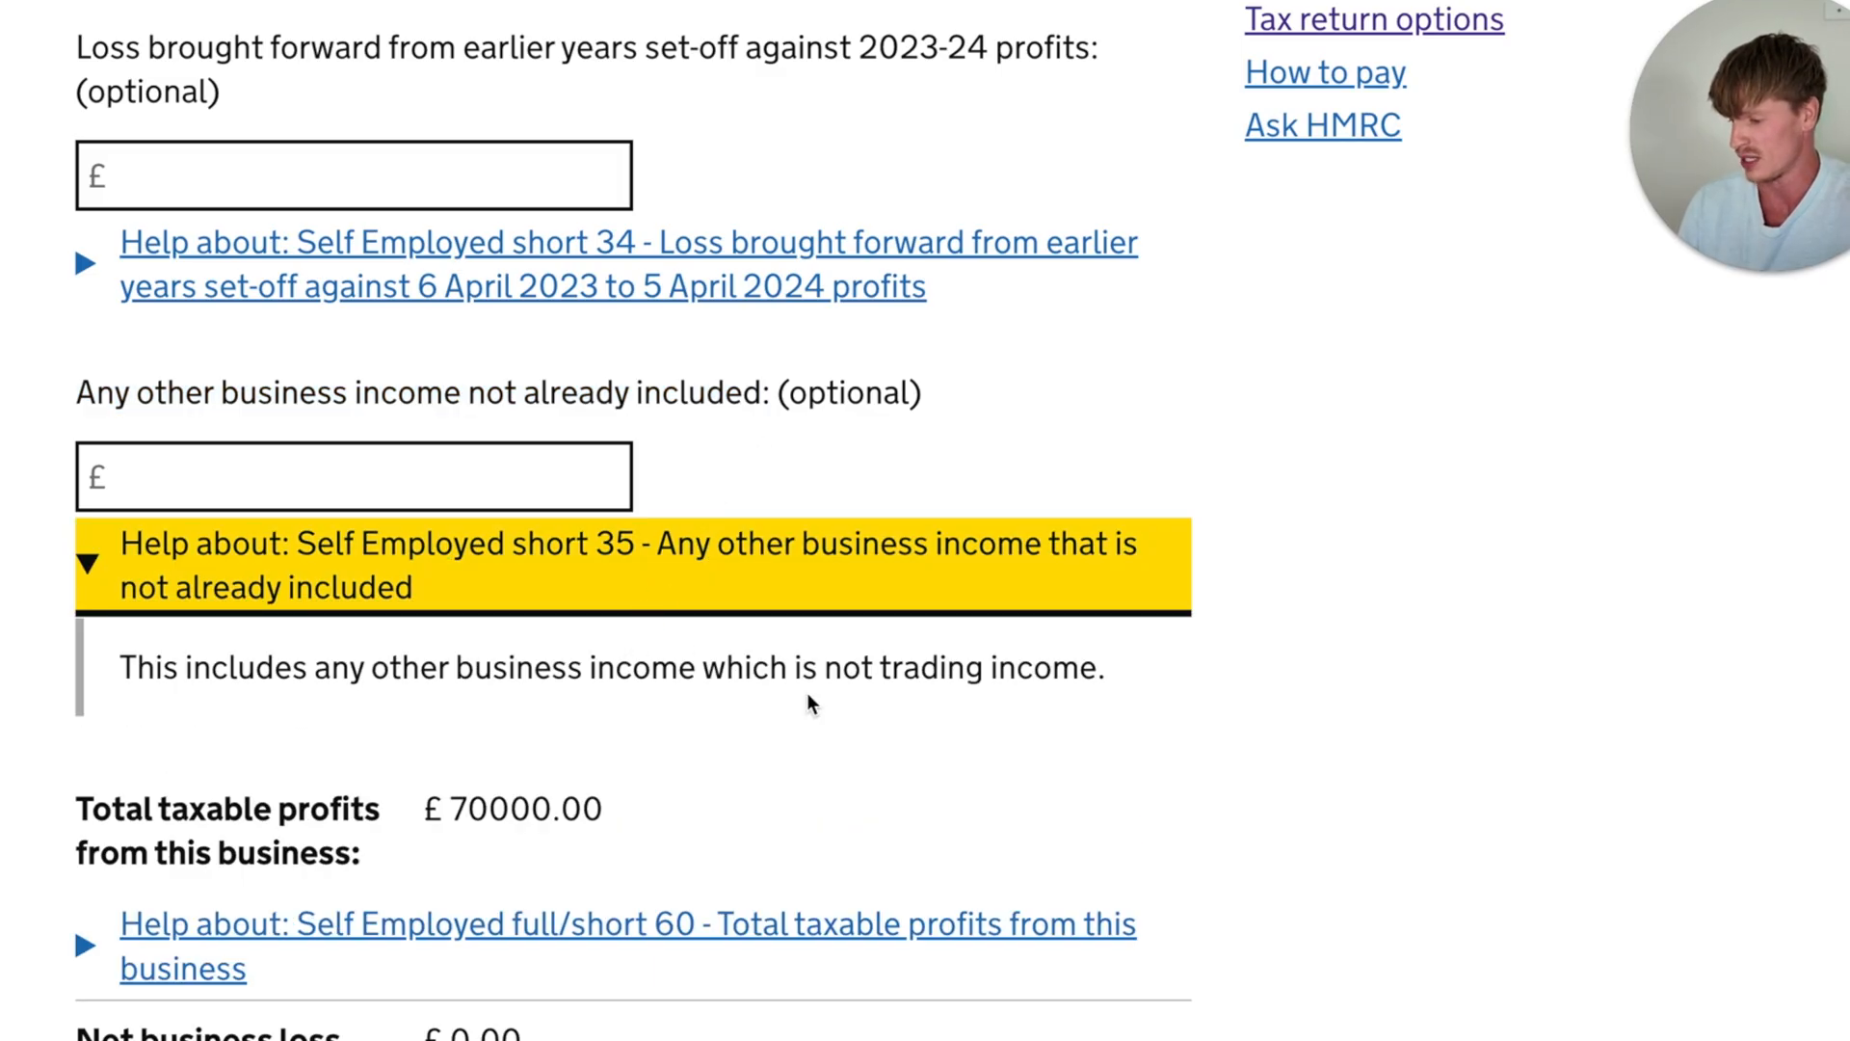
left_click_drag(1119, 681, 733, 657)
left_click(547, 690)
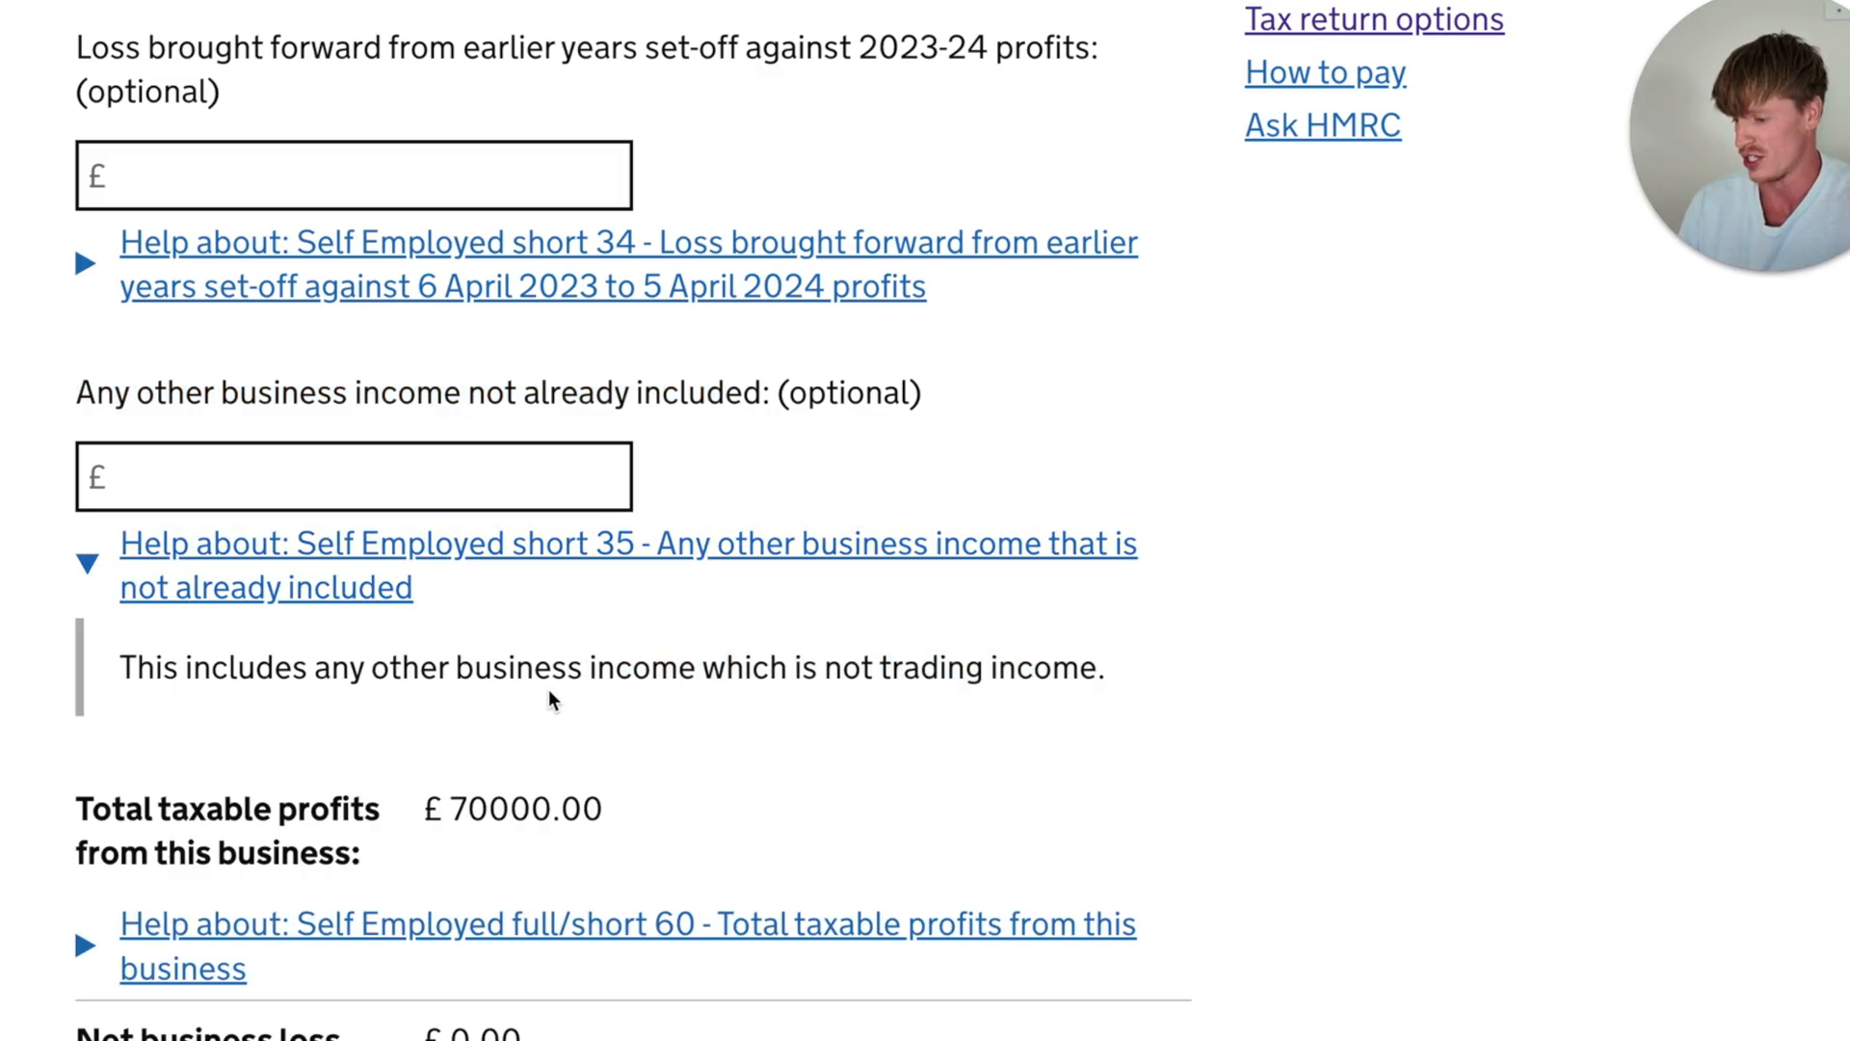
left_click(856, 553)
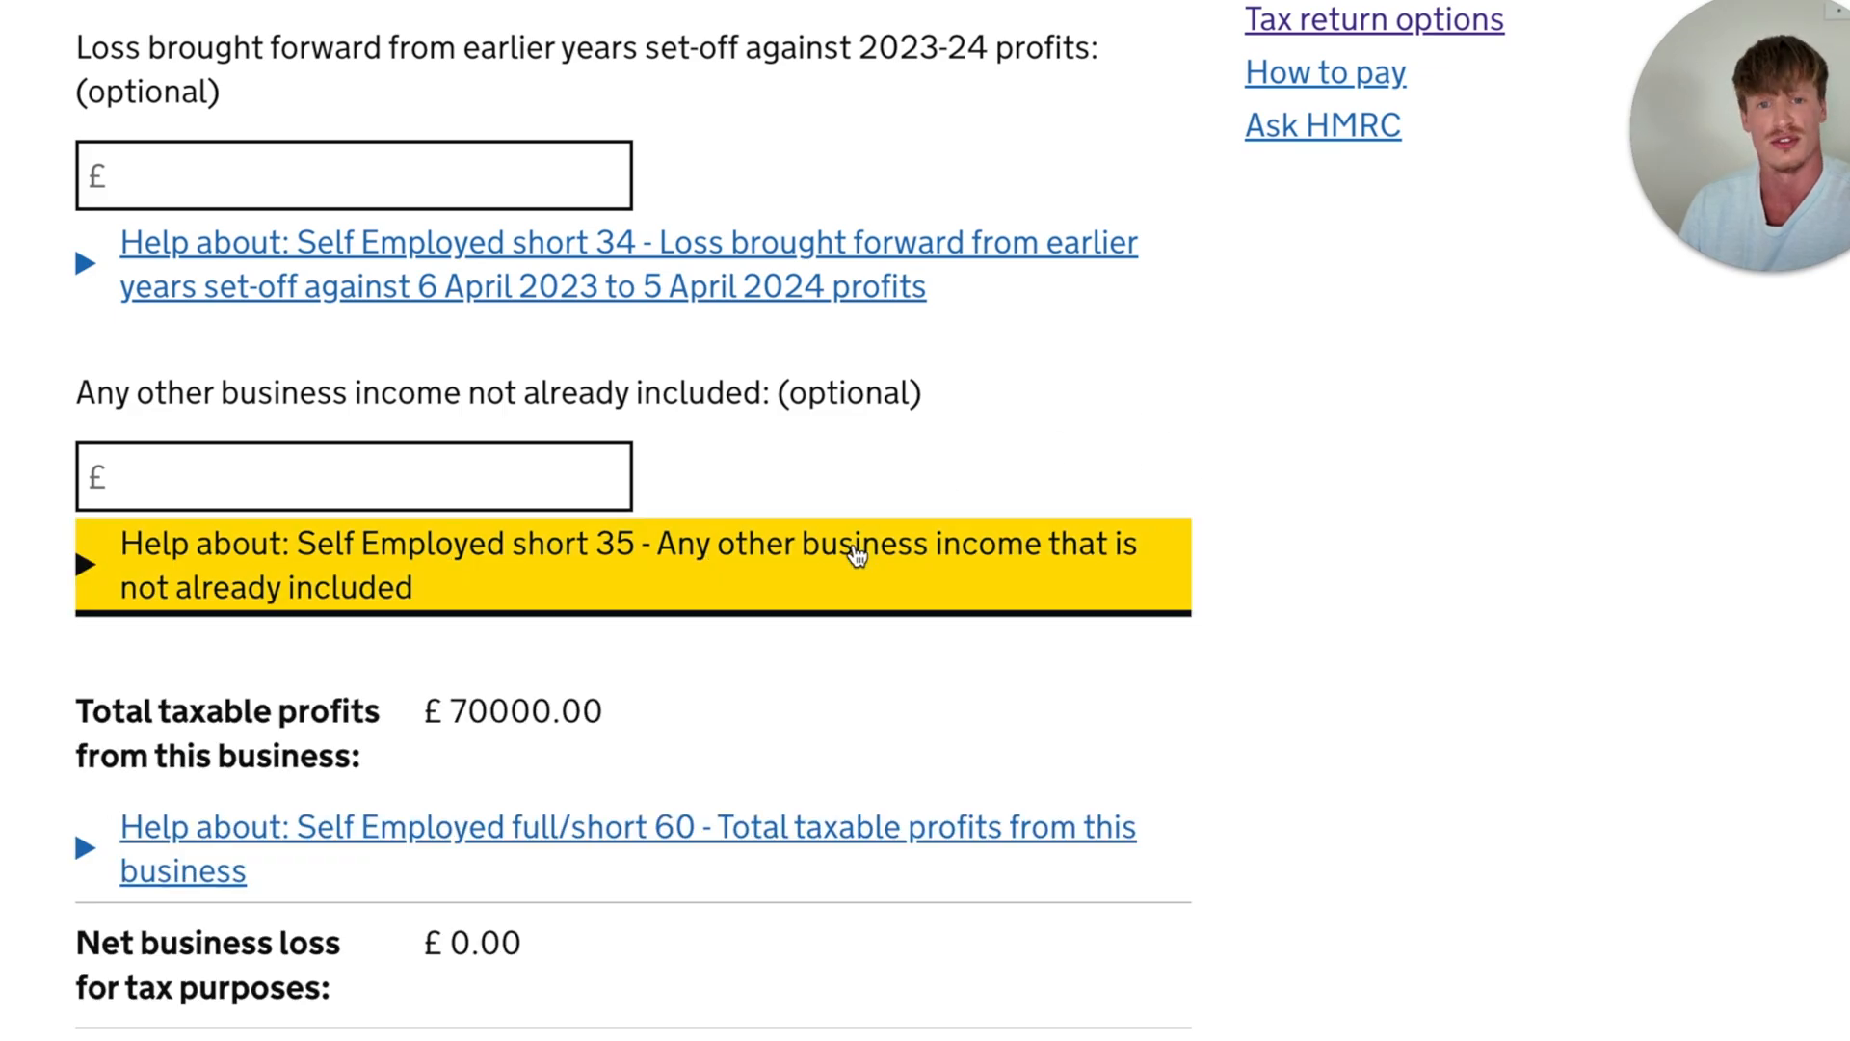
- Check the total taxable profits from this business on the tax adjustments page
scroll(857, 553, "down", 1)
left_click_drag(77, 605, 625, 623)
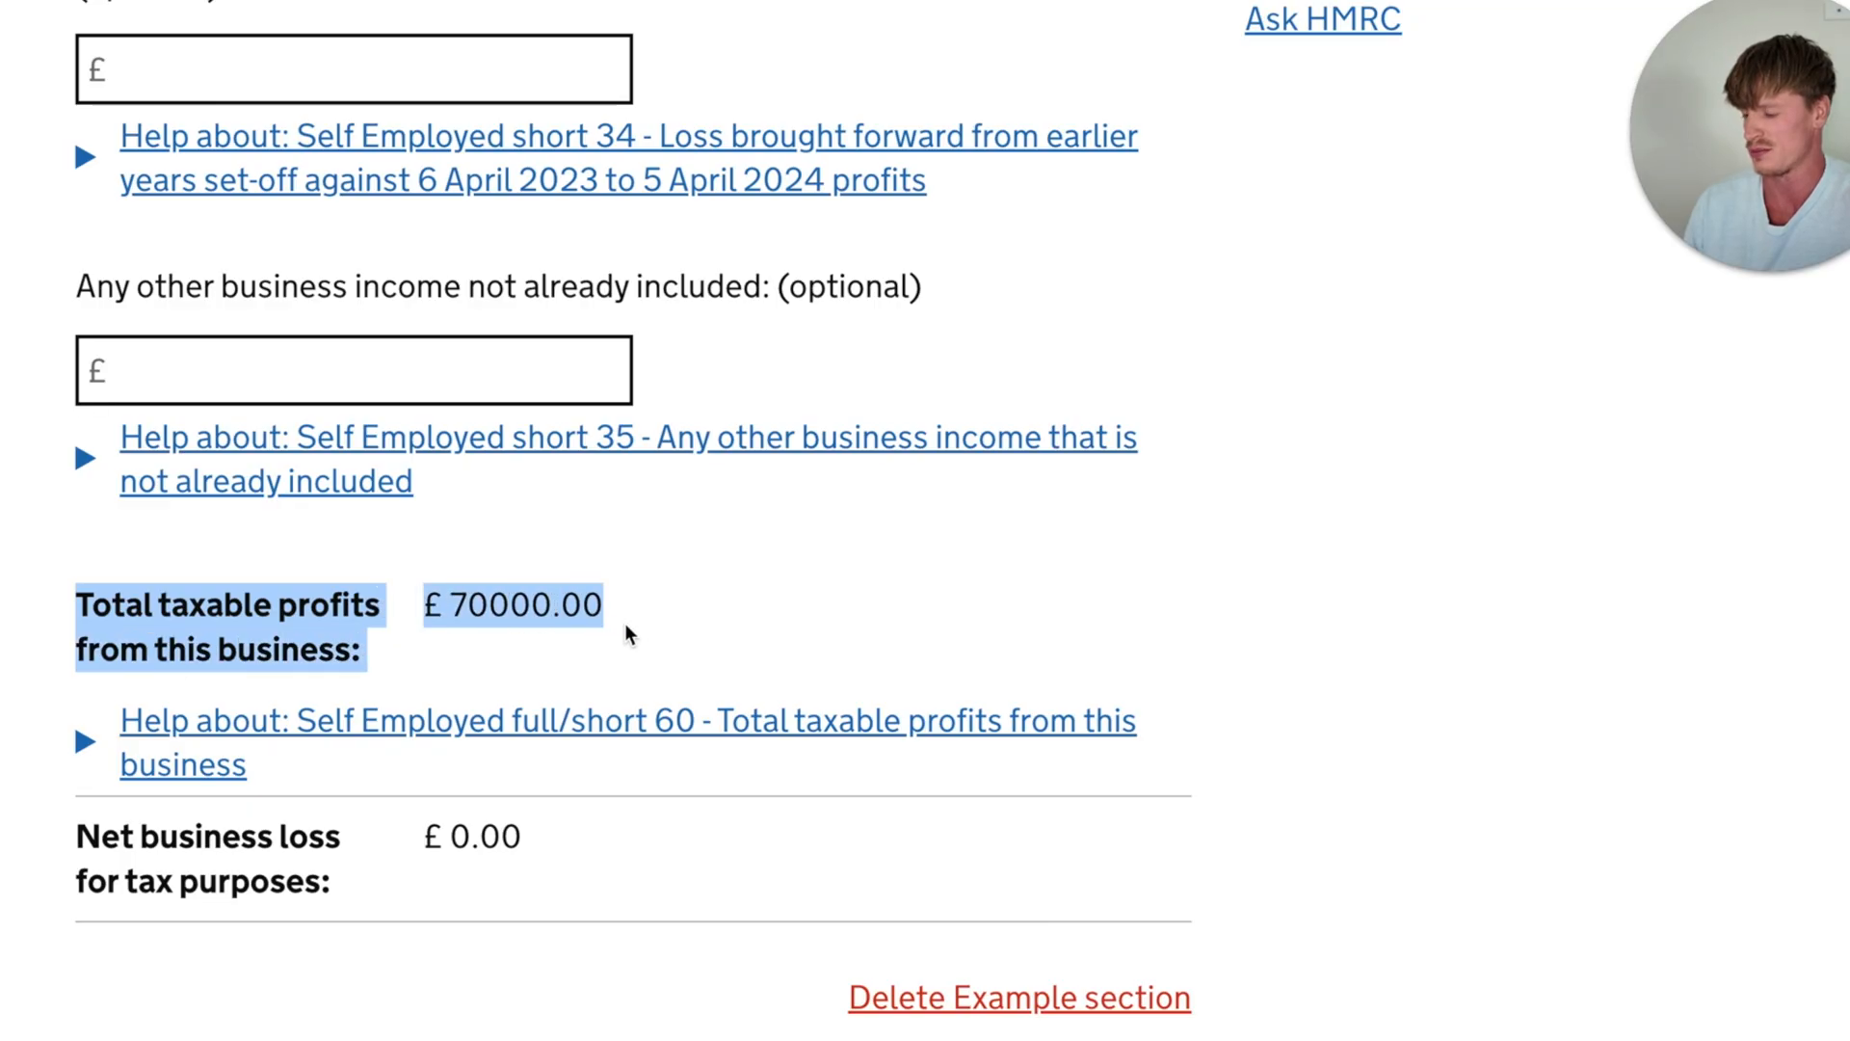
left_click(682, 622)
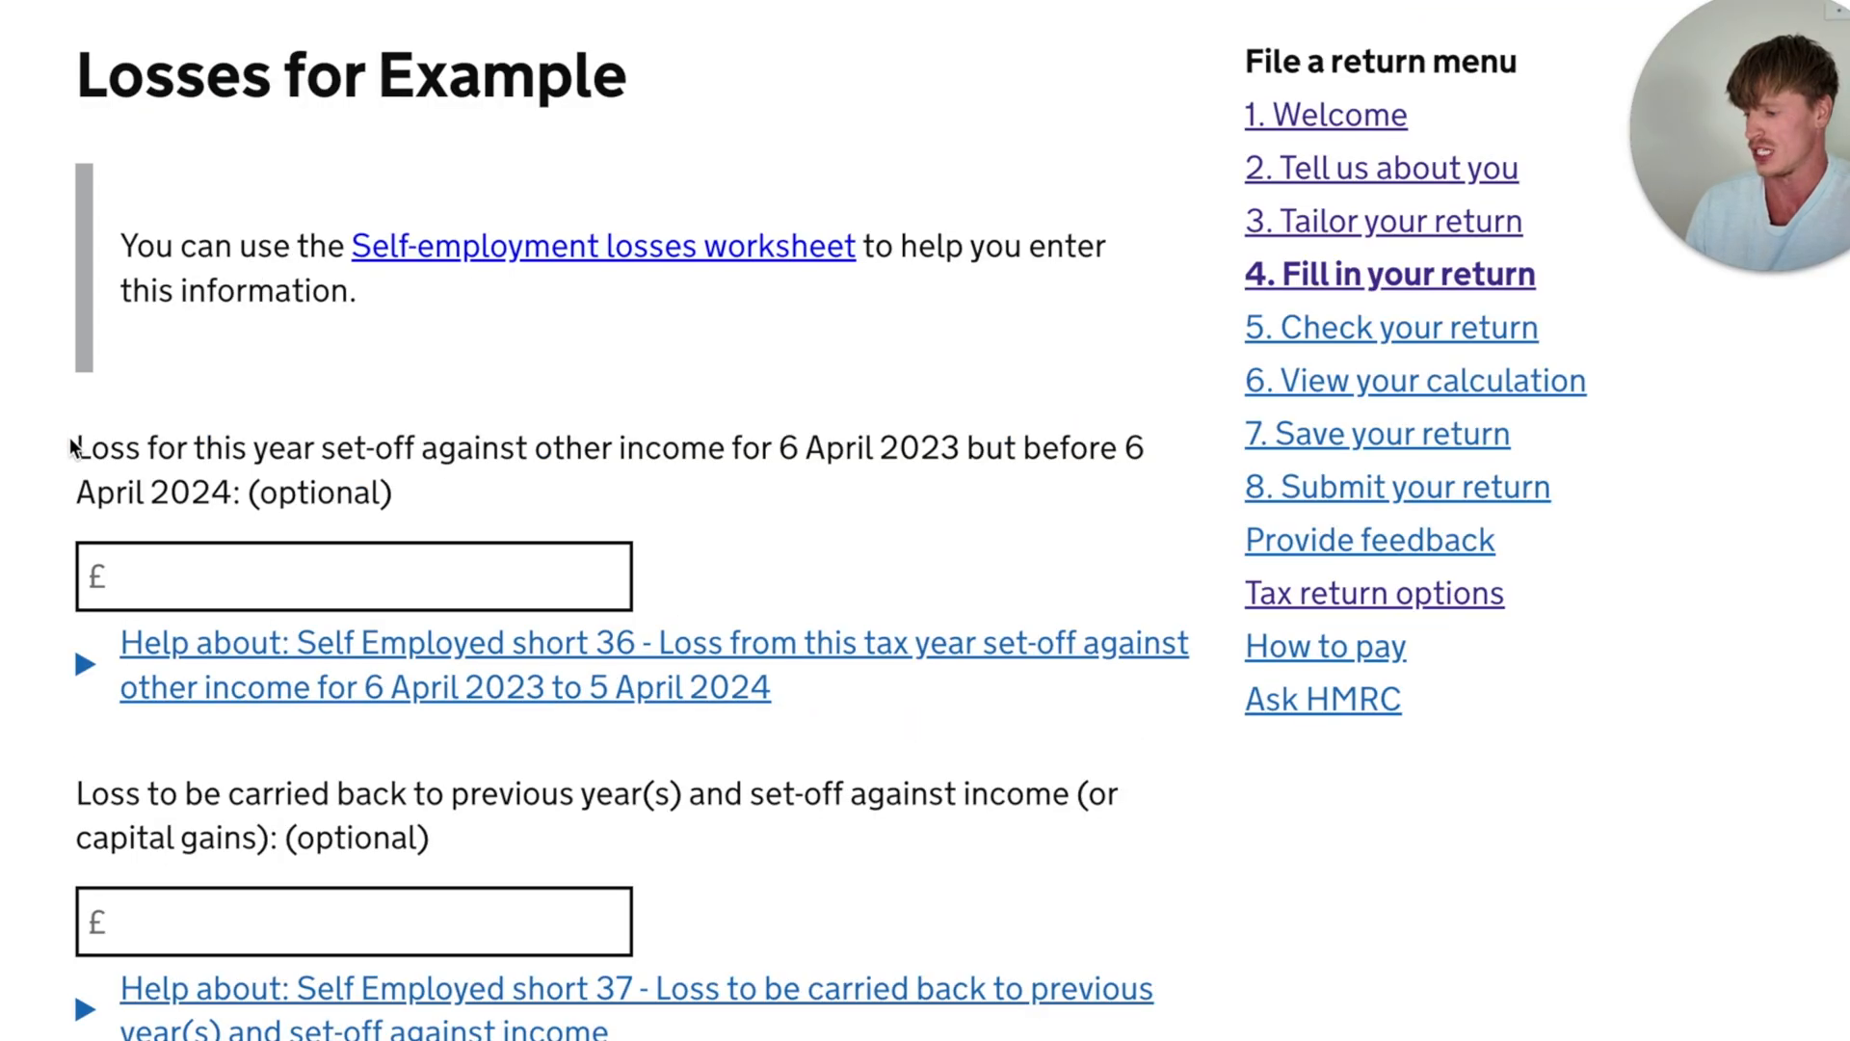
- Review the optional fields for losses set off, carried back or carried forward, and for construction industry subcontractor deductions
left_click_drag(75, 445, 275, 449)
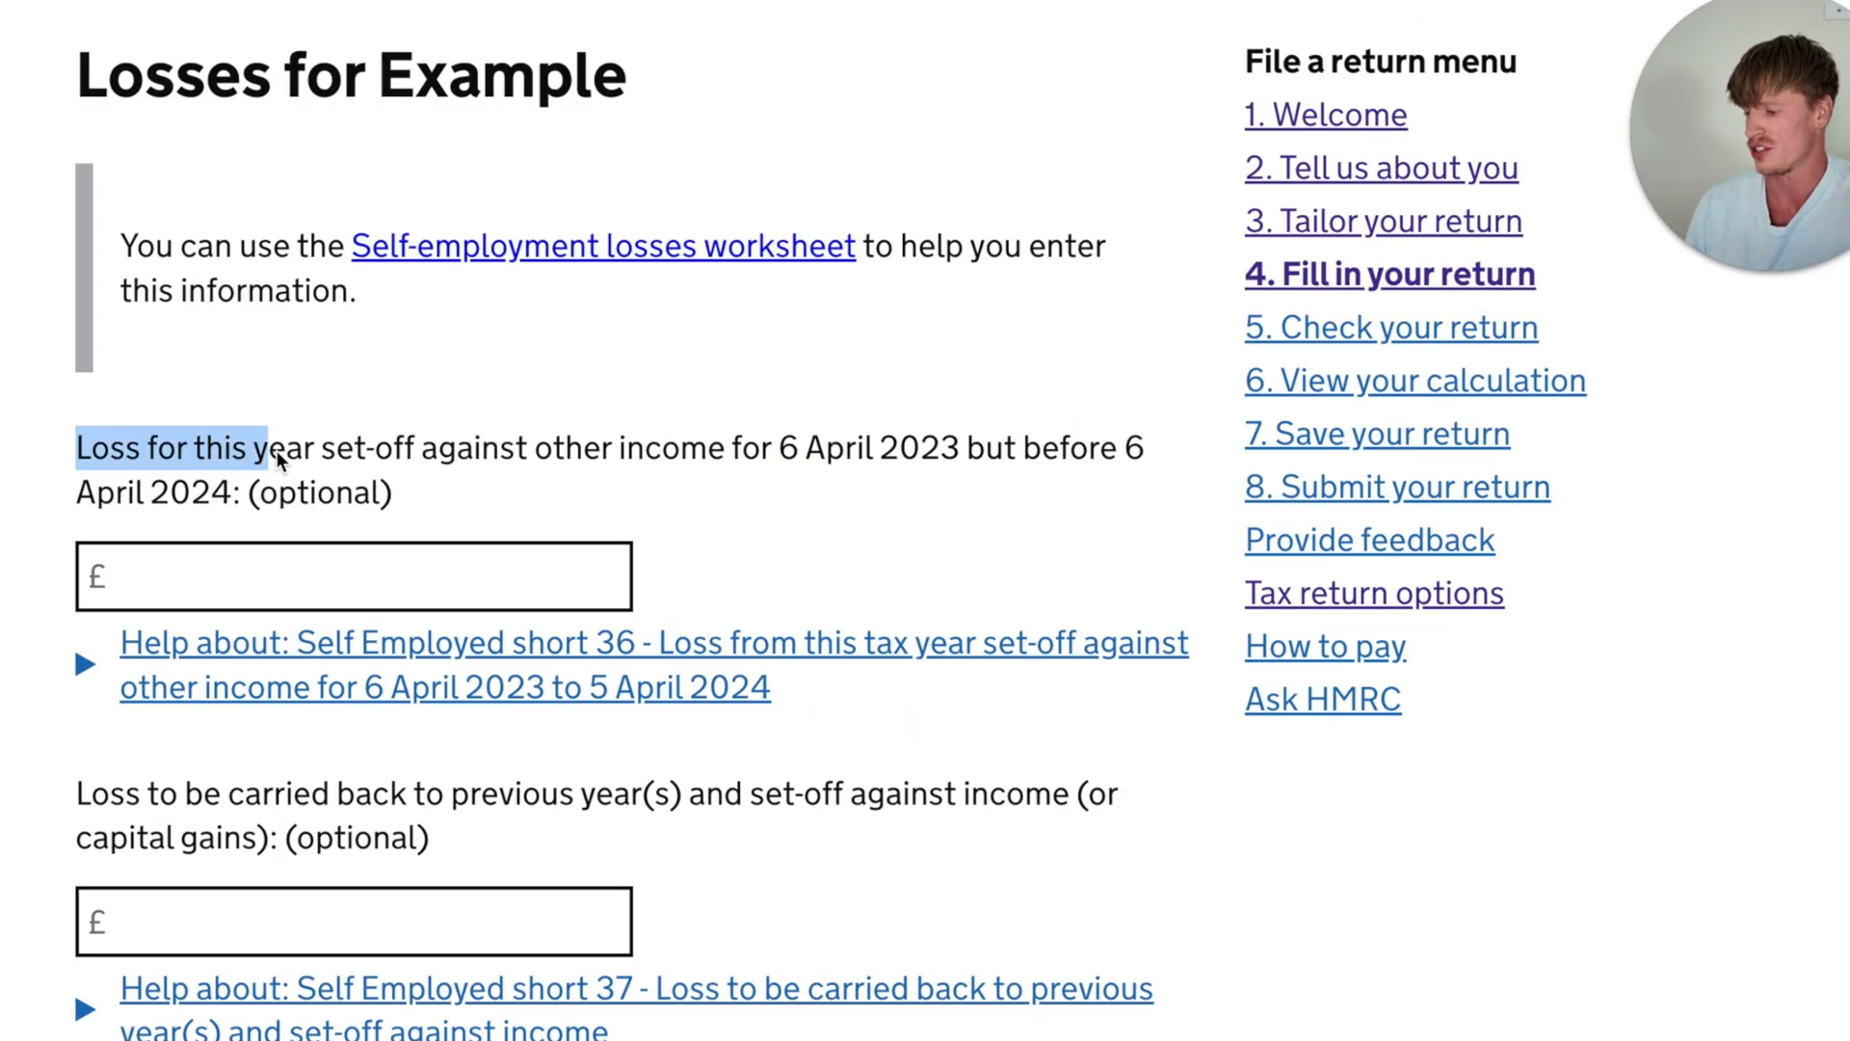
left_click_drag(426, 457, 775, 476)
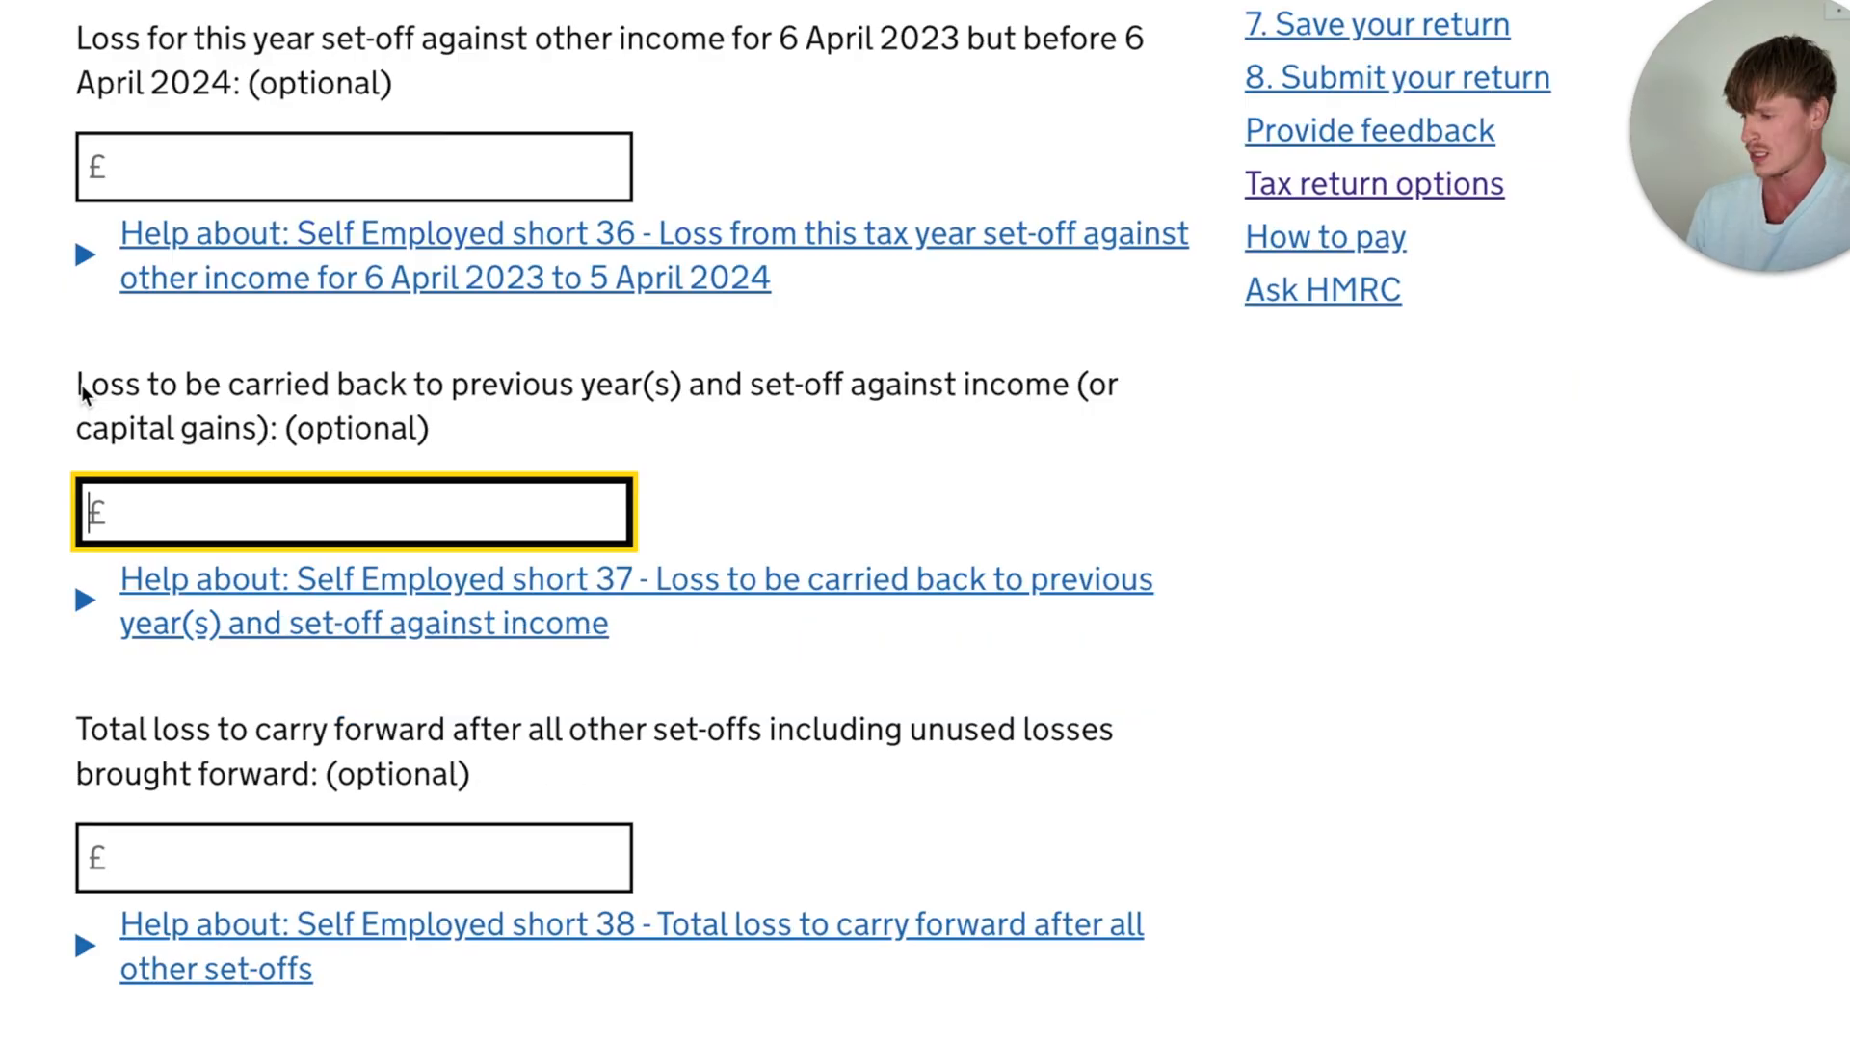
left_click_drag(77, 385, 756, 382)
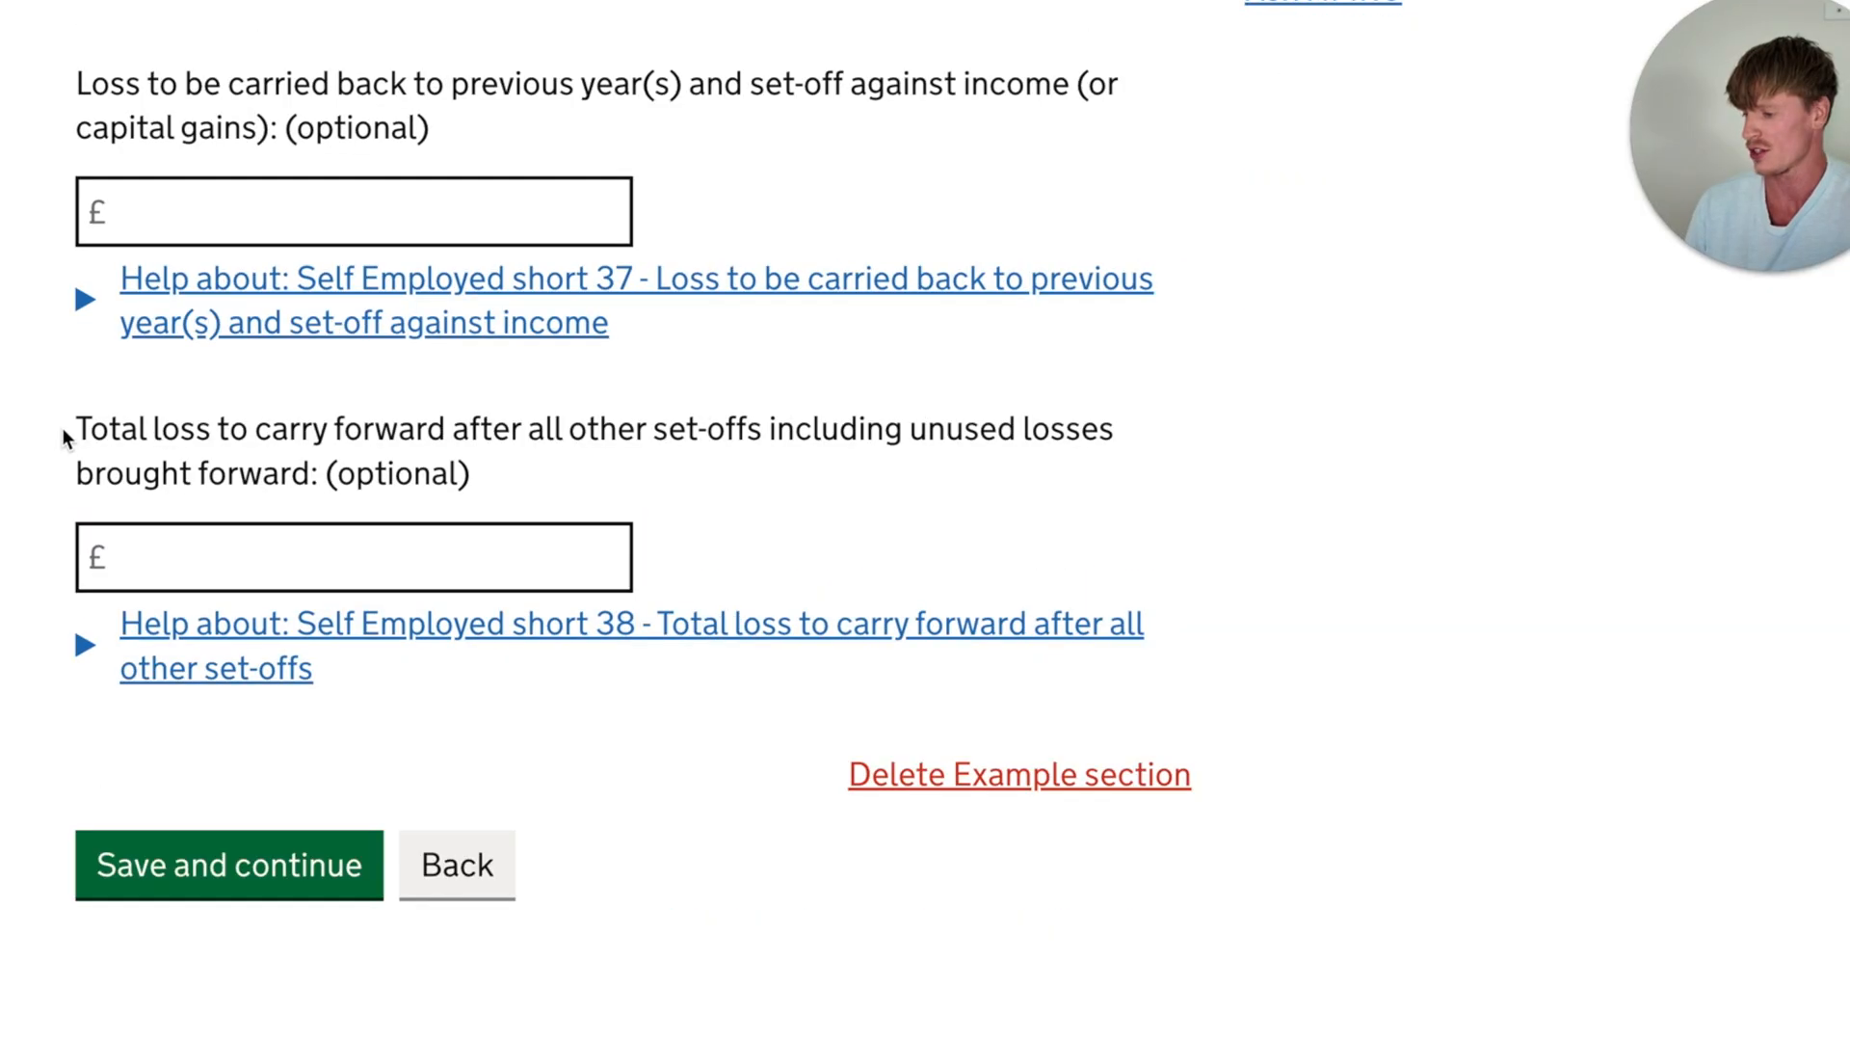
left_click_drag(62, 435, 696, 437)
left_click(792, 473)
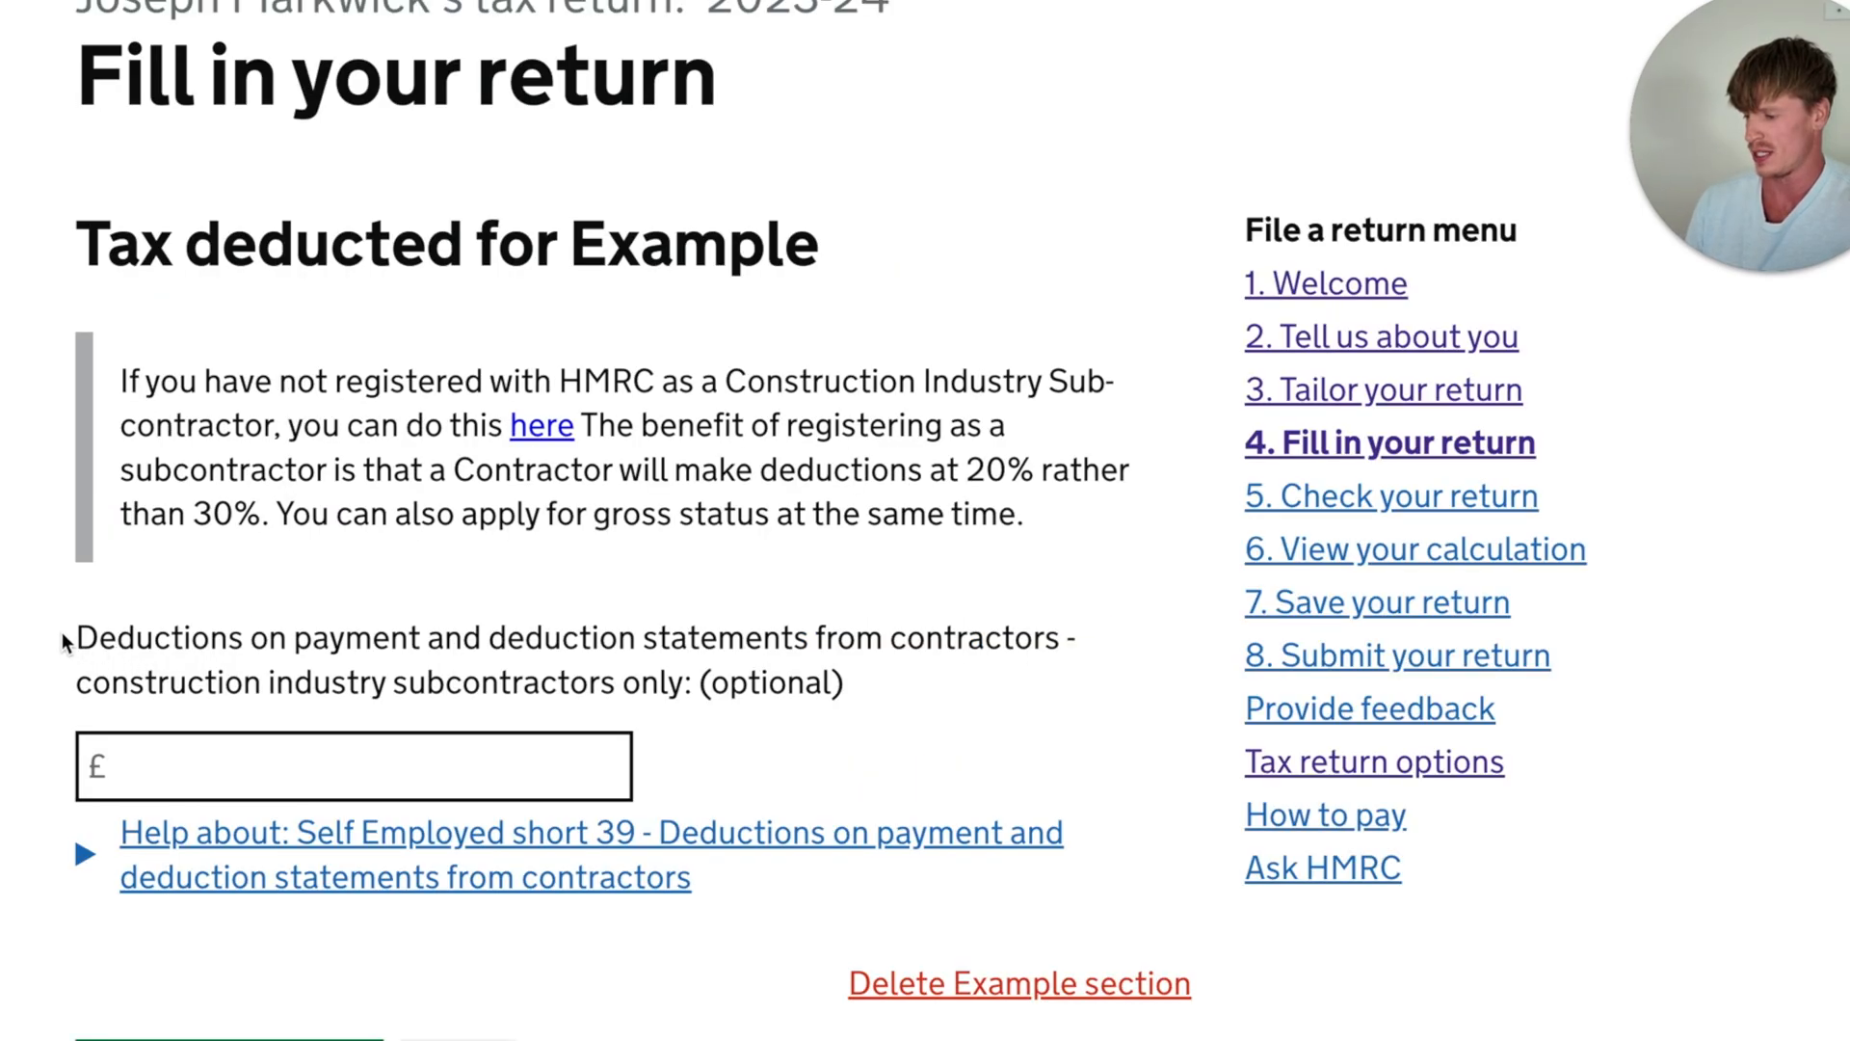
left_click_drag(63, 643, 834, 669)
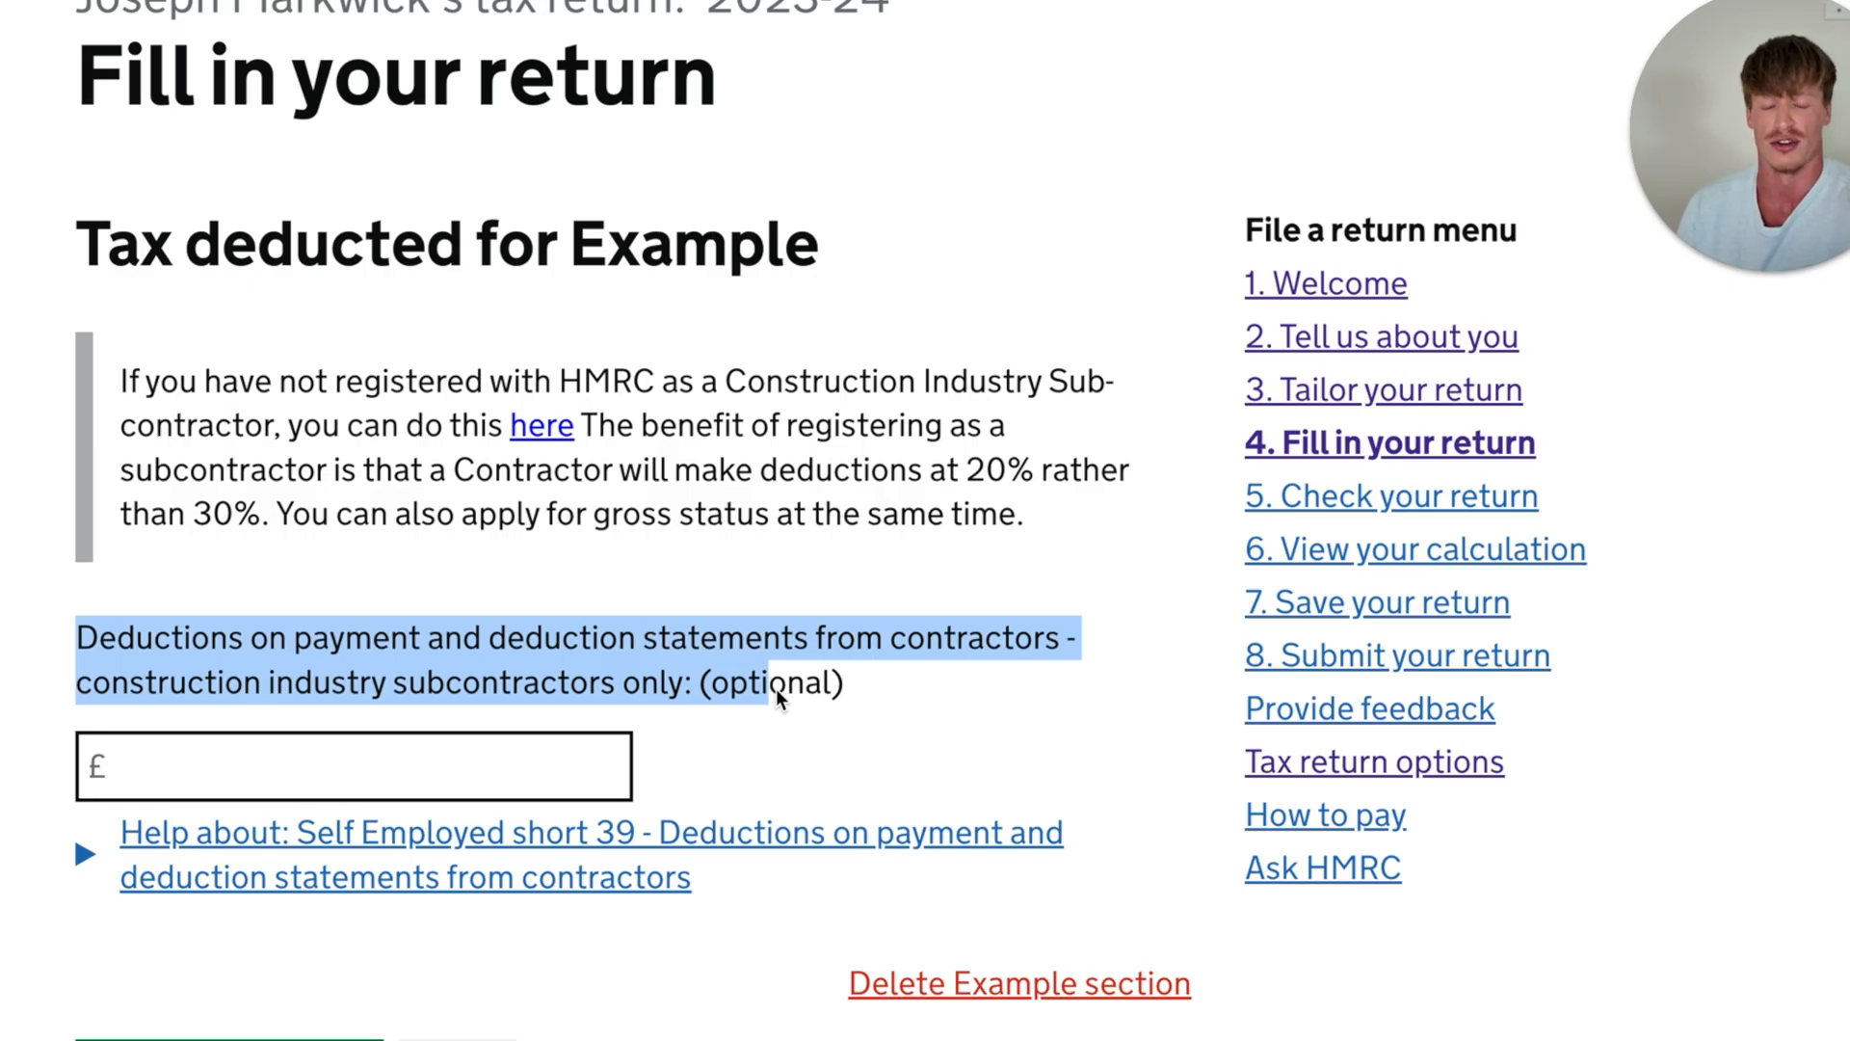
left_click(591, 772)
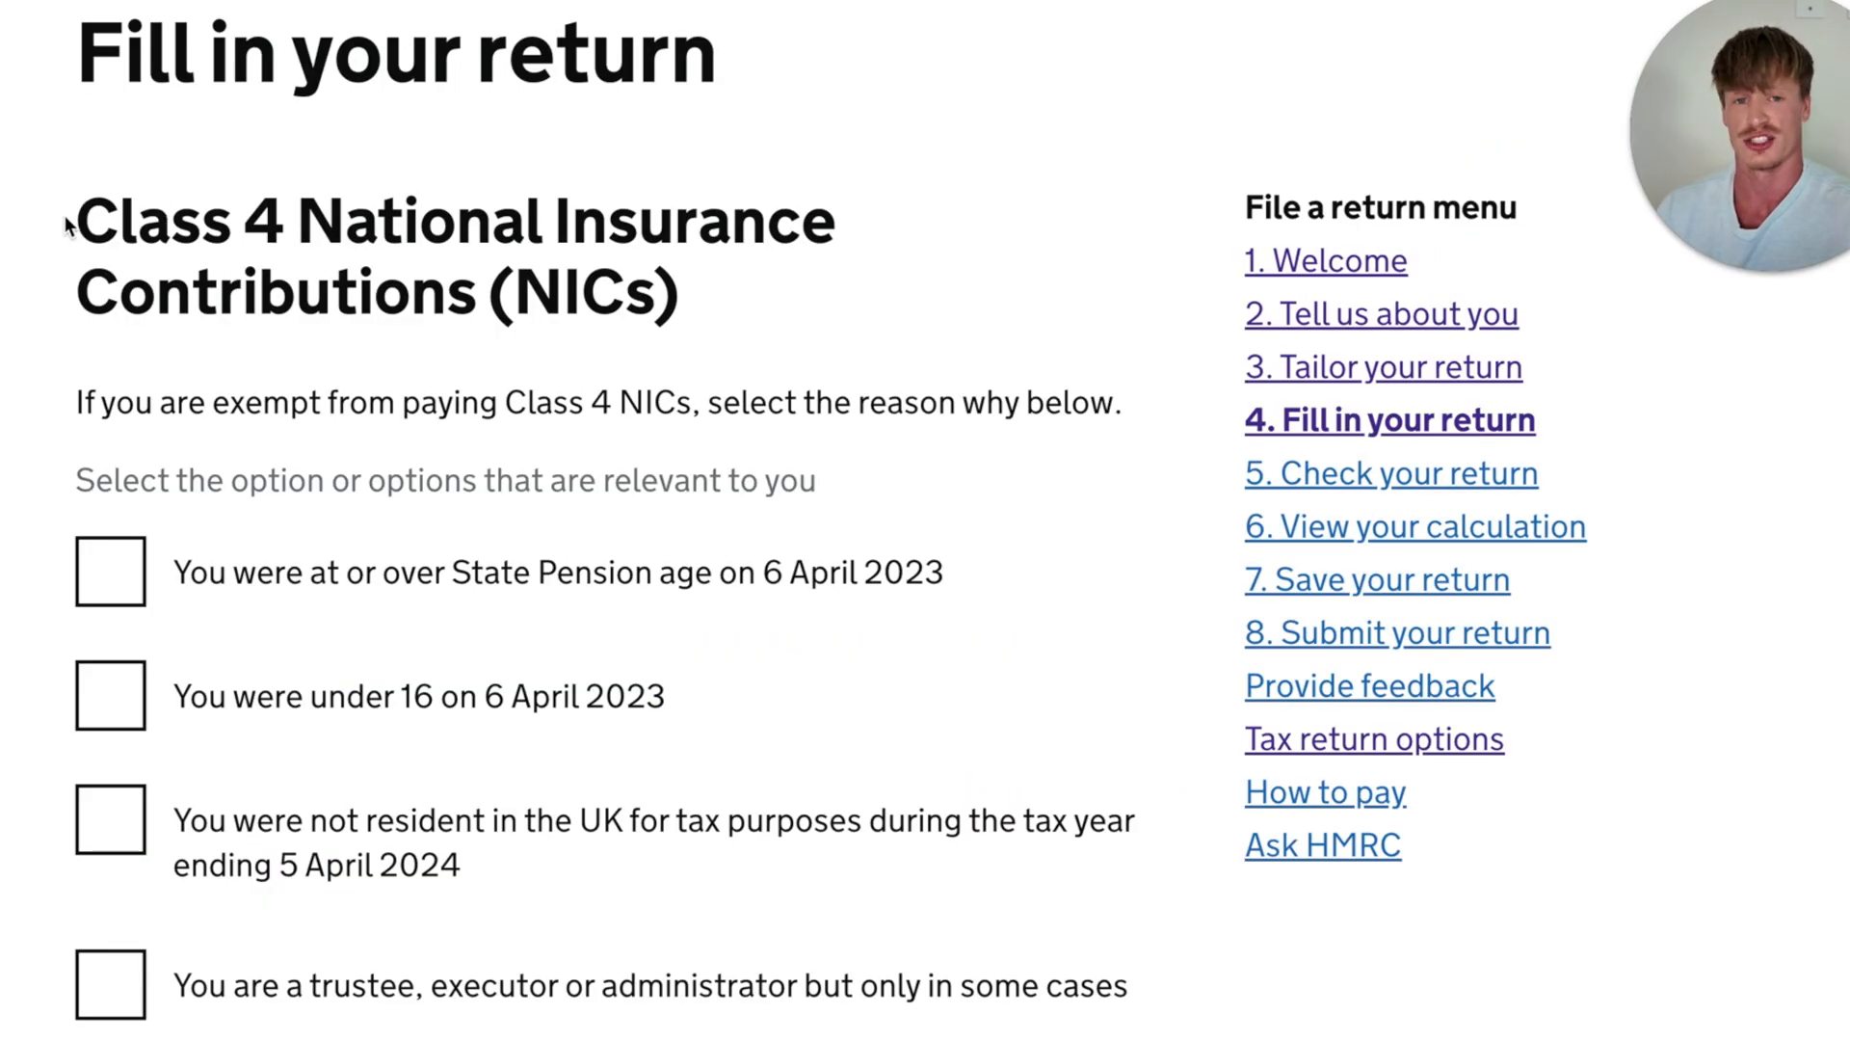
- Declare that none of the Class 4 National Insurance exemption reasons apply, then save and continue
left_click_drag(117, 220, 653, 343)
scroll(653, 343, "down", 1)
left_click(587, 207)
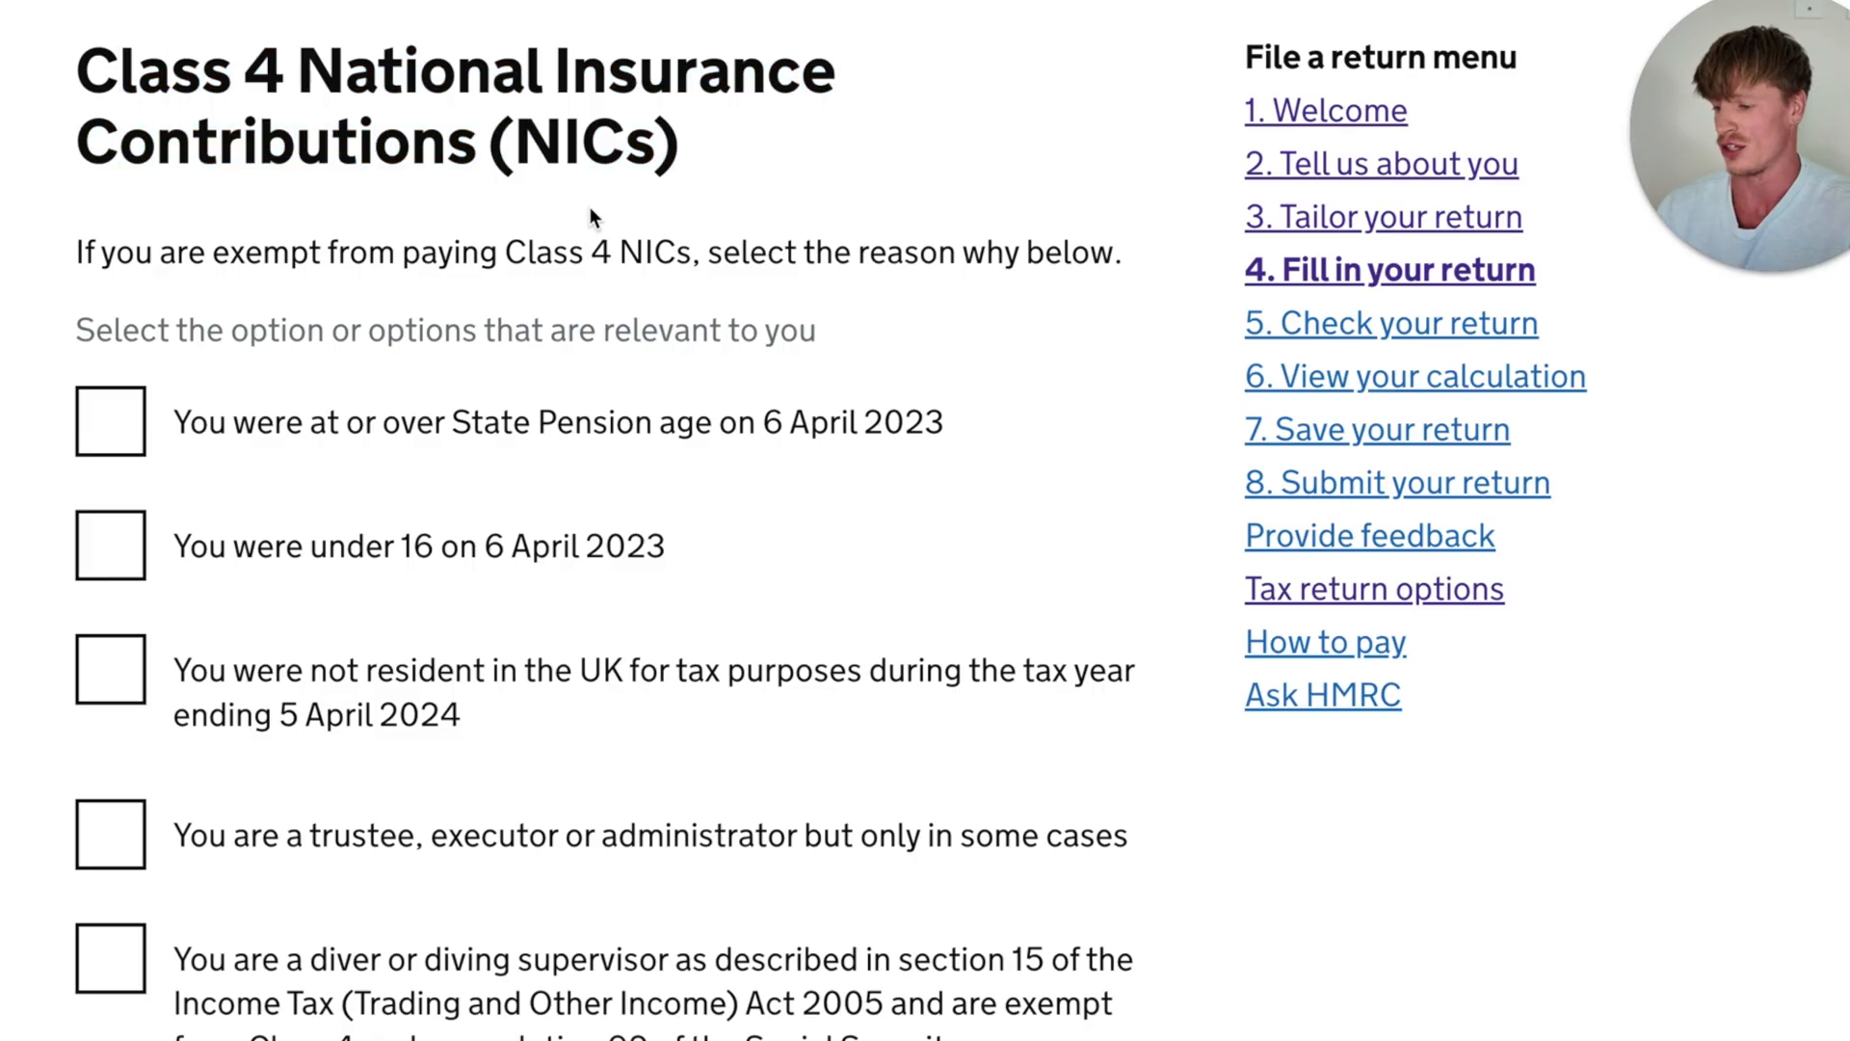
scroll(588, 206, "down", 2)
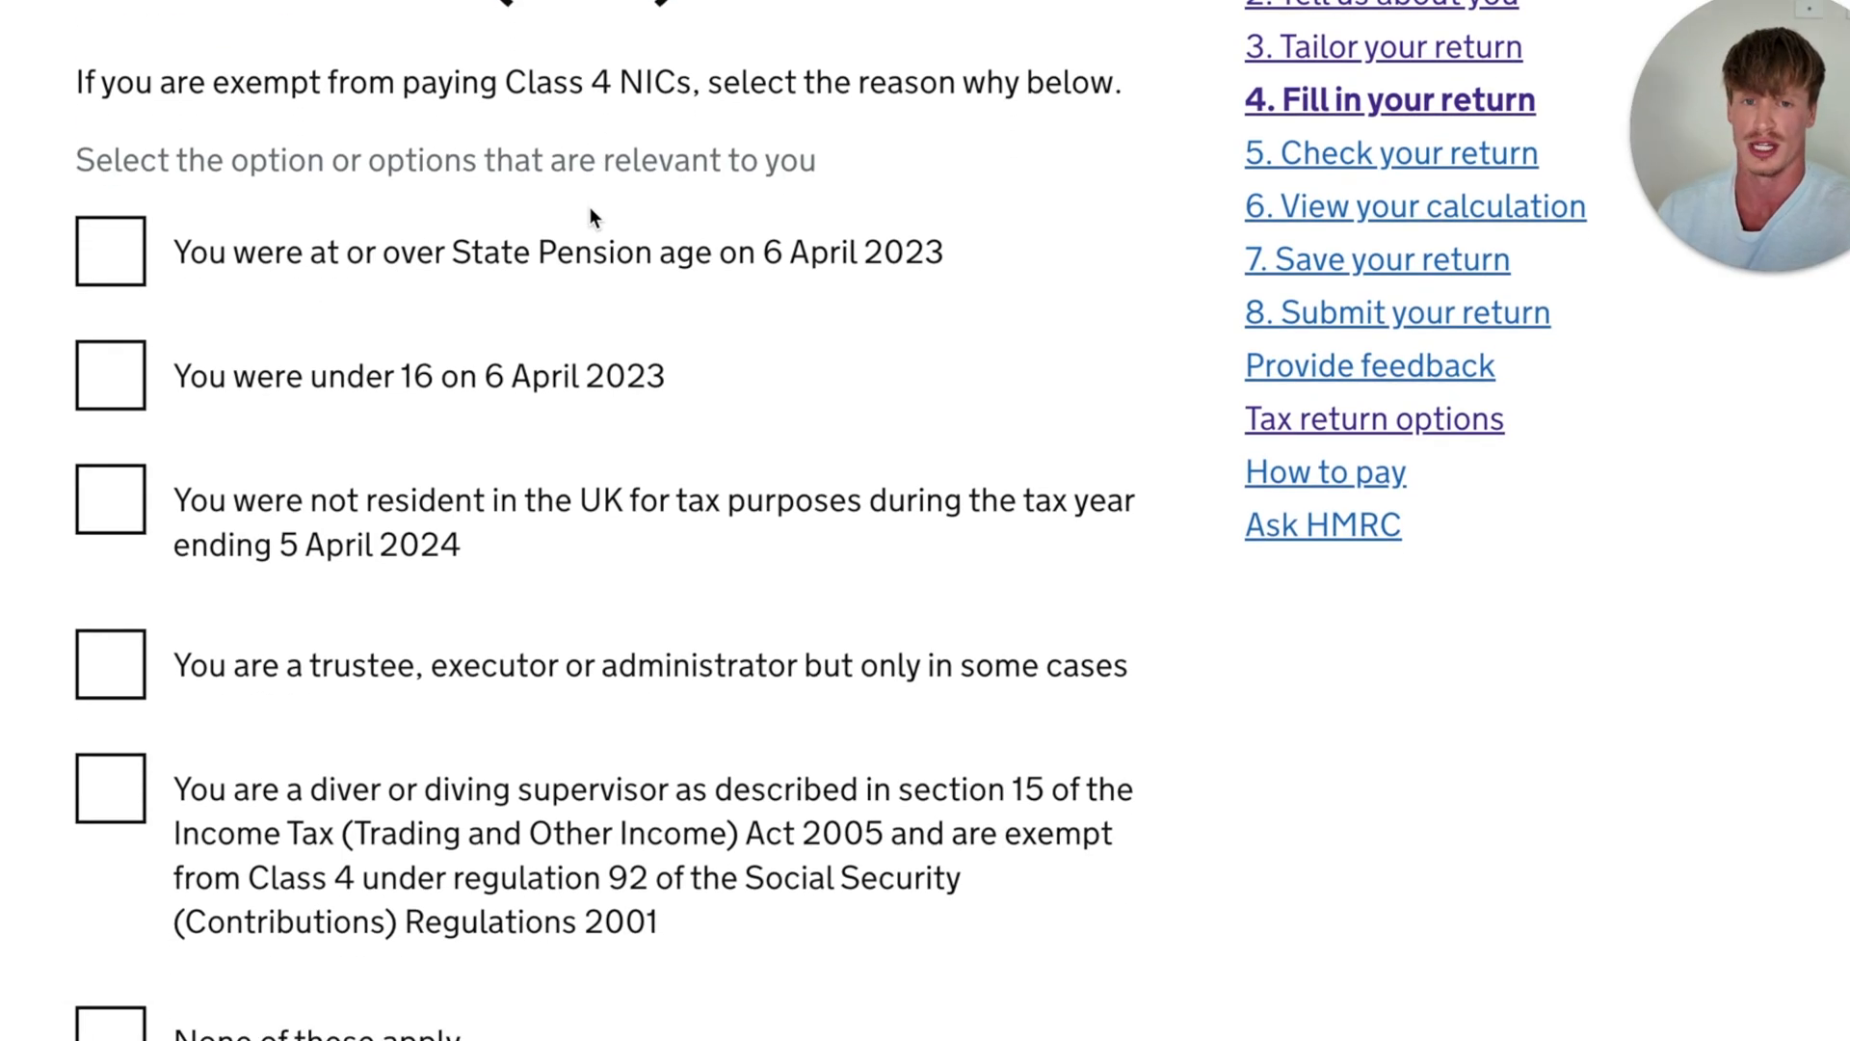
scroll(590, 210, "down", 3)
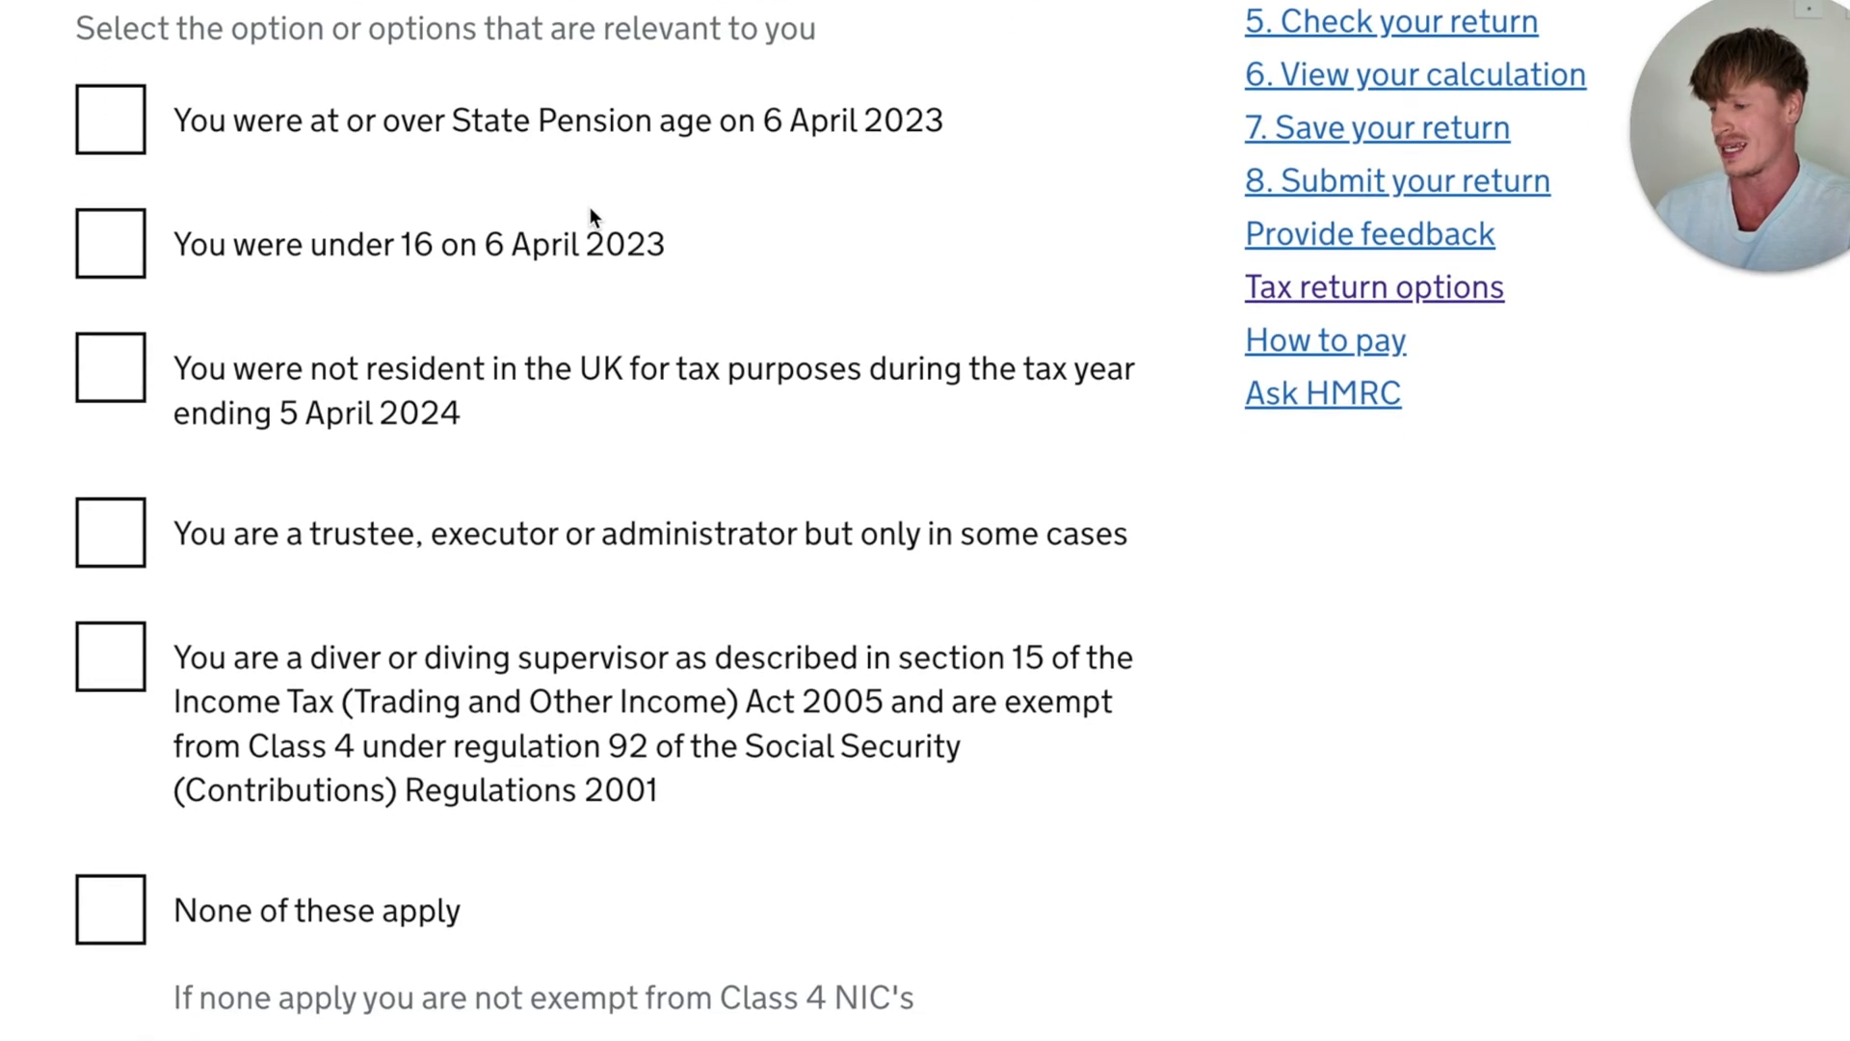
scroll(590, 209, "down", 1)
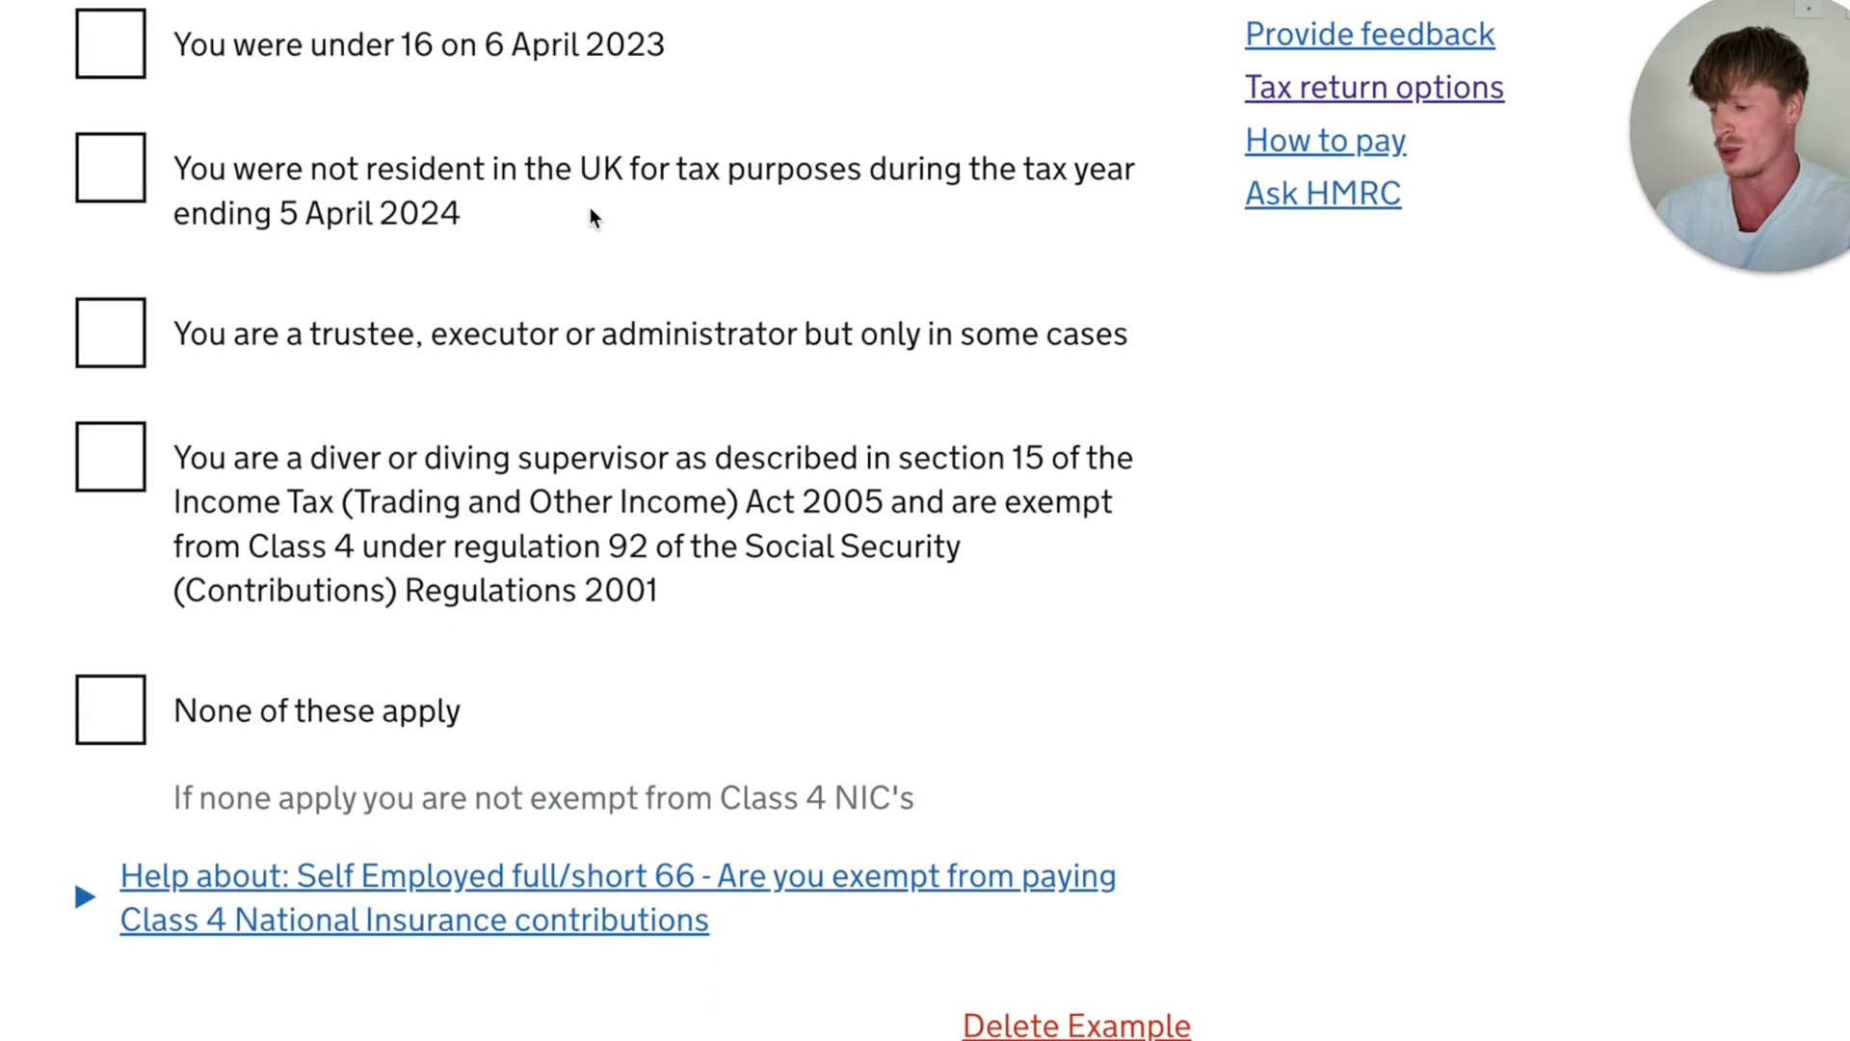
scroll(589, 208, "up", 2)
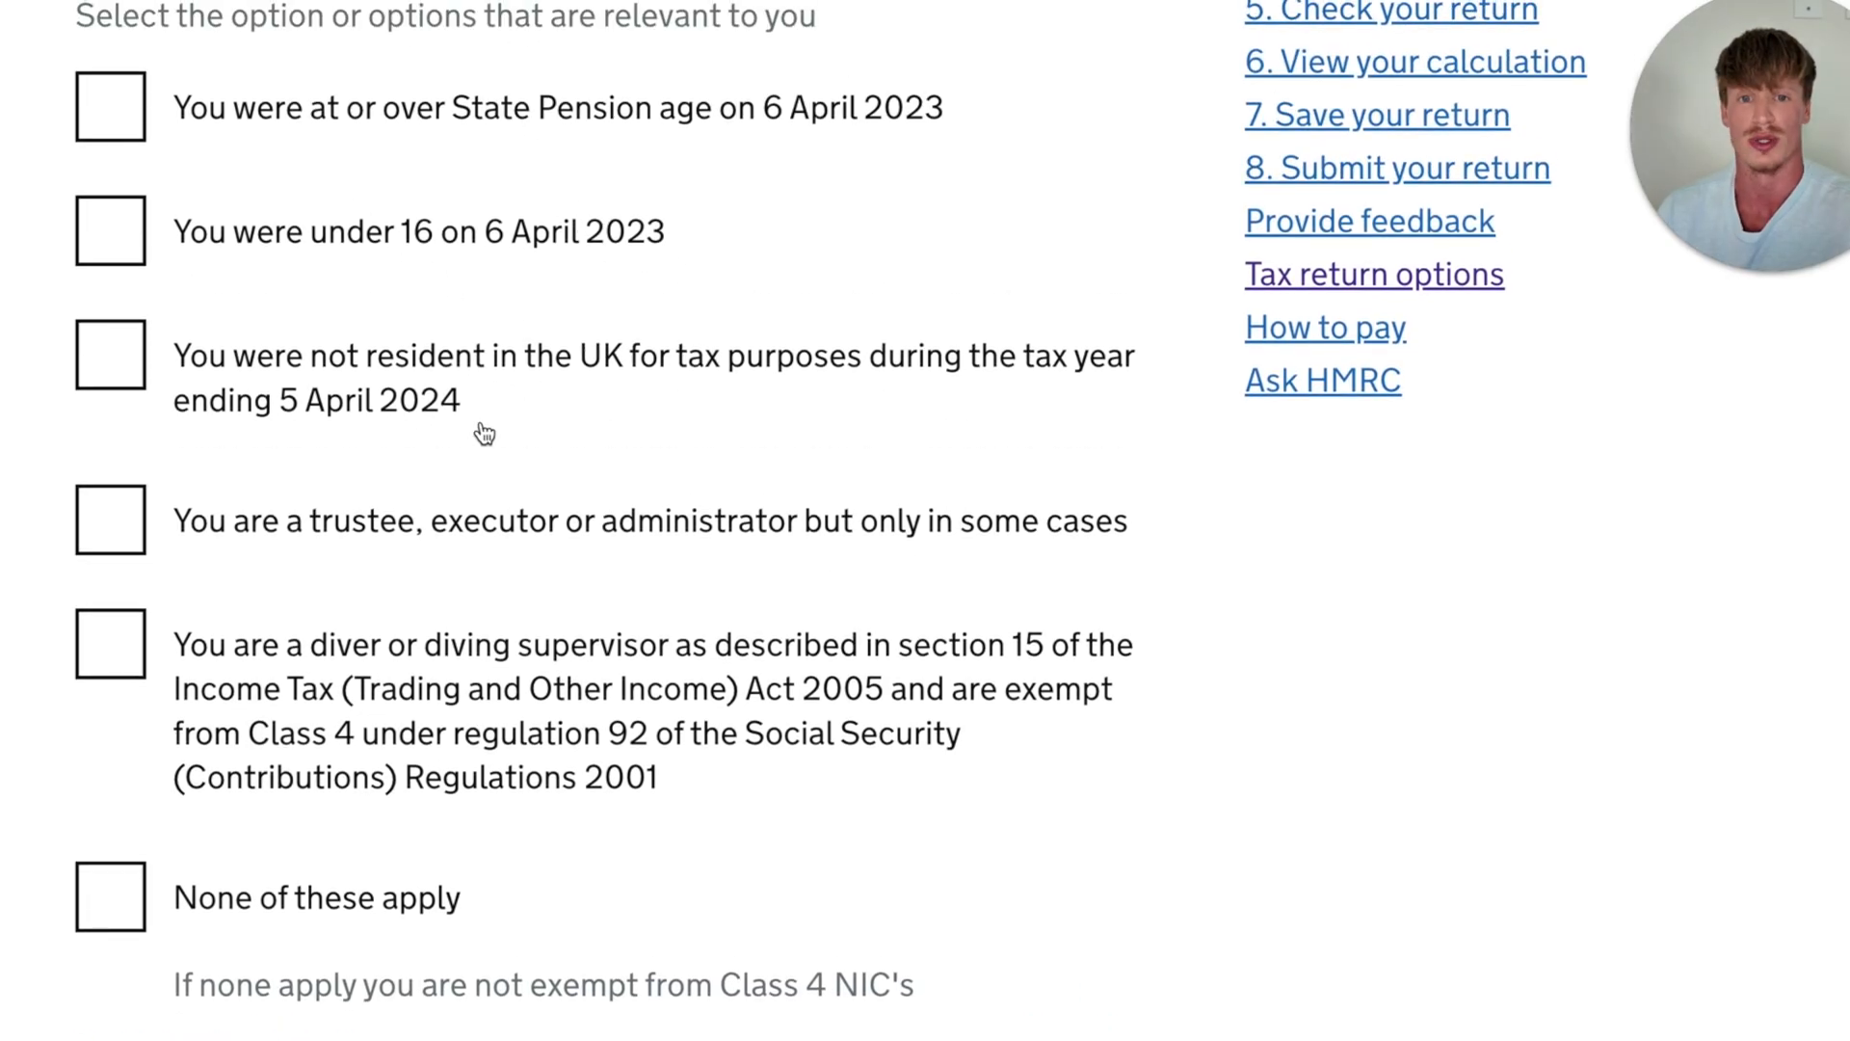
left_click(111, 896)
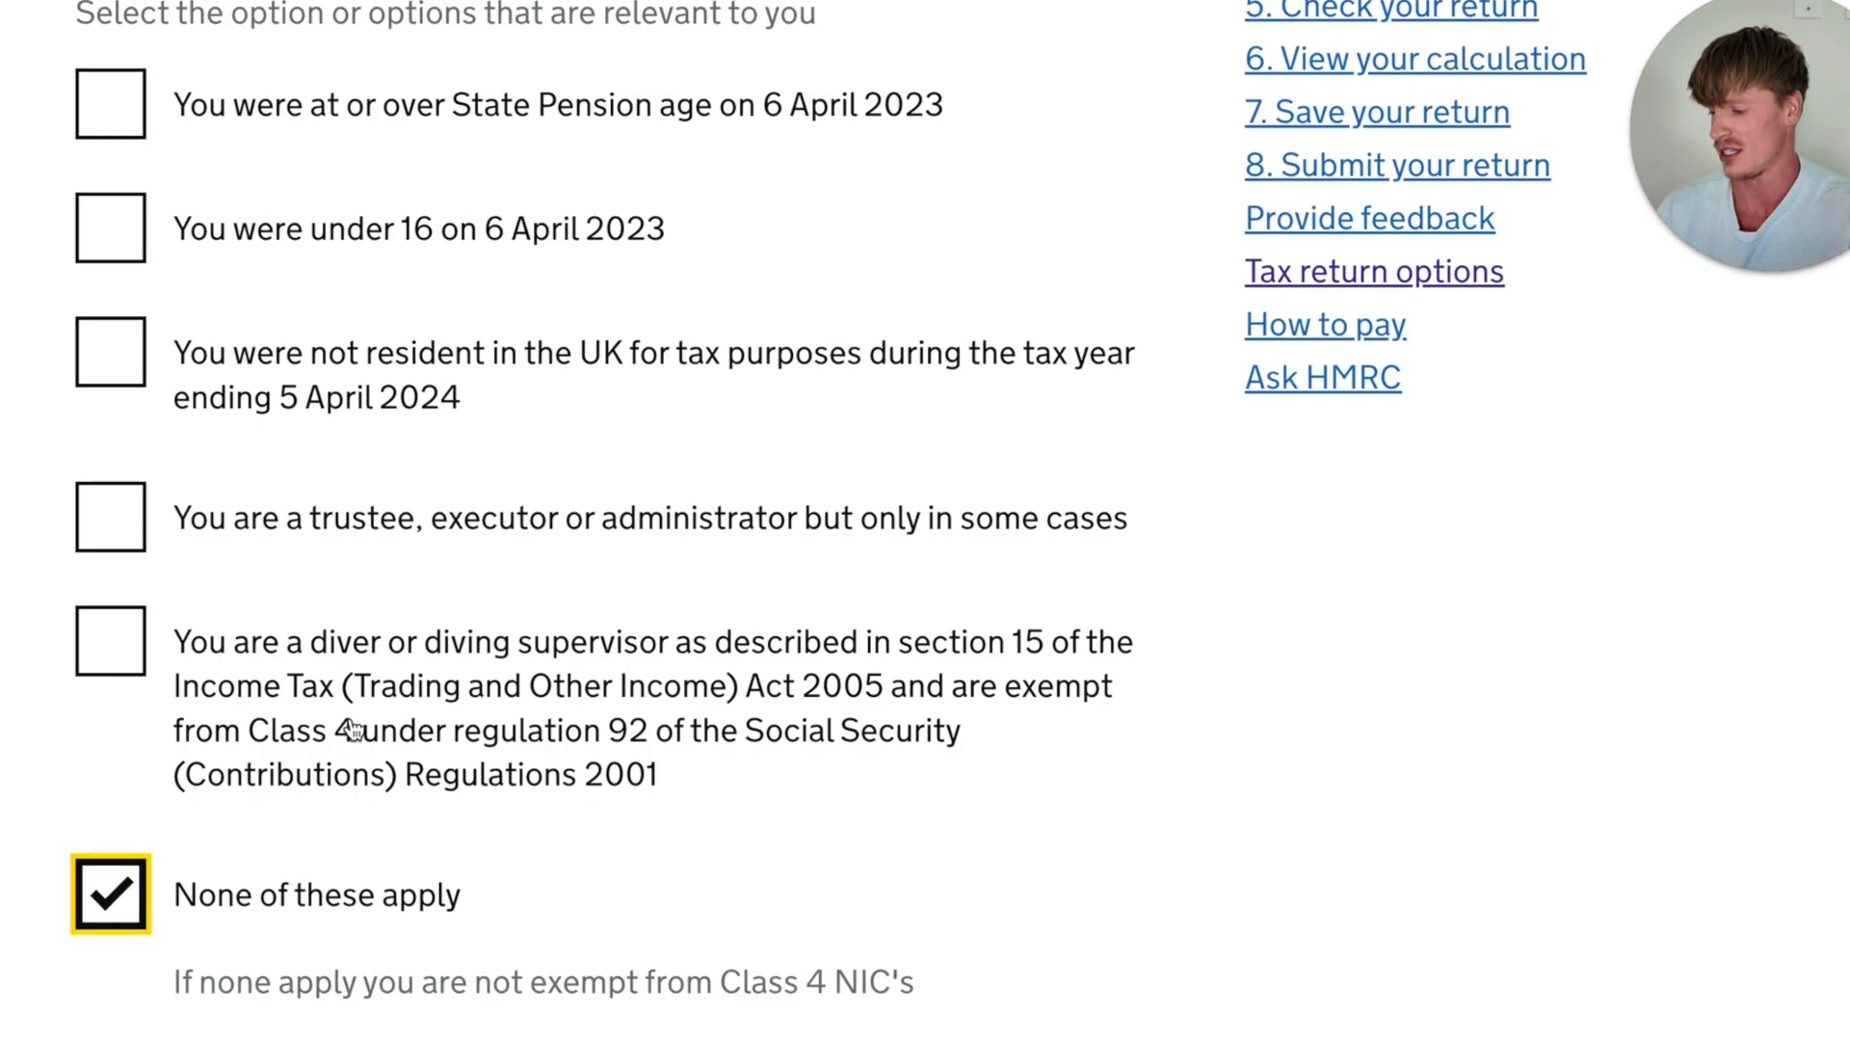
scroll(318, 732, "down", 4)
scroll(318, 771, "down", 1)
left_click(260, 838)
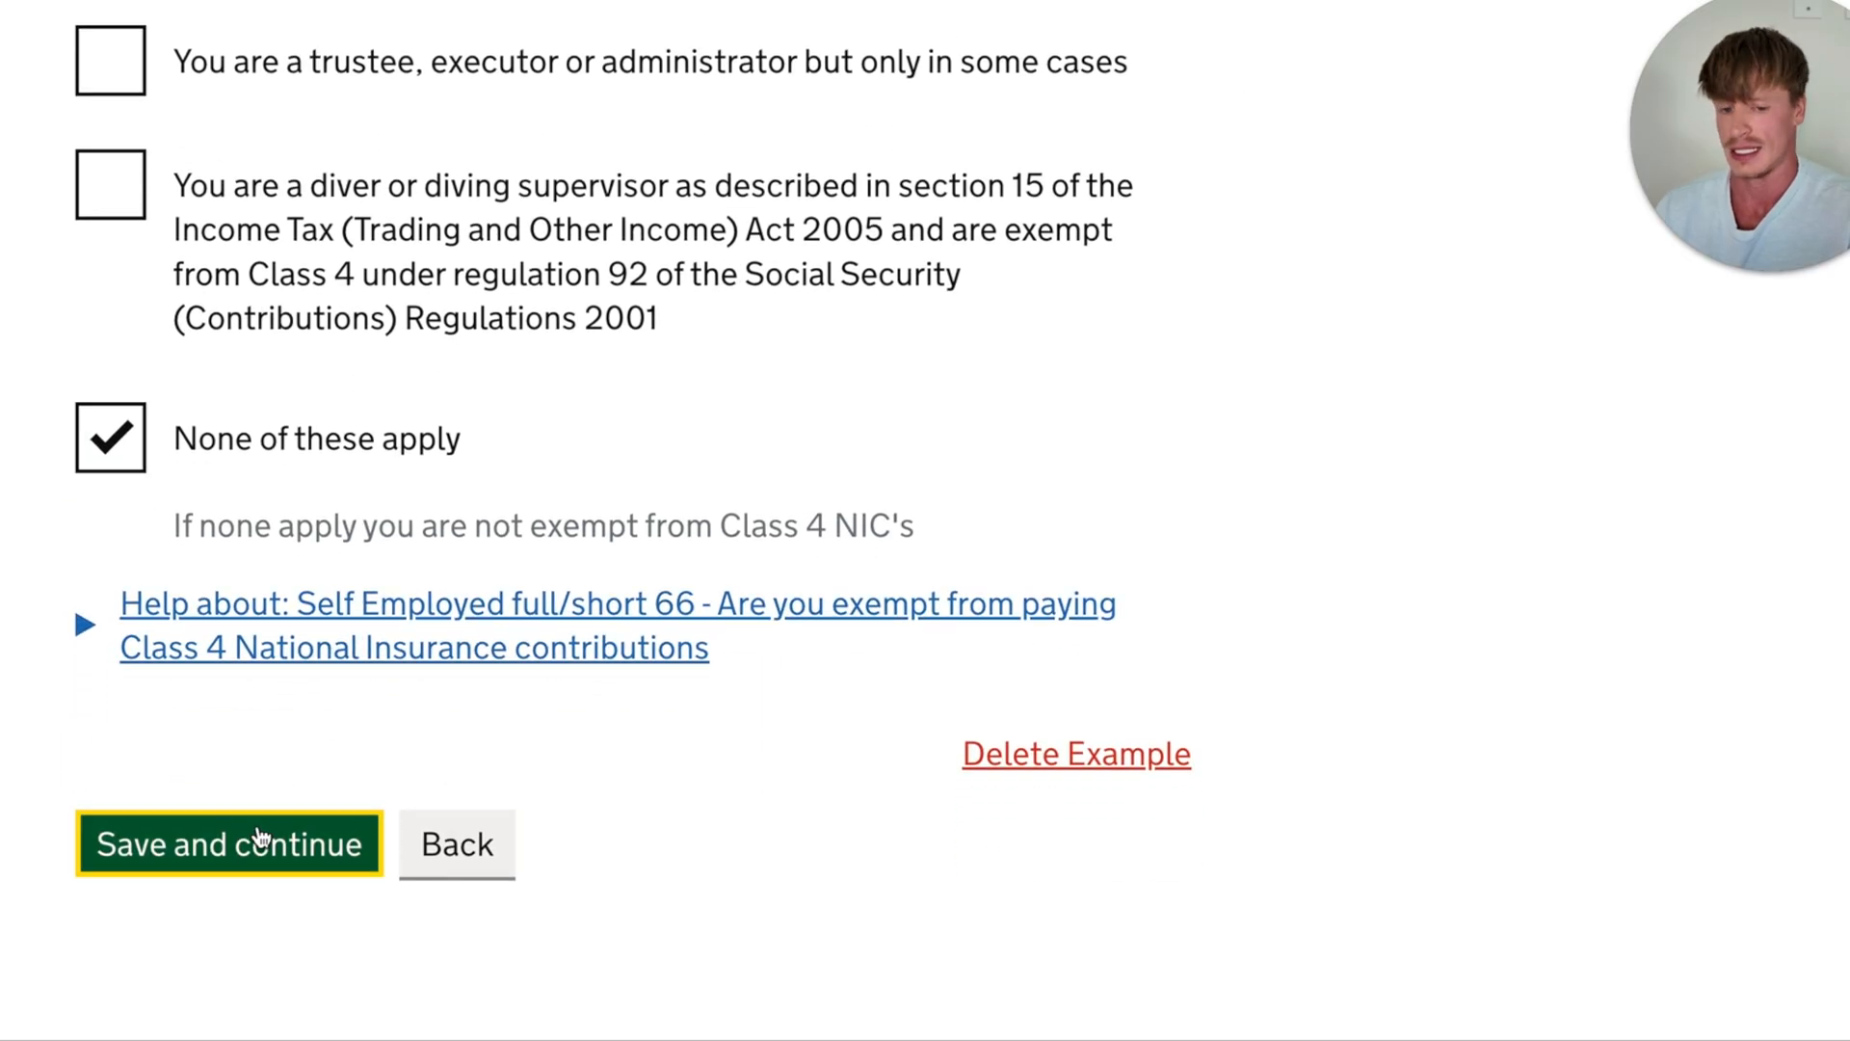
- Review the self-employment summary for the Example business, including its income, allowable expenses and taxable profit
scroll(257, 826, "down", 3)
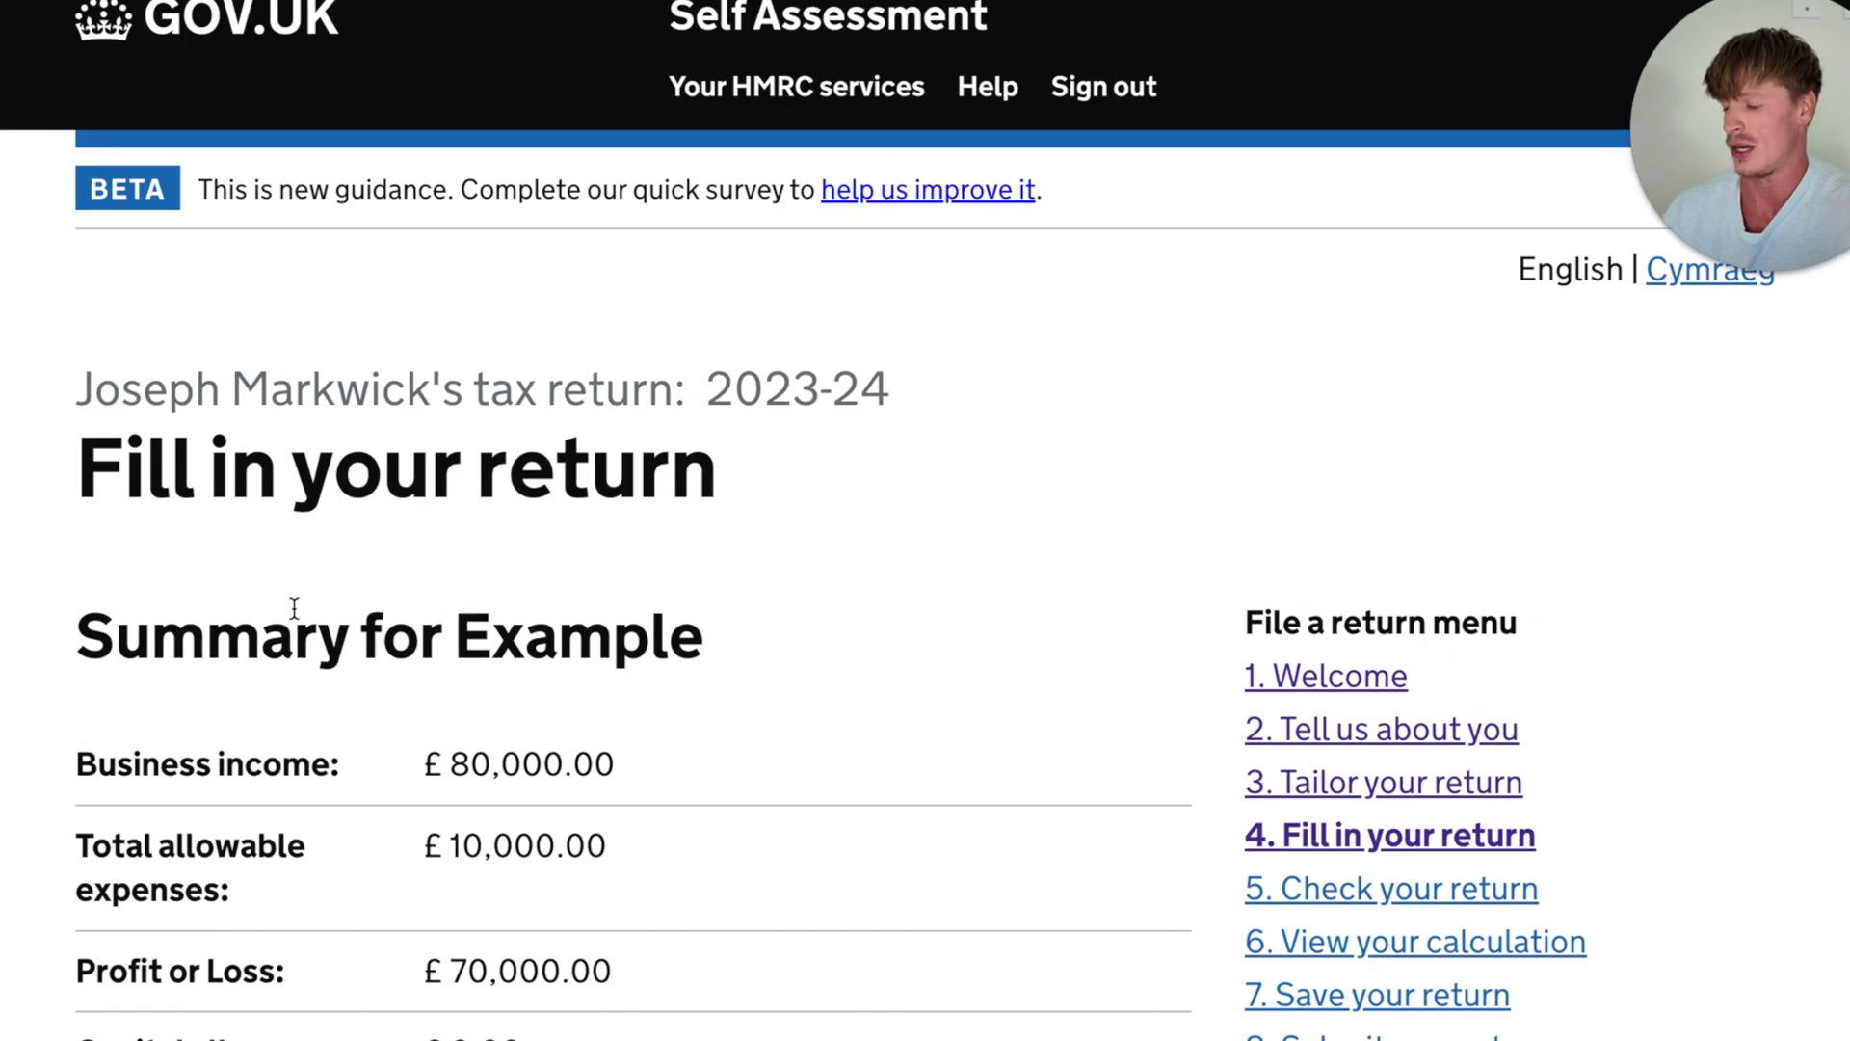
scroll(264, 609, "down", 3)
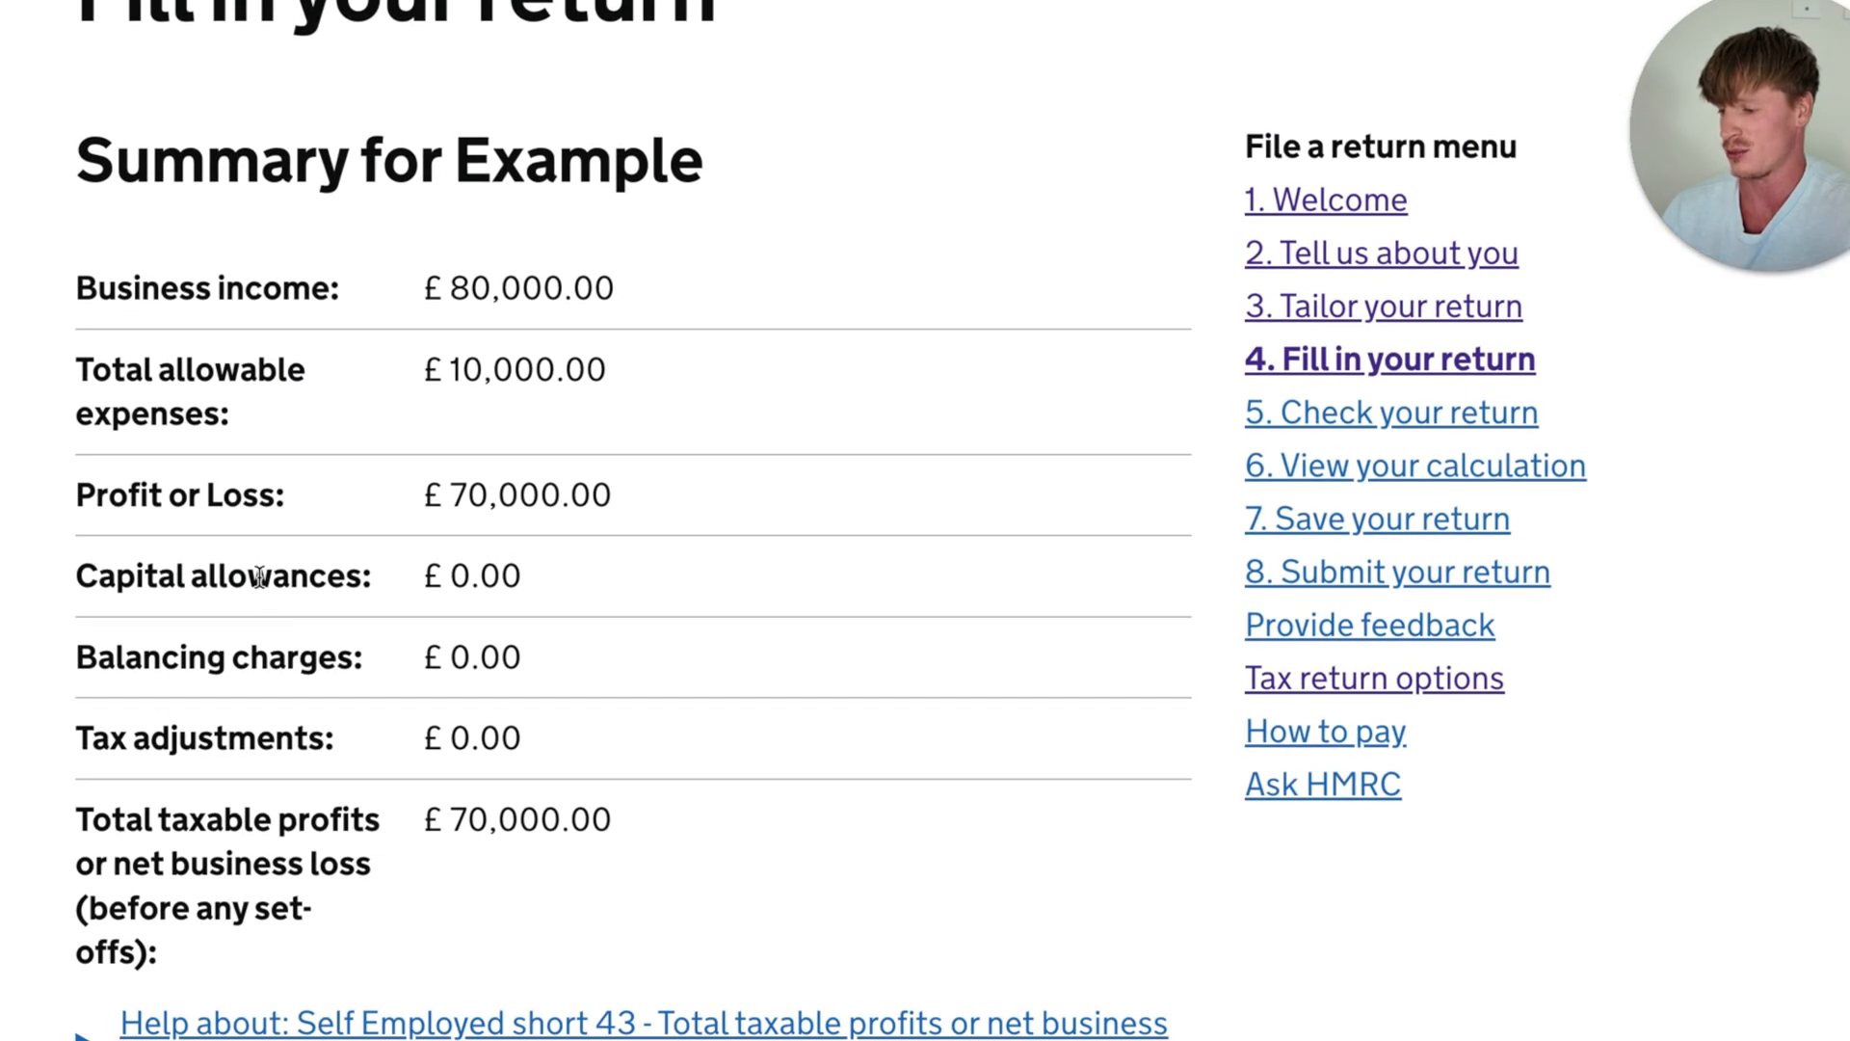
left_click_drag(729, 169, 461, 157)
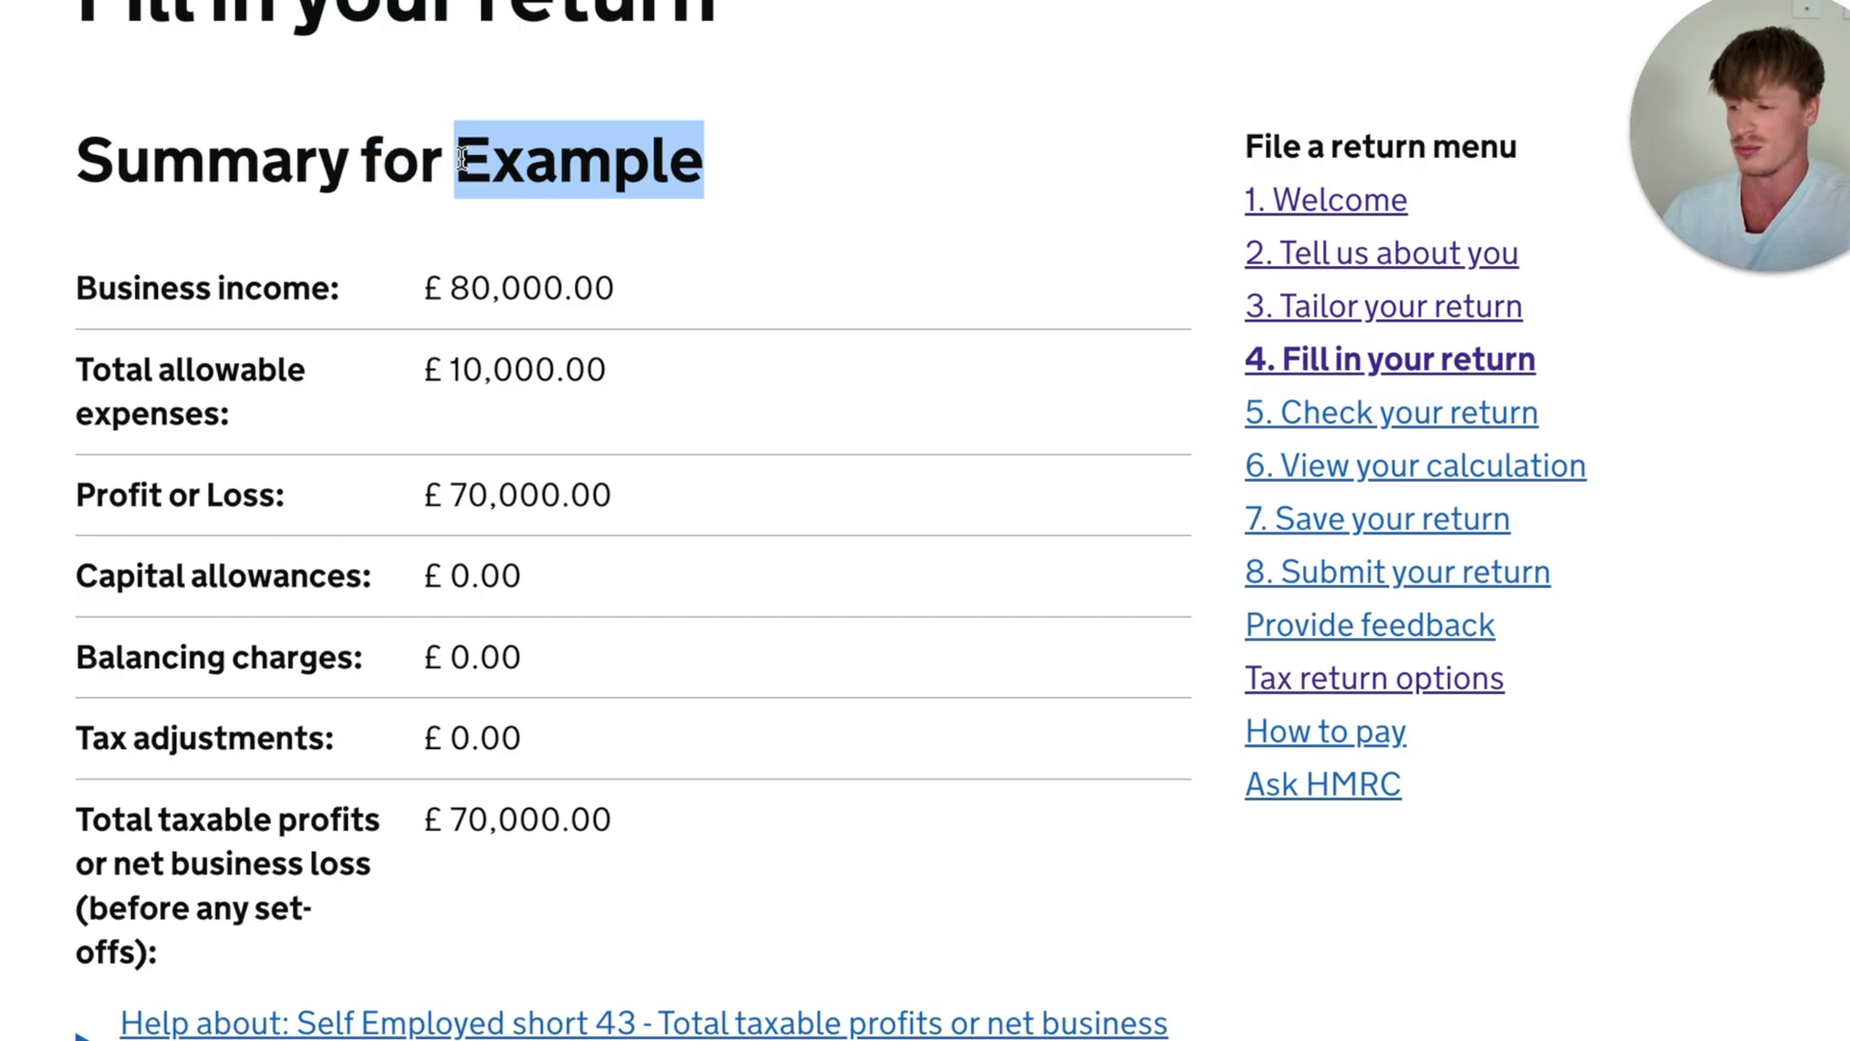
left_click(401, 353)
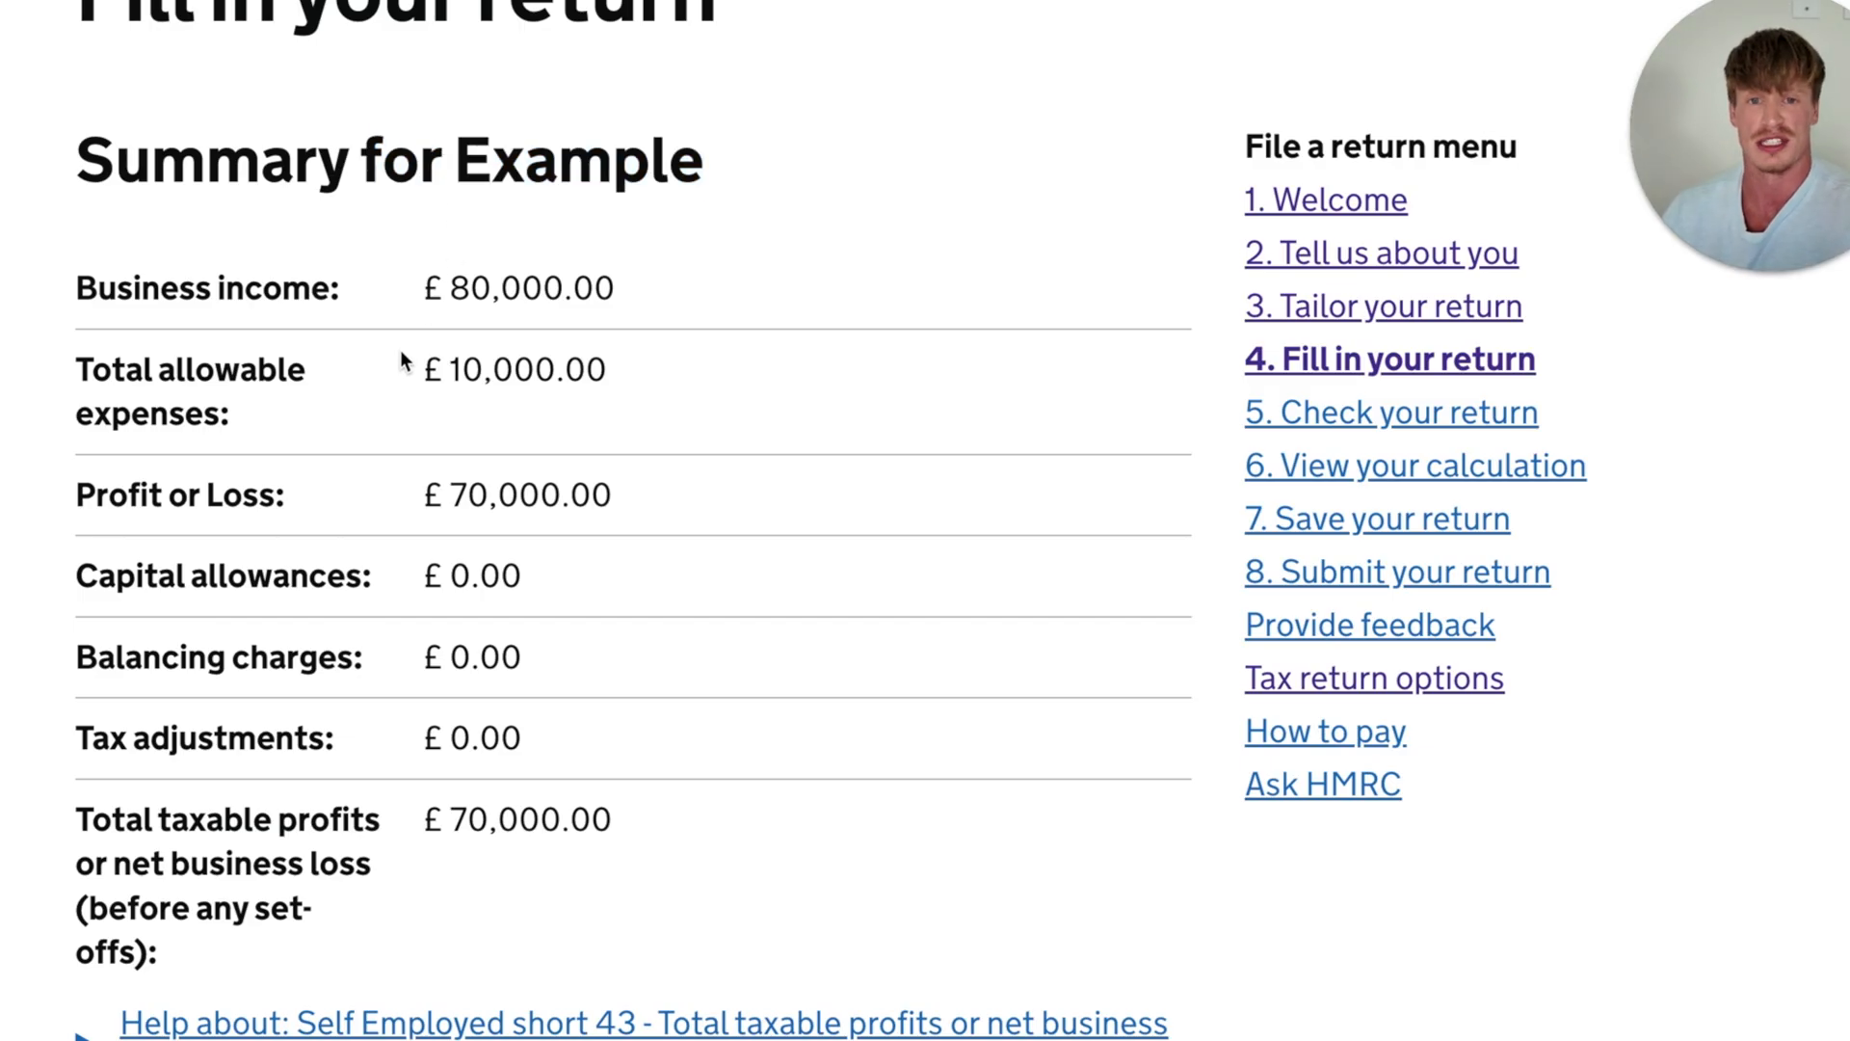
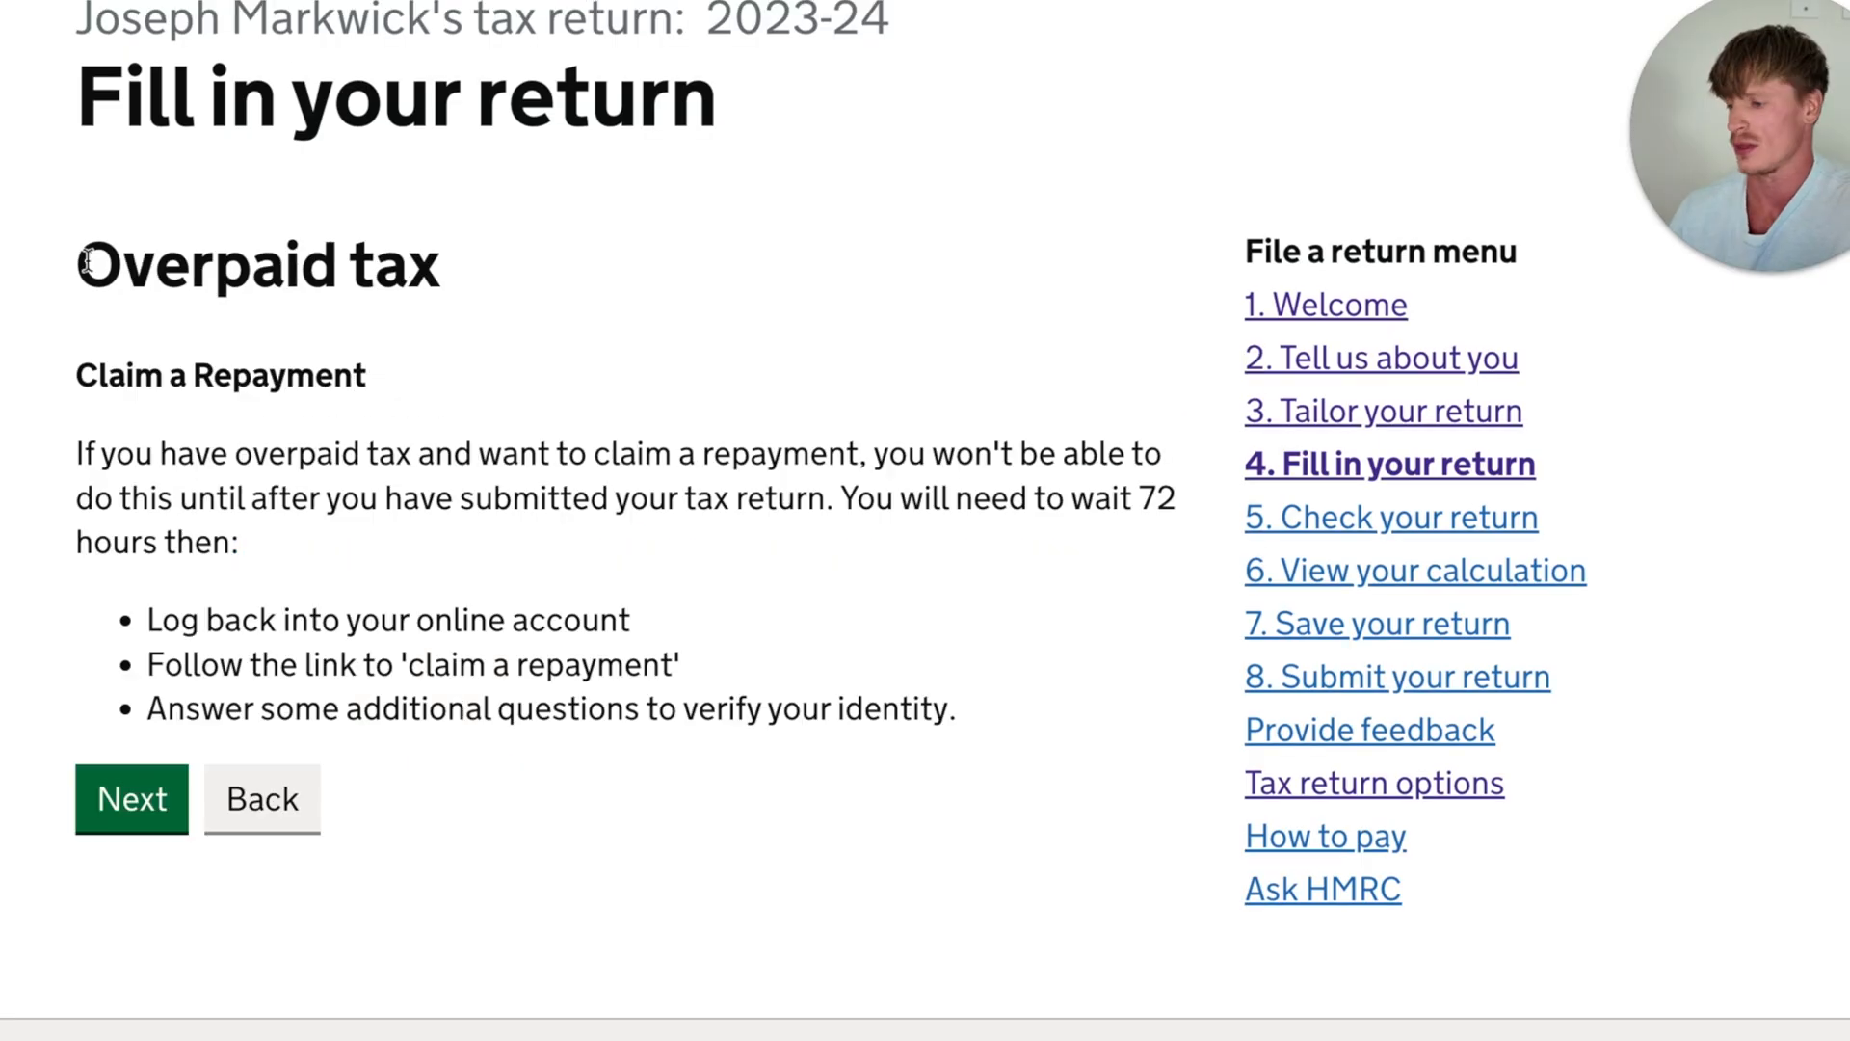
- Read the guidance on claiming a repayment on the overpaid tax page and continue to the adjustments to tax due
left_click_drag(87, 262, 460, 268)
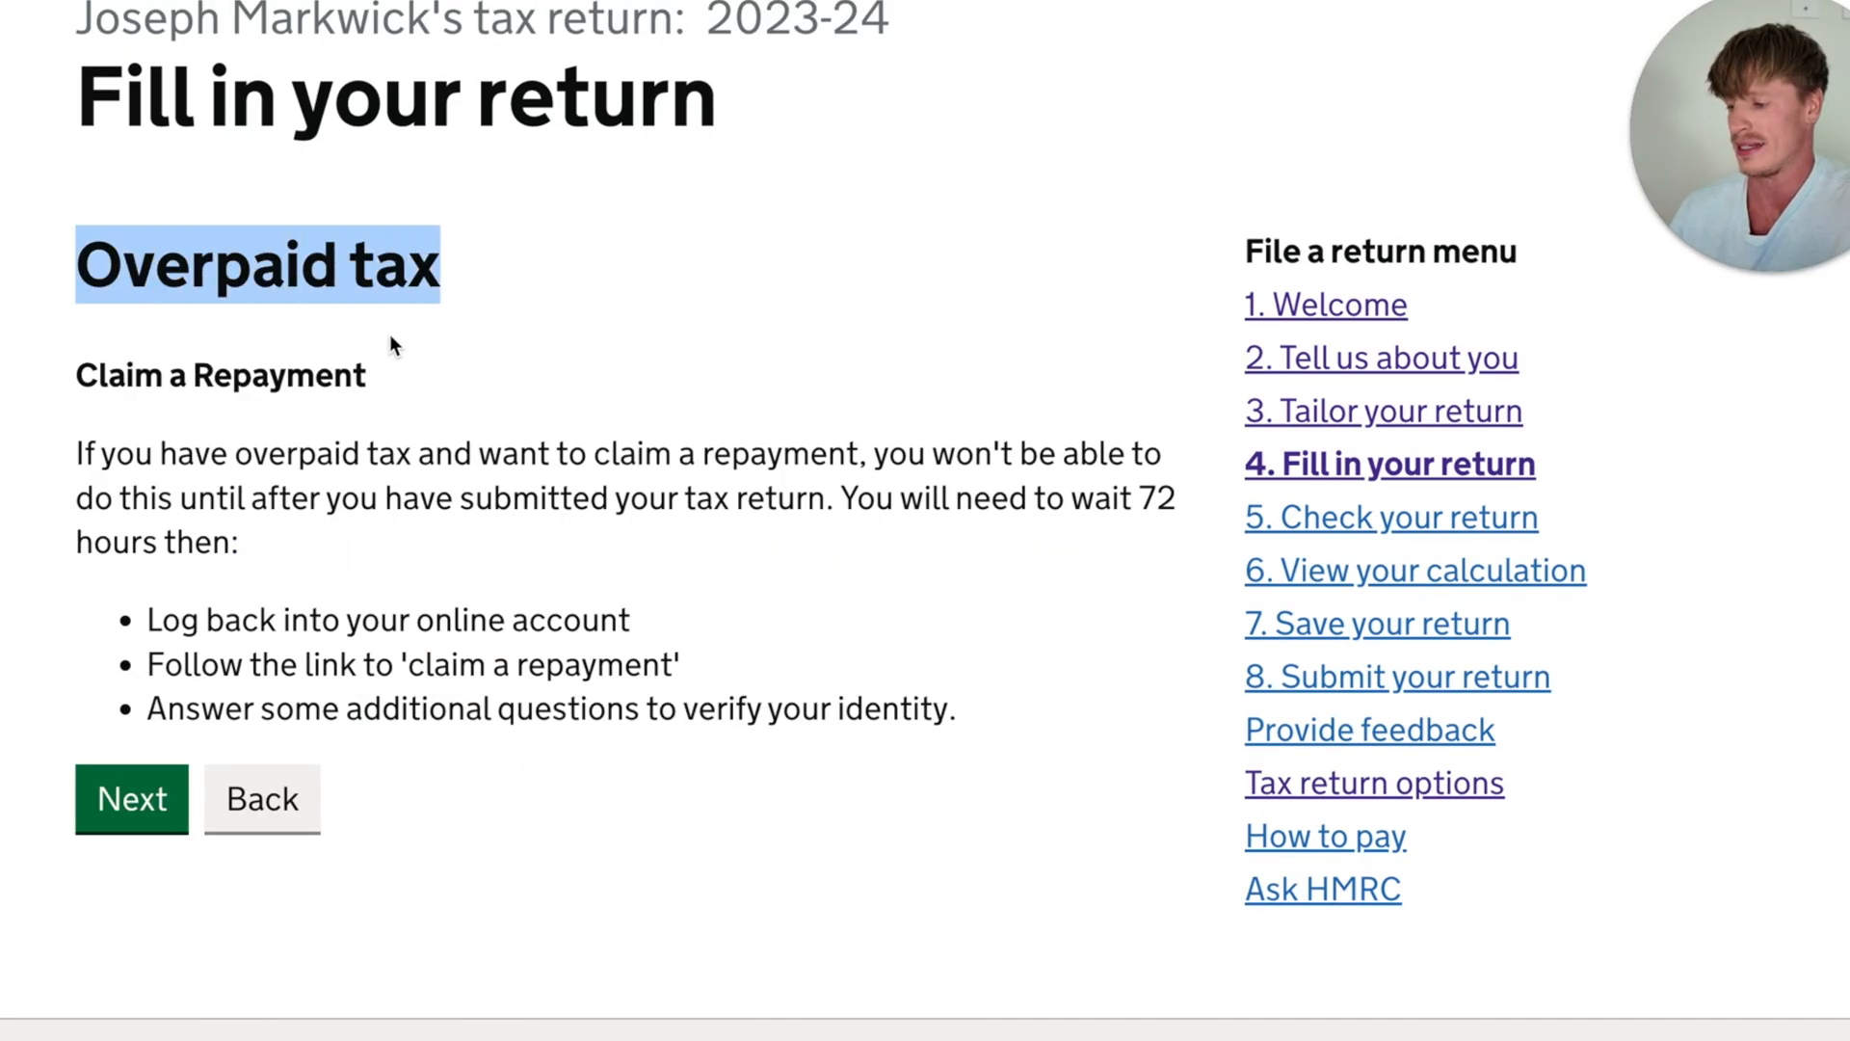
left_click(385, 371)
left_click_drag(390, 402, 85, 376)
left_click(457, 434)
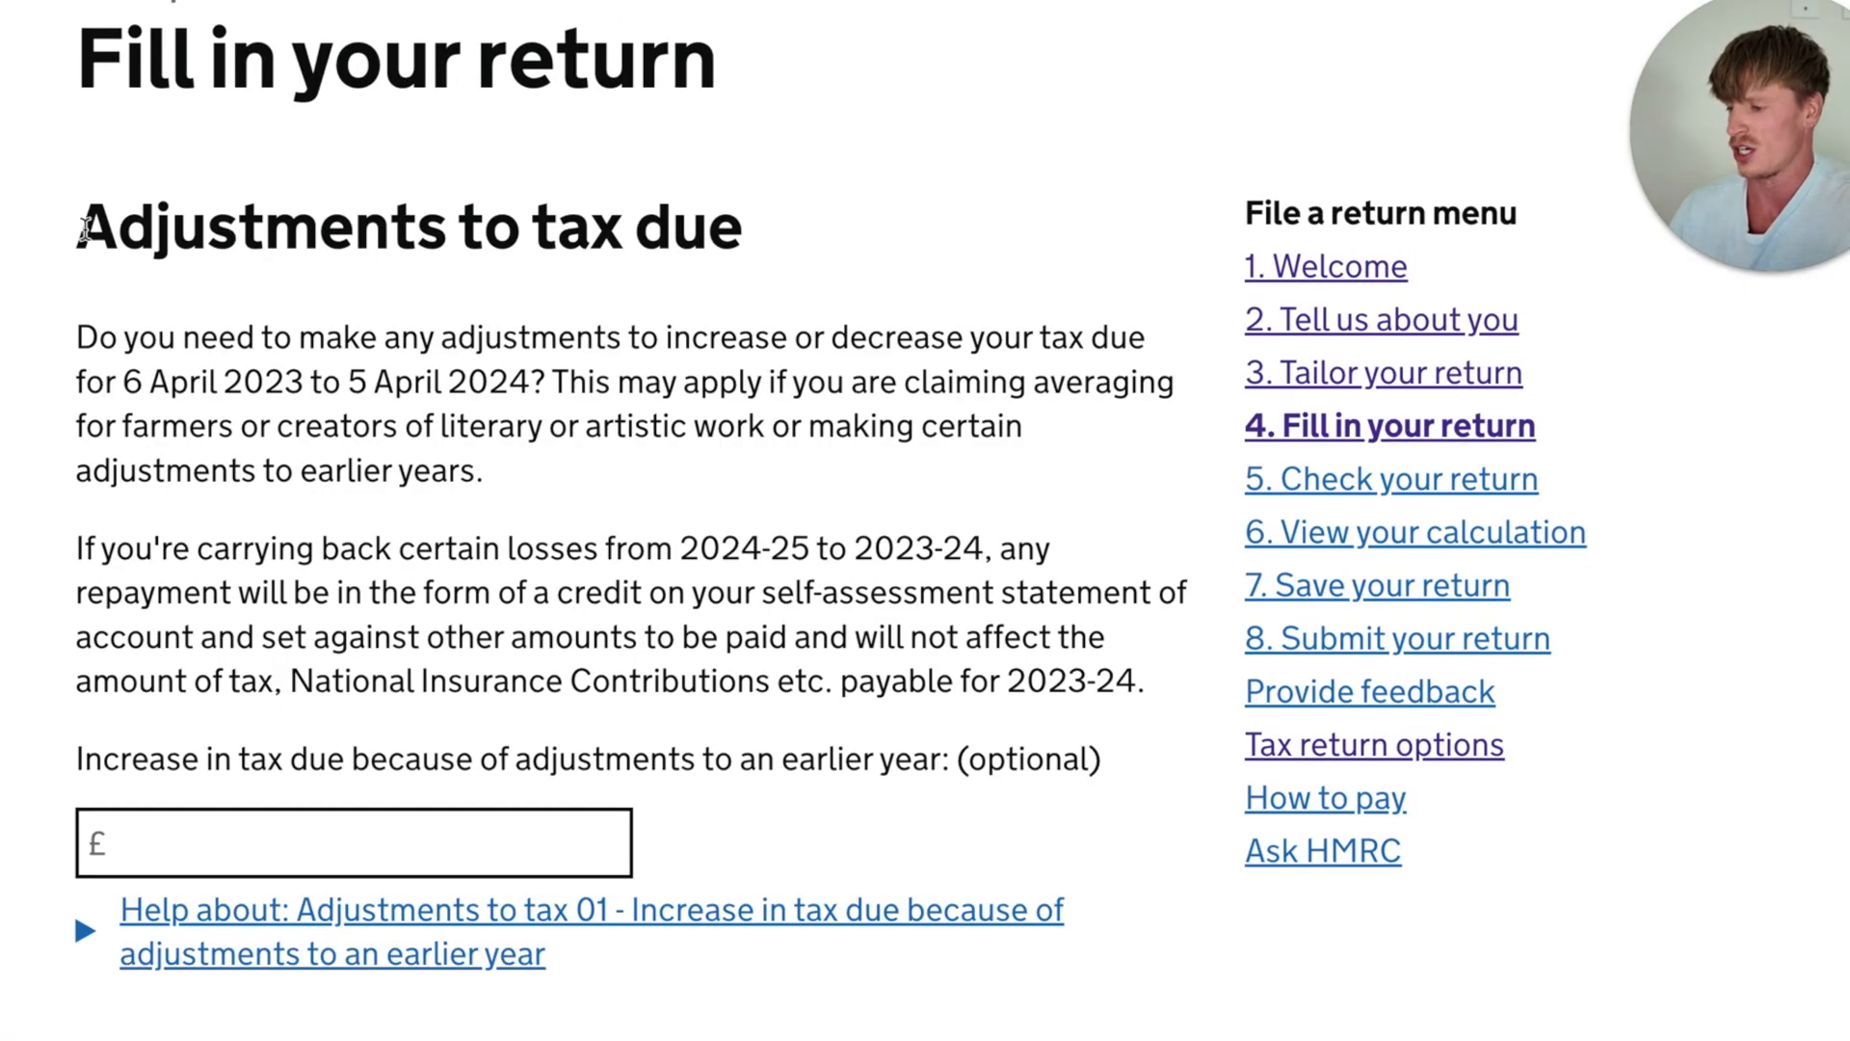
- Leave all the optional adjustments to tax due blank and save the page
left_click_drag(81, 229, 728, 229)
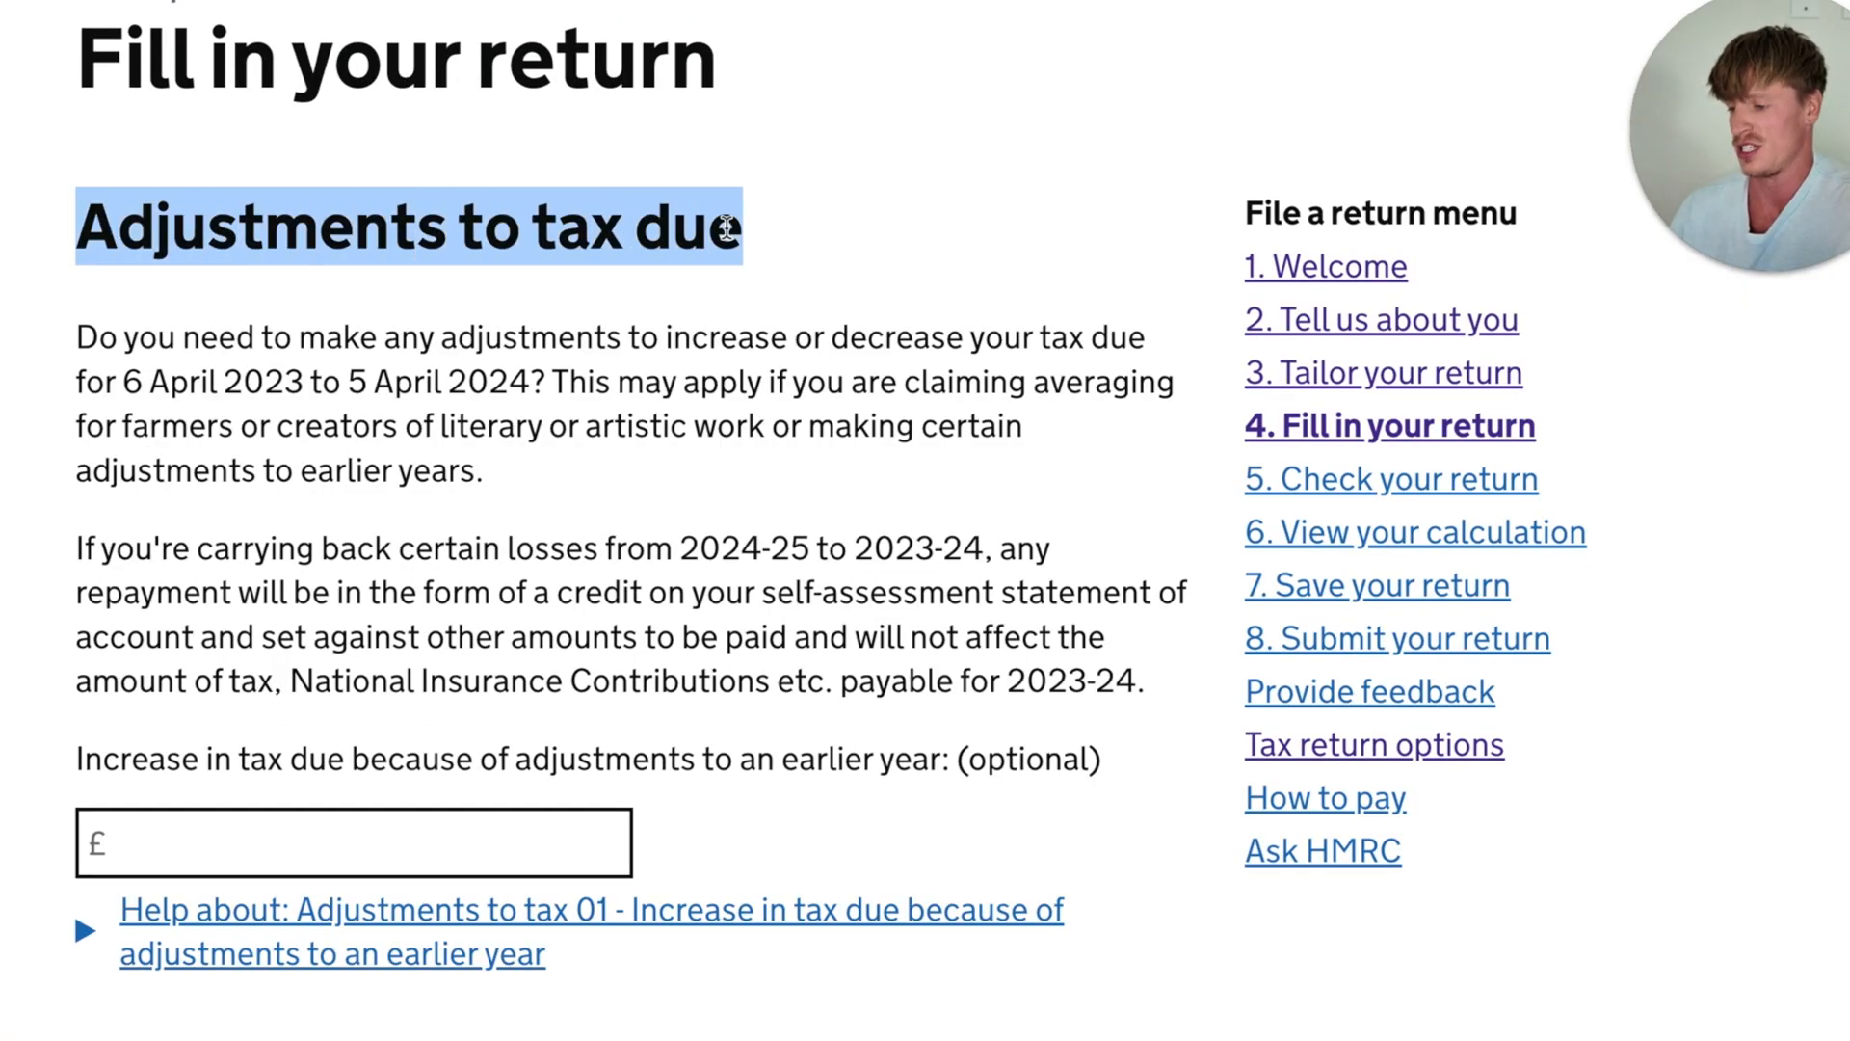
left_click(619, 389)
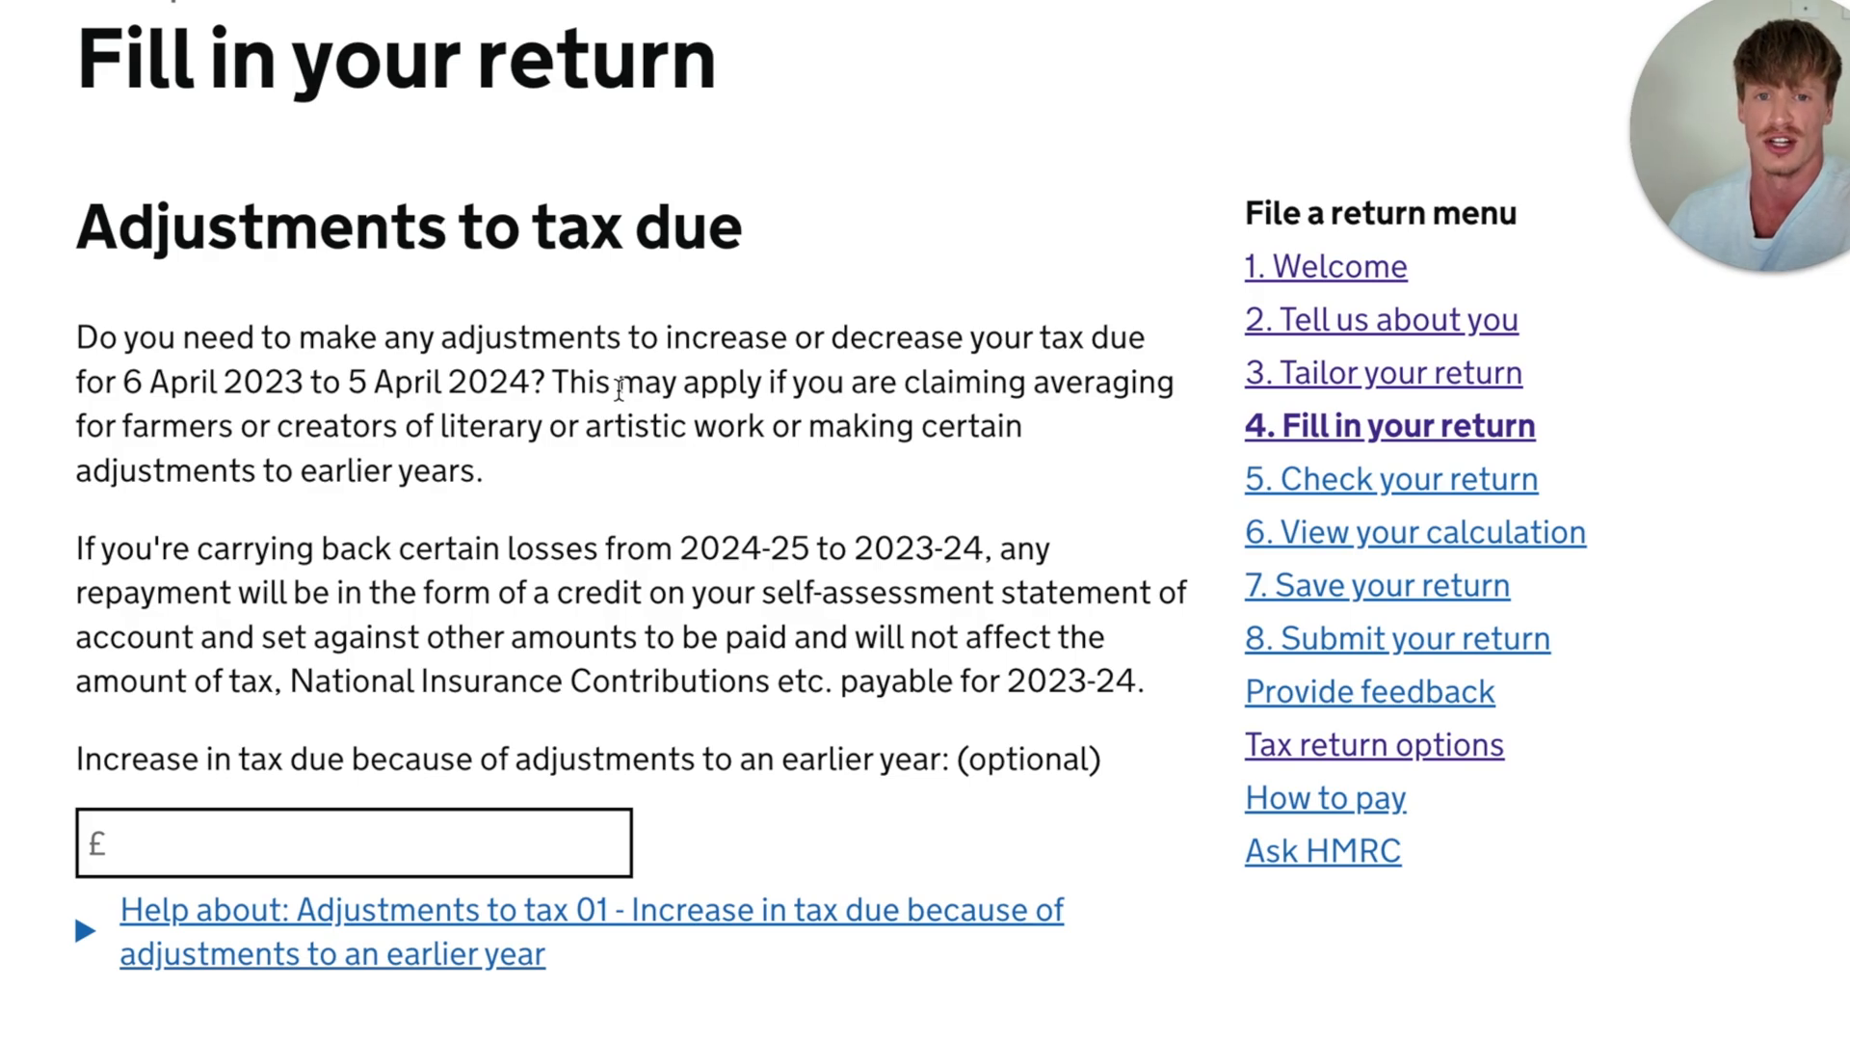
scroll(620, 388, "down", 8)
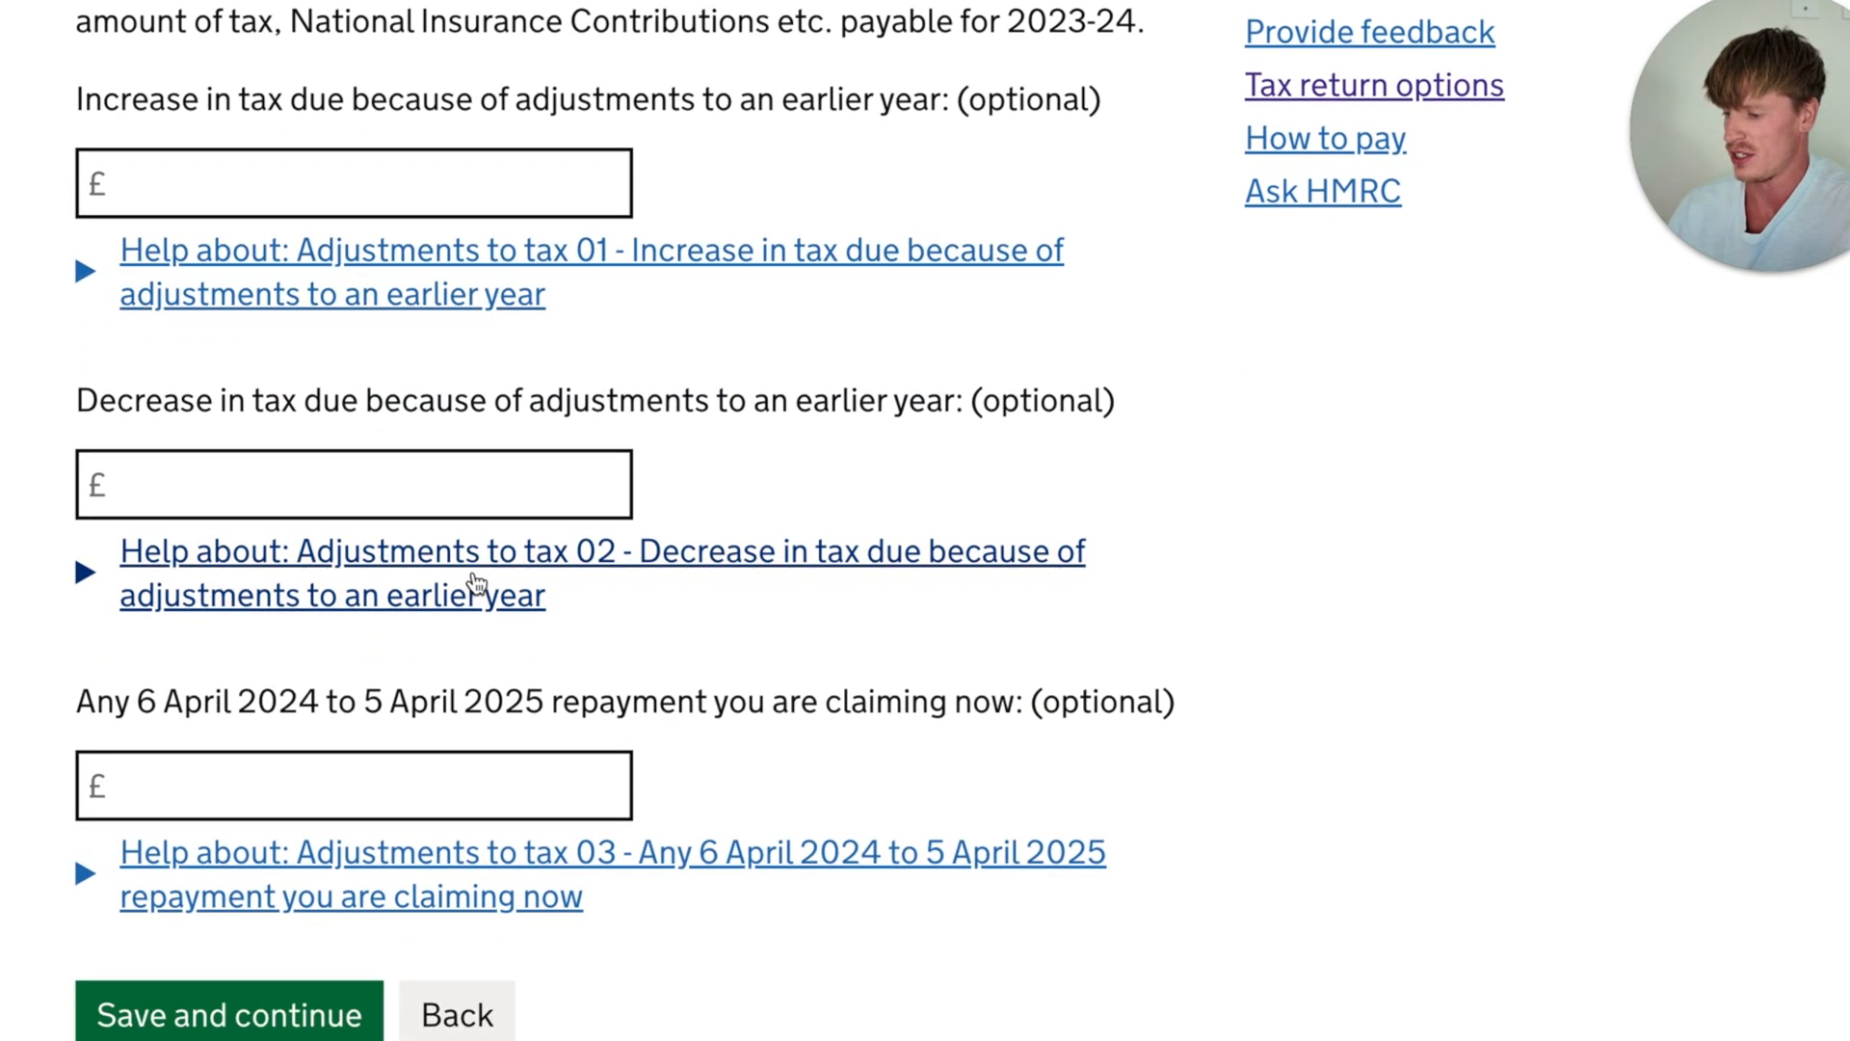
scroll(476, 584, "up", 1)
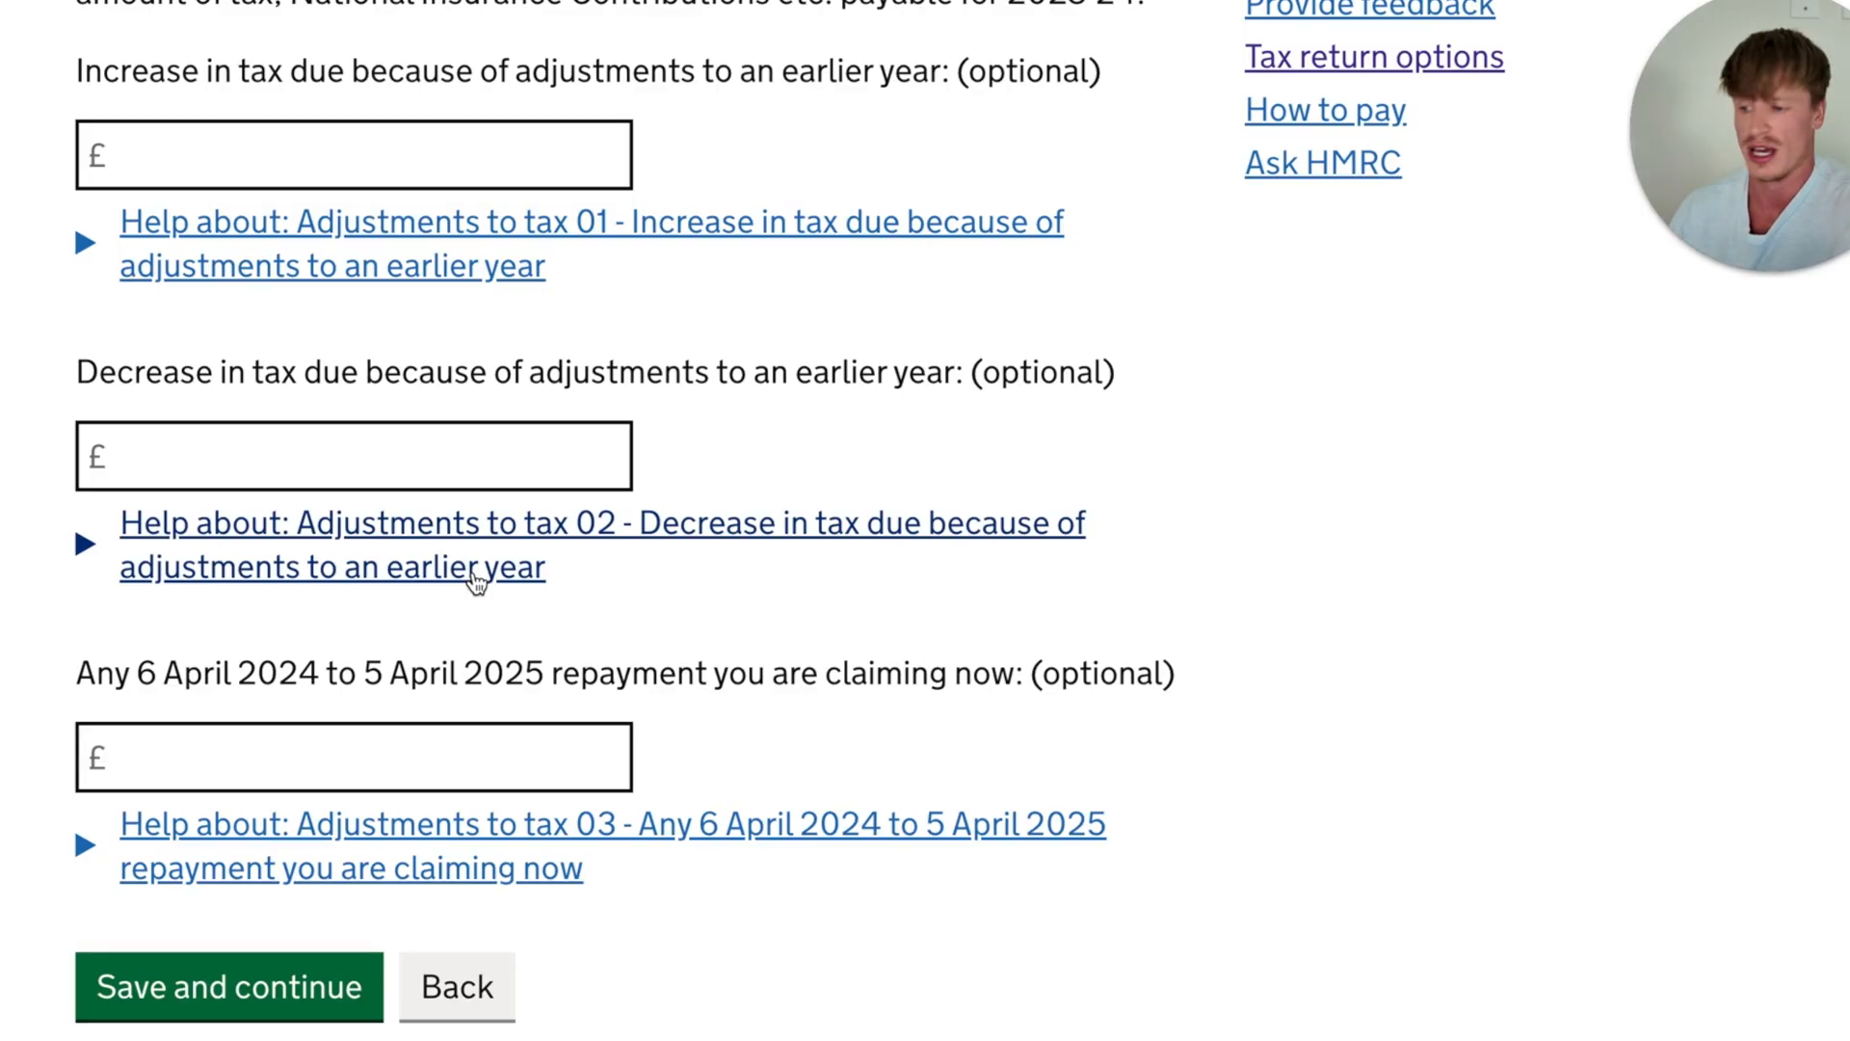
scroll(475, 582, "down", 1)
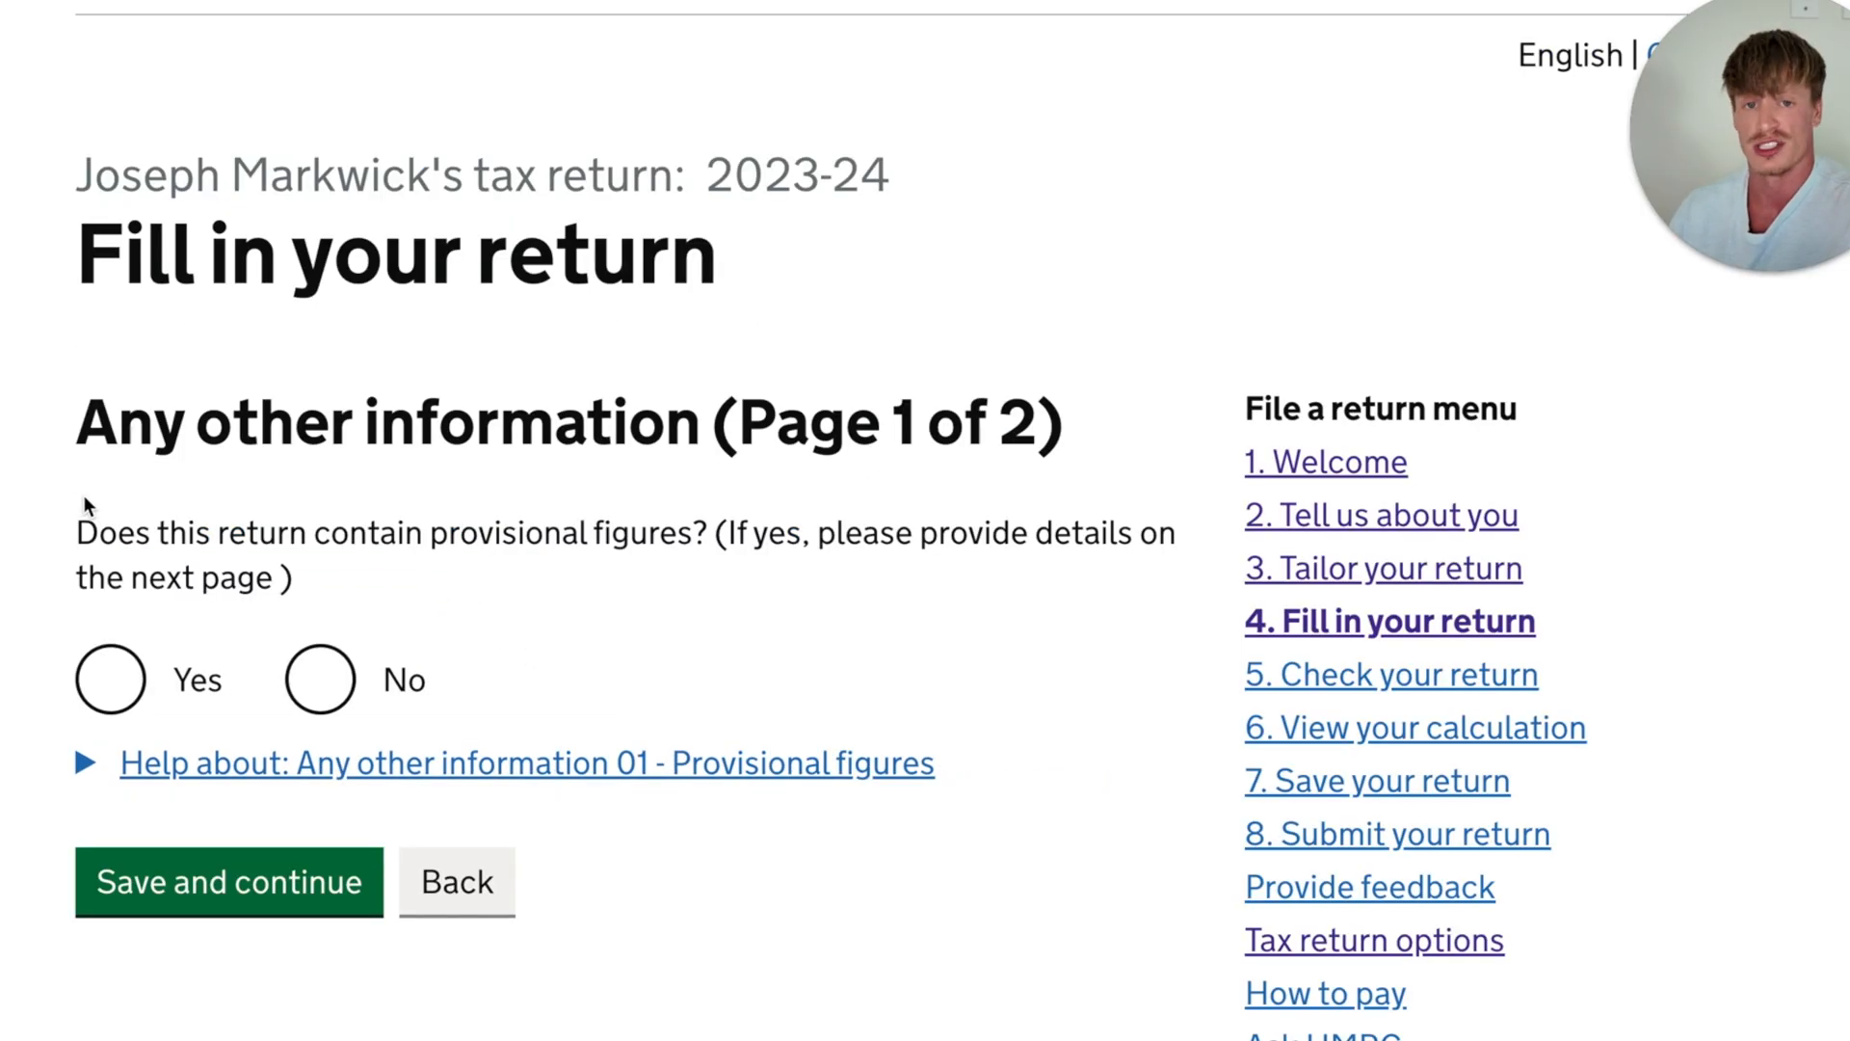
- Declare that the return contains no provisional figures and save the page
left_click_drag(75, 522, 740, 549)
scroll(740, 549, "down", 1)
left_click(109, 568)
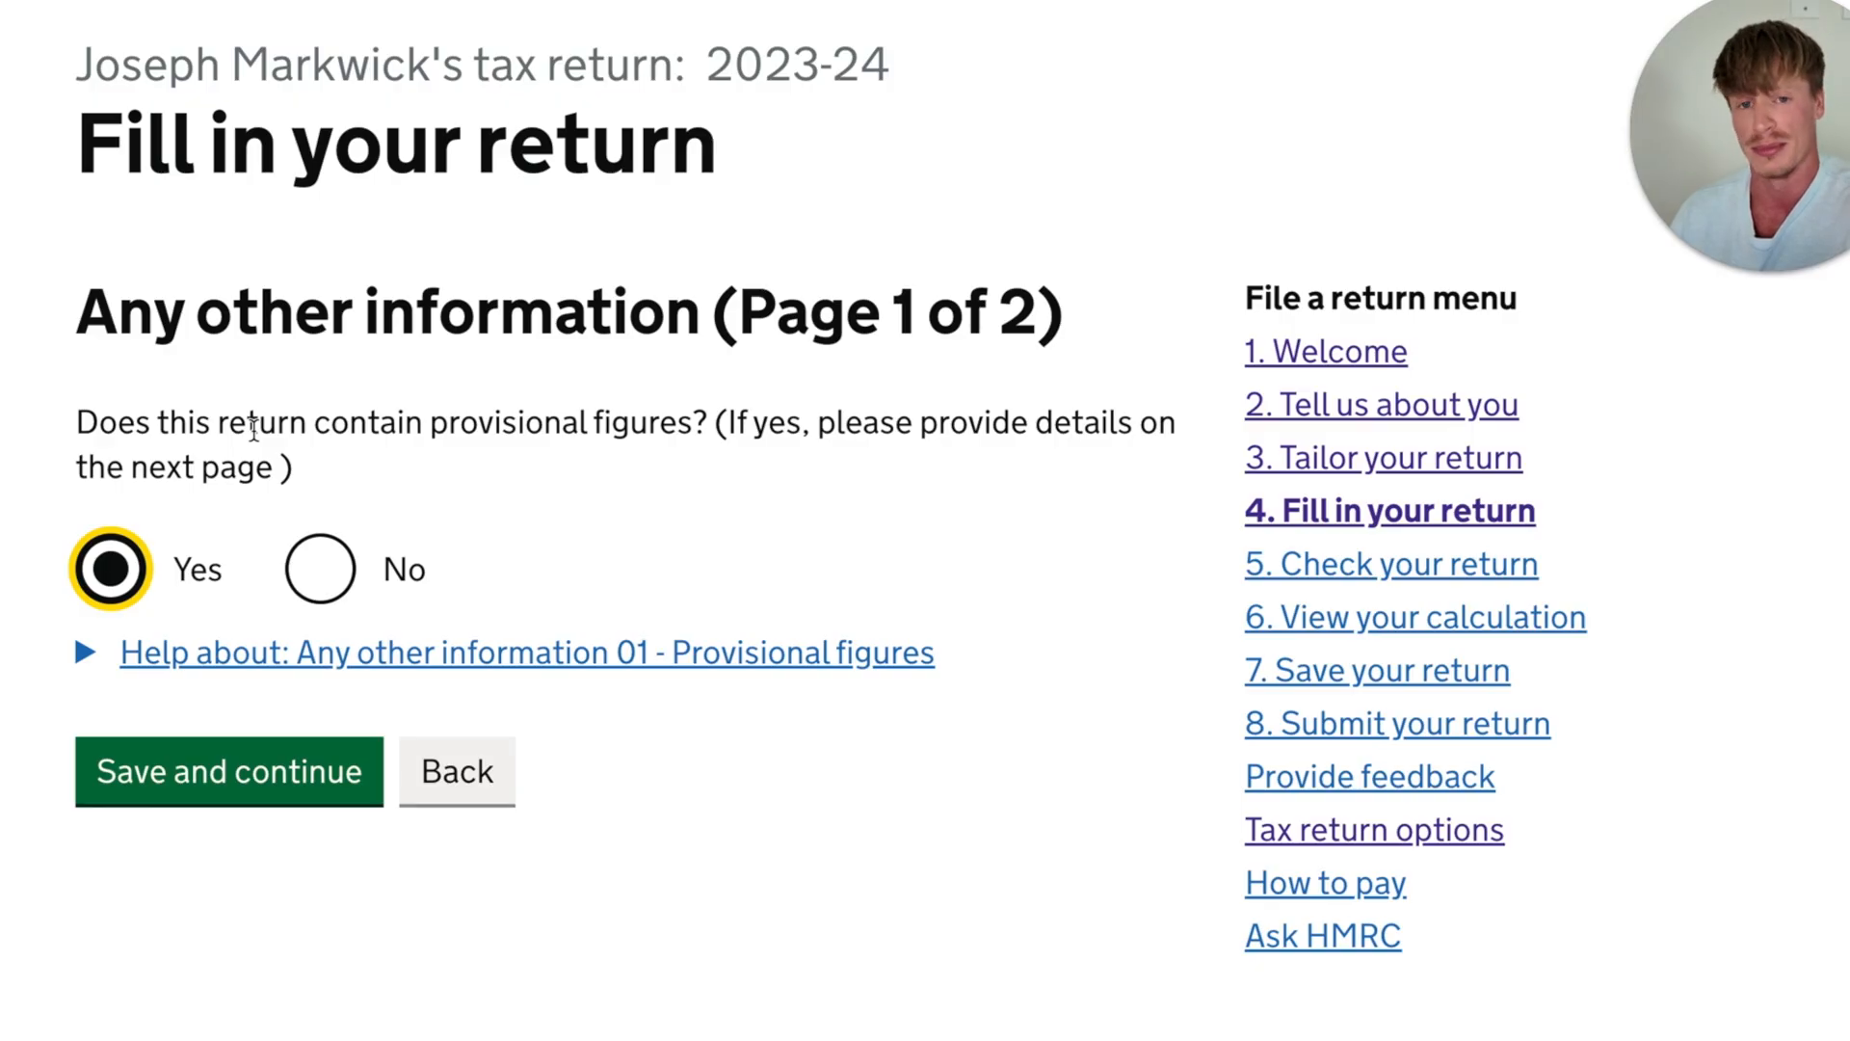
scroll(254, 429, "down", 1)
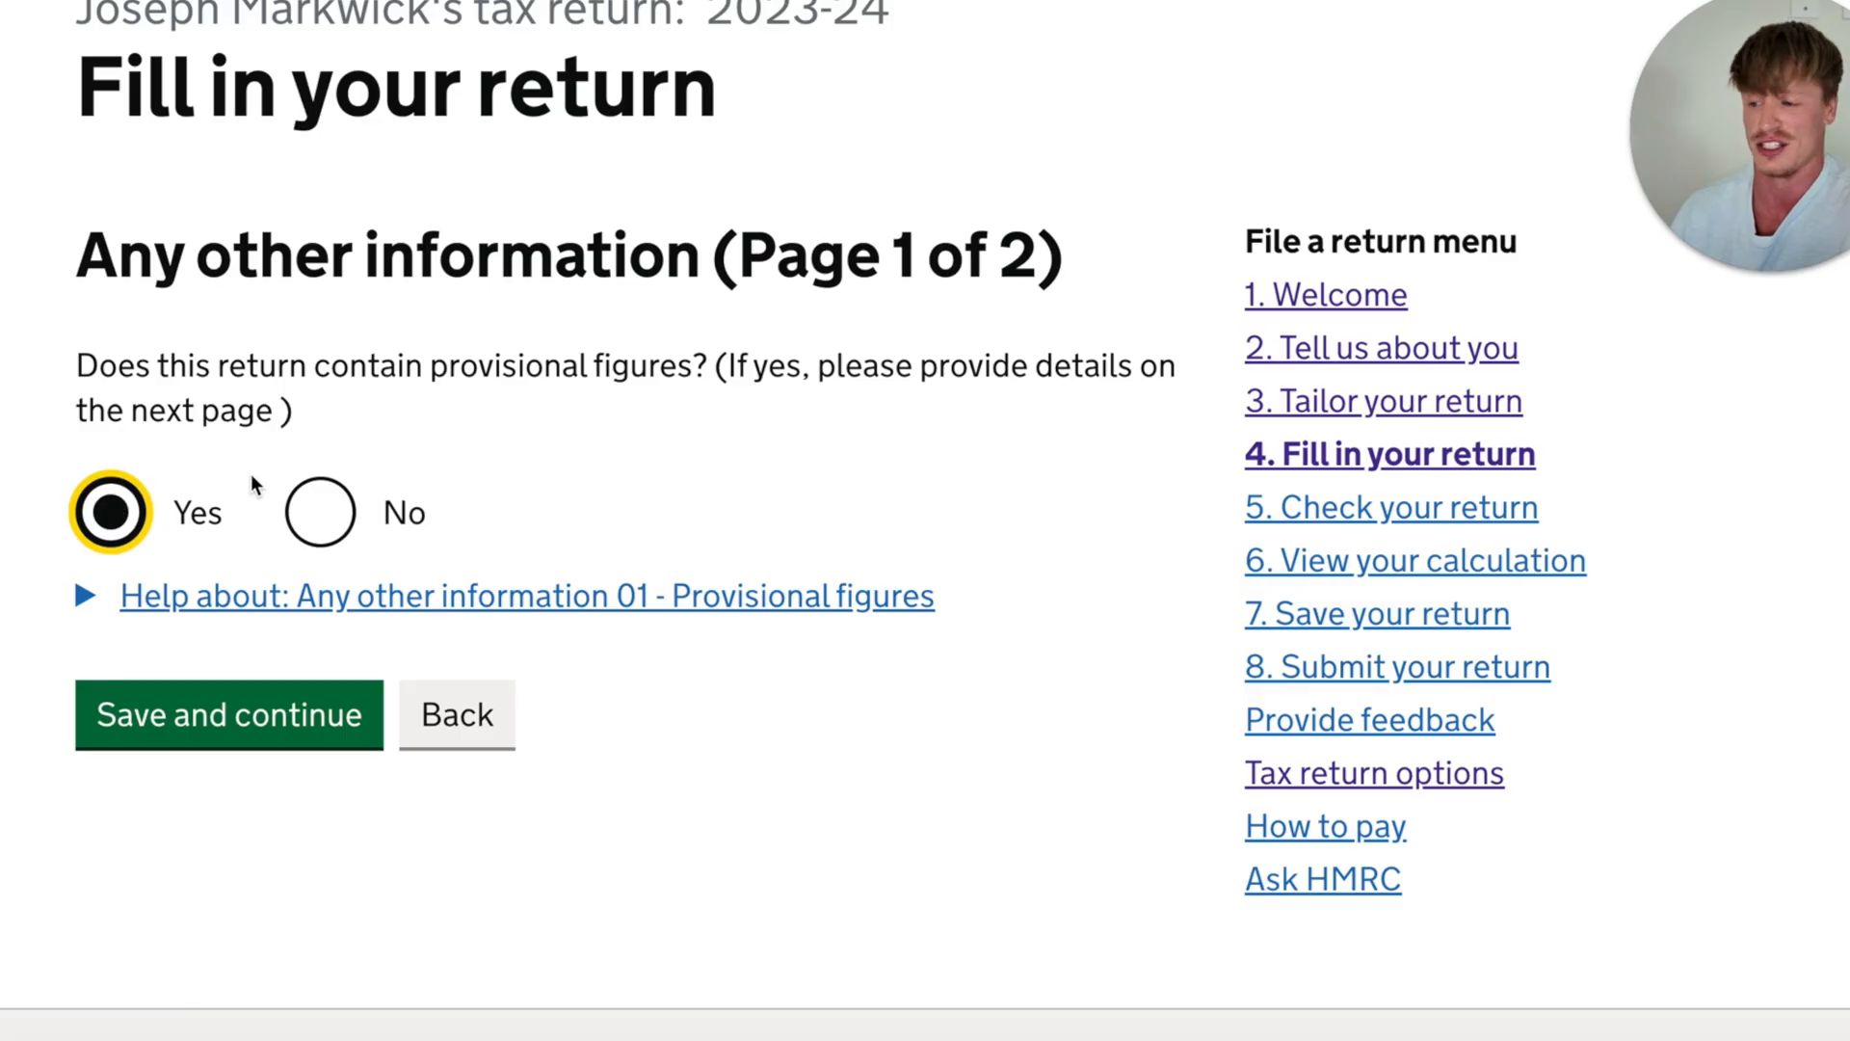
left_click(320, 513)
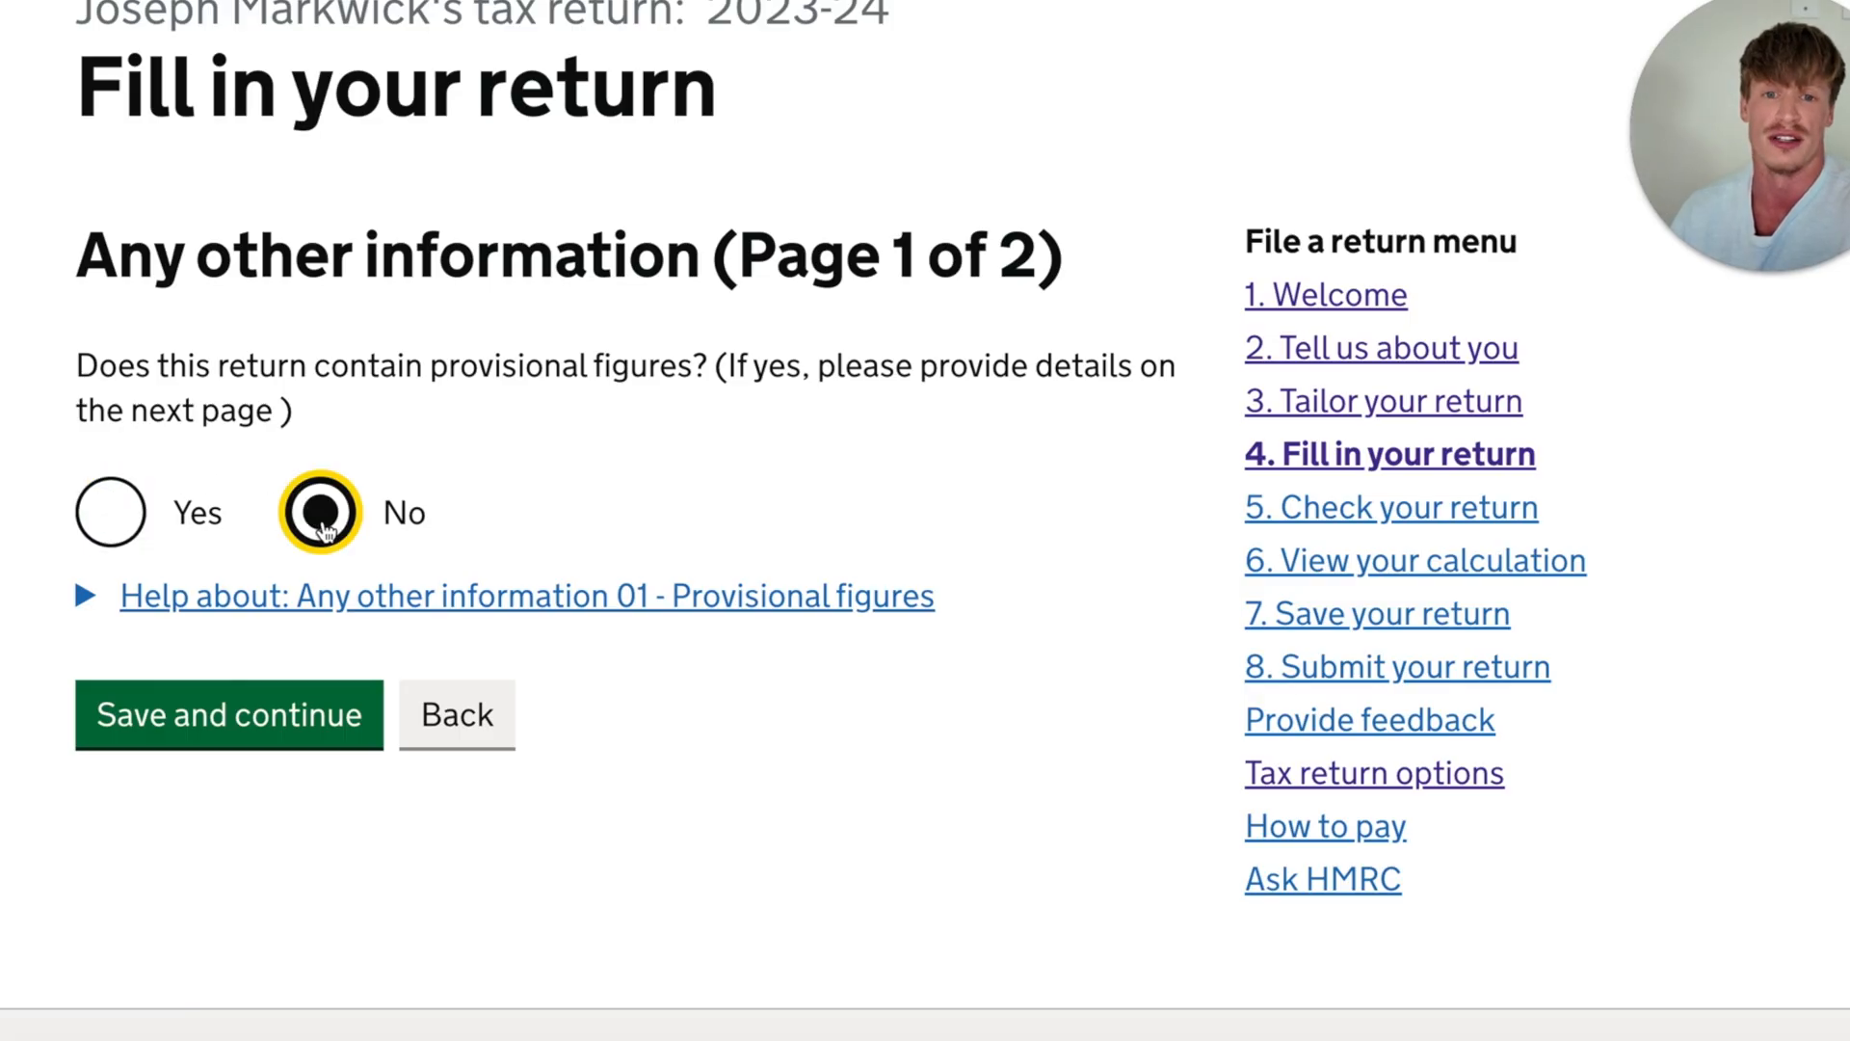
scroll(537, 380, "down", 3)
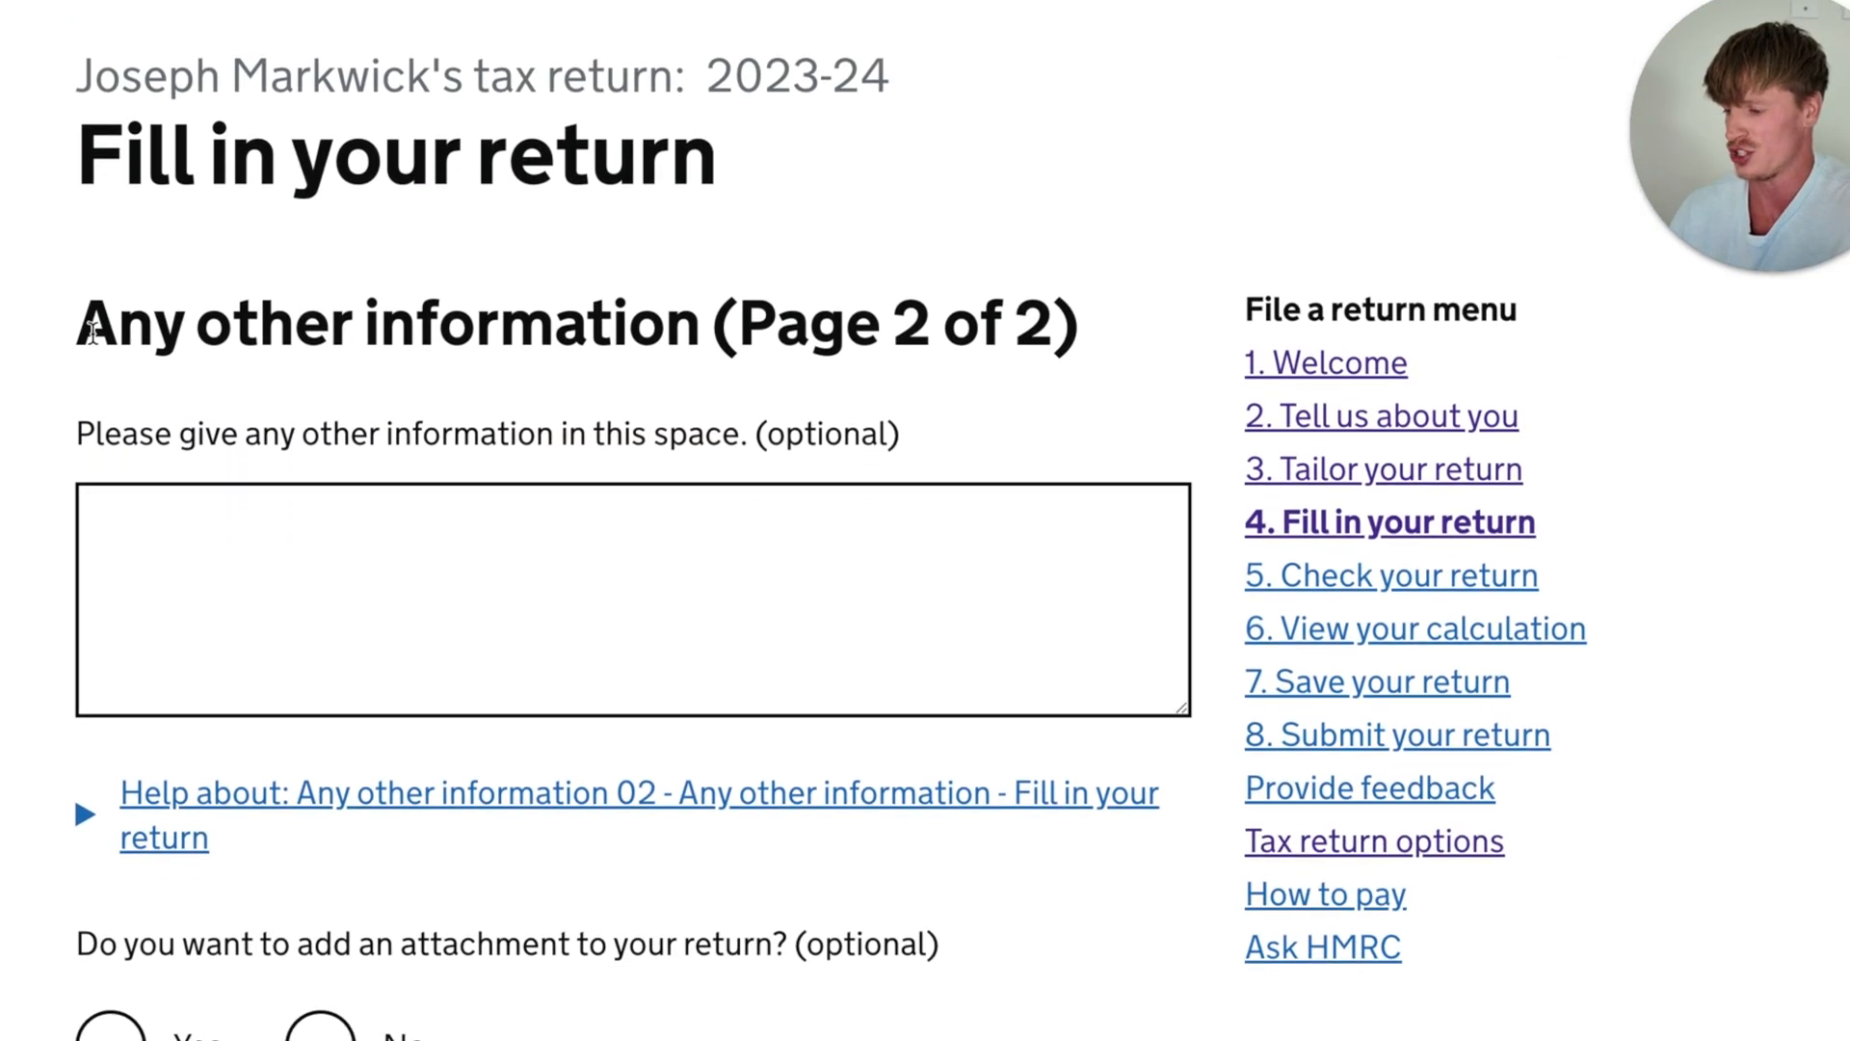
- Leave the other information box blank, decline adding an attachment to the return, and save the page
left_click_drag(92, 330, 555, 332)
left_click(684, 437)
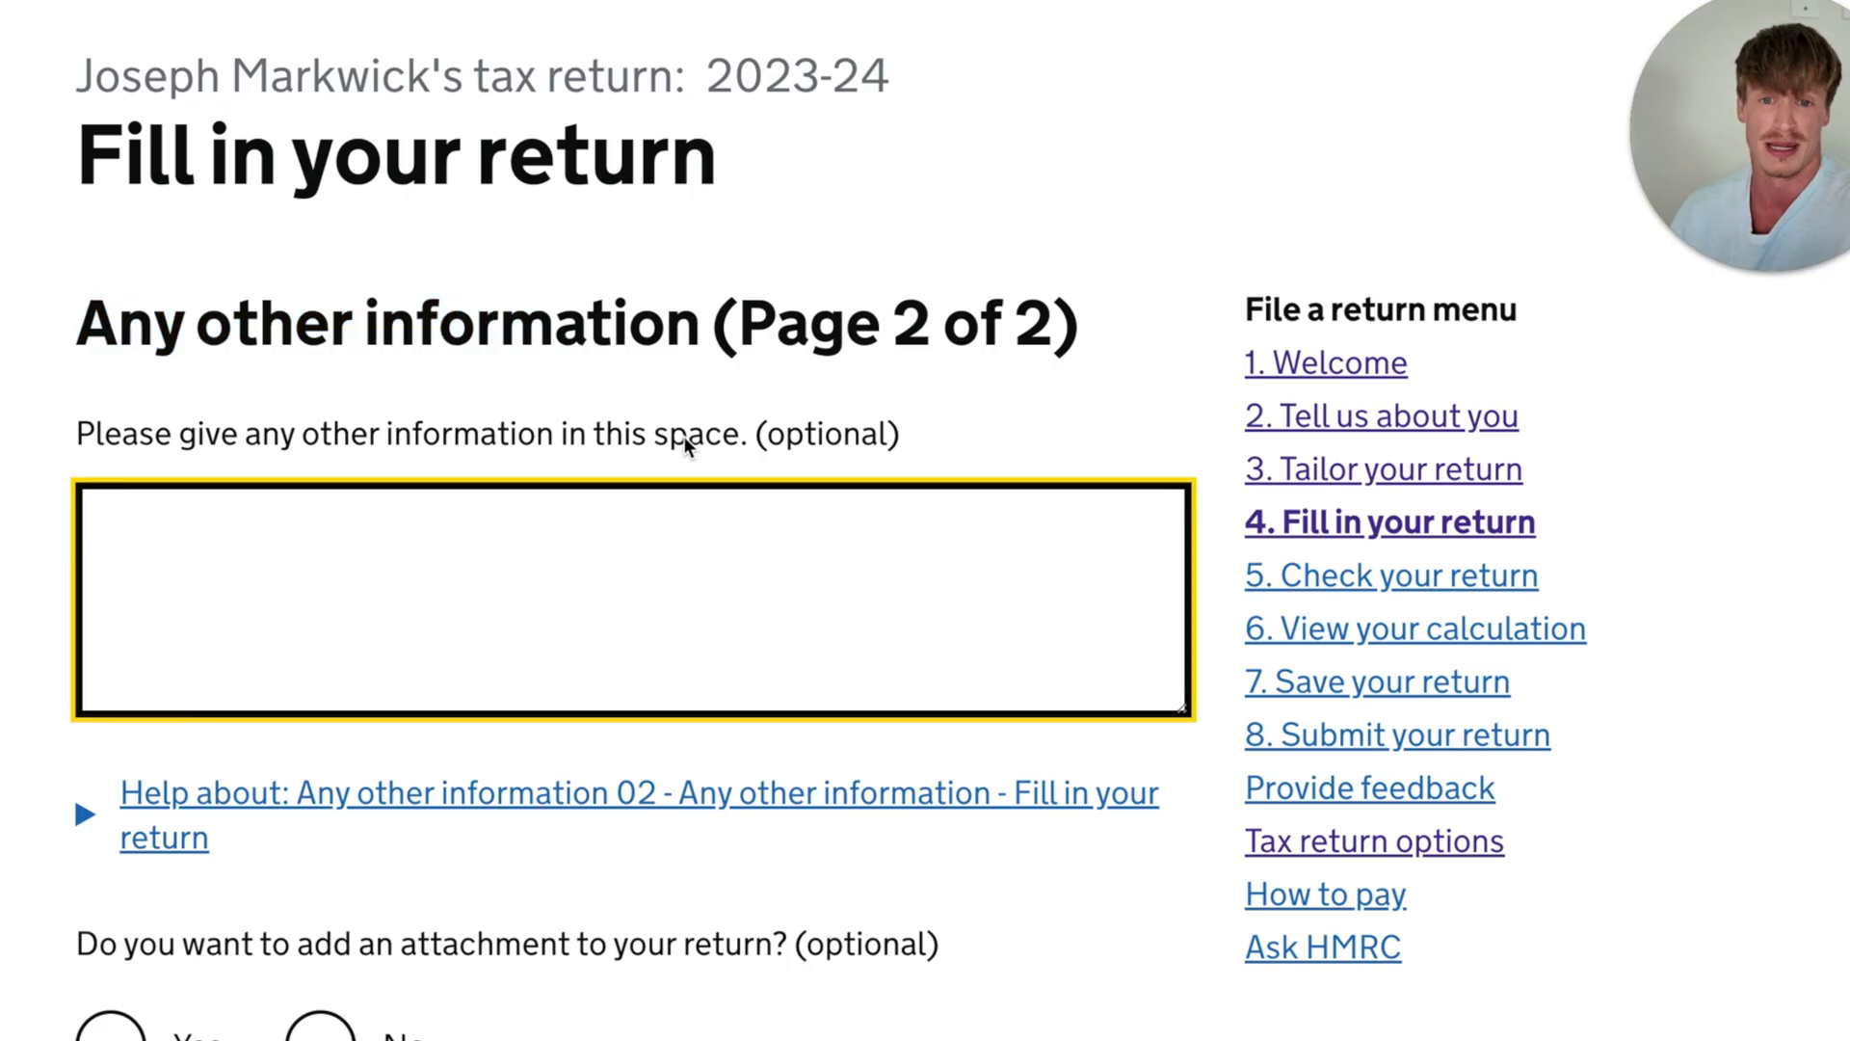
scroll(684, 437, "down", 5)
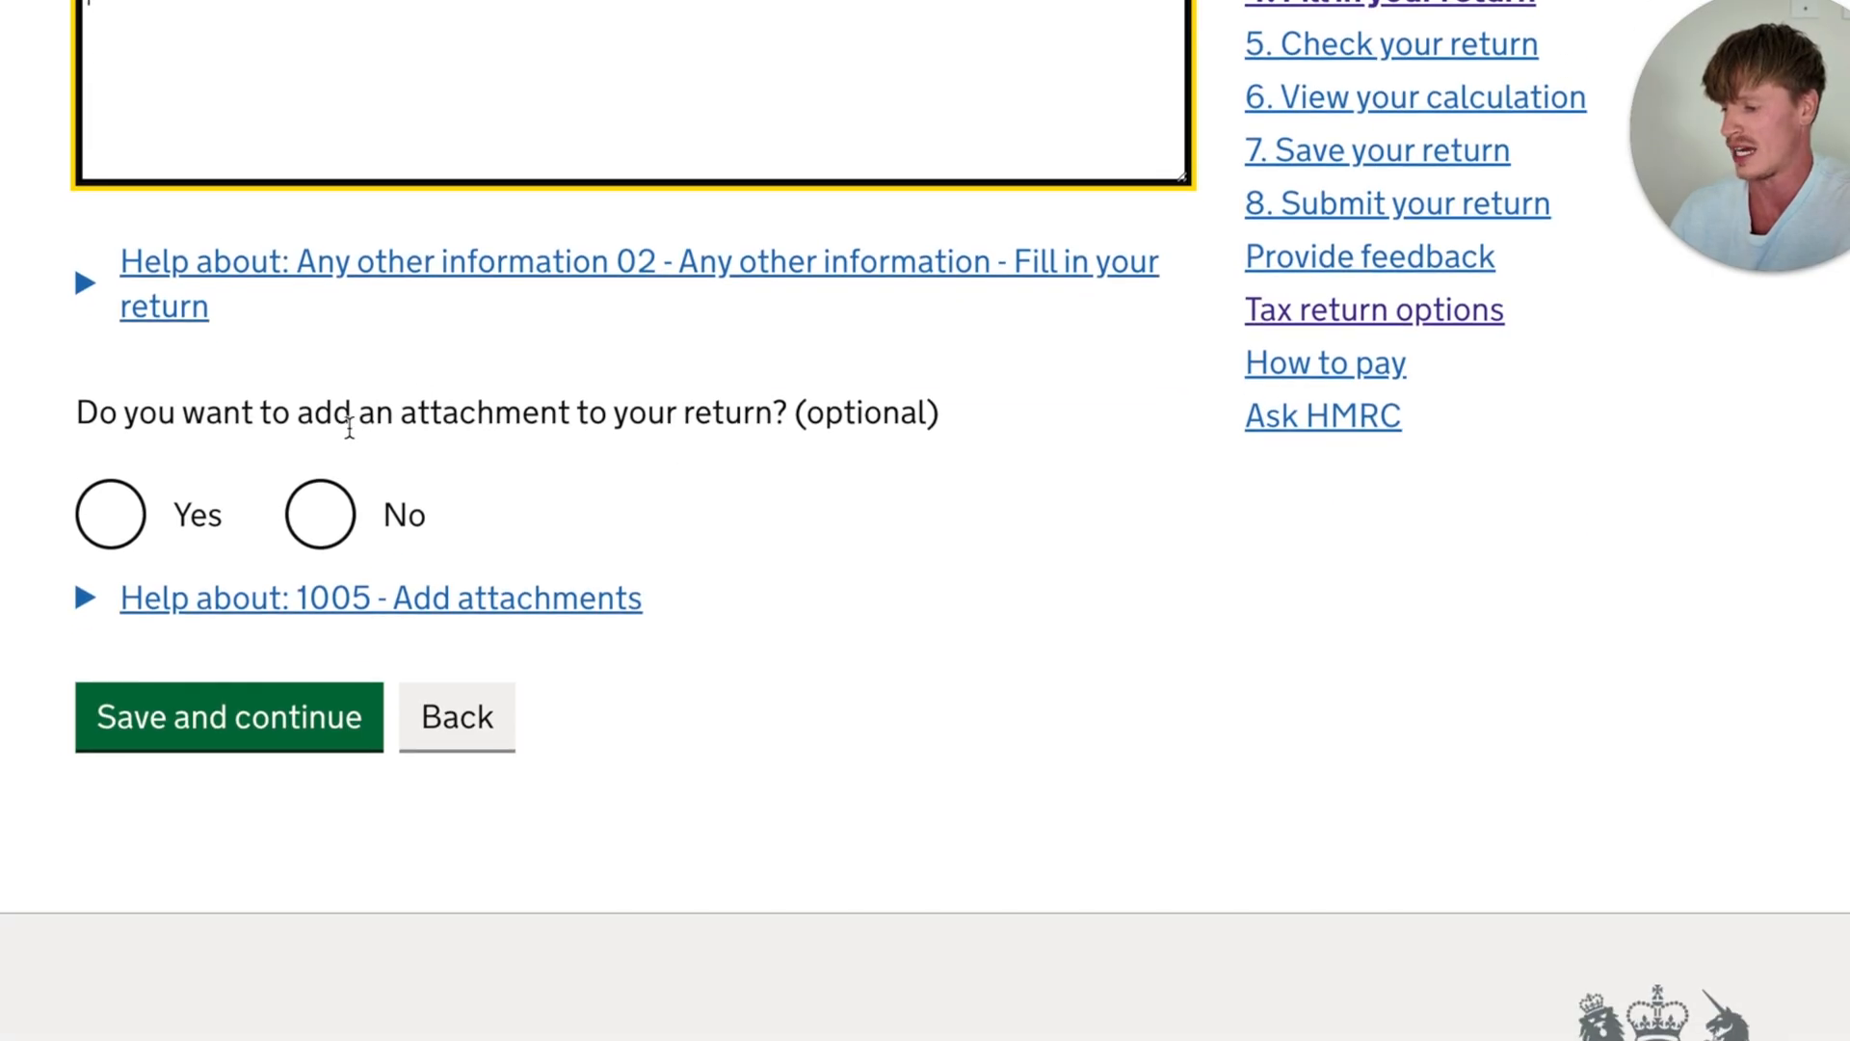
left_click_drag(375, 416, 788, 416)
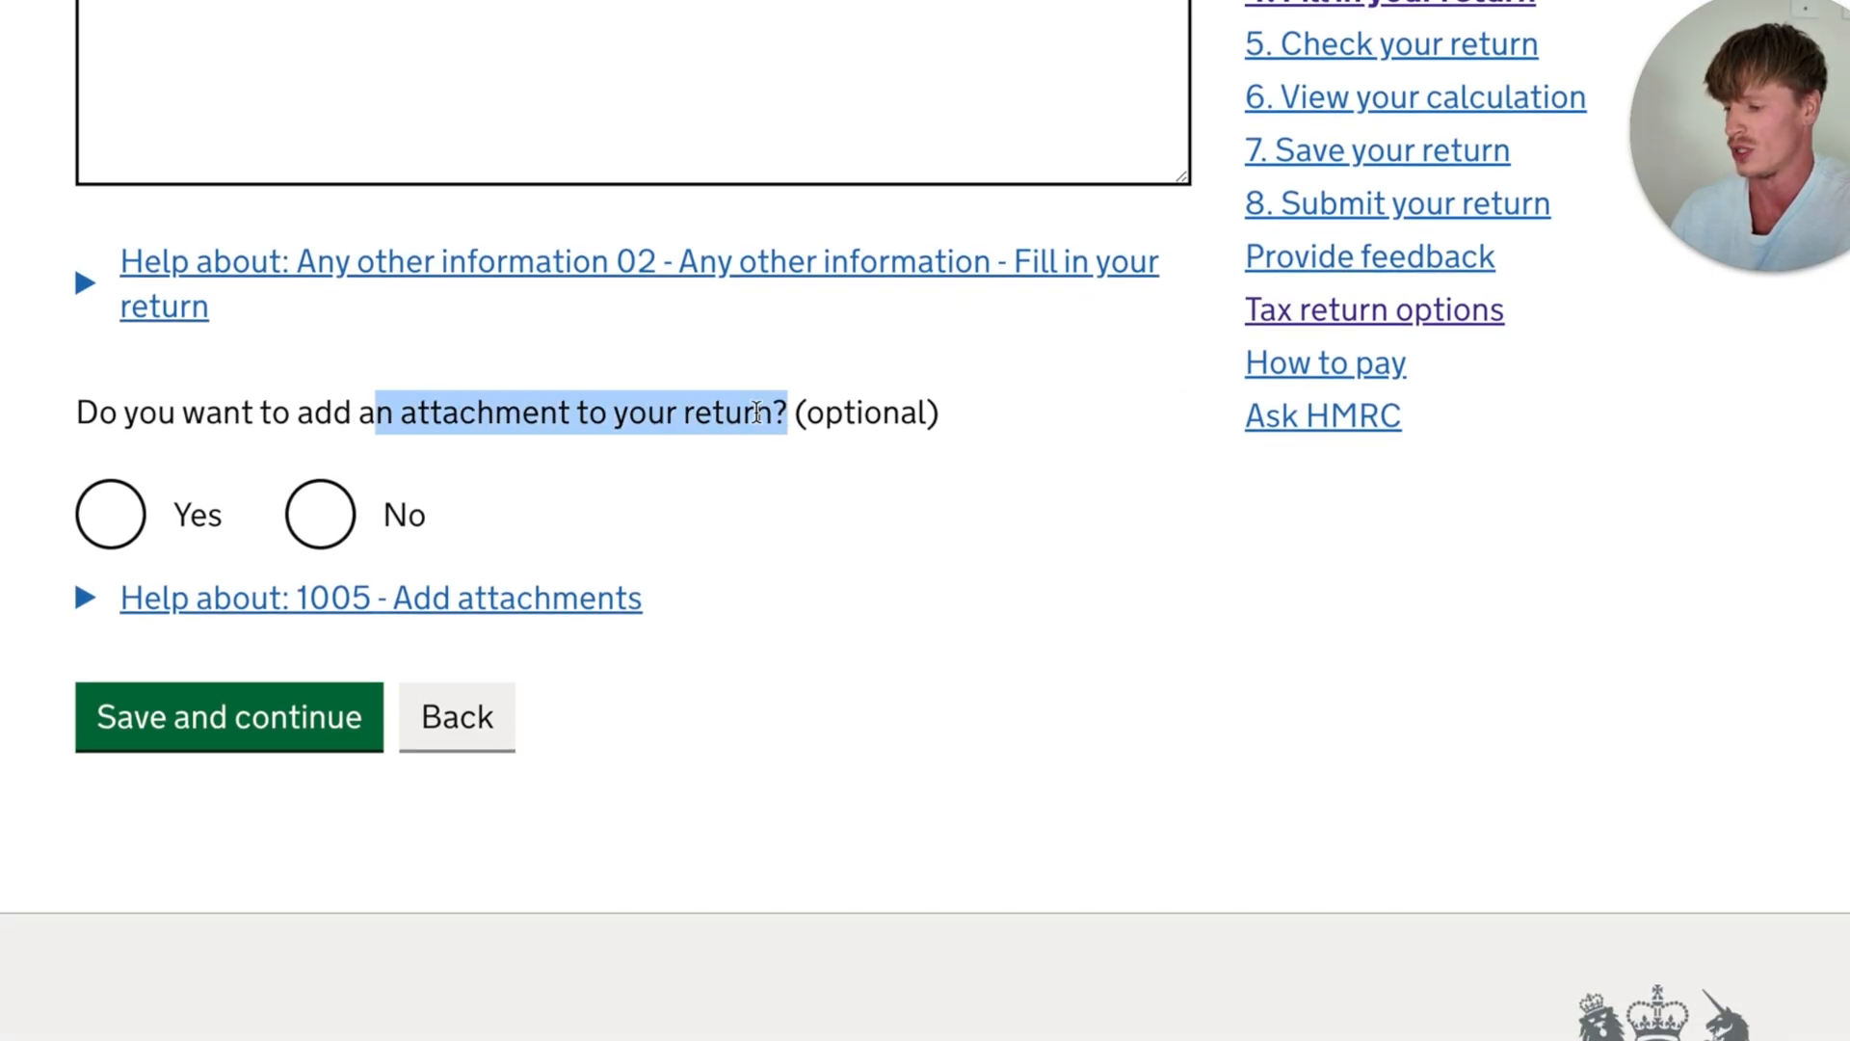
left_click(320, 520)
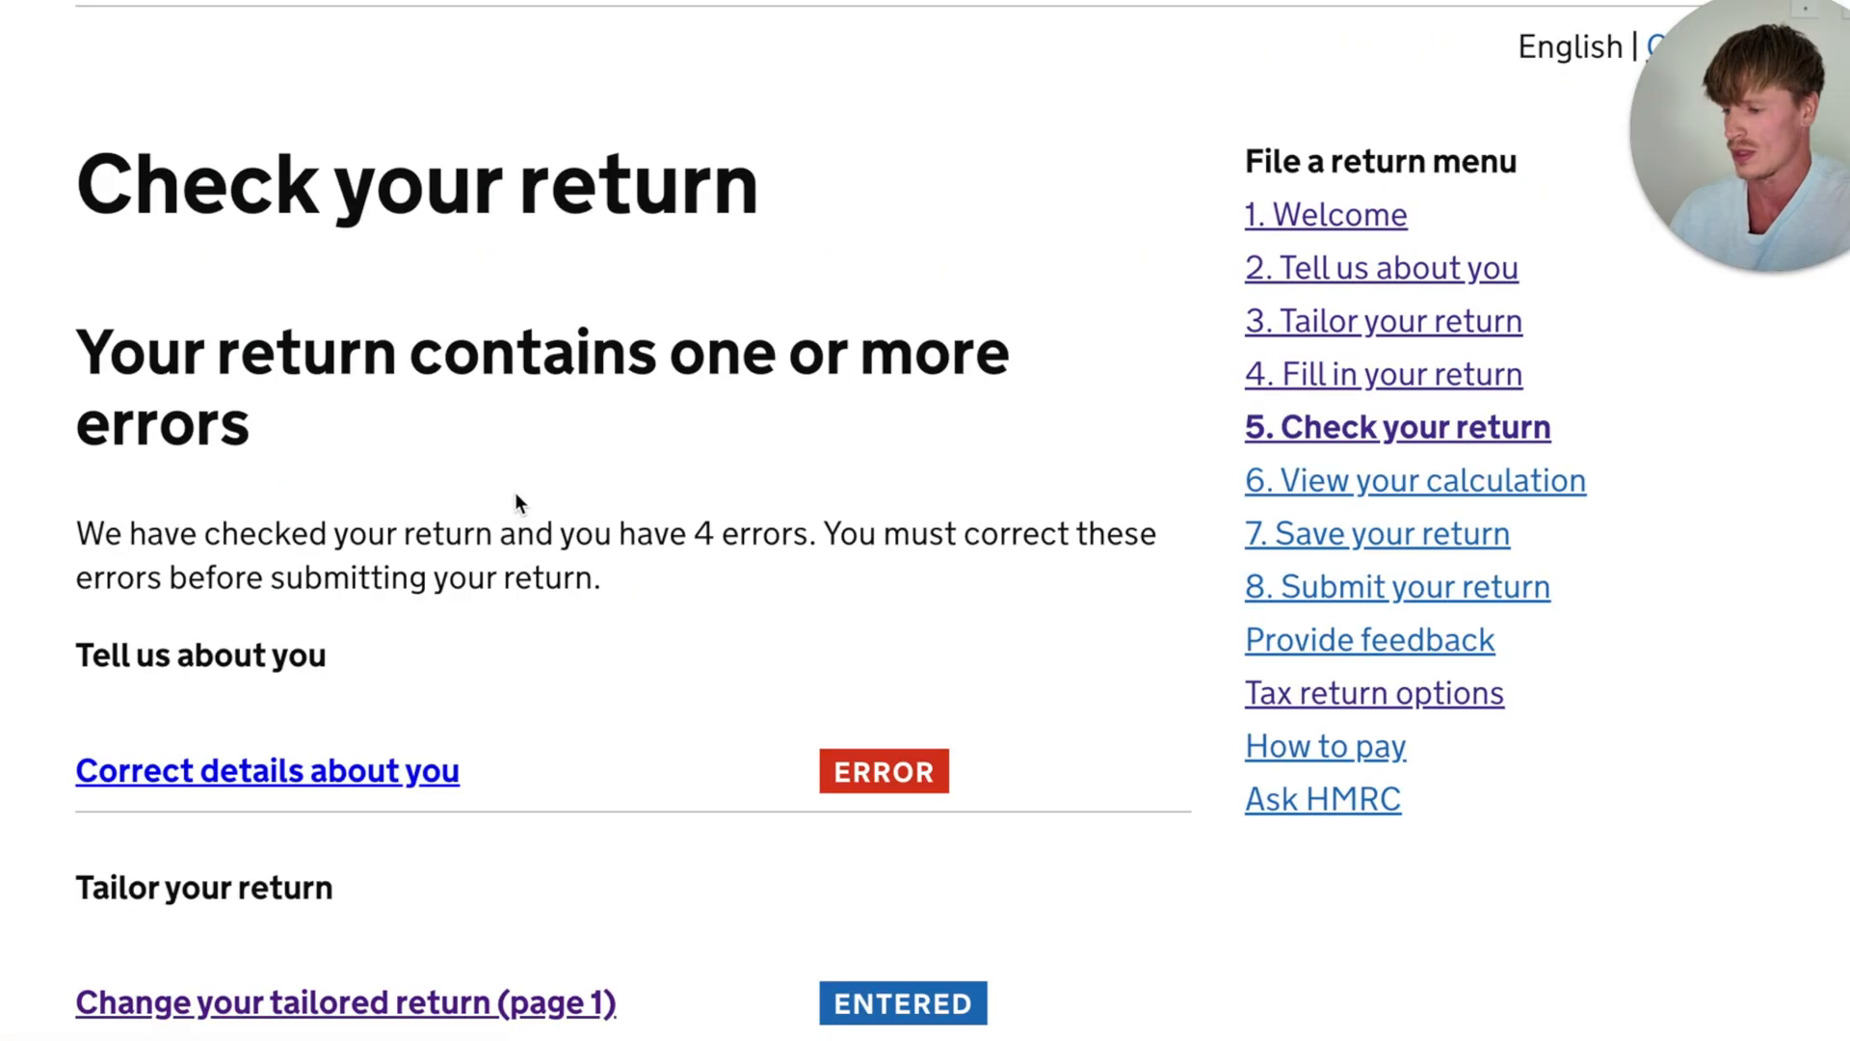
- Review the status of every section on the return check page and continue to the tax calculation
scroll(516, 493, "down", 6)
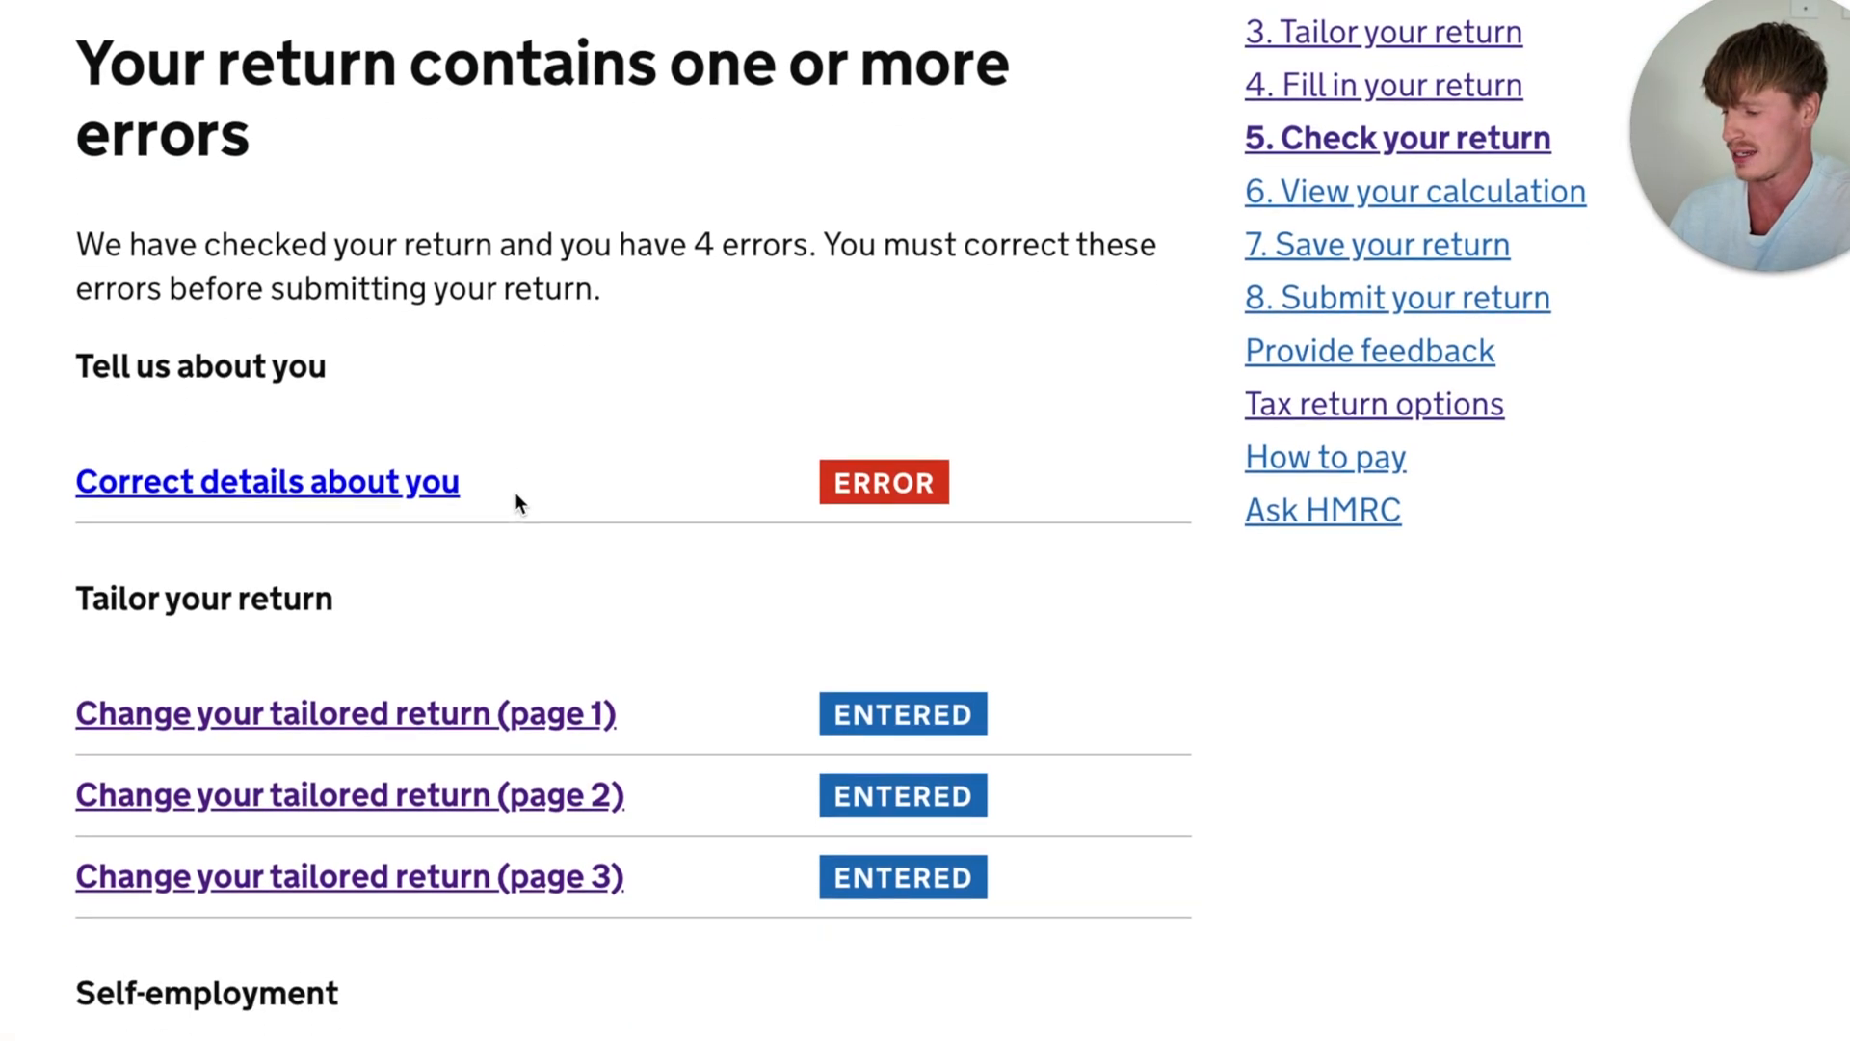
scroll(517, 493, "down", 11)
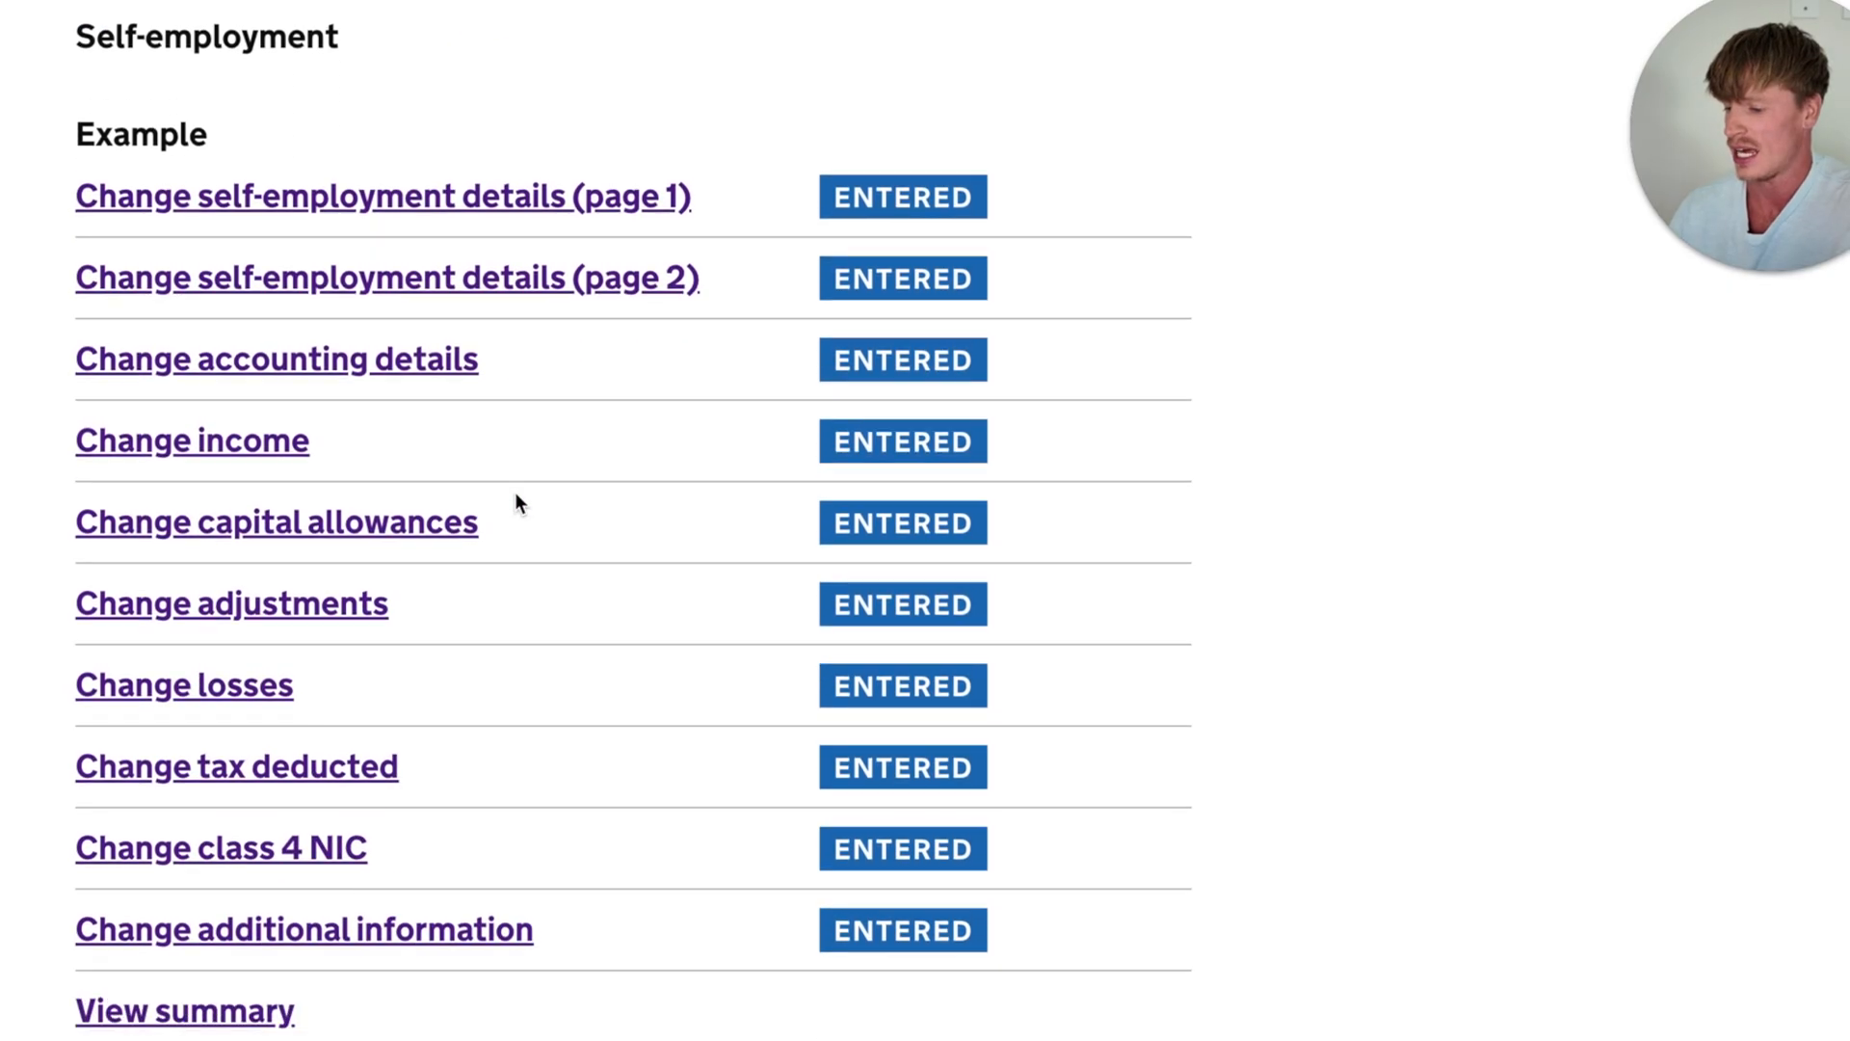
scroll(515, 493, "down", 10)
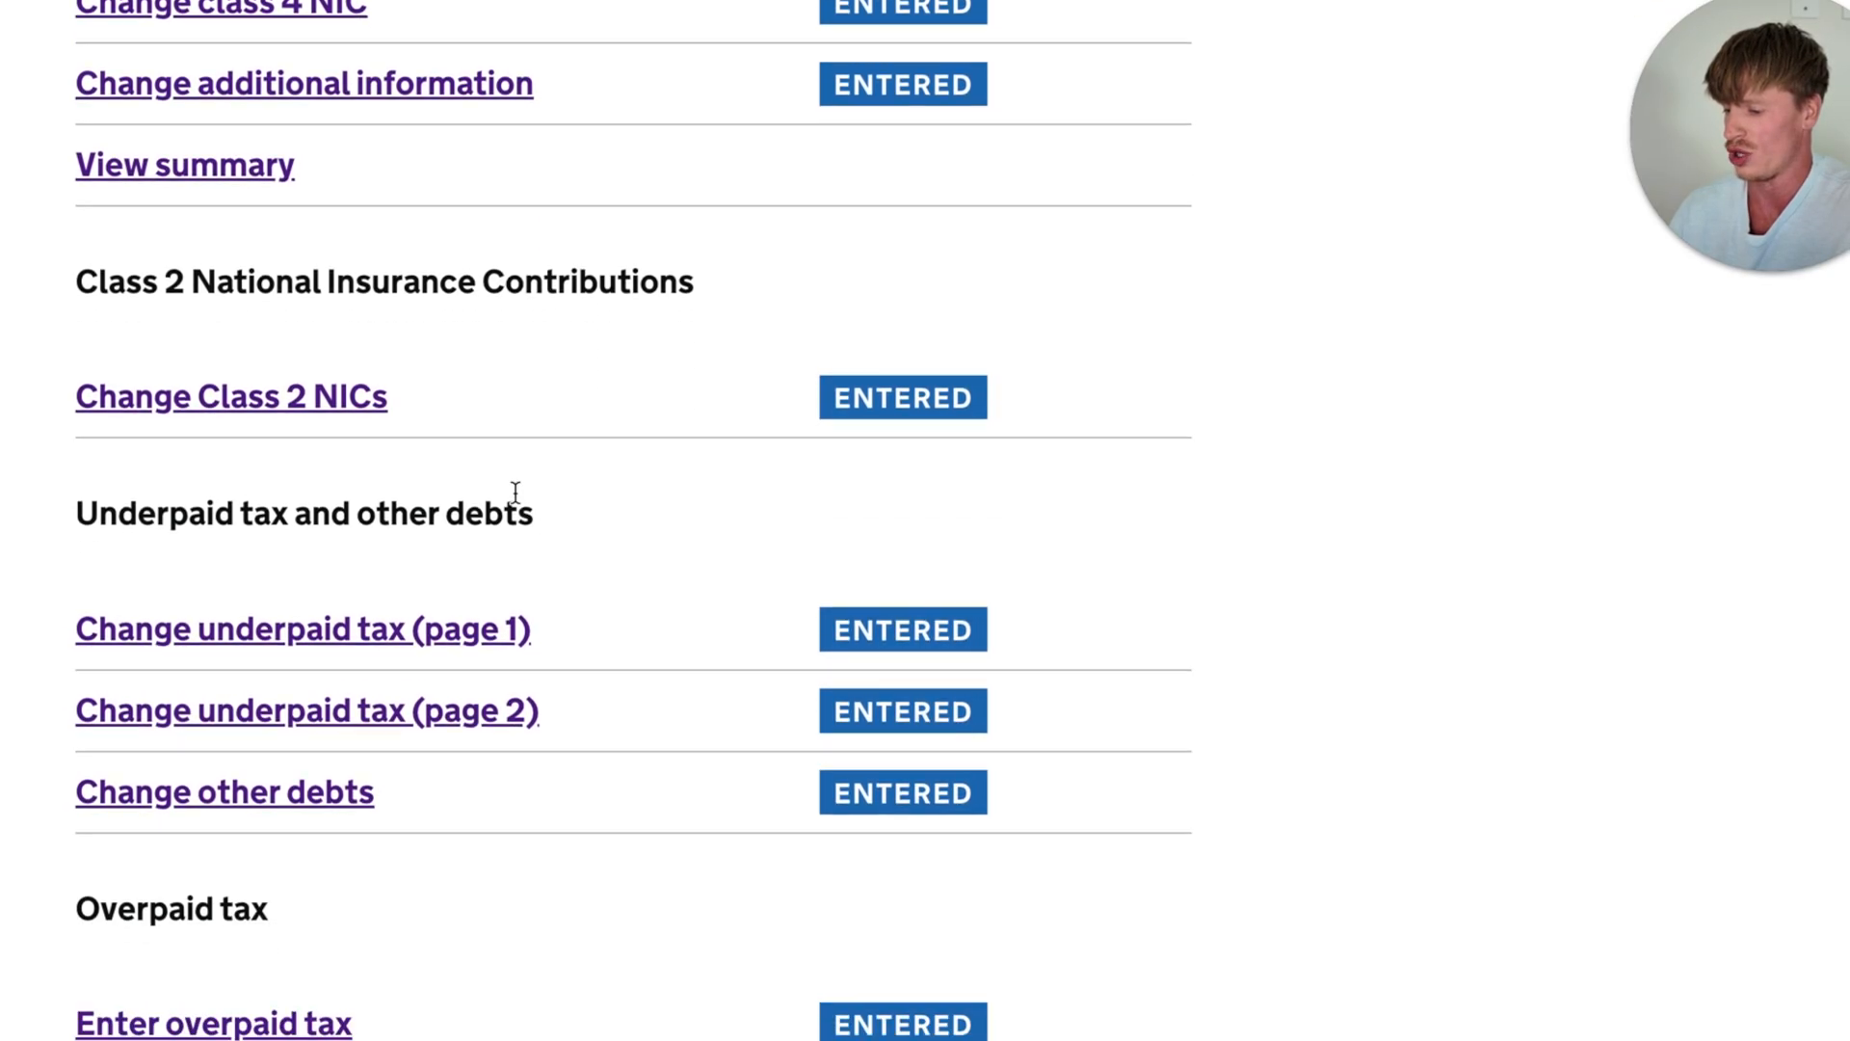
scroll(515, 494, "down", 7)
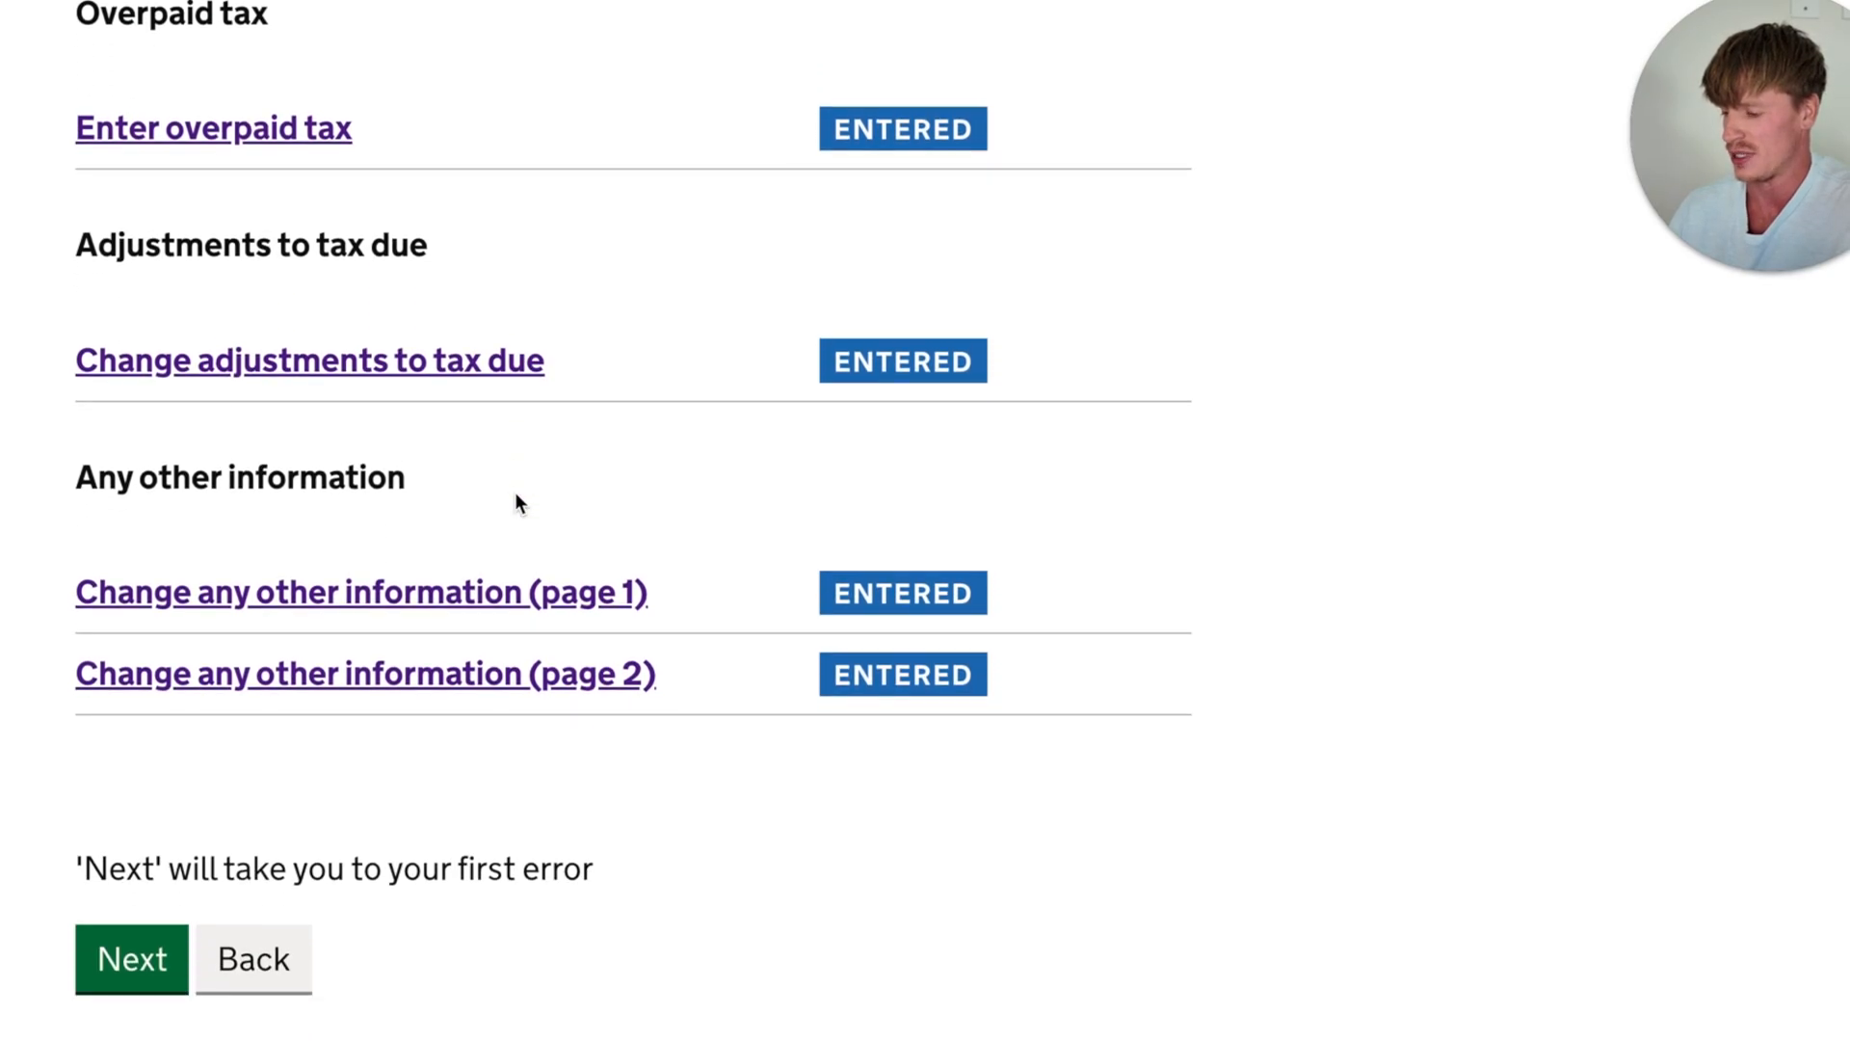
left_click(132, 774)
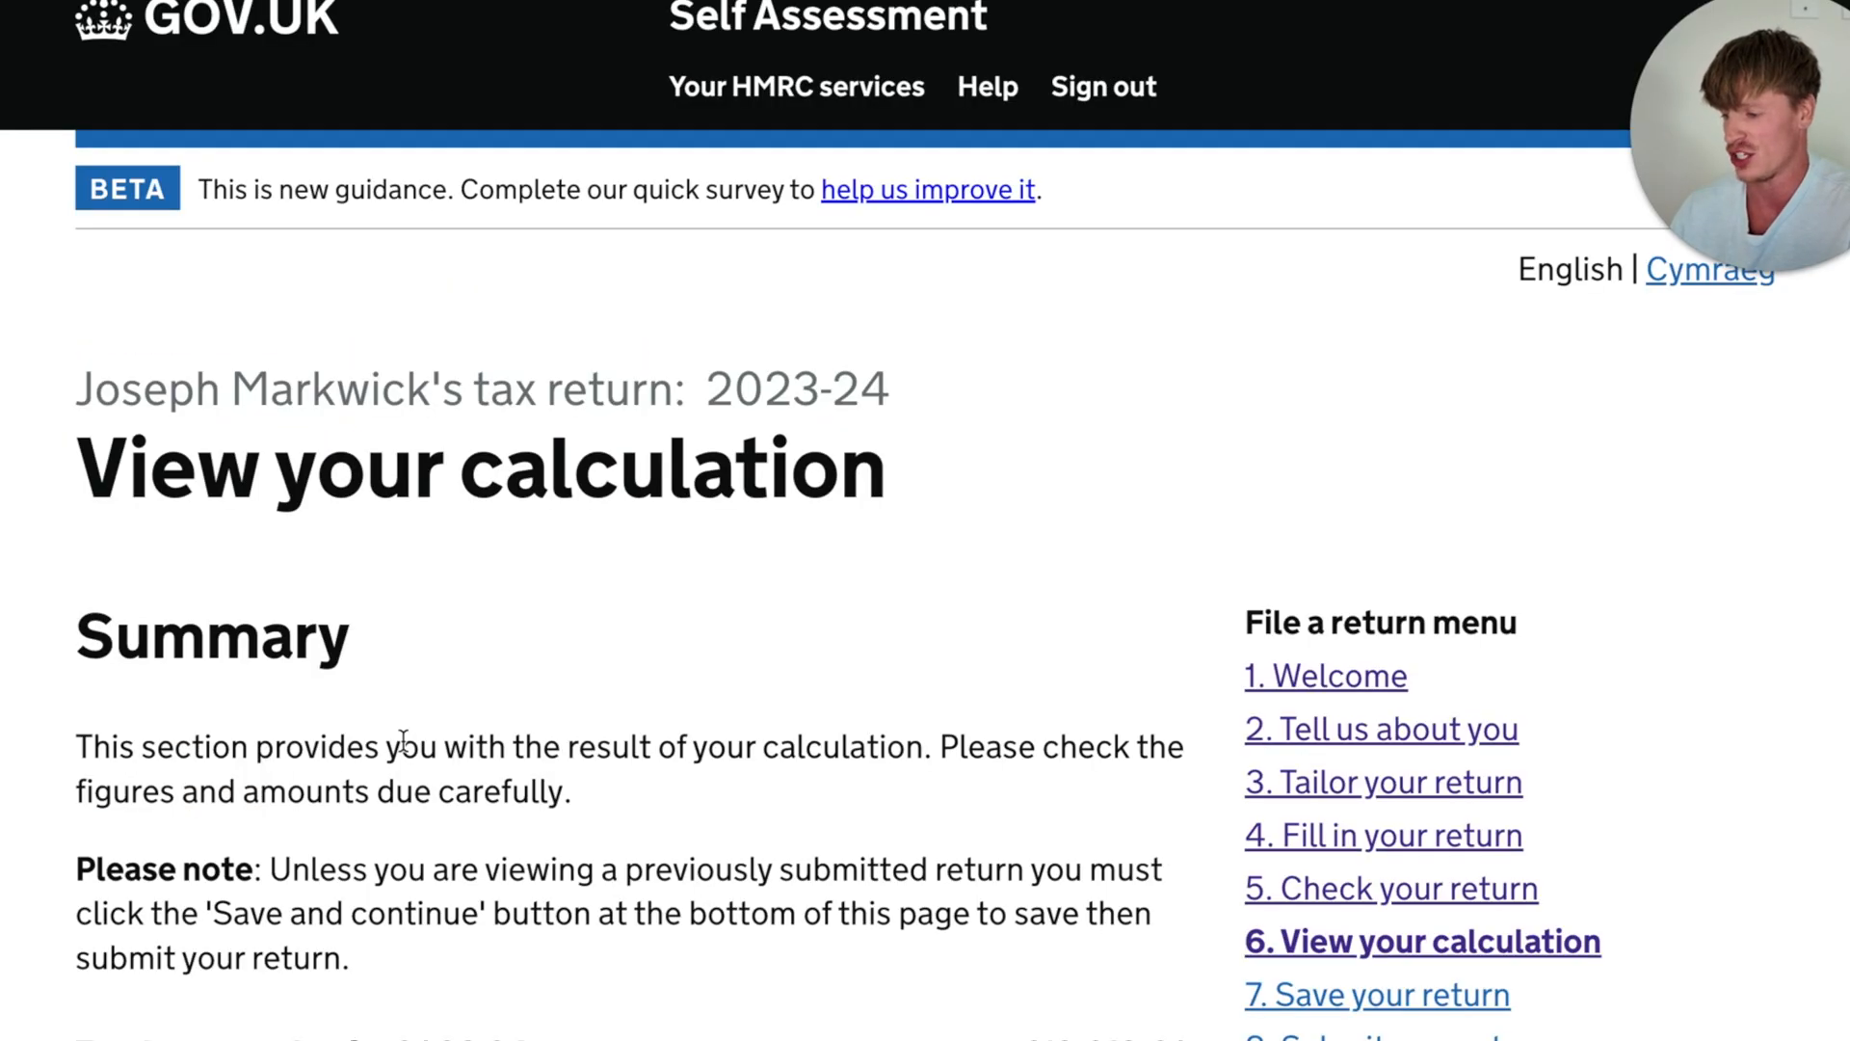
- Review the total amount due for 2023-24 and the first payment on account for 2024-25 in the calculation summary
scroll(402, 740, "down", 4)
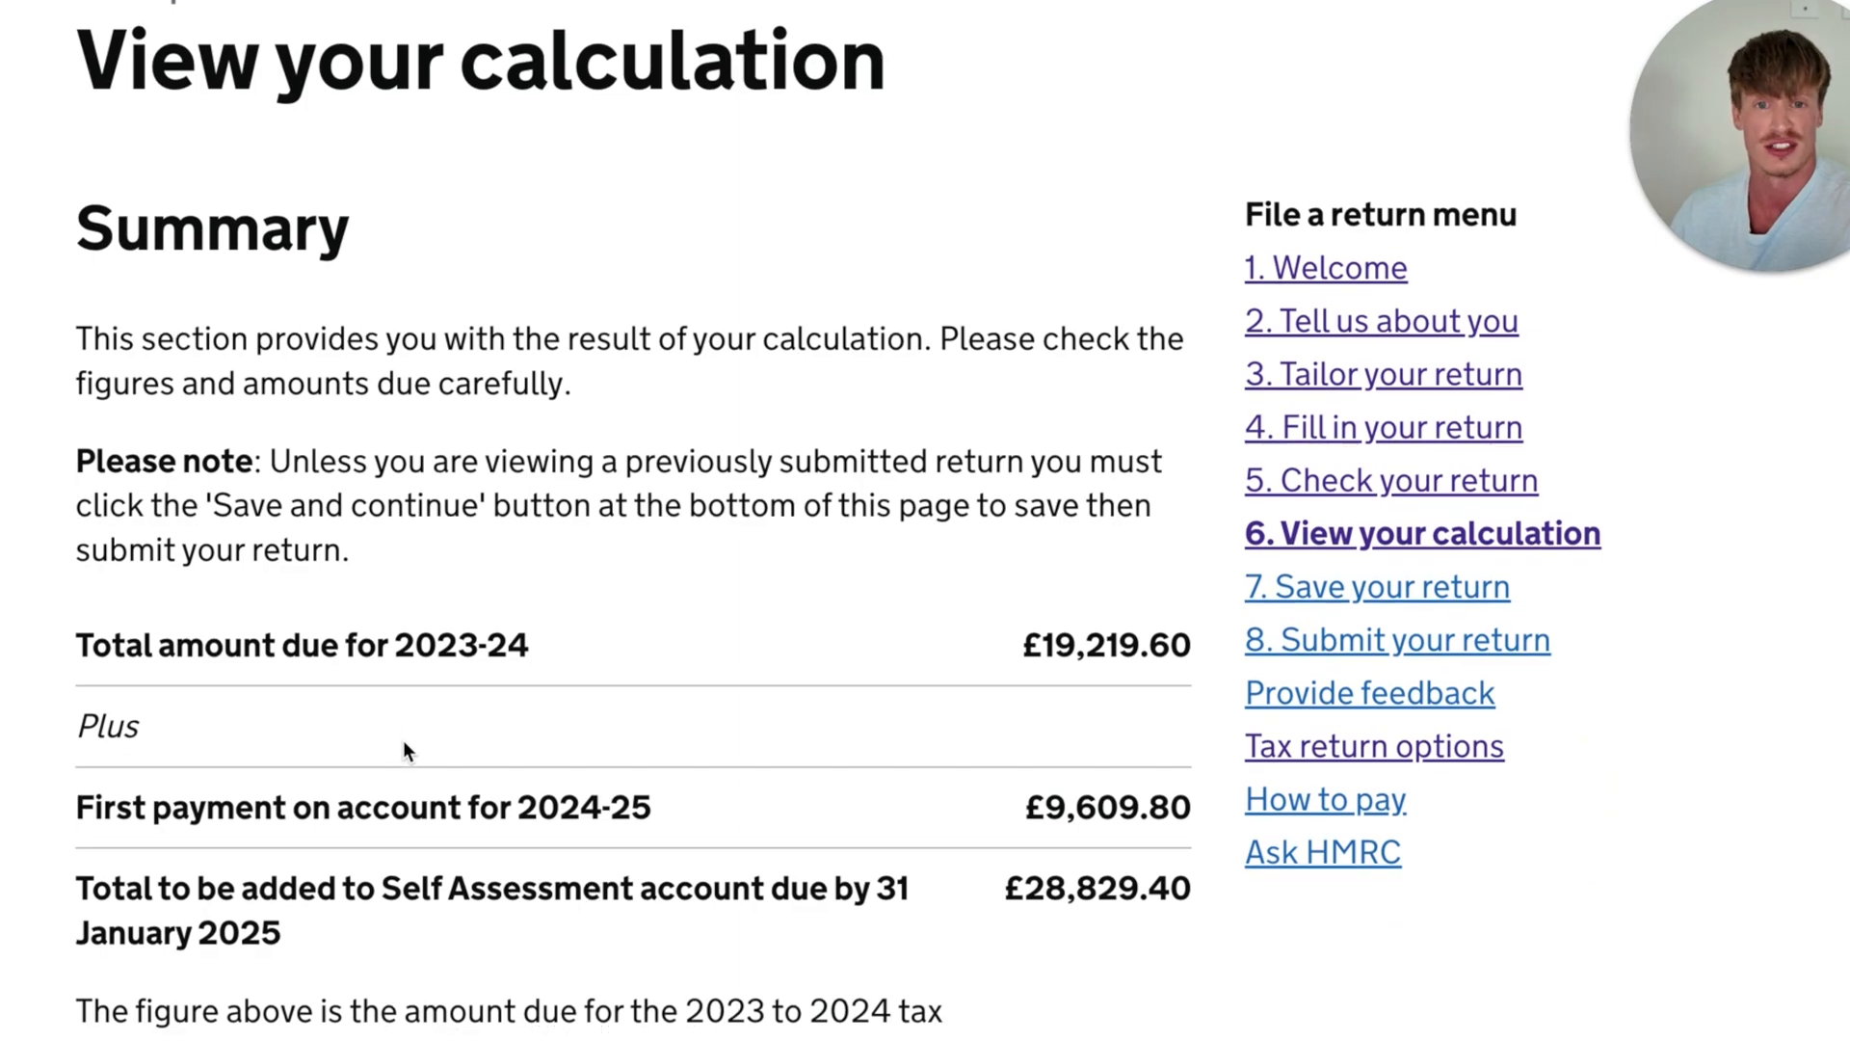
scroll(403, 740, "down", 2)
left_click_drag(90, 458, 1193, 453)
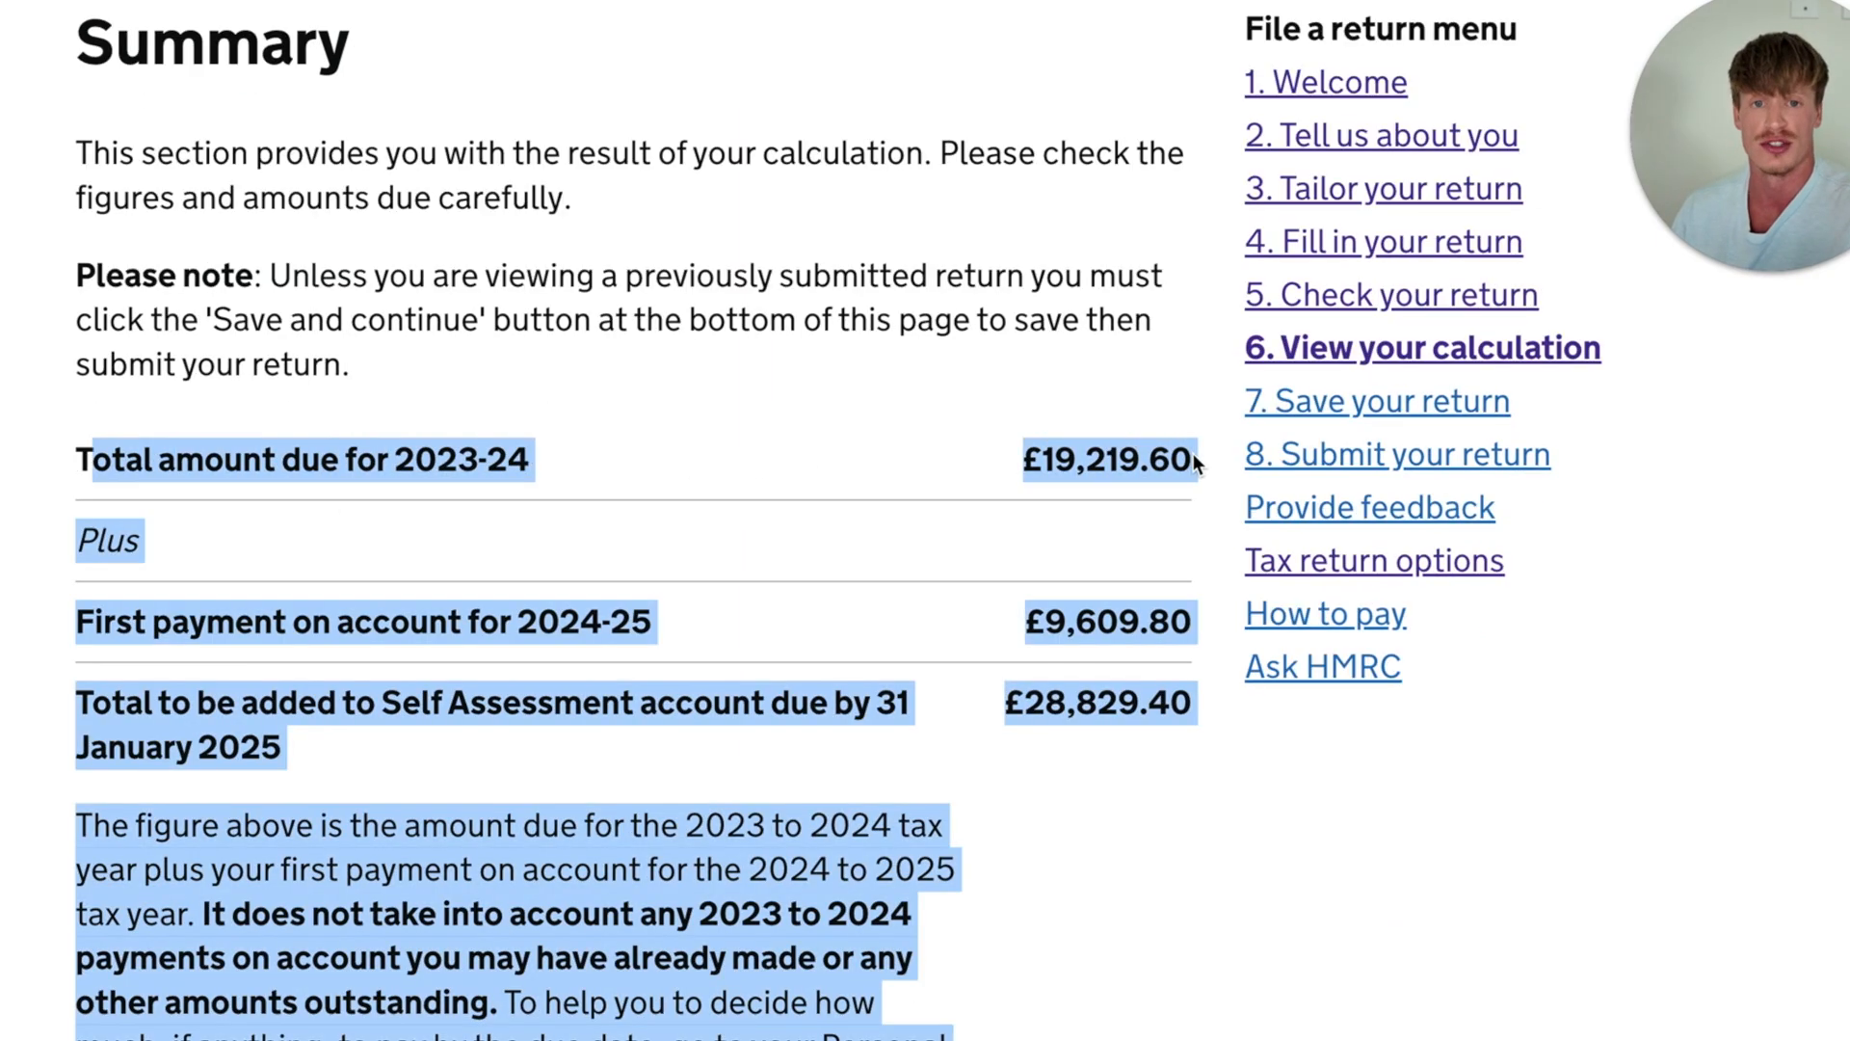
left_click(852, 476)
scroll(851, 476, "down", 2)
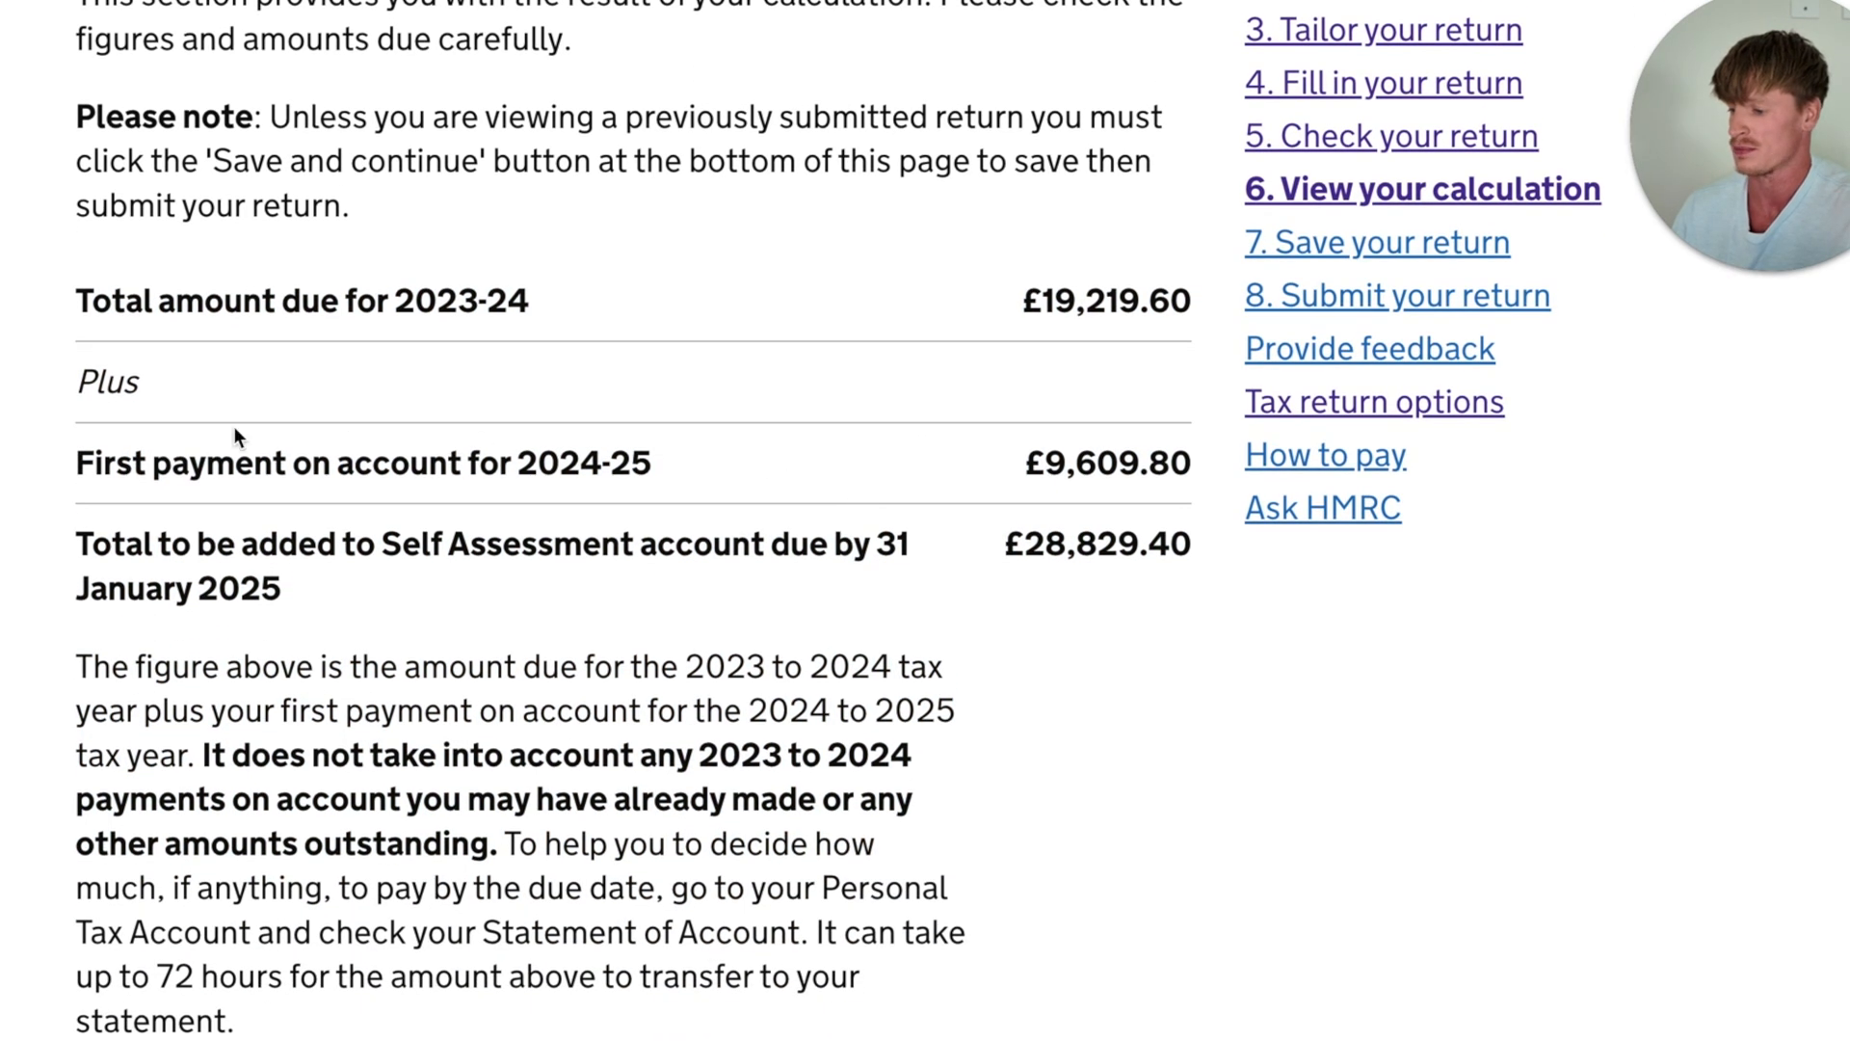
left_click_drag(81, 464, 1142, 479)
left_click(862, 433)
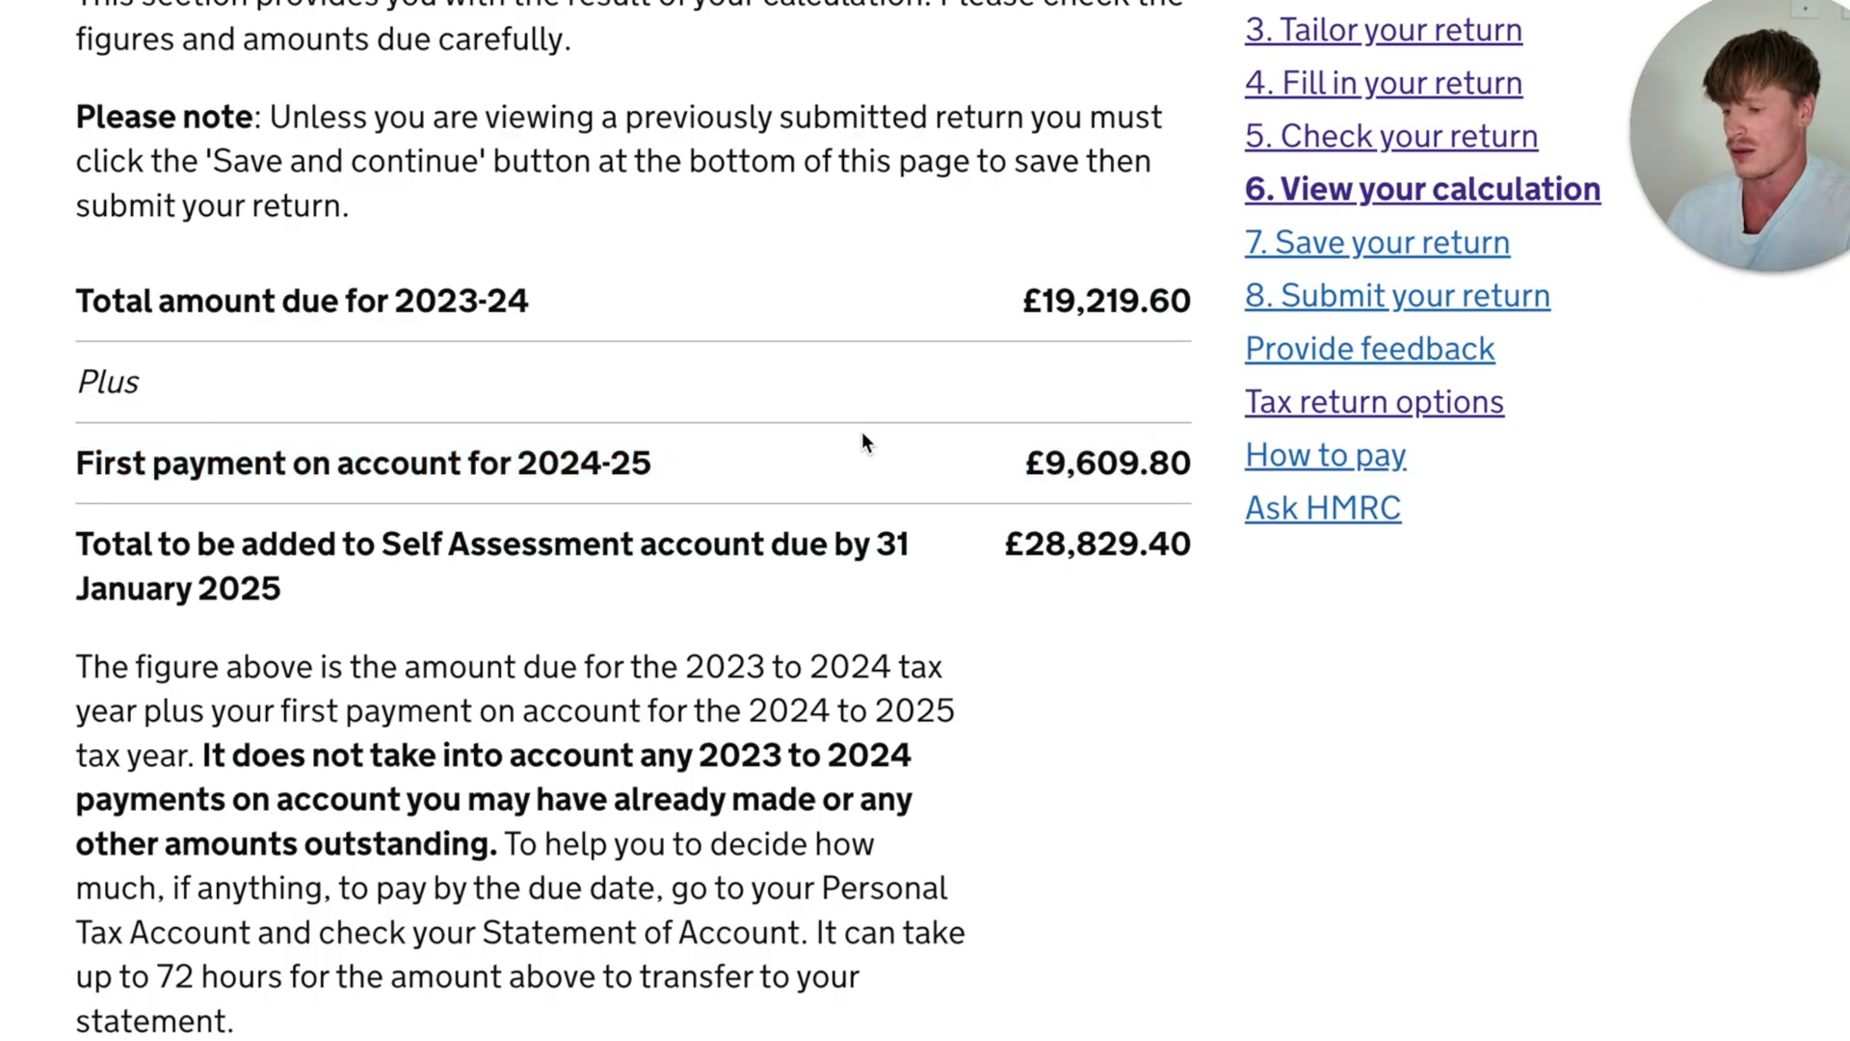
- Compare the first payment on account for 2024-25 with the total amount due for 2023-24
scroll(748, 474, "down", 1)
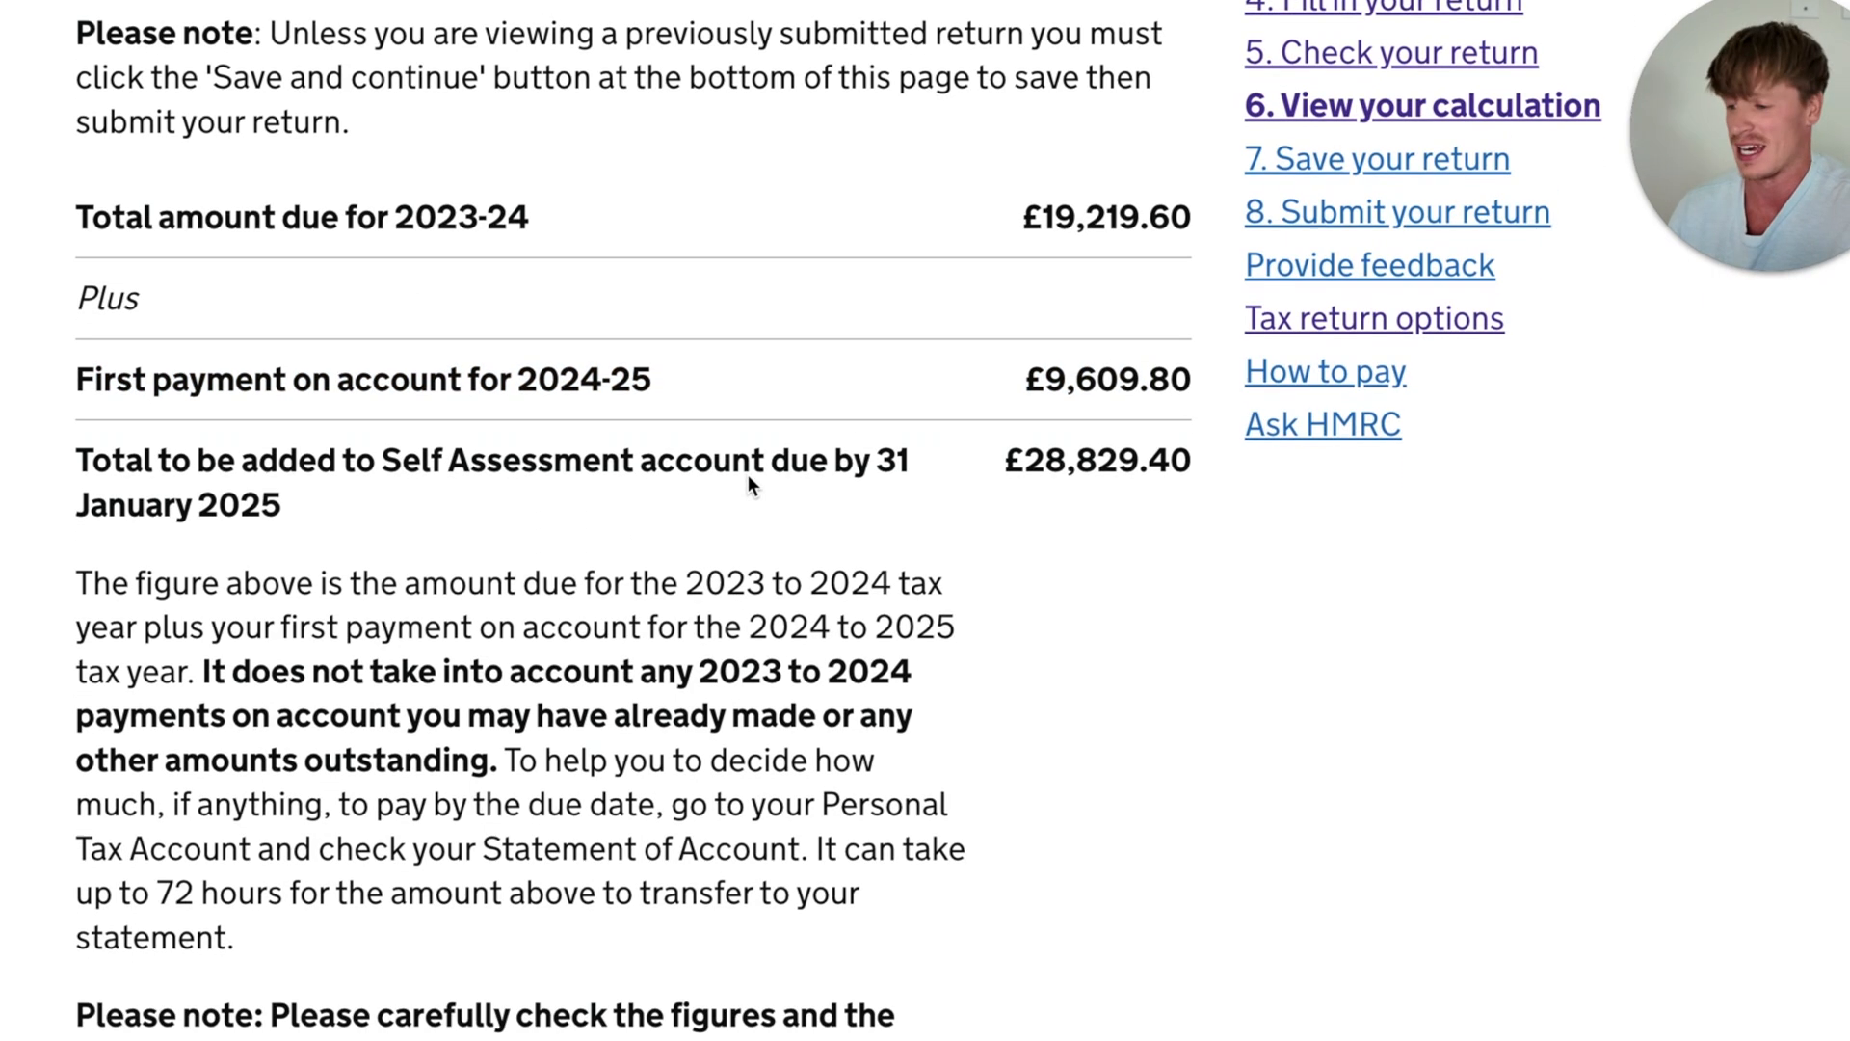
scroll(747, 474, "up", 1)
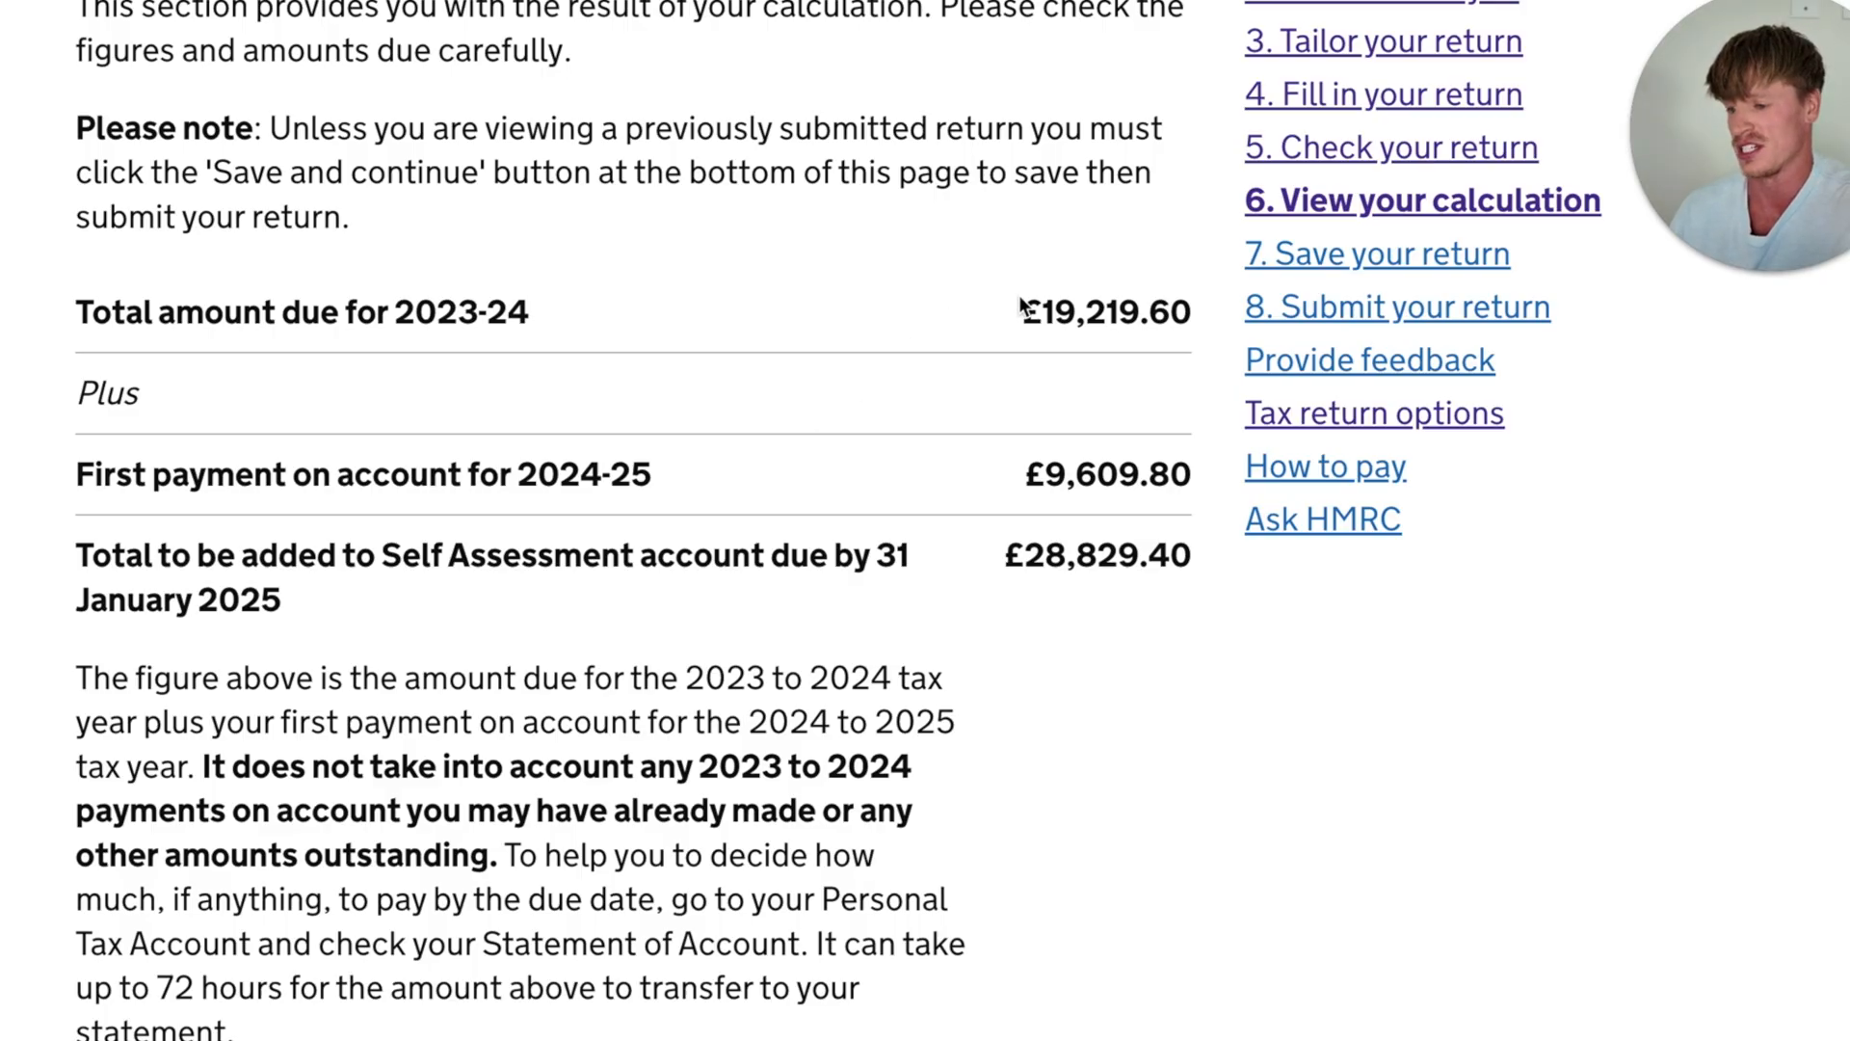
left_click_drag(1012, 311, 1177, 308)
left_click(898, 397)
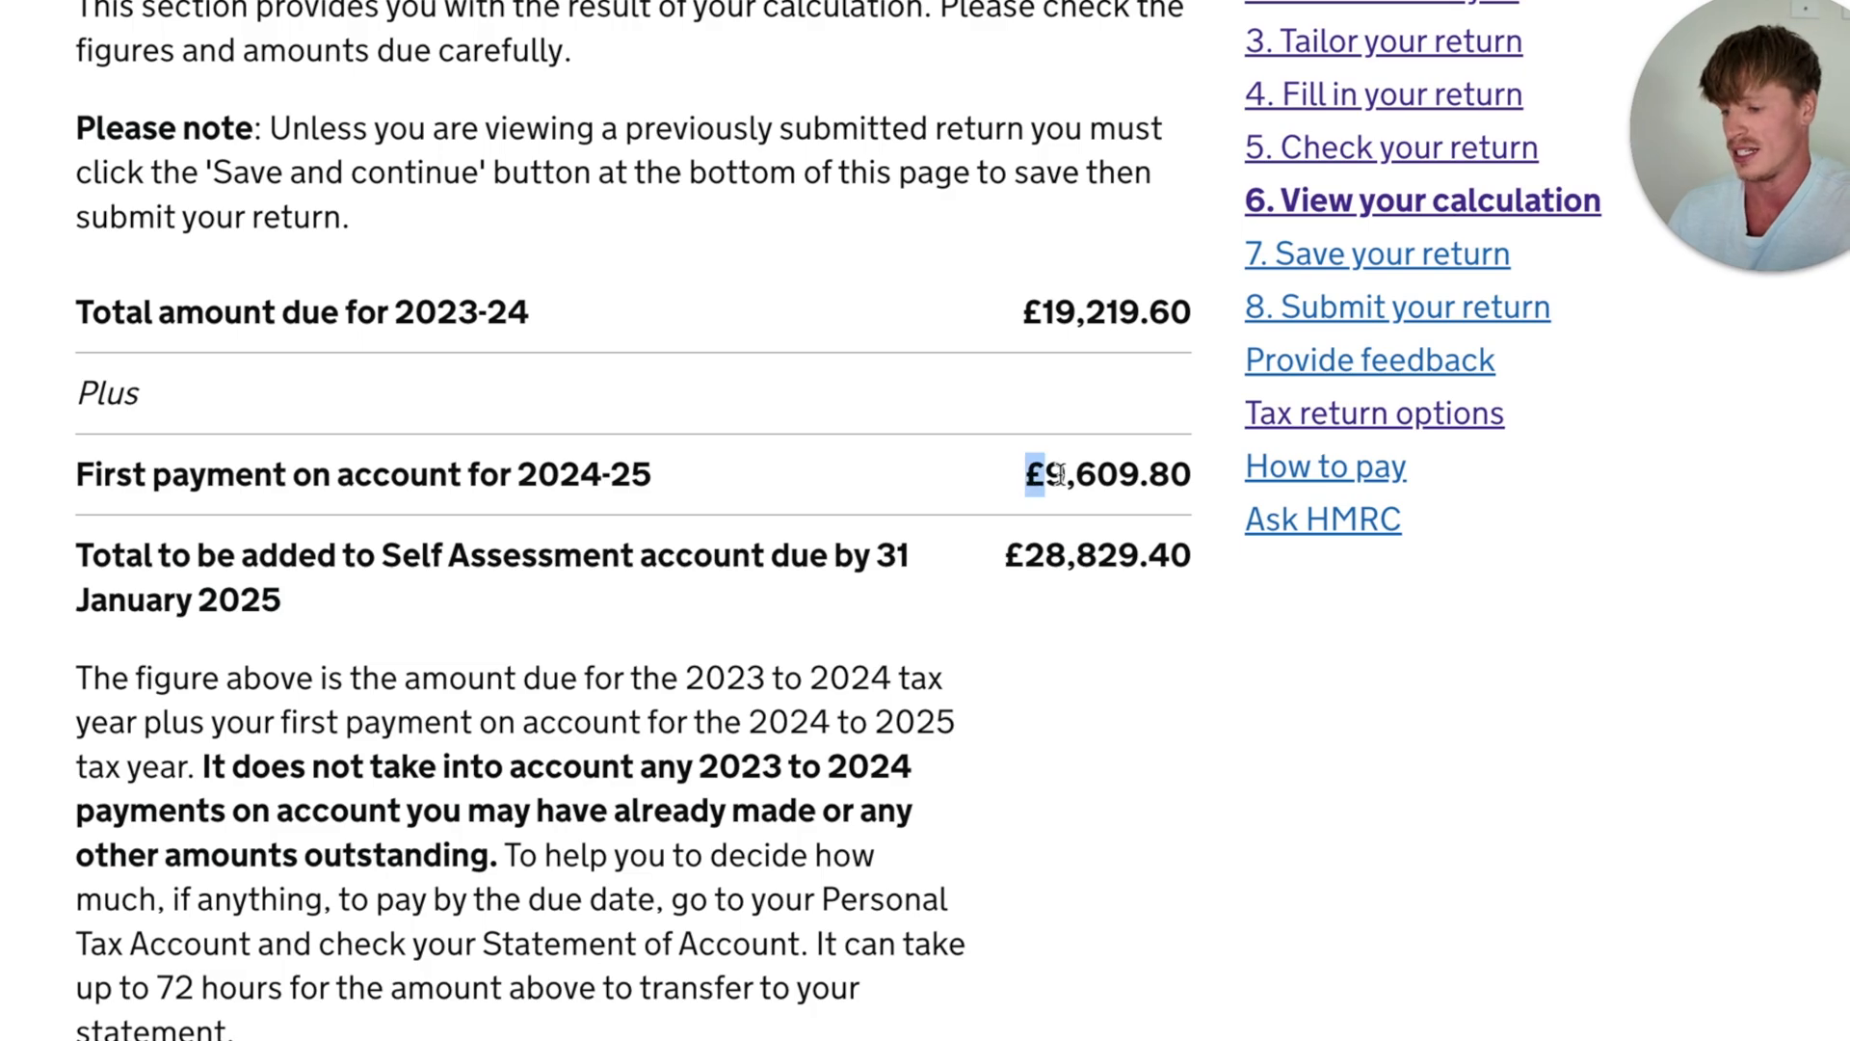
left_click_drag(1057, 474, 1187, 476)
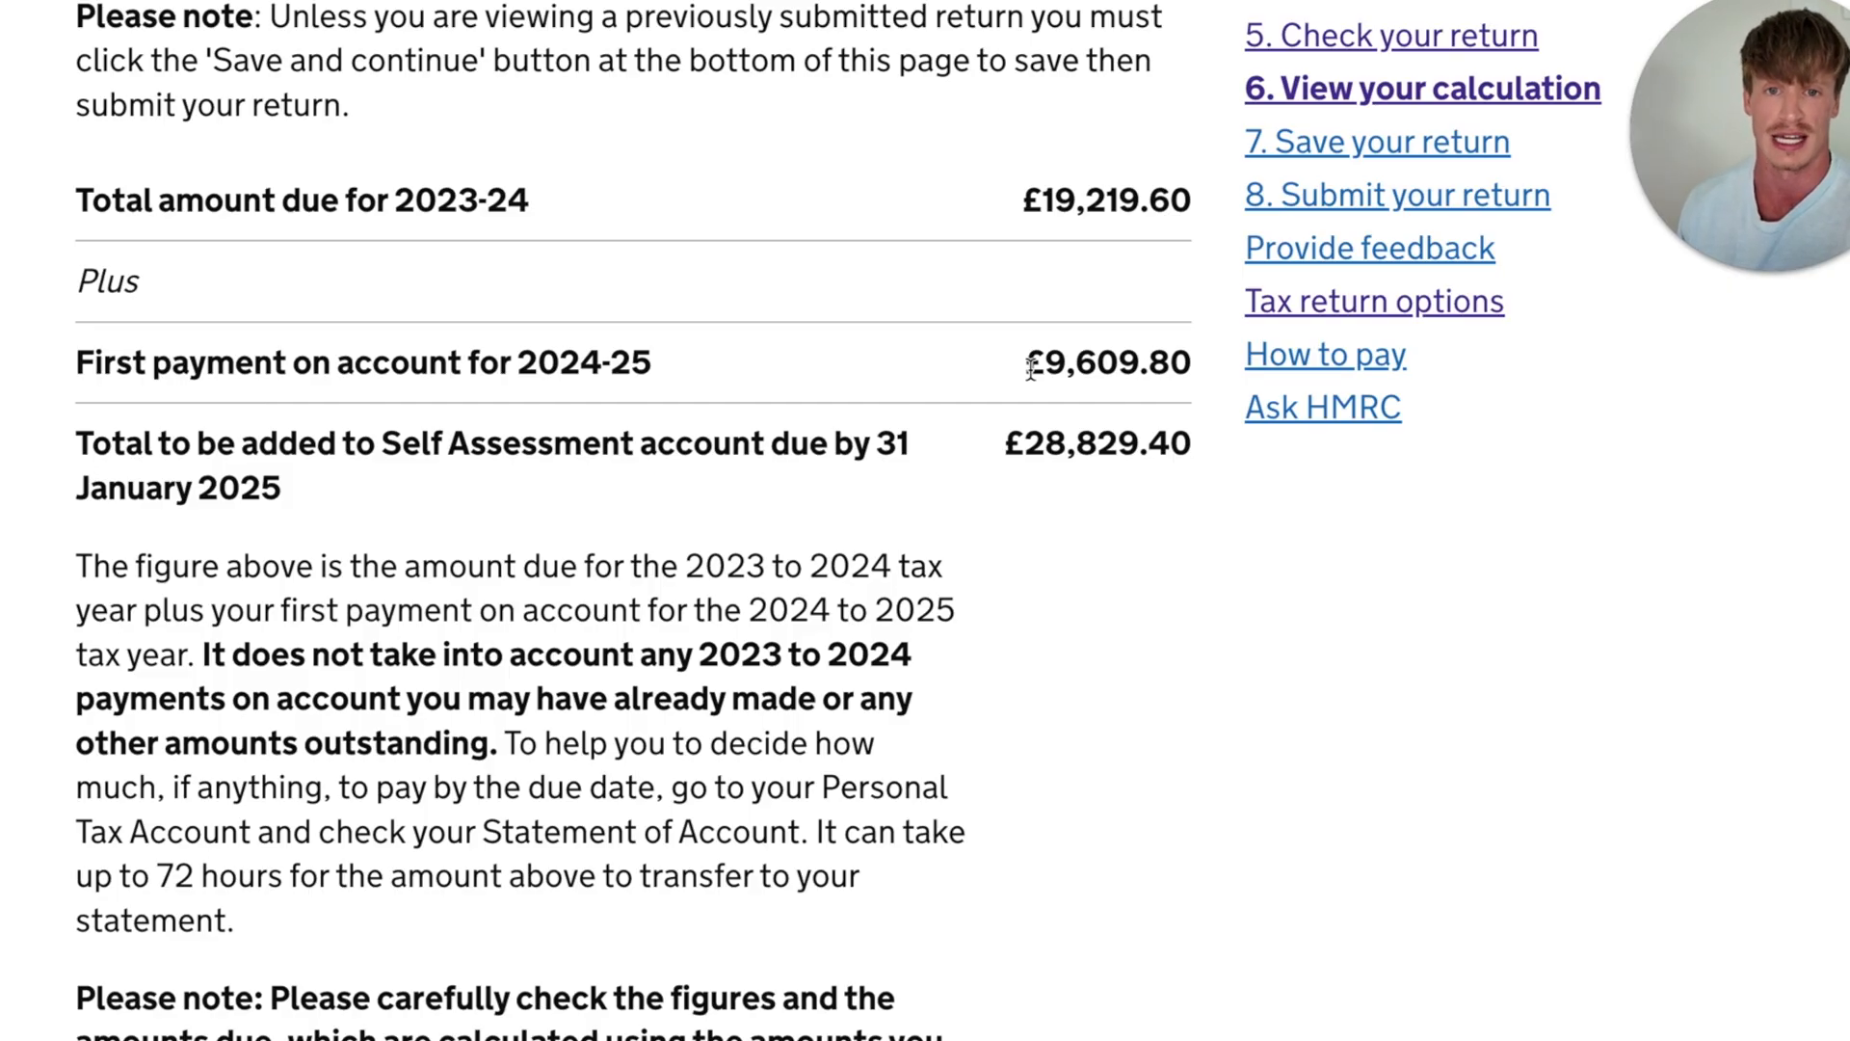
scroll(989, 252, "up", 1)
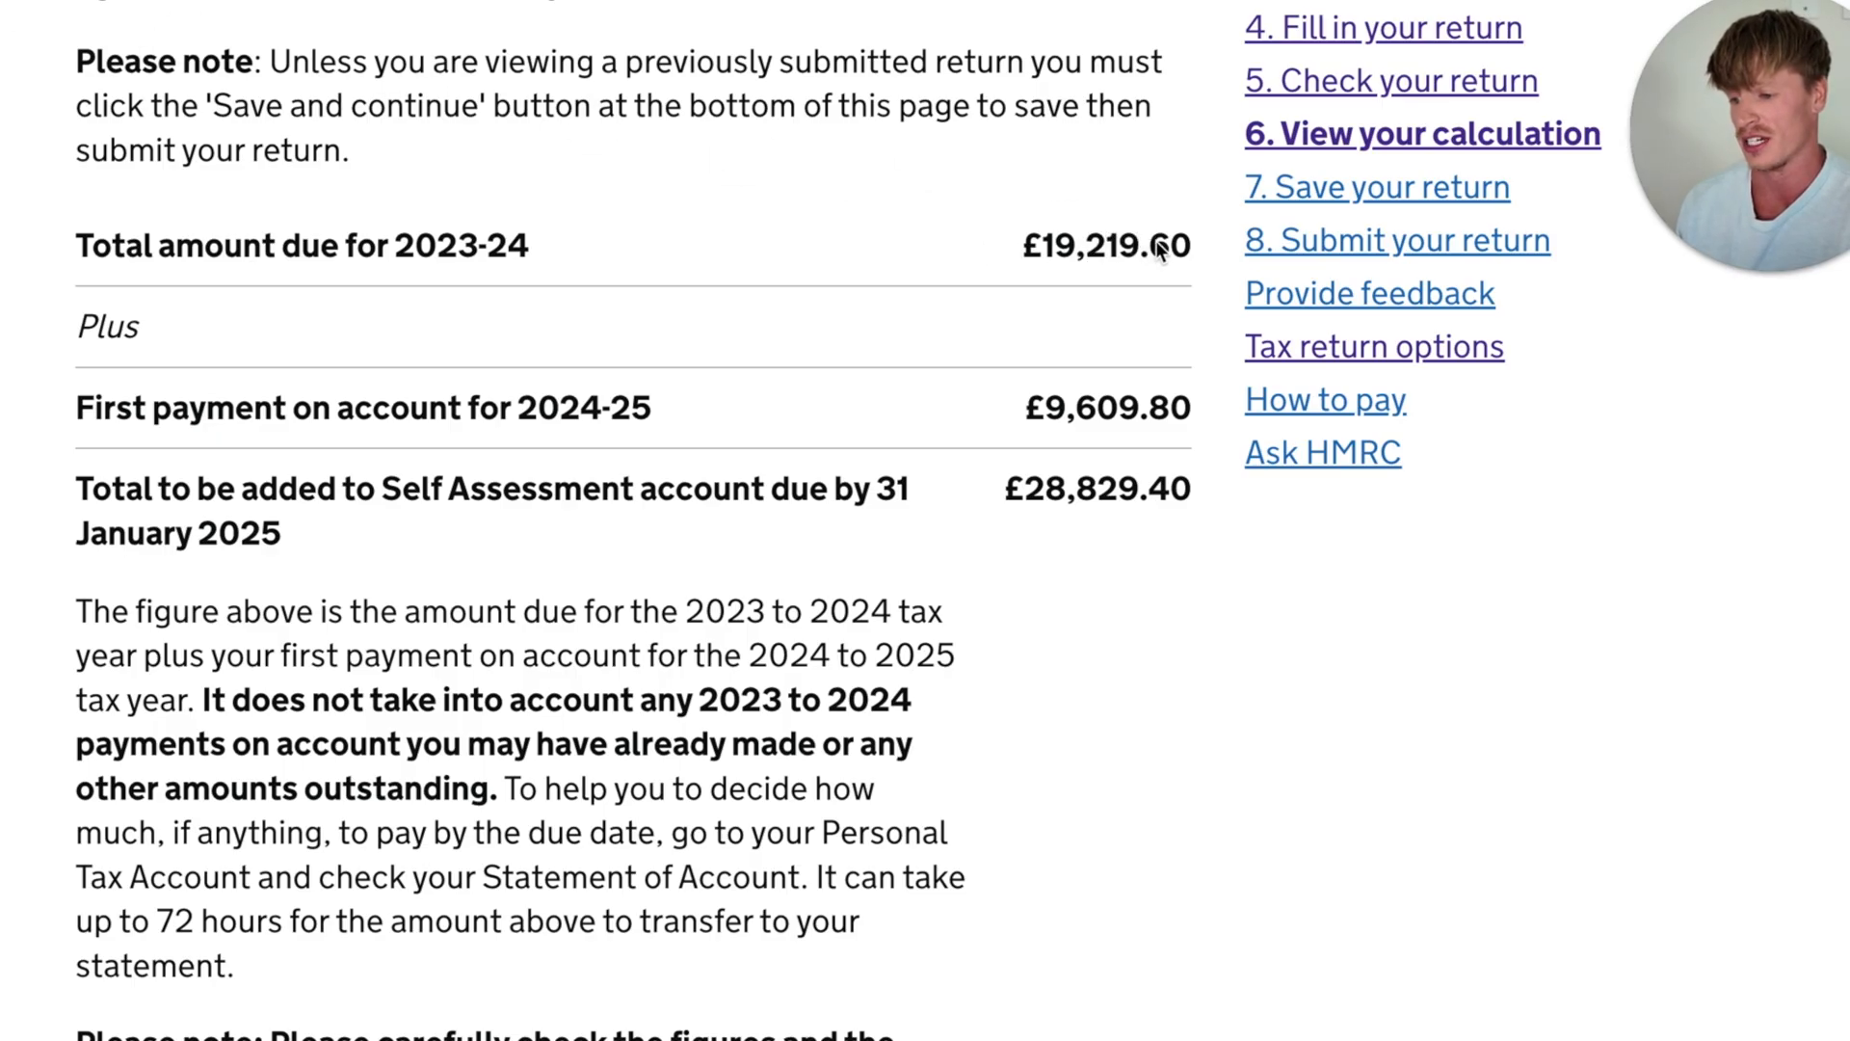
left_click_drag(1190, 251, 1048, 256)
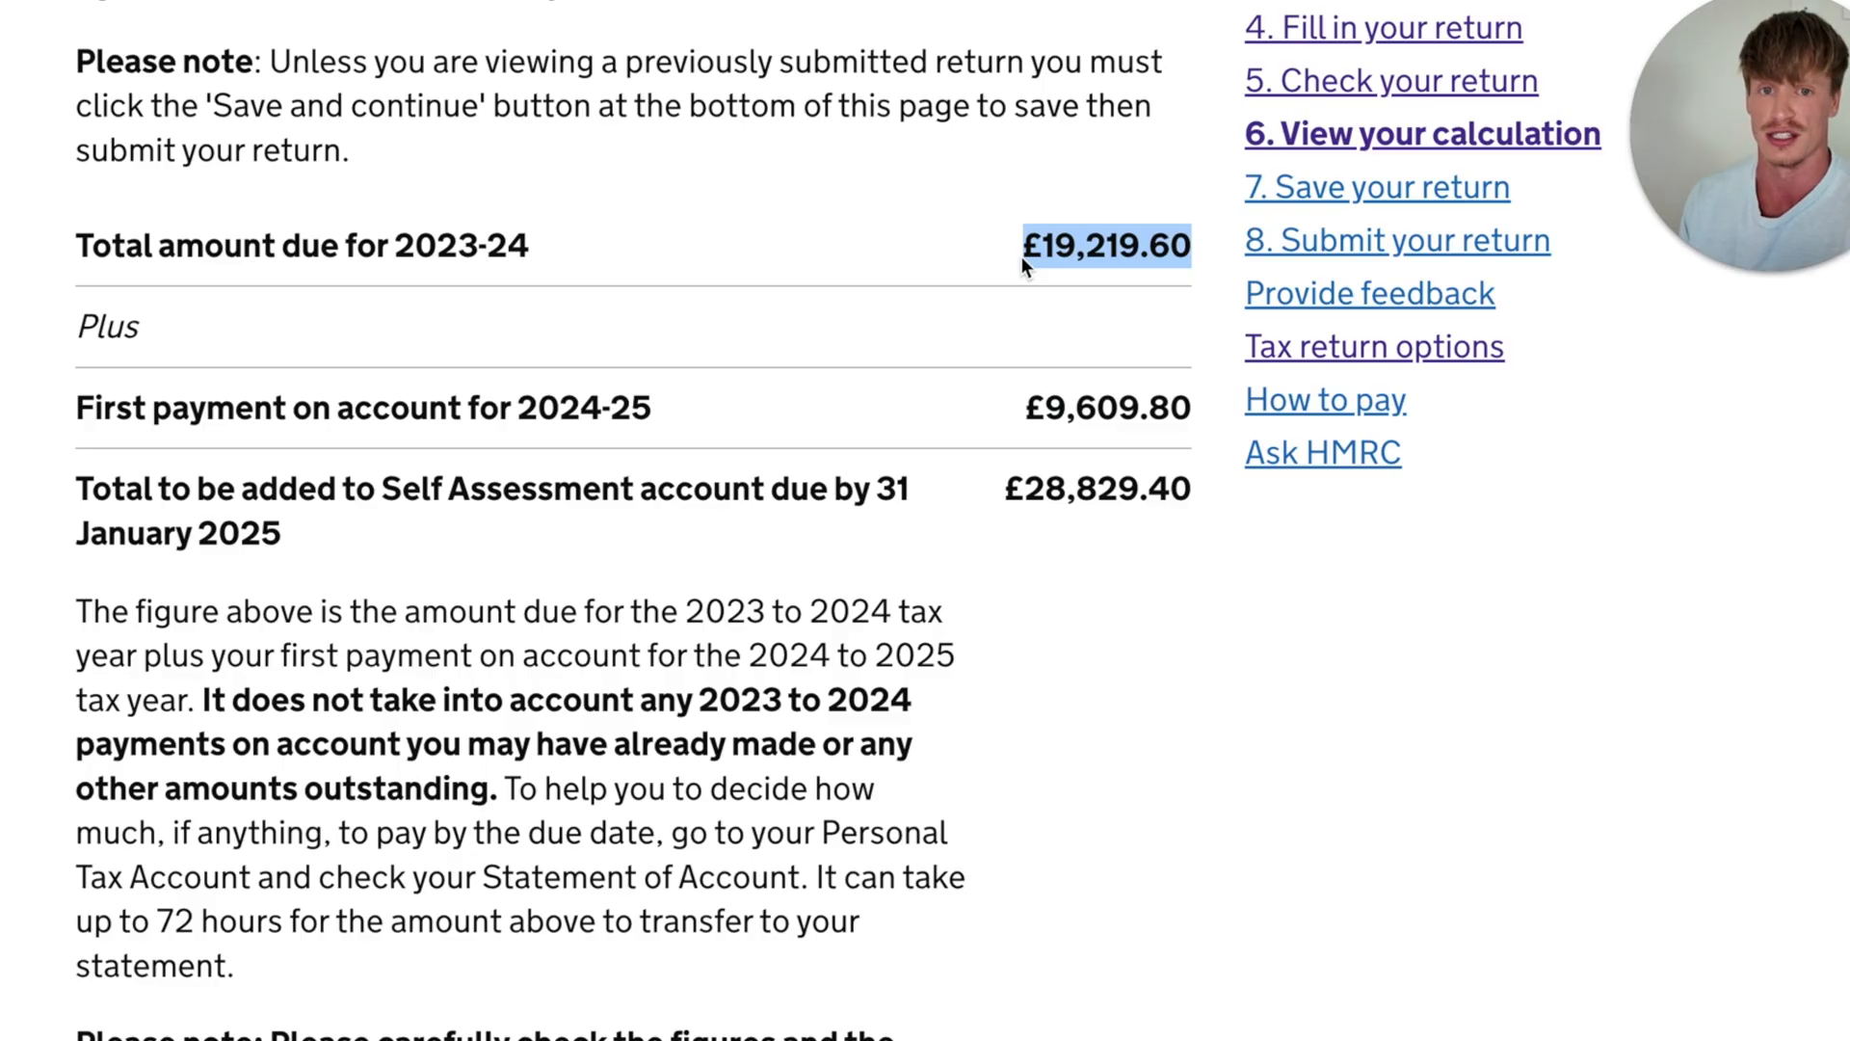
left_click(1021, 257)
scroll(1021, 258, "up", 1)
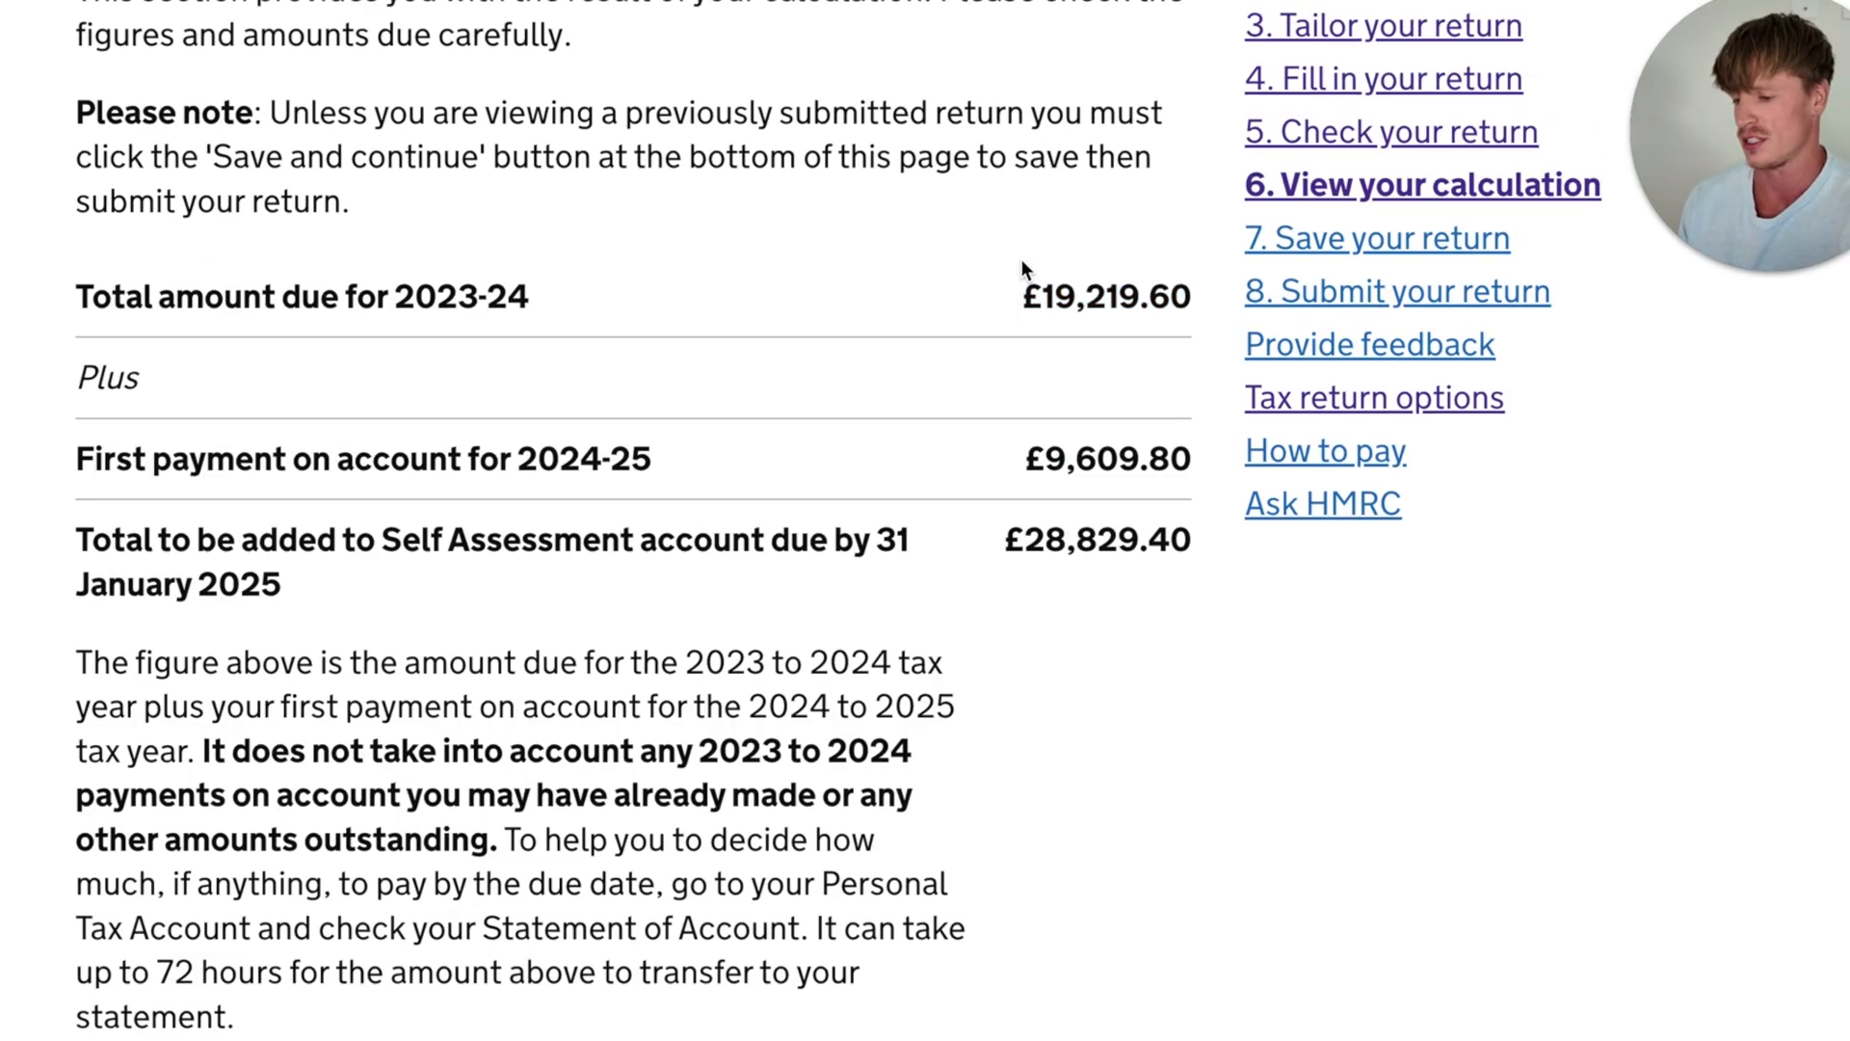
- Check the second payment on account for 2024-25 and open the full tax calculation
scroll(1019, 279, "down", 8)
scroll(1022, 283, "down", 3)
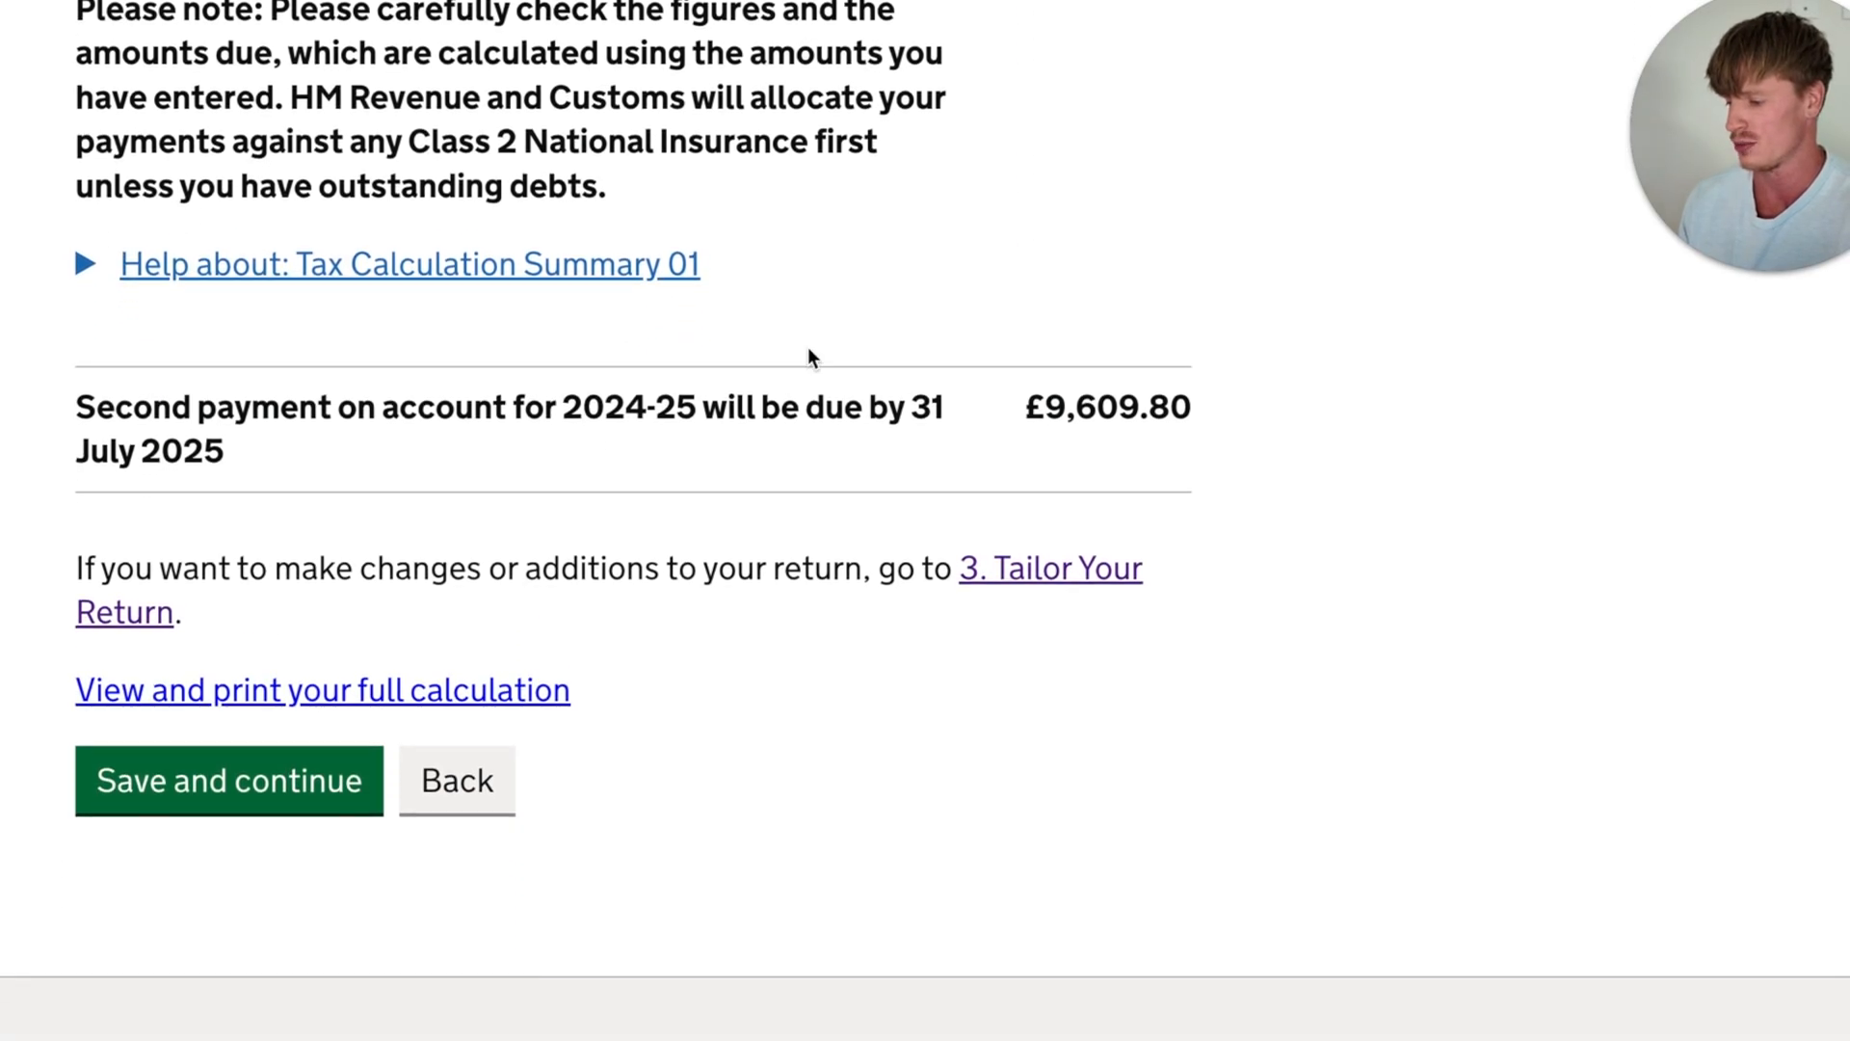
left_click(415, 696)
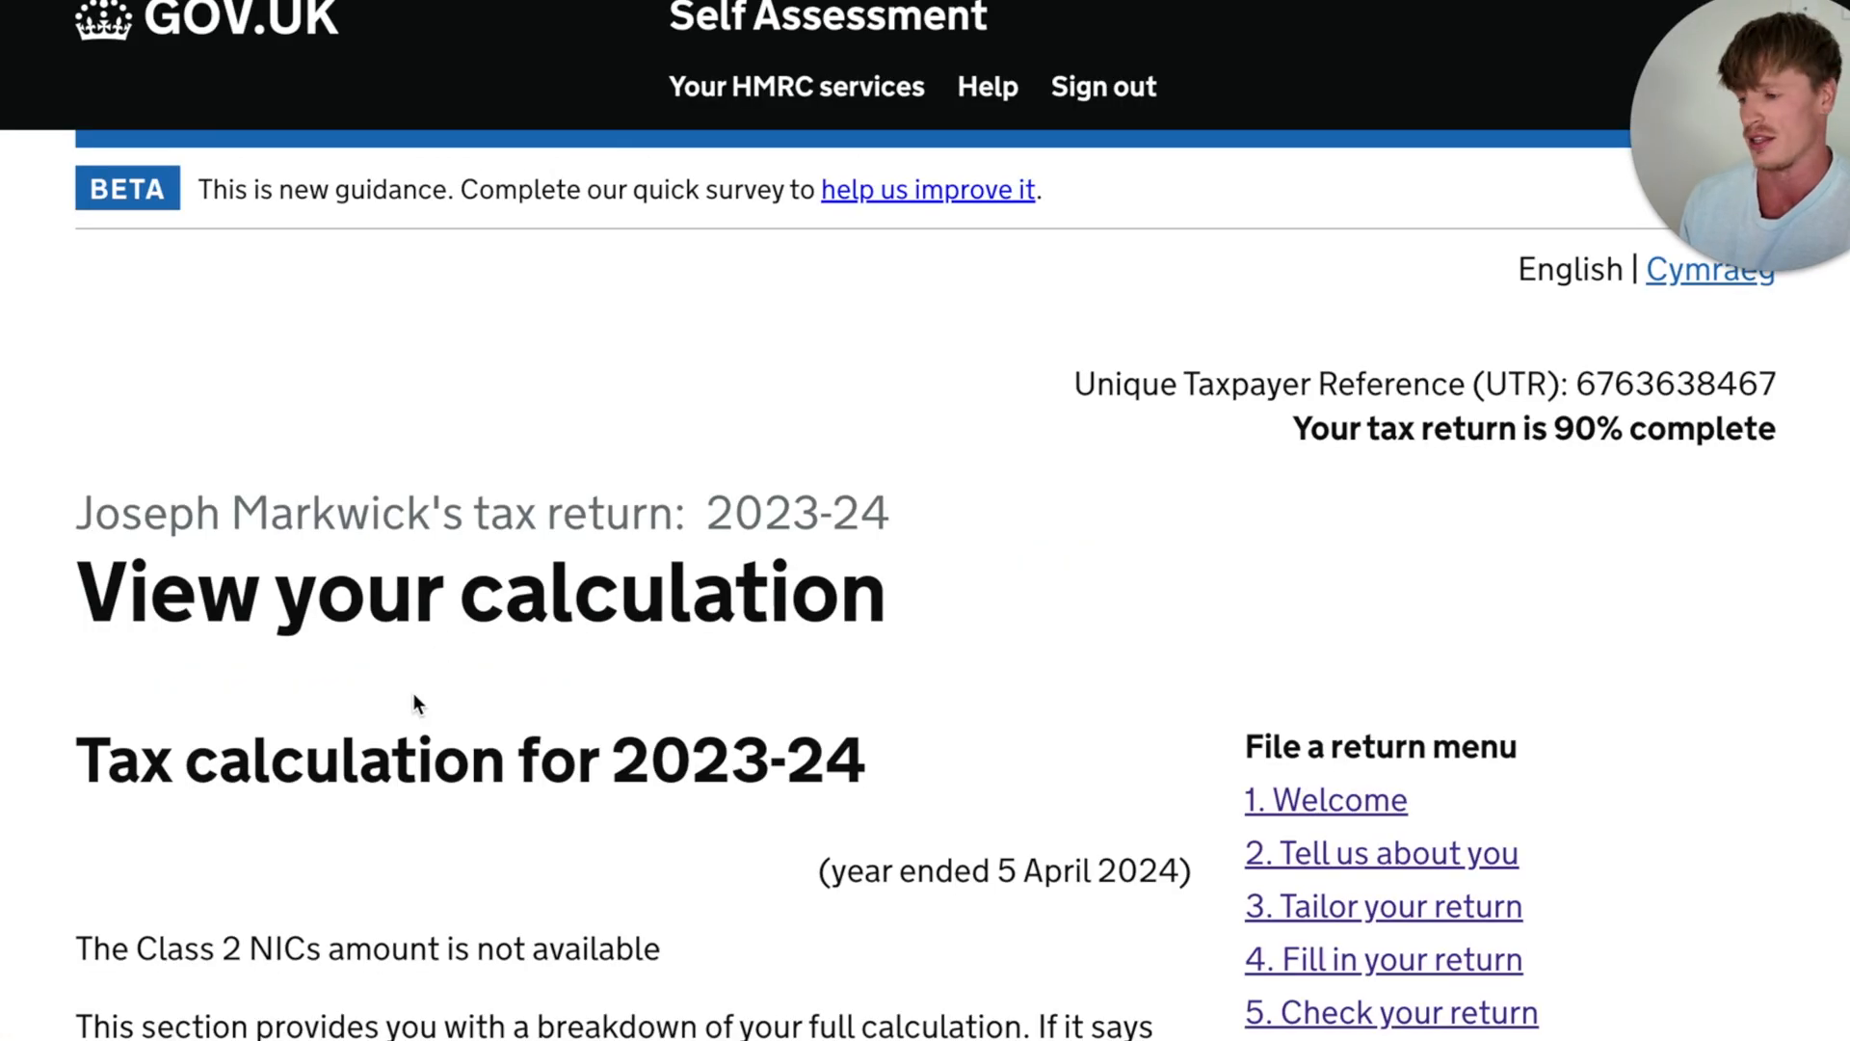
- Review the profit from self-employment in the full 2023-24 tax calculation
scroll(416, 701, "down", 2)
scroll(413, 692, "down", 3)
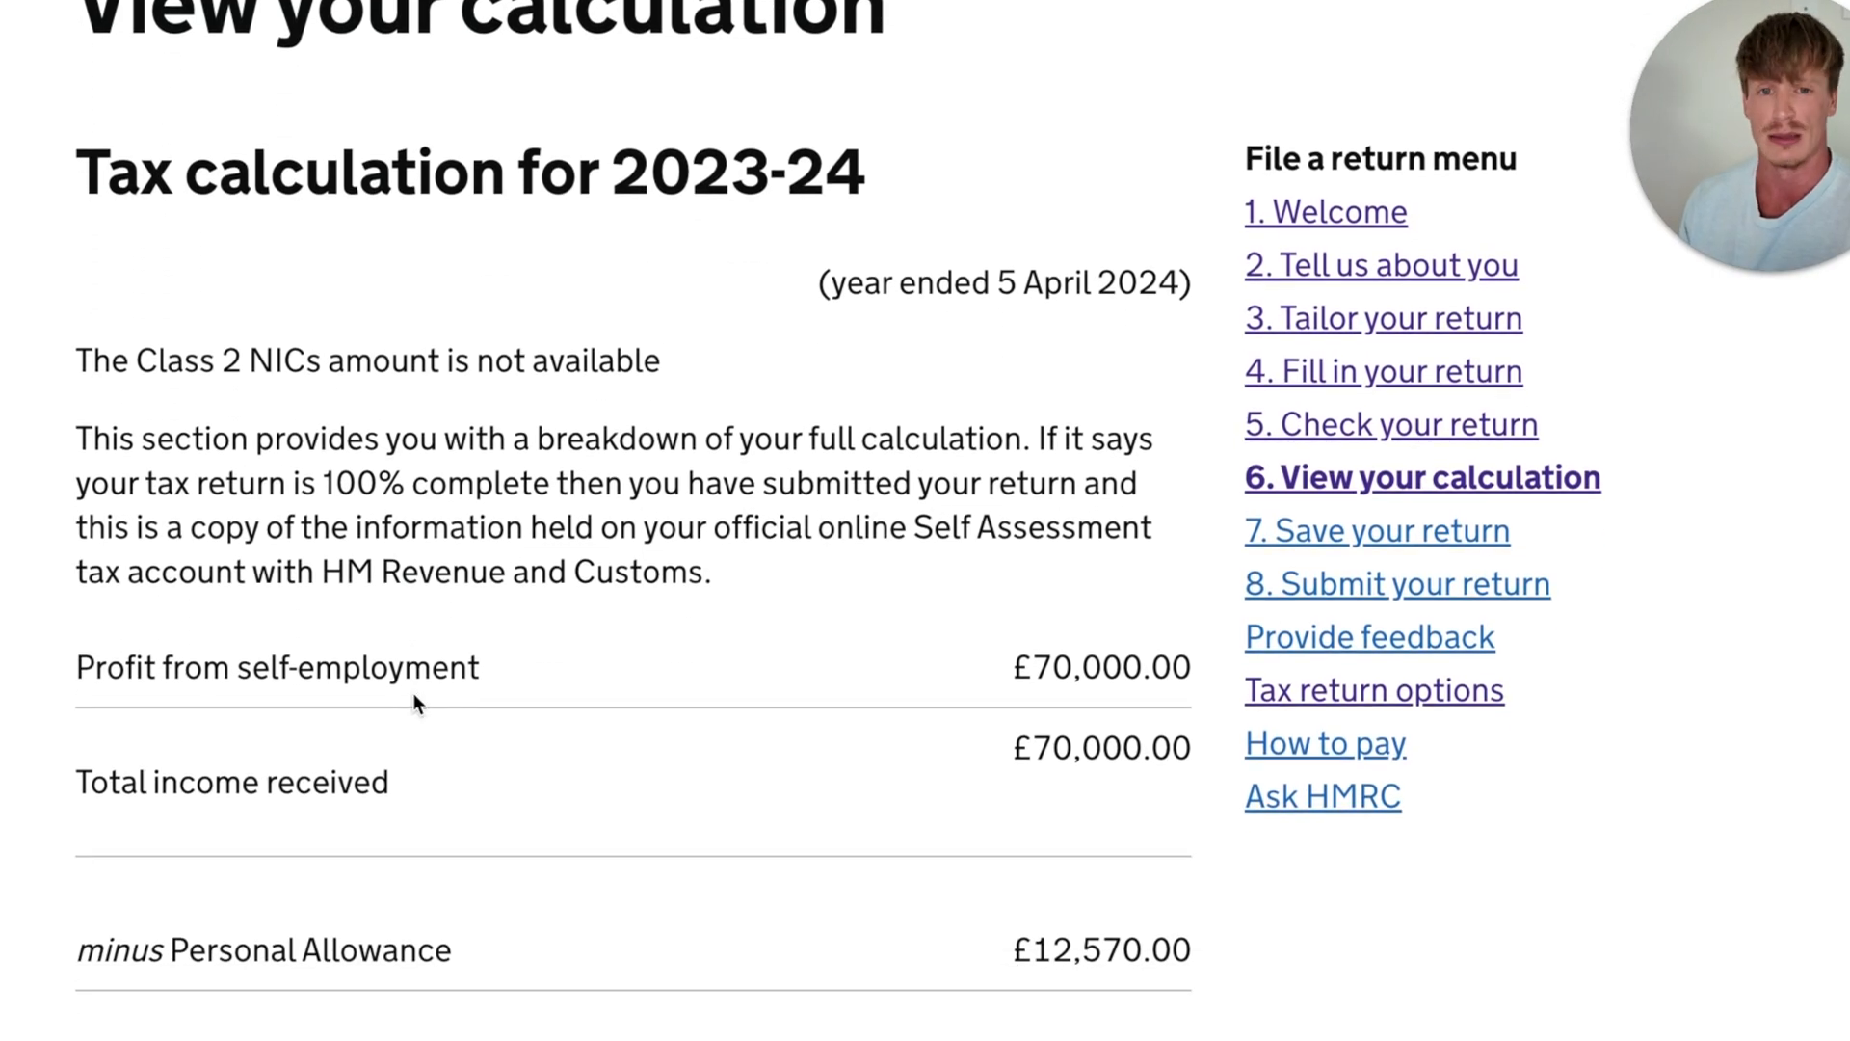
scroll(529, 702, "down", 7)
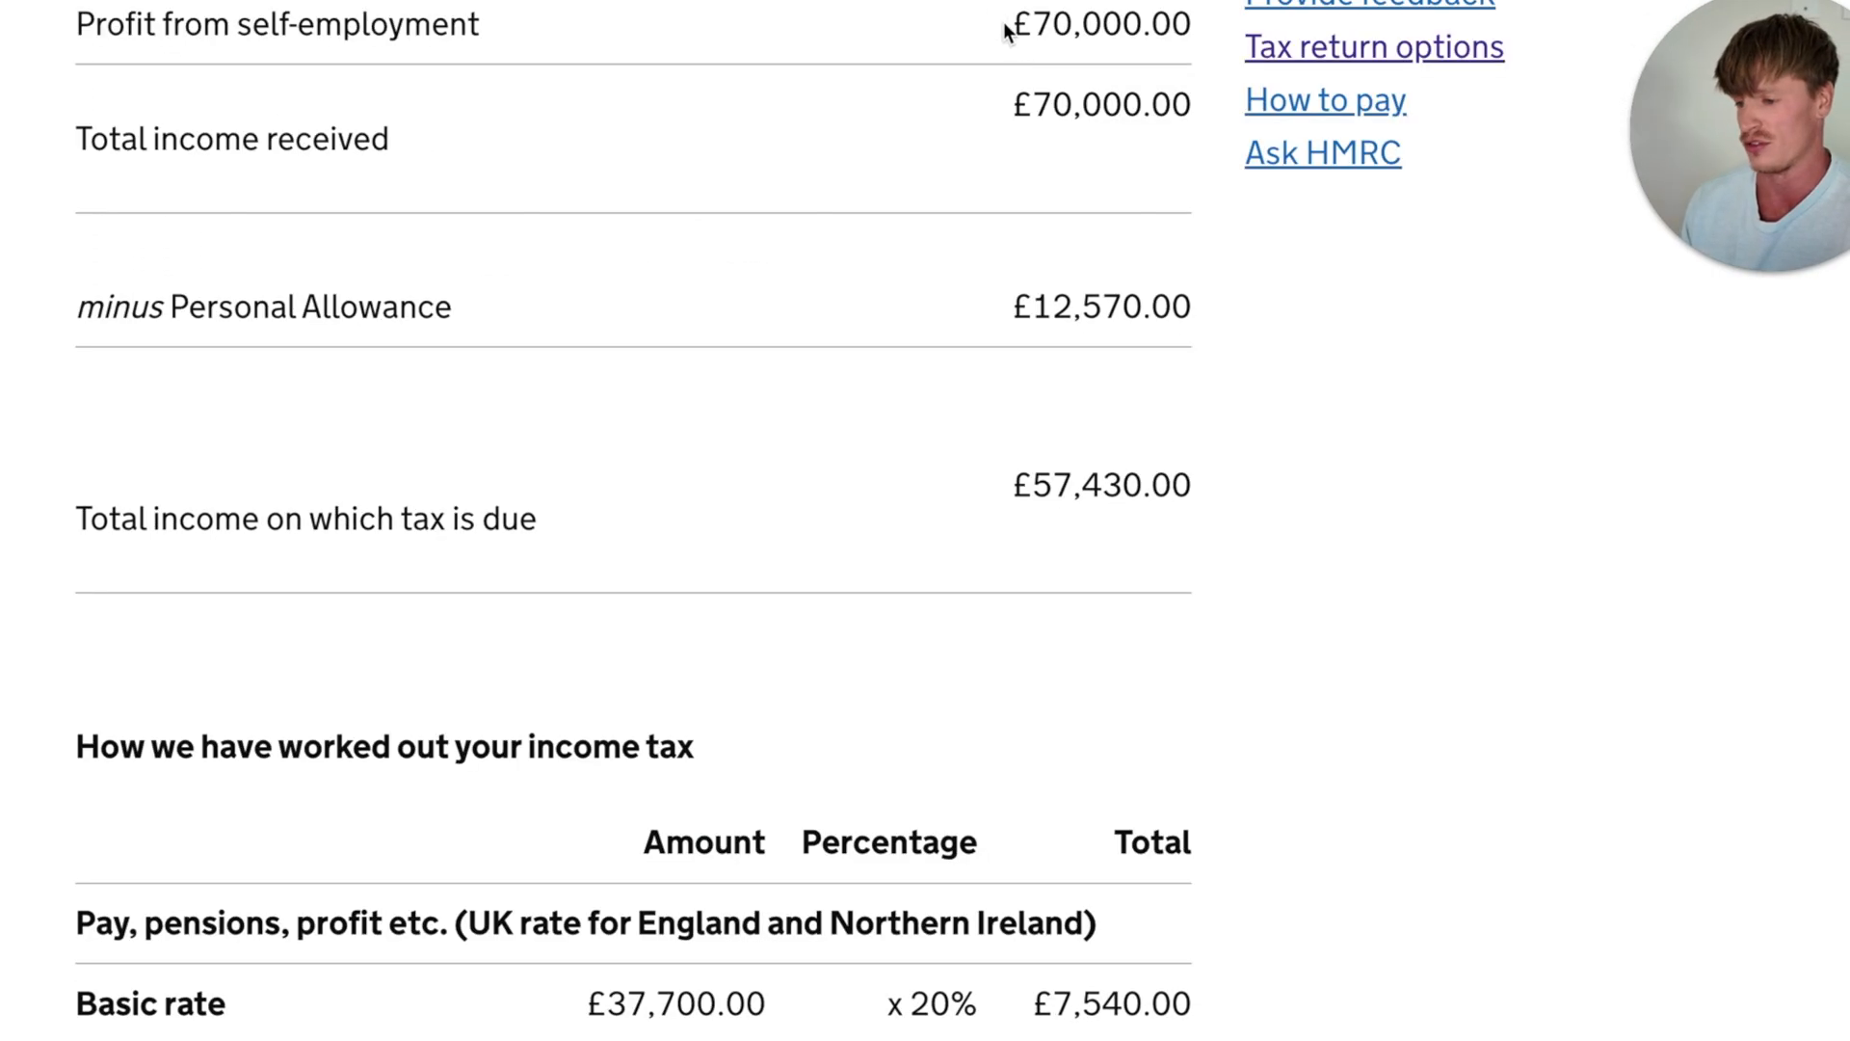
left_click_drag(1003, 25, 1198, 29)
left_click(794, 218)
- Review the Personal Allowance deduction and the total income on which tax is due
scroll(793, 217, "down", 1)
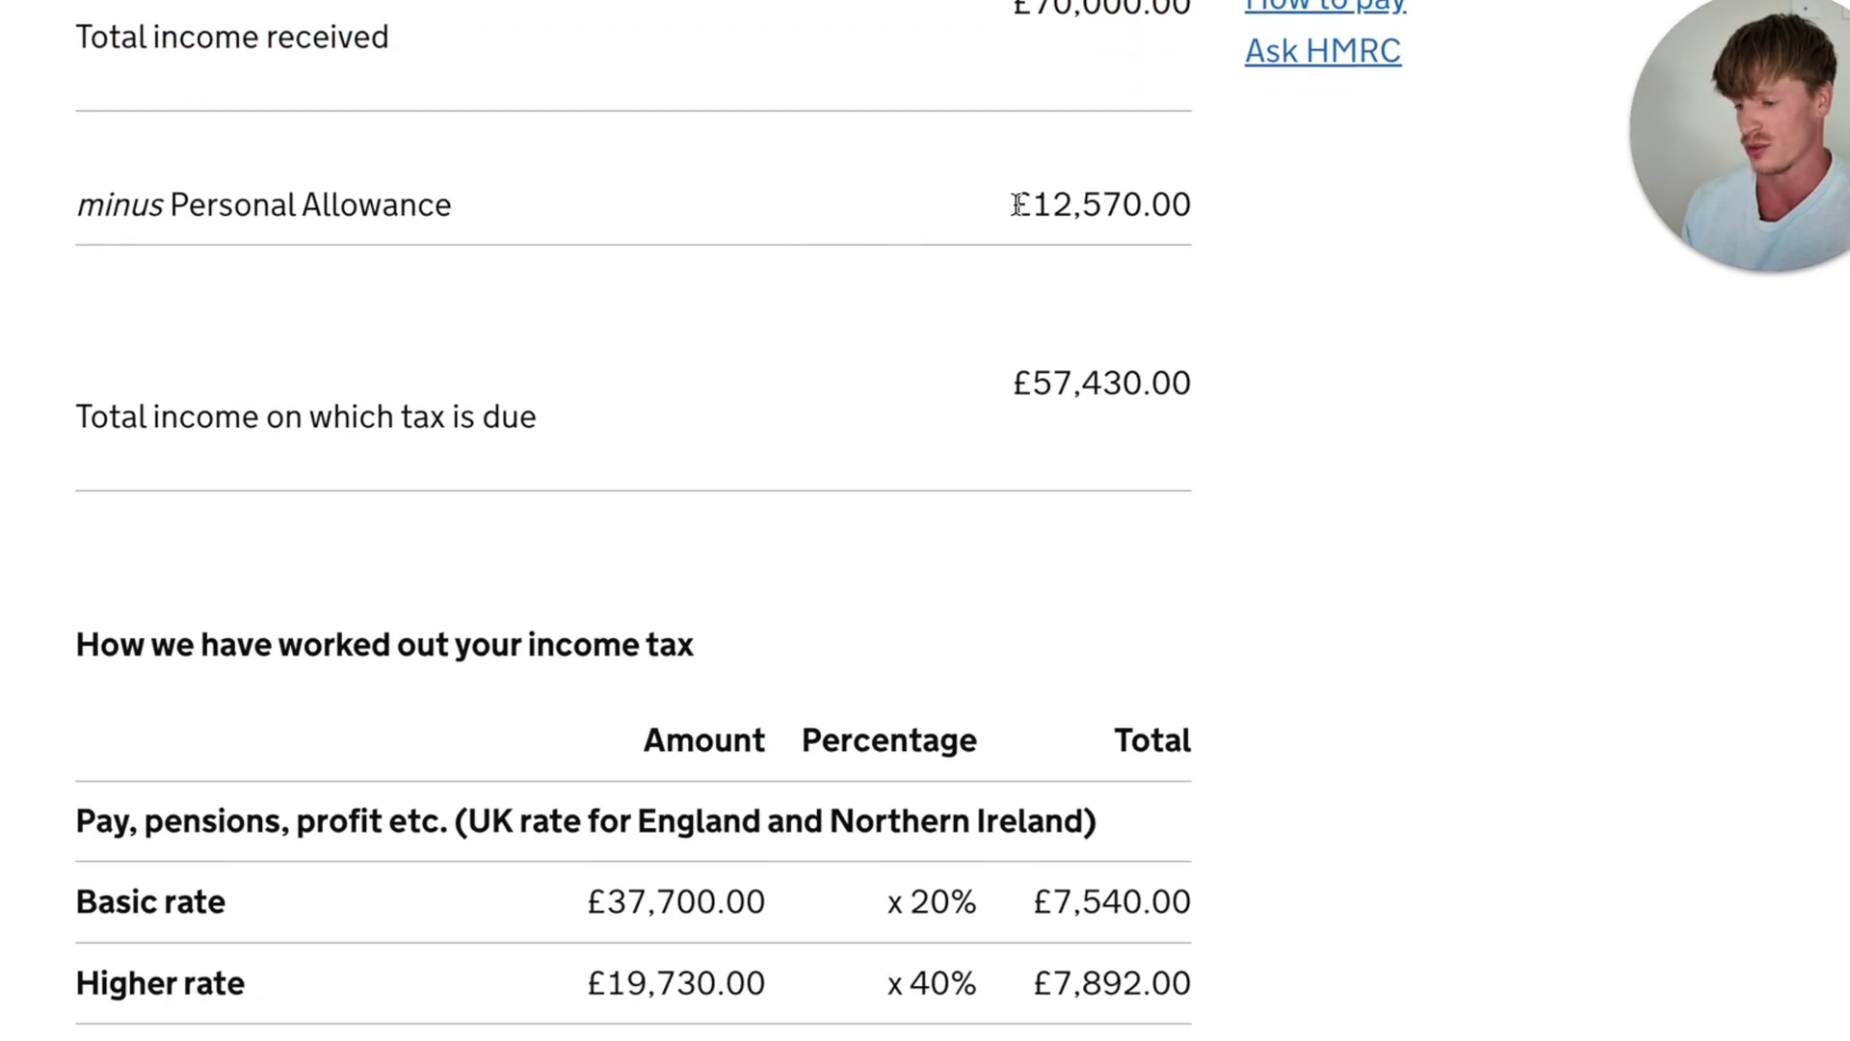
left_click_drag(1006, 206, 1192, 205)
left_click(927, 362)
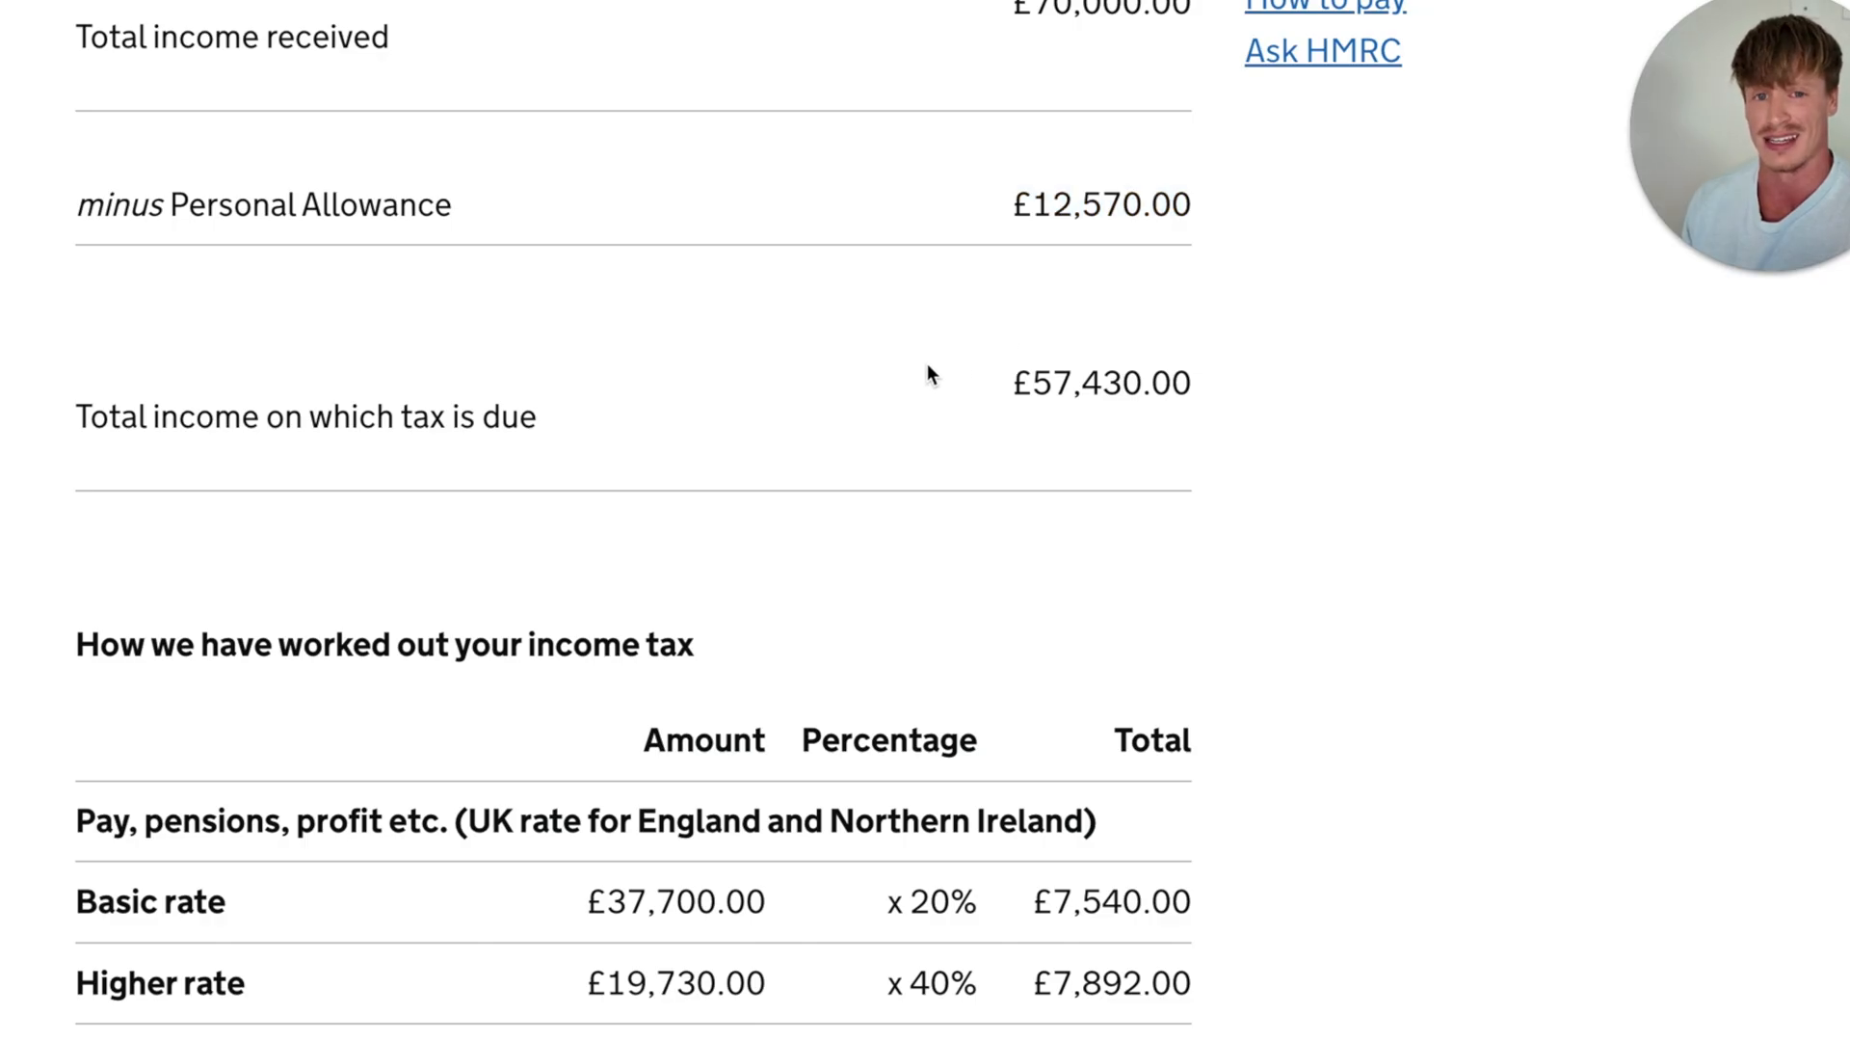
scroll(927, 363, "down", 1)
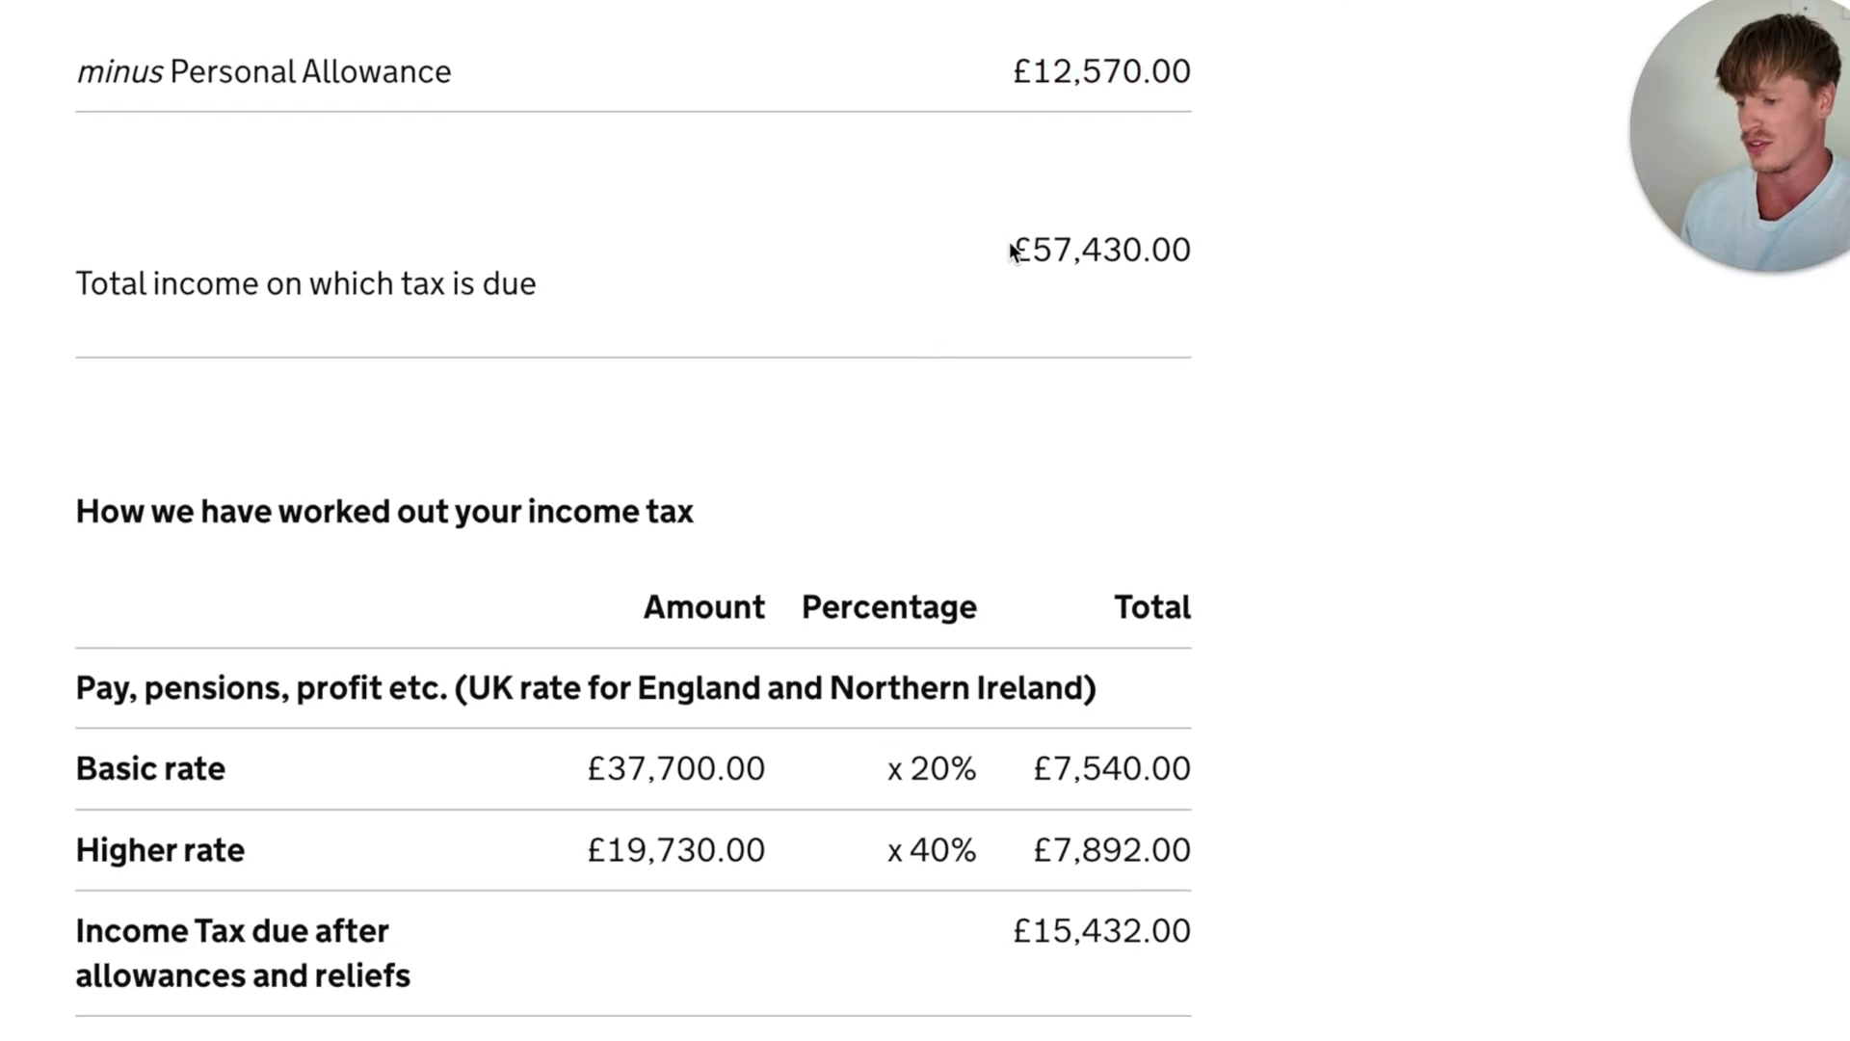
left_click_drag(1010, 249, 1195, 250)
left_click(939, 326)
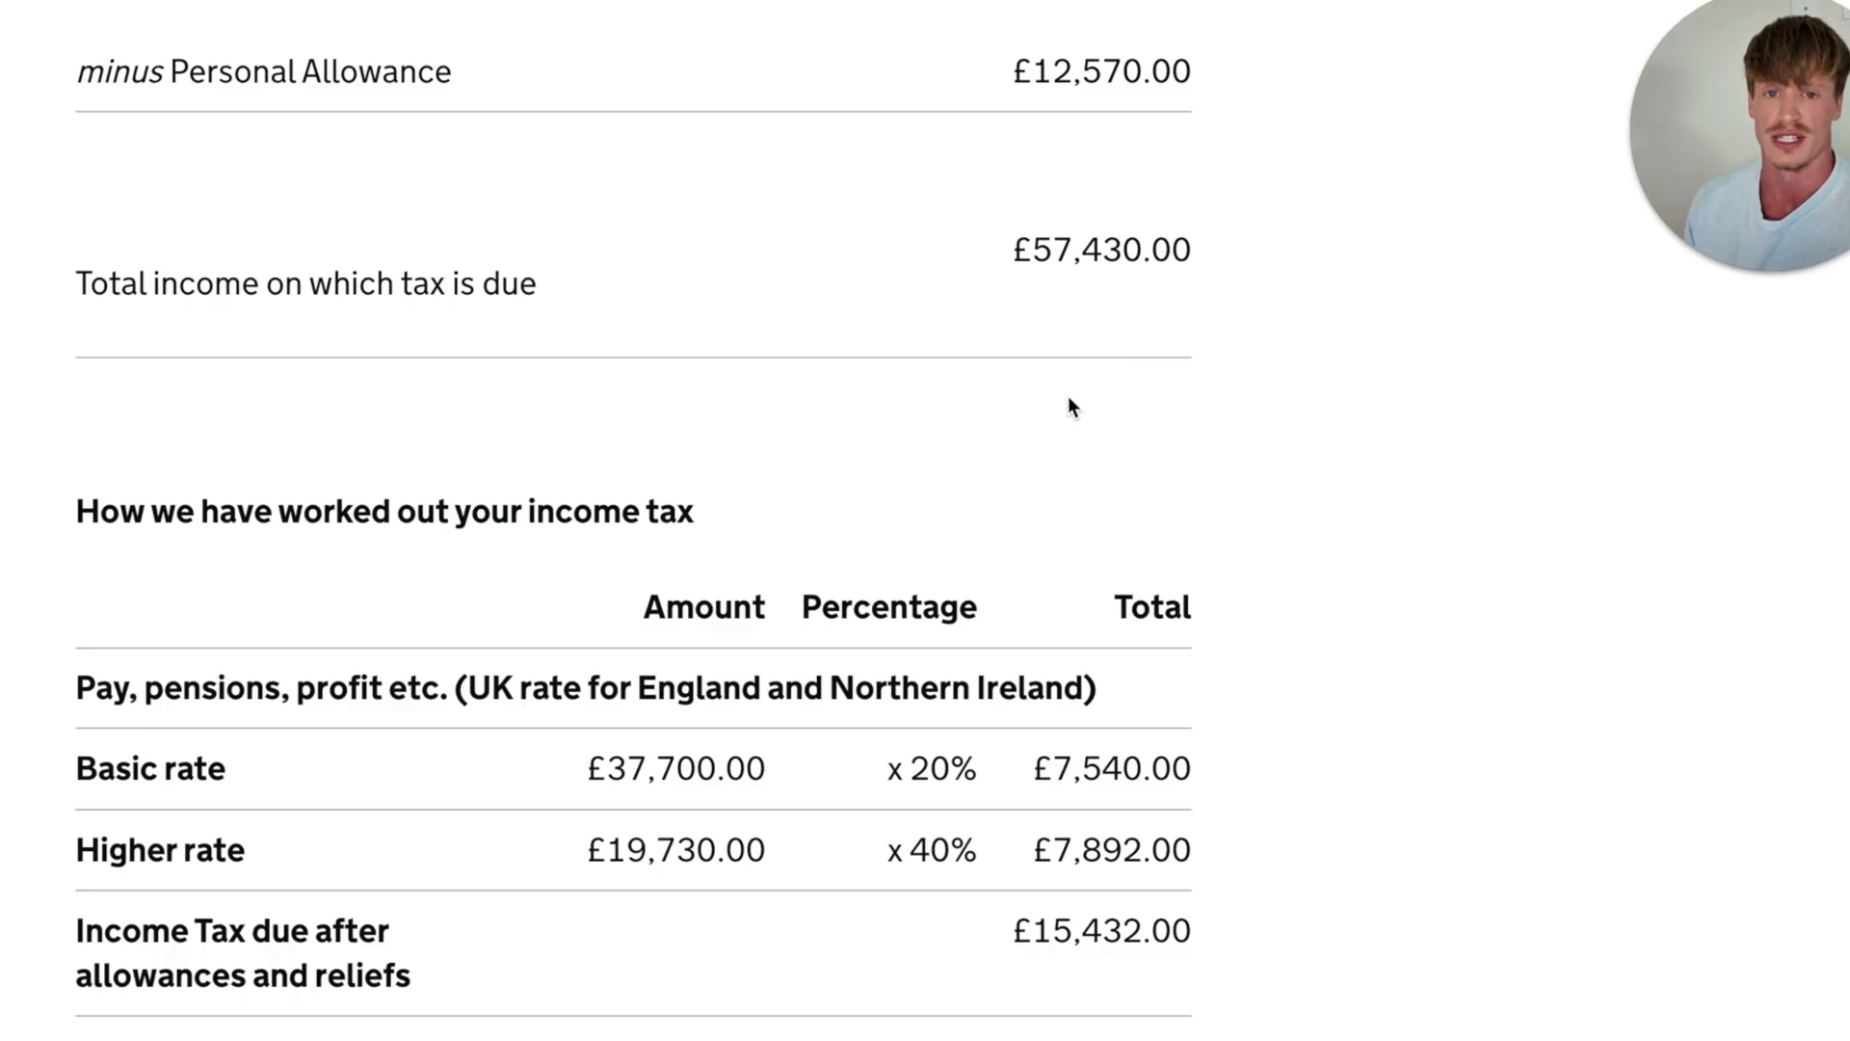
- Examine the basic rate and higher rate amounts and percentages in the income tax breakdown
scroll(1067, 396, "down", 3)
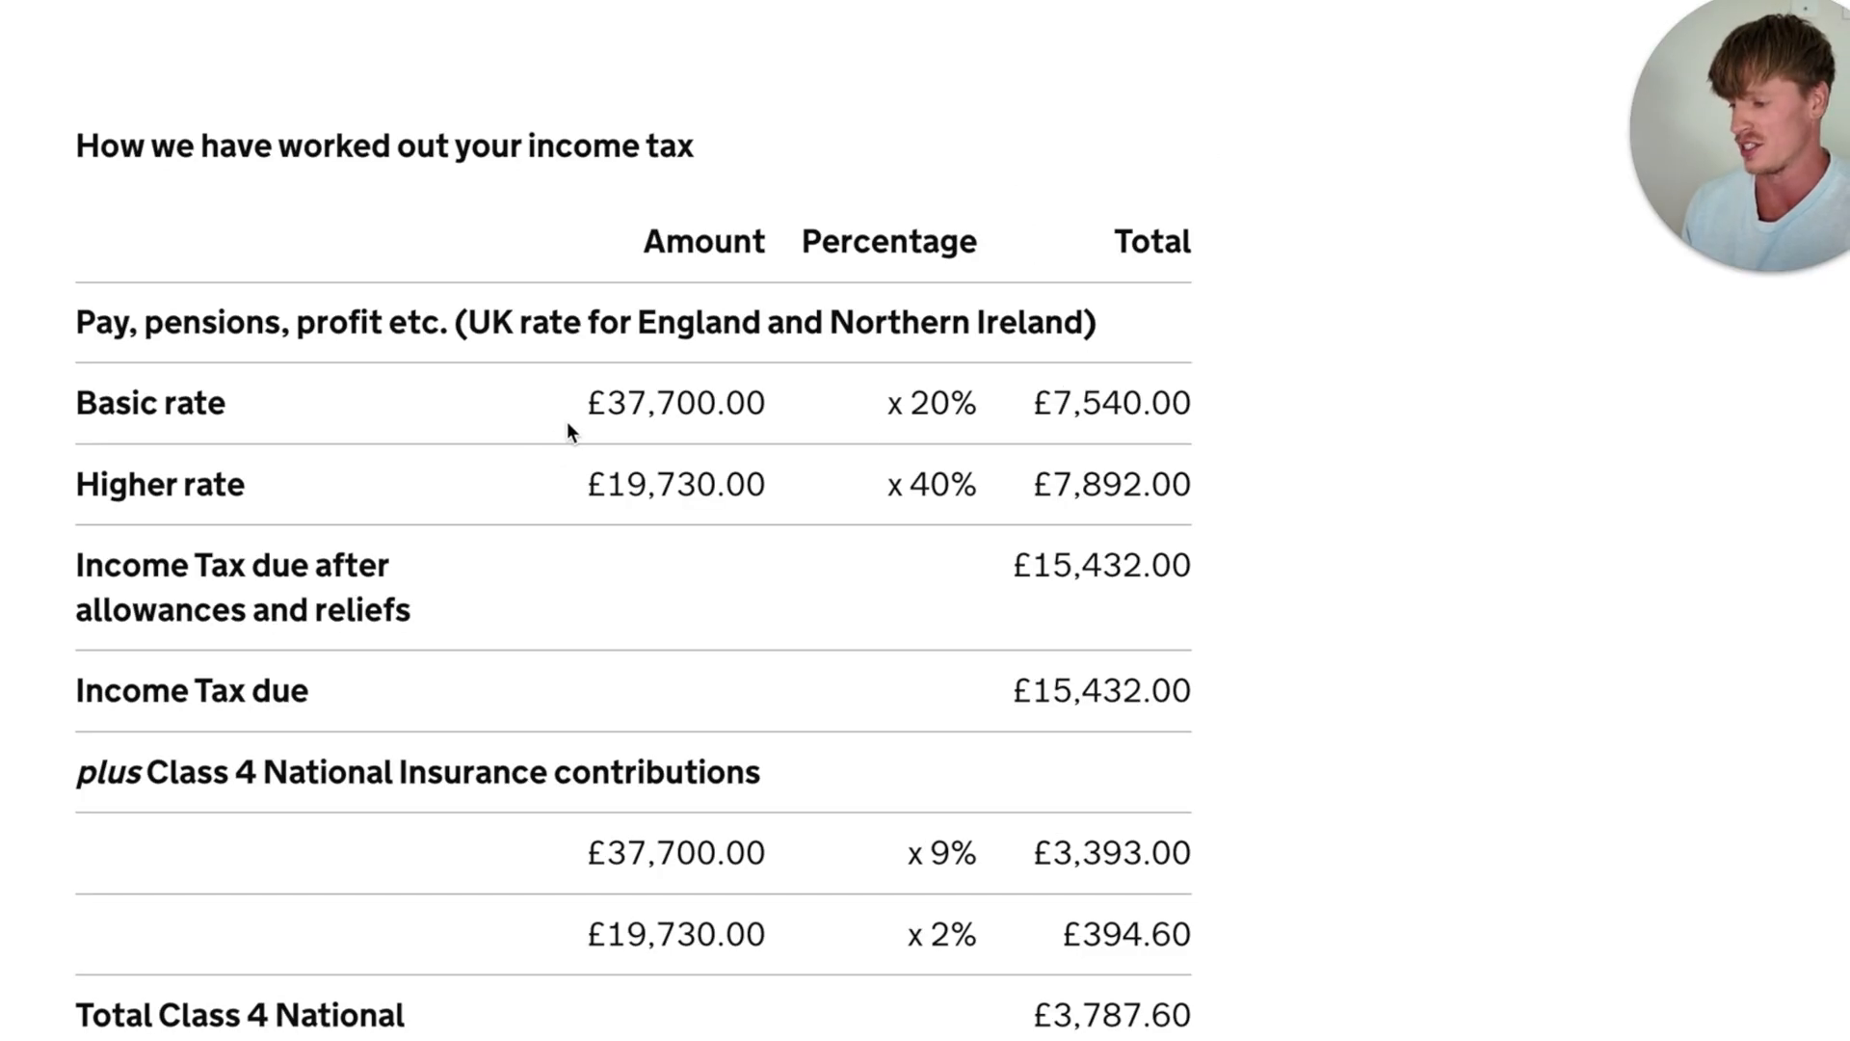
left_click_drag(585, 405, 766, 405)
left_click(806, 395)
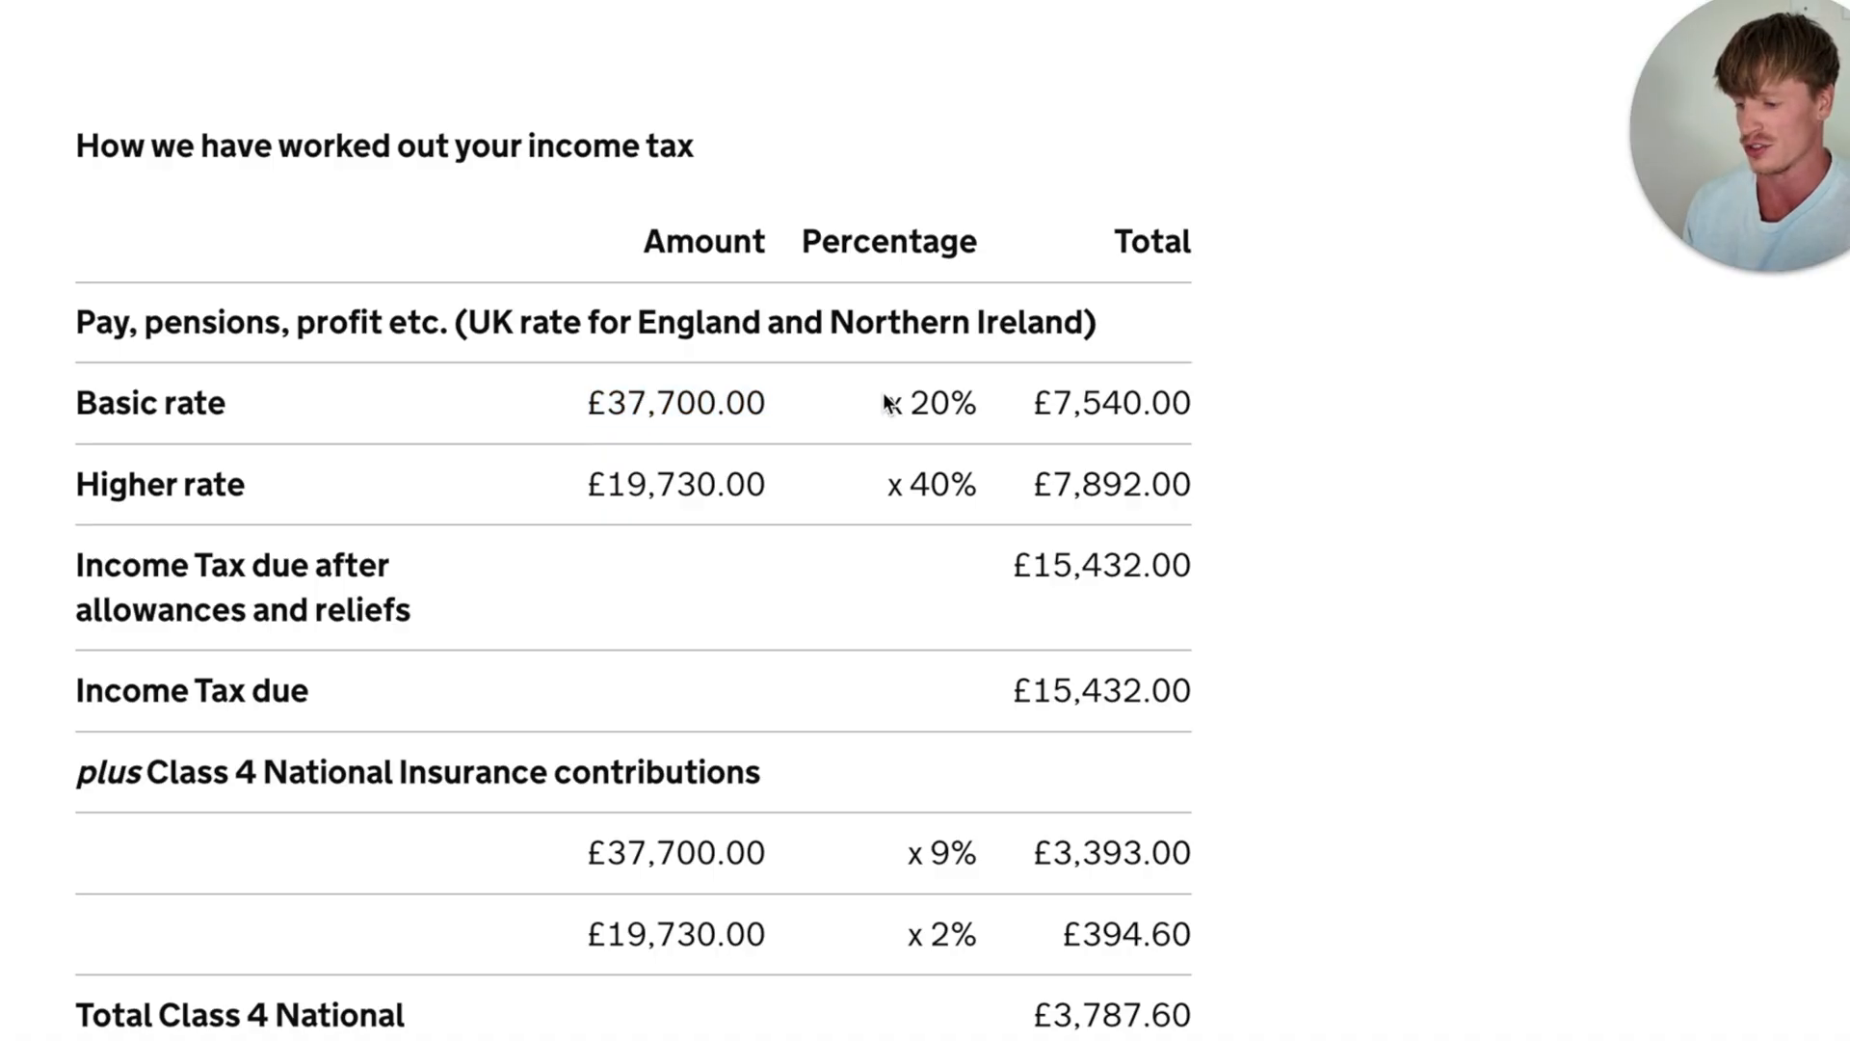
left_click_drag(908, 403, 961, 401)
left_click(576, 530)
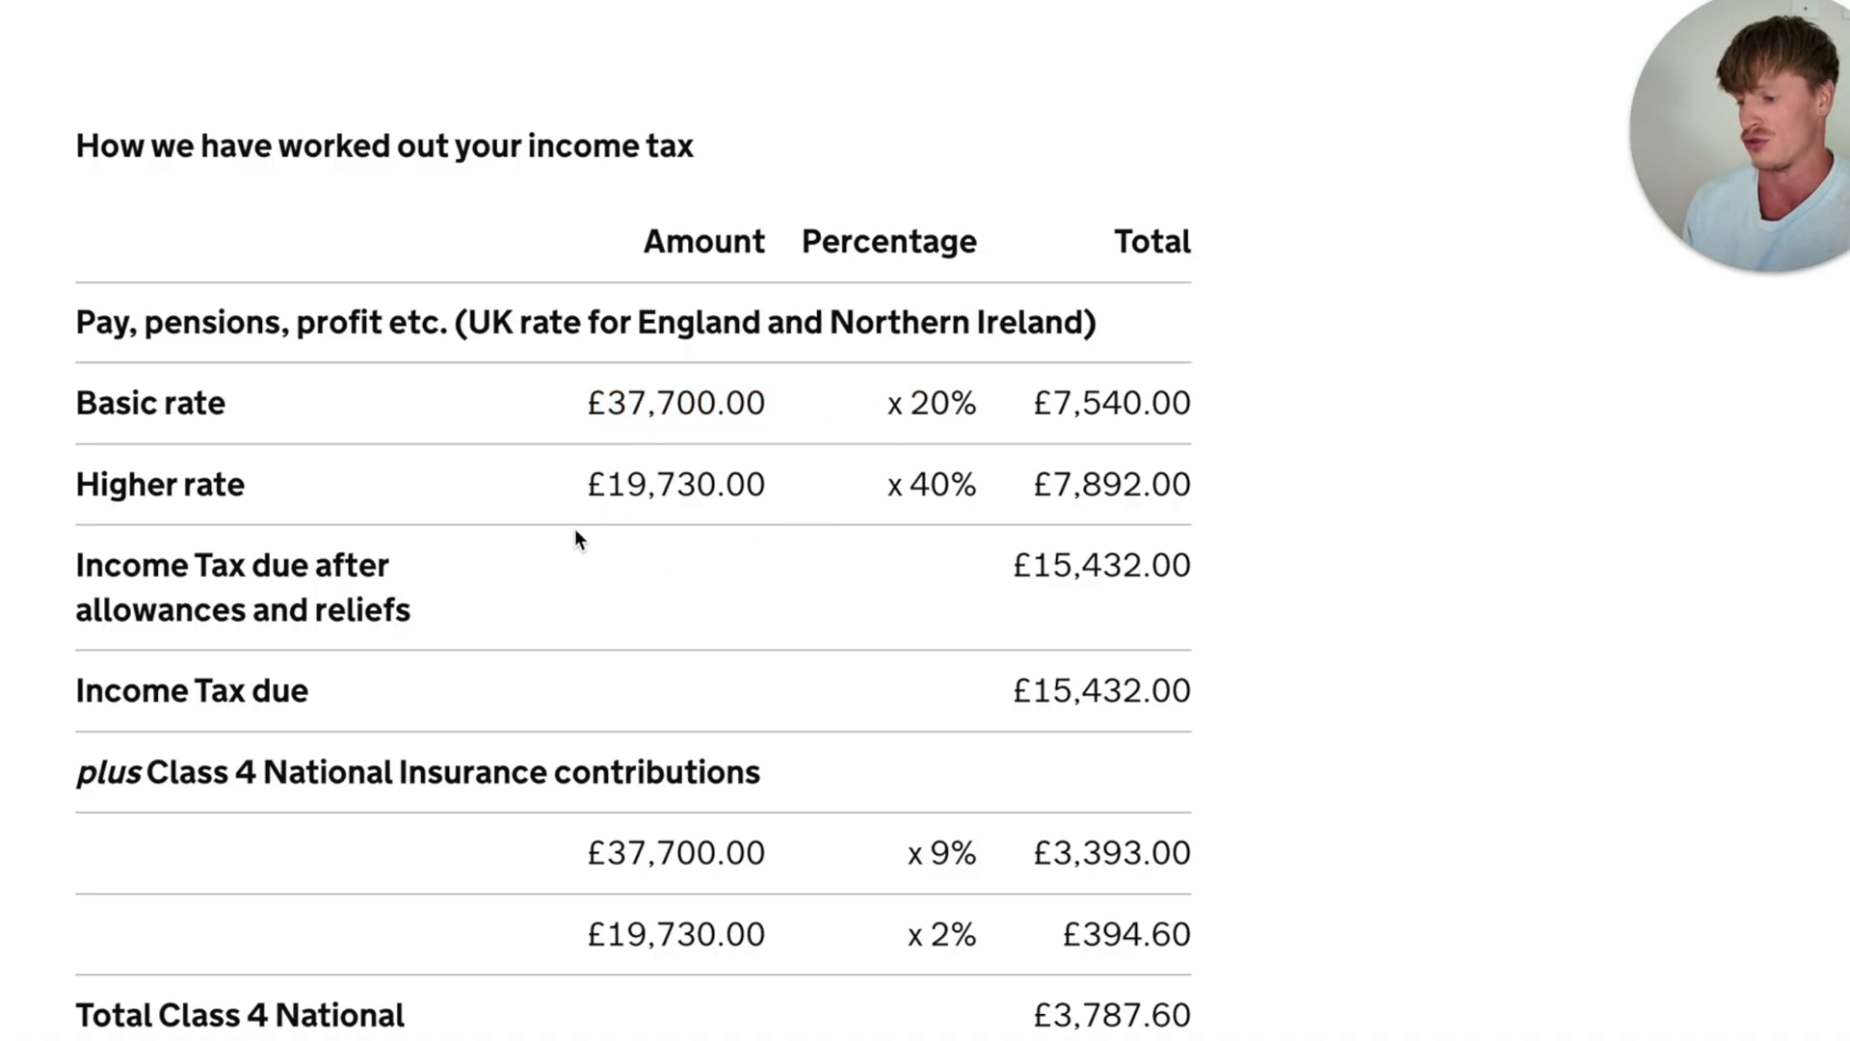
left_click_drag(591, 482, 978, 476)
left_click(860, 482)
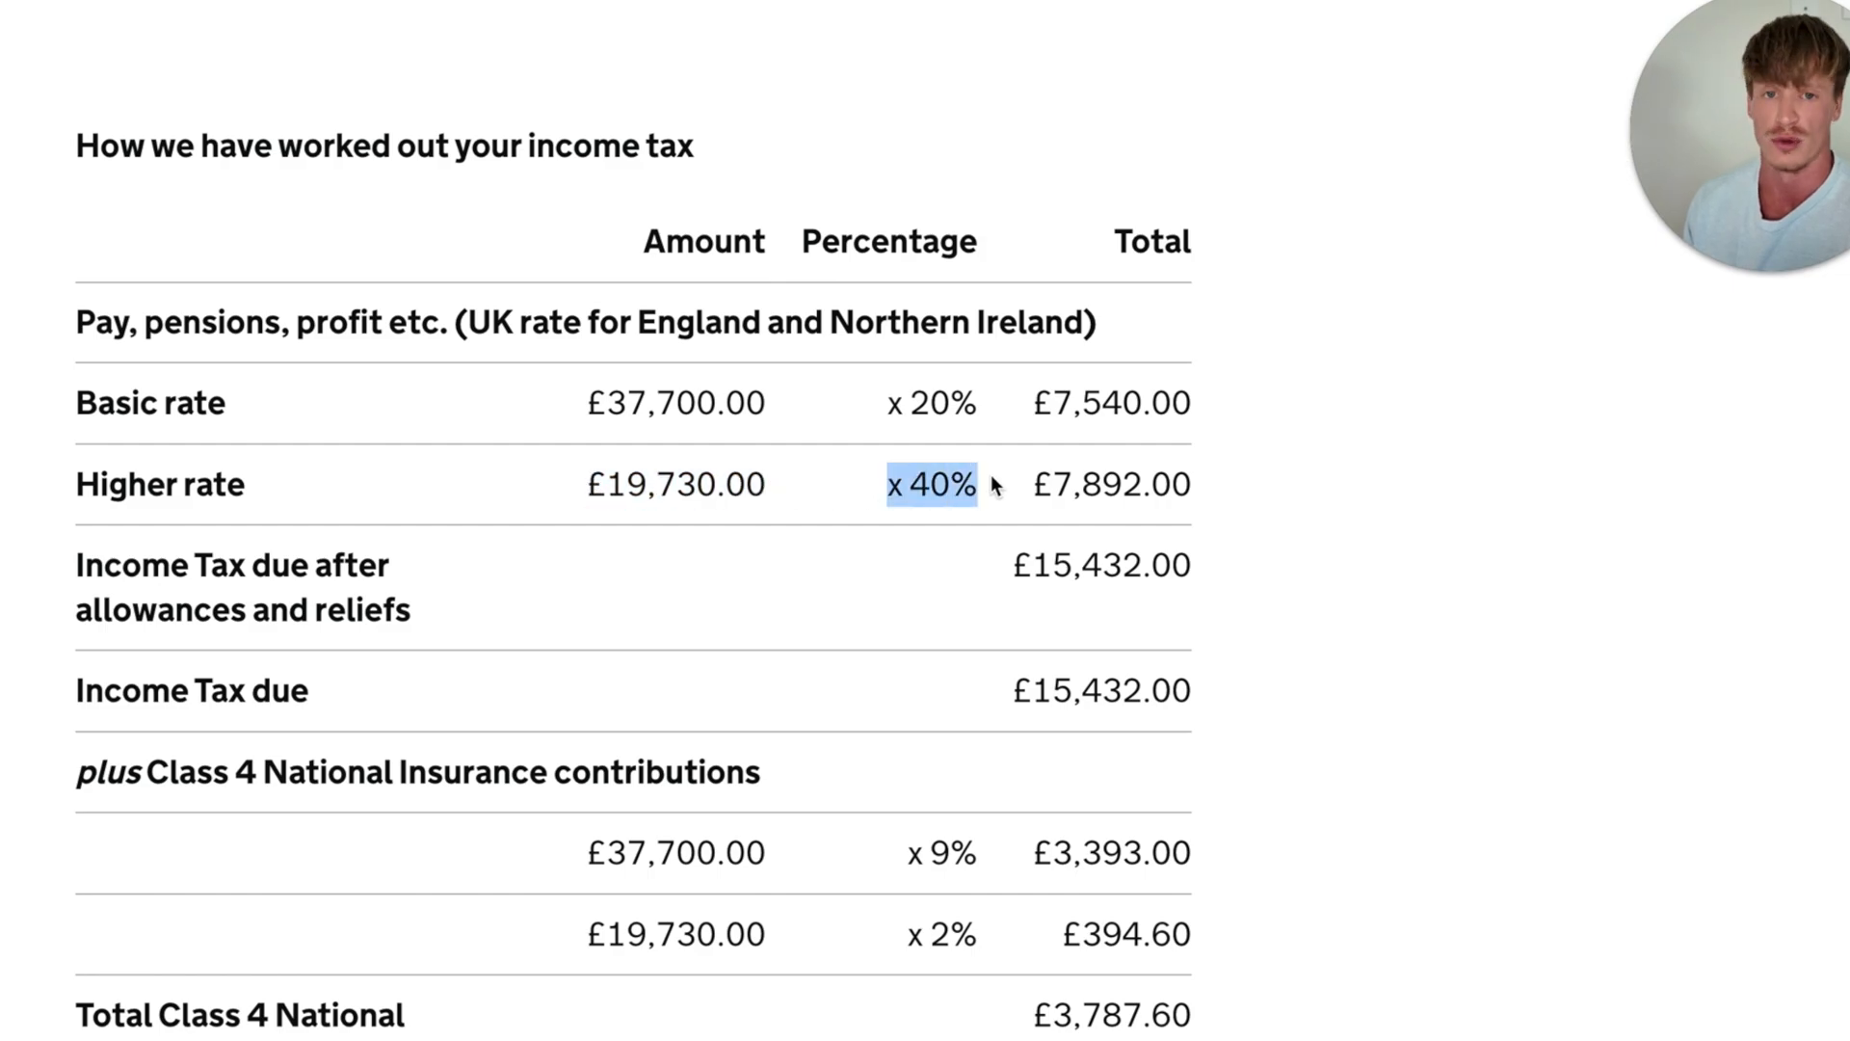
- Review the Income Tax due and the Class 4 National Insurance contributions, and continue to the payments on account question
scroll(990, 474, "down", 3)
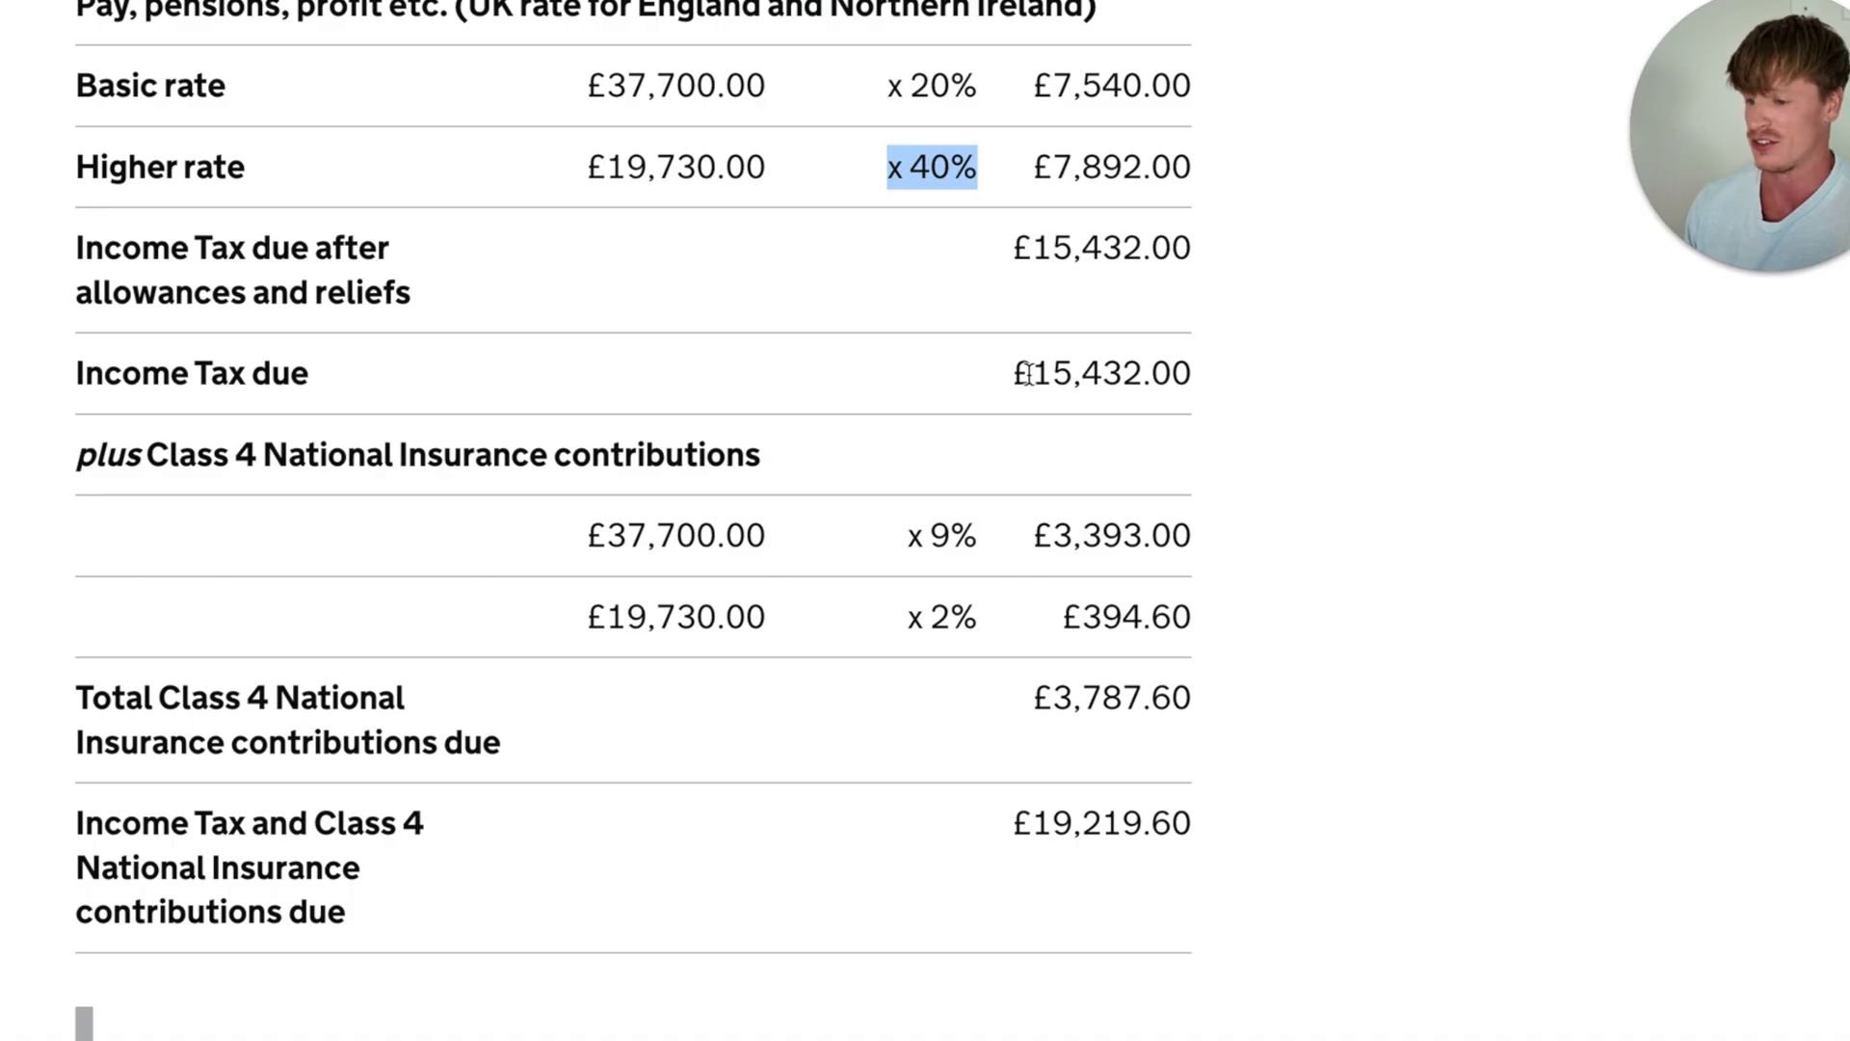
left_click(1044, 373)
left_click_drag(1043, 373, 1189, 372)
left_click(1195, 381)
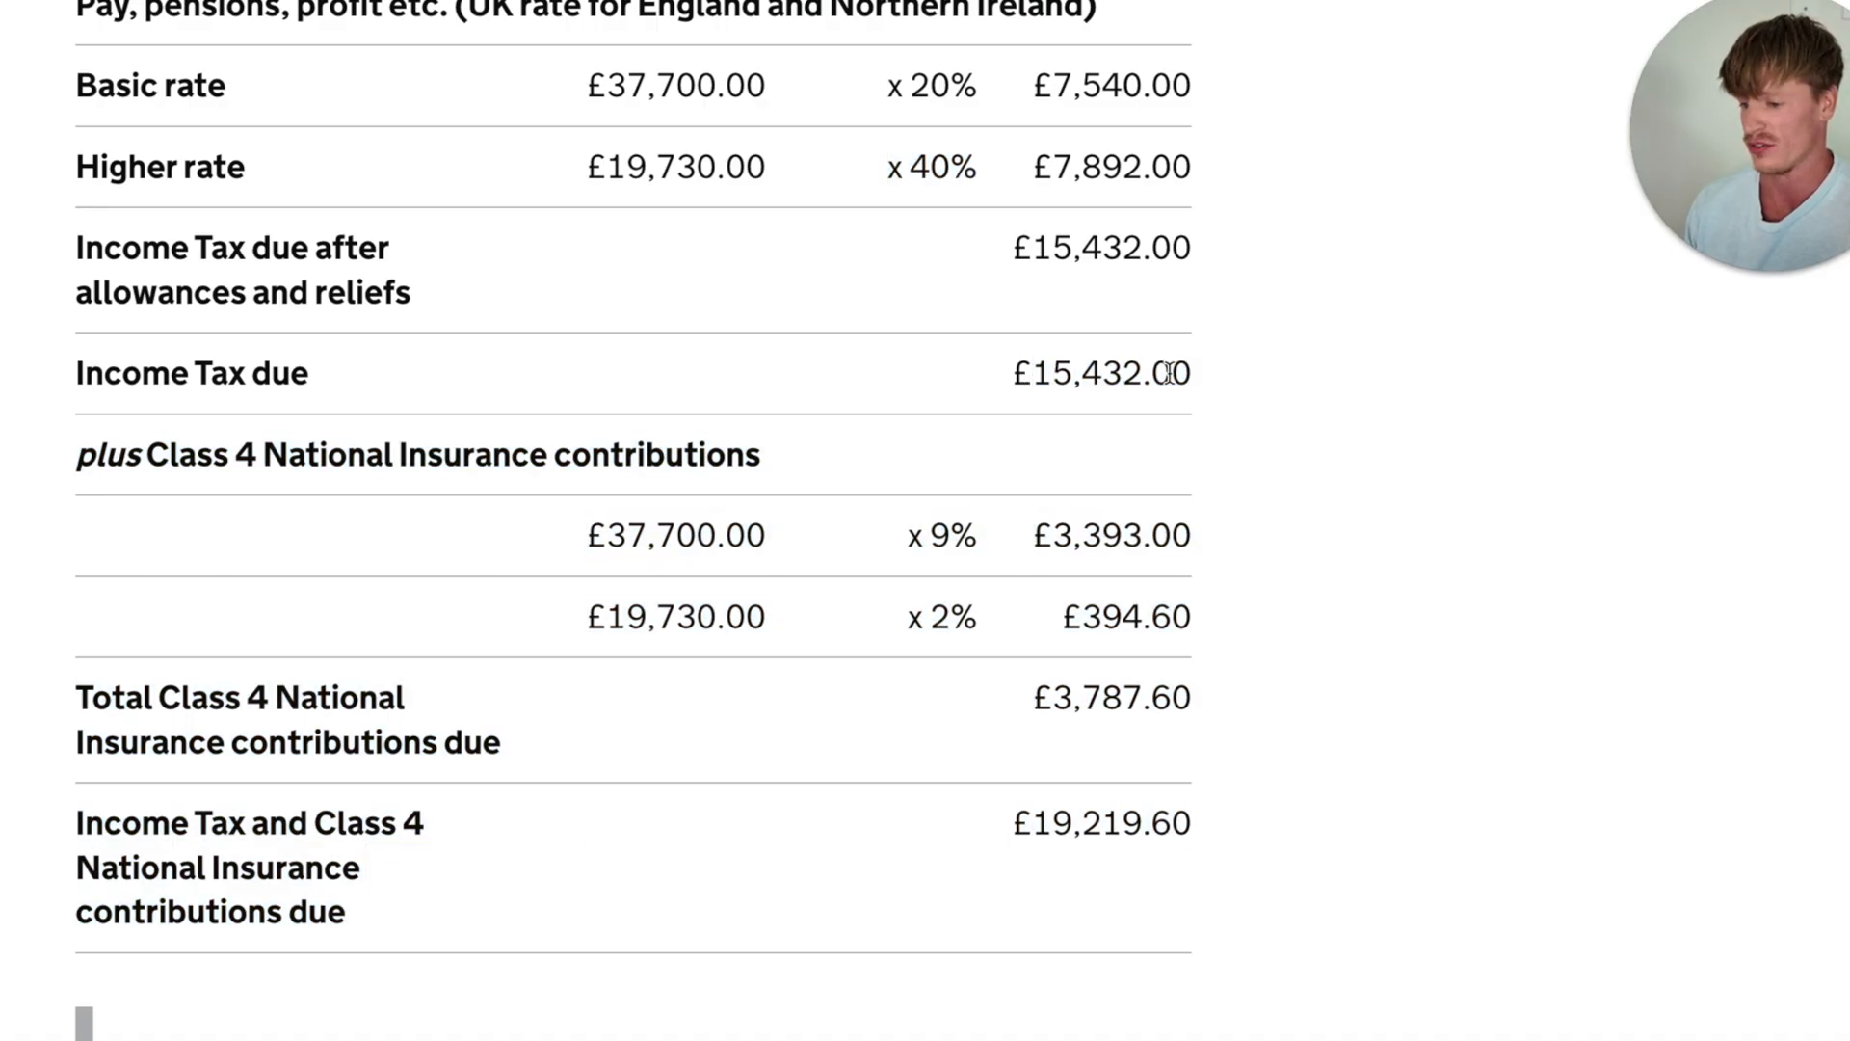
scroll(1181, 376, "down", 2)
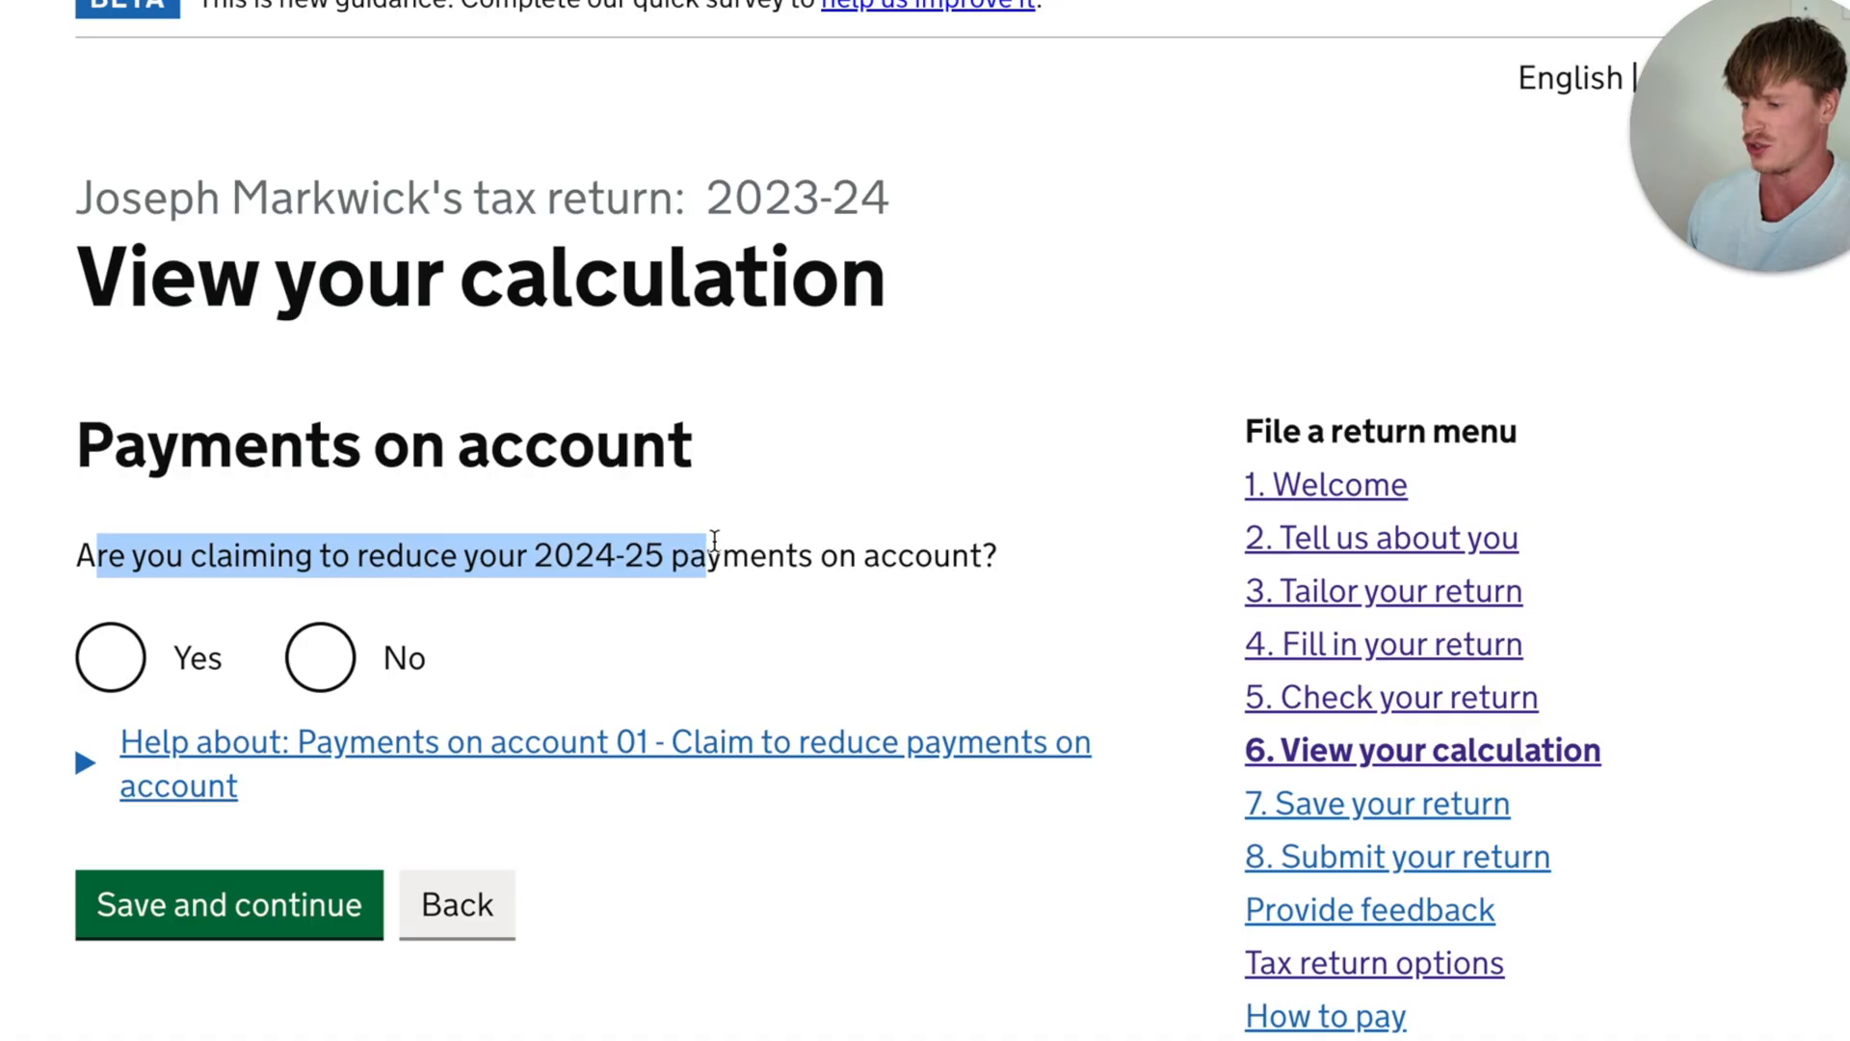
- Read the question about claiming to reduce the 2024-25 payments on account and continue to the page for saving the return
left_click(863, 572)
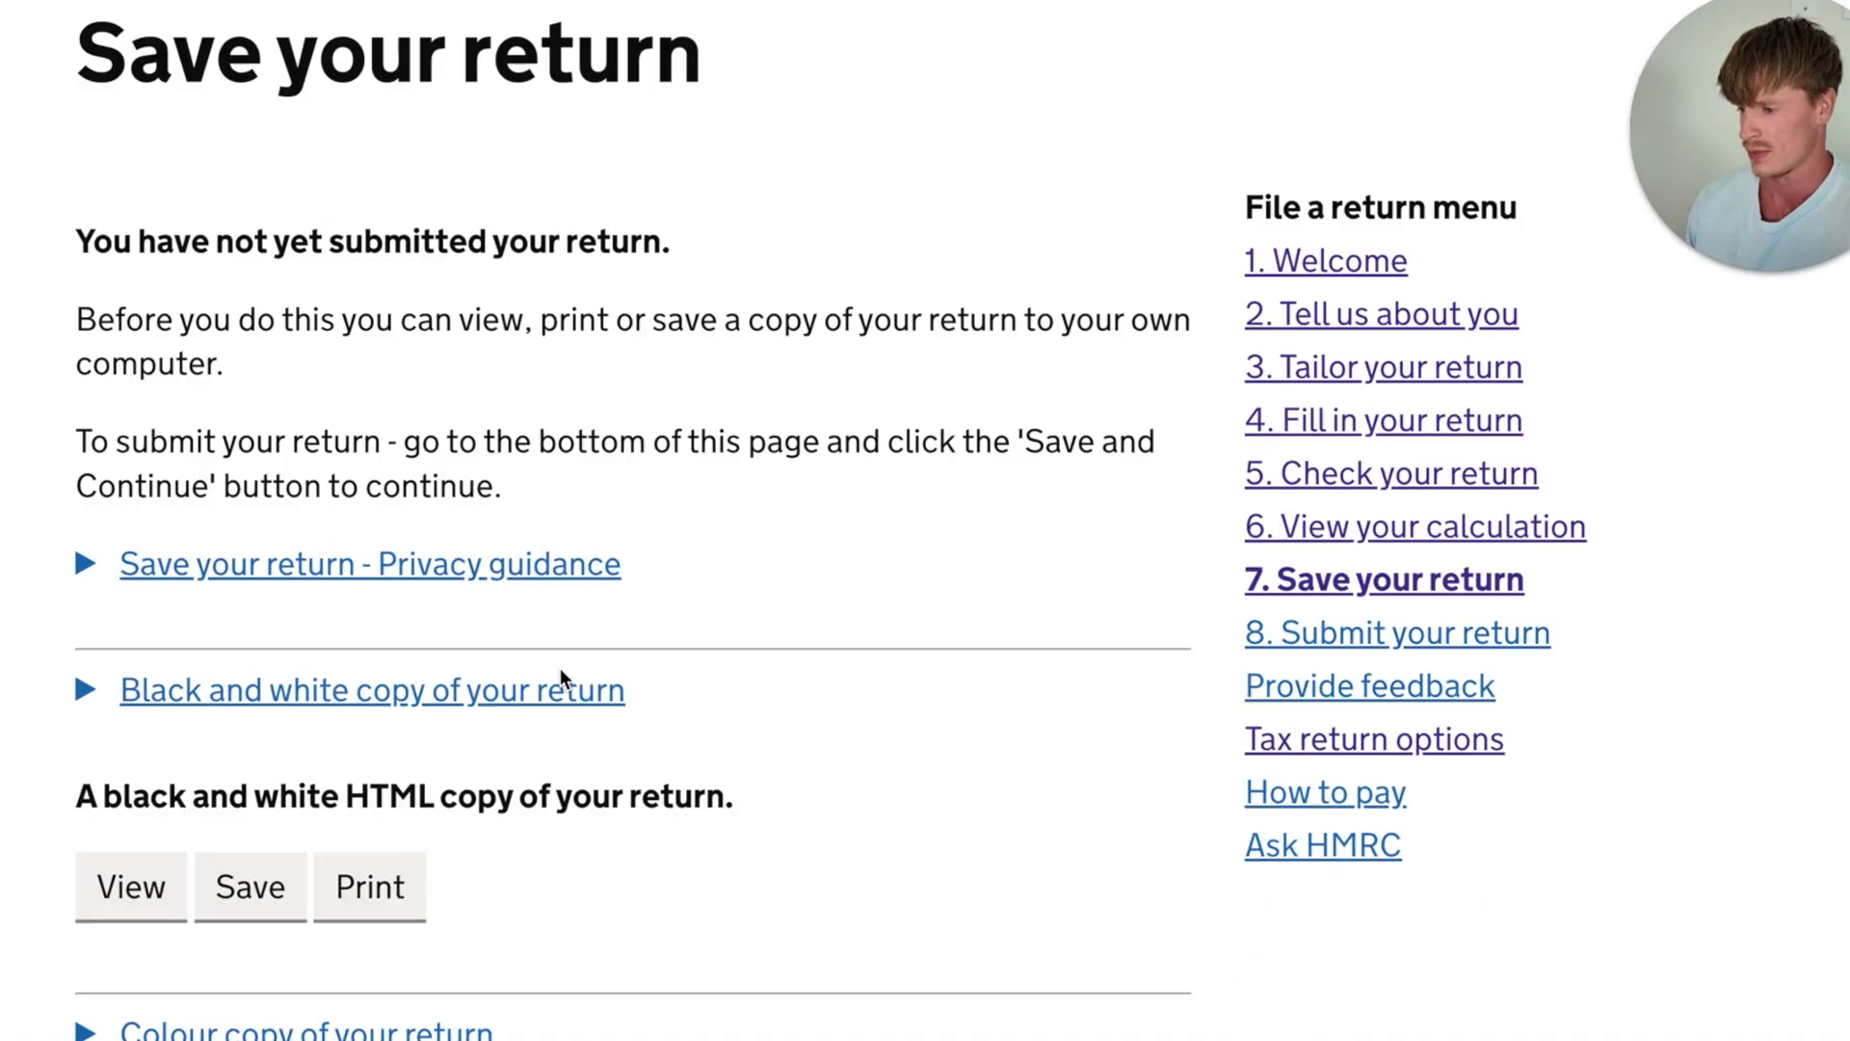
scroll(564, 675, "down", 2)
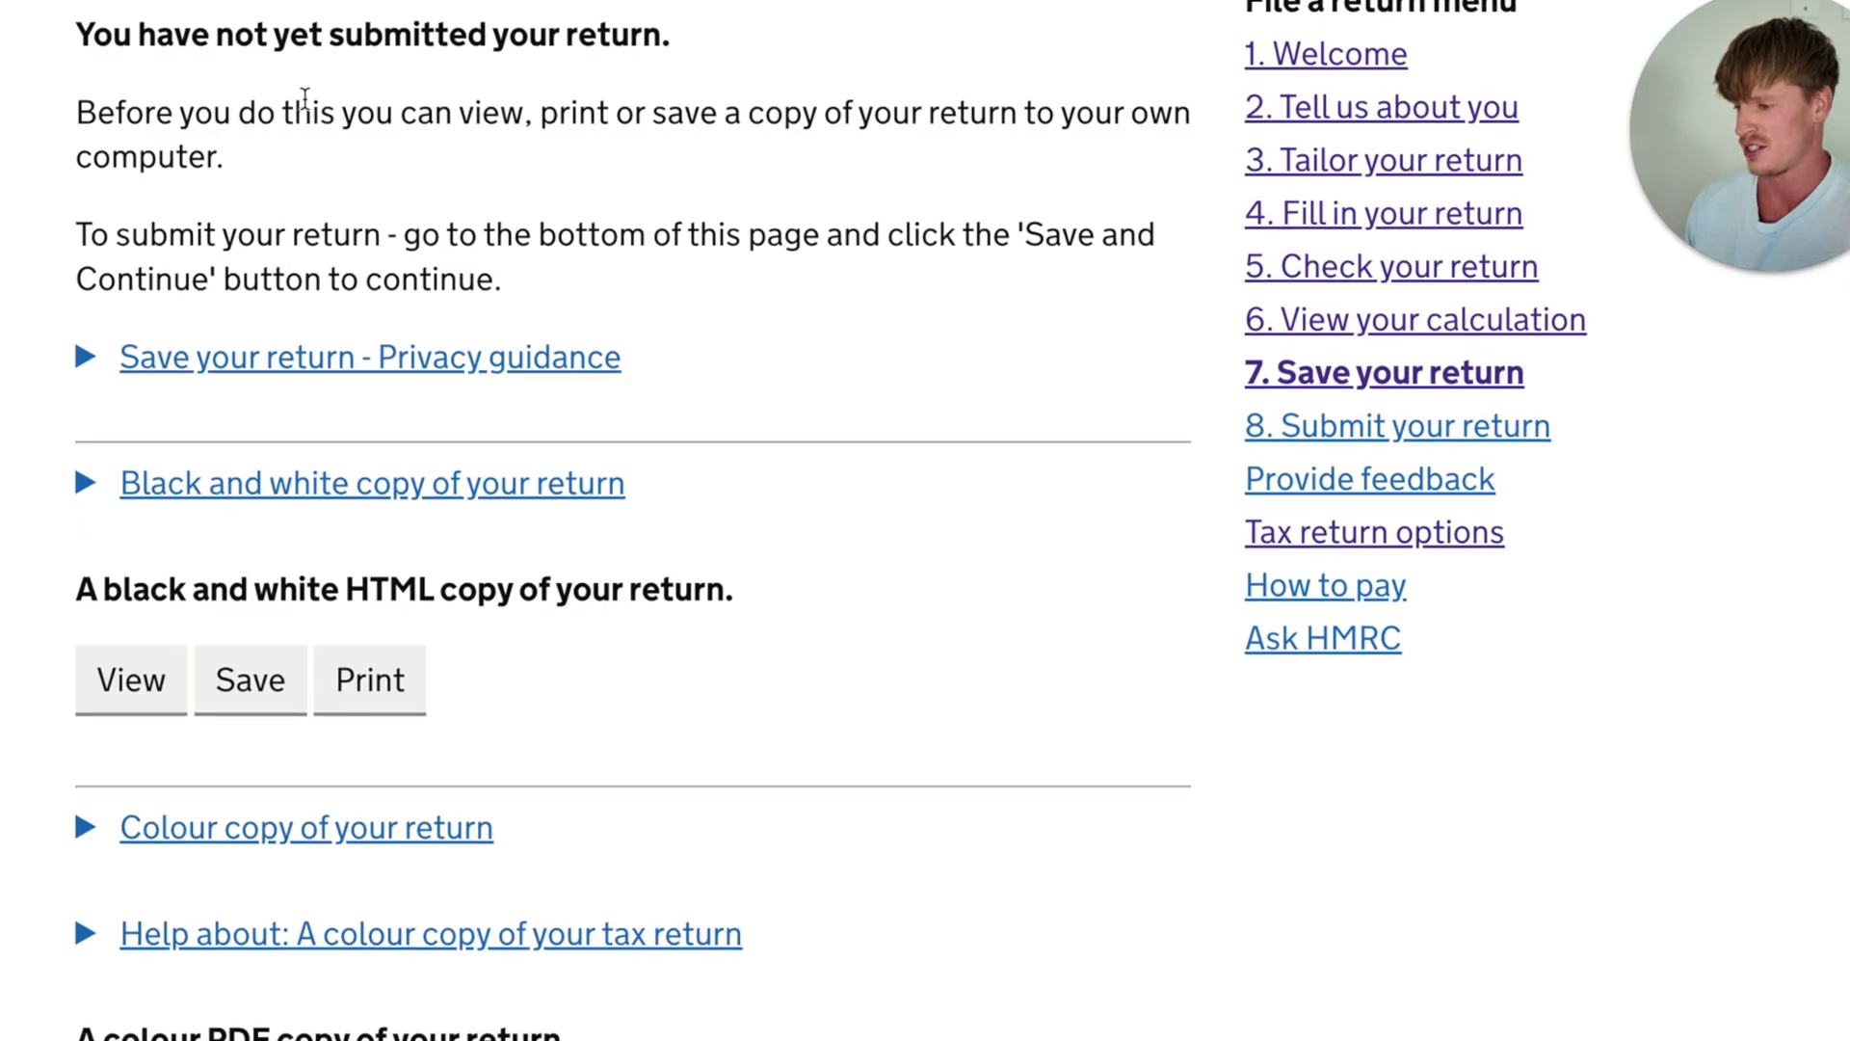
- Review the options for viewing, saving or printing a copy of the return and its attachments before submission
scroll(737, 221, "down", 8)
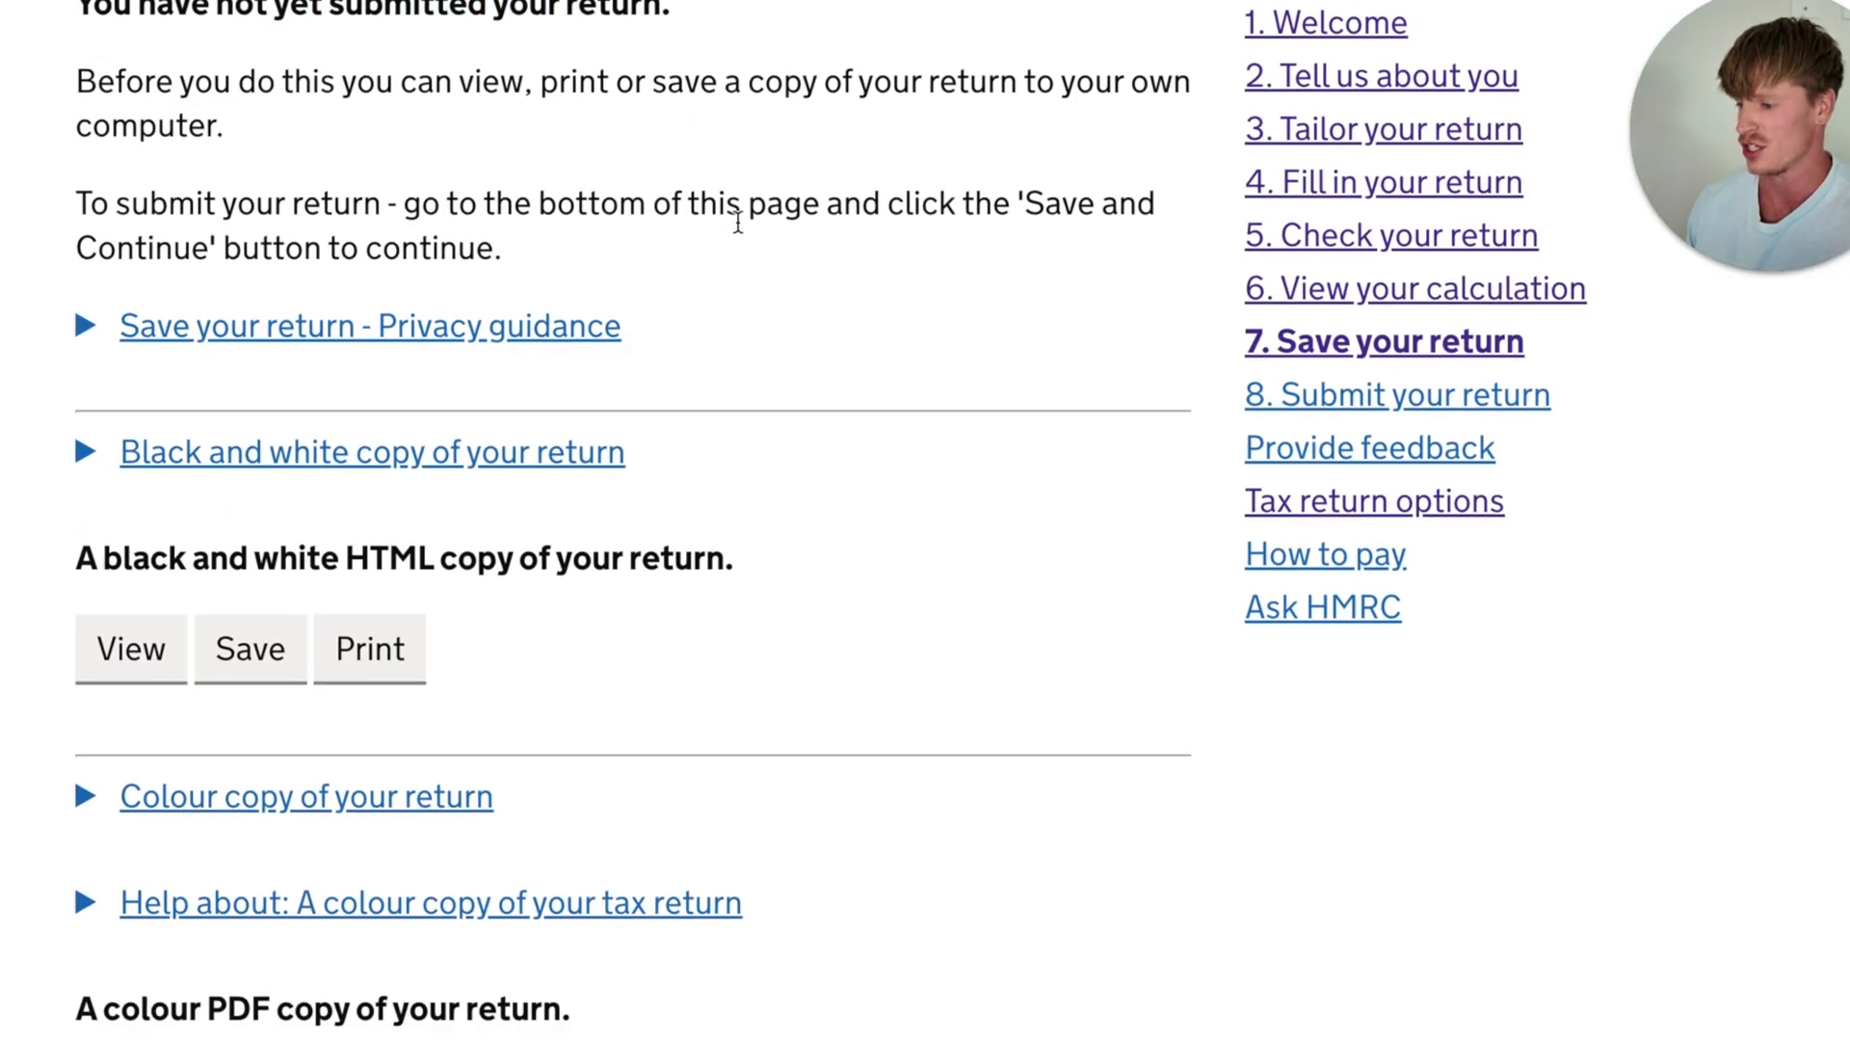
scroll(739, 226, "down", 5)
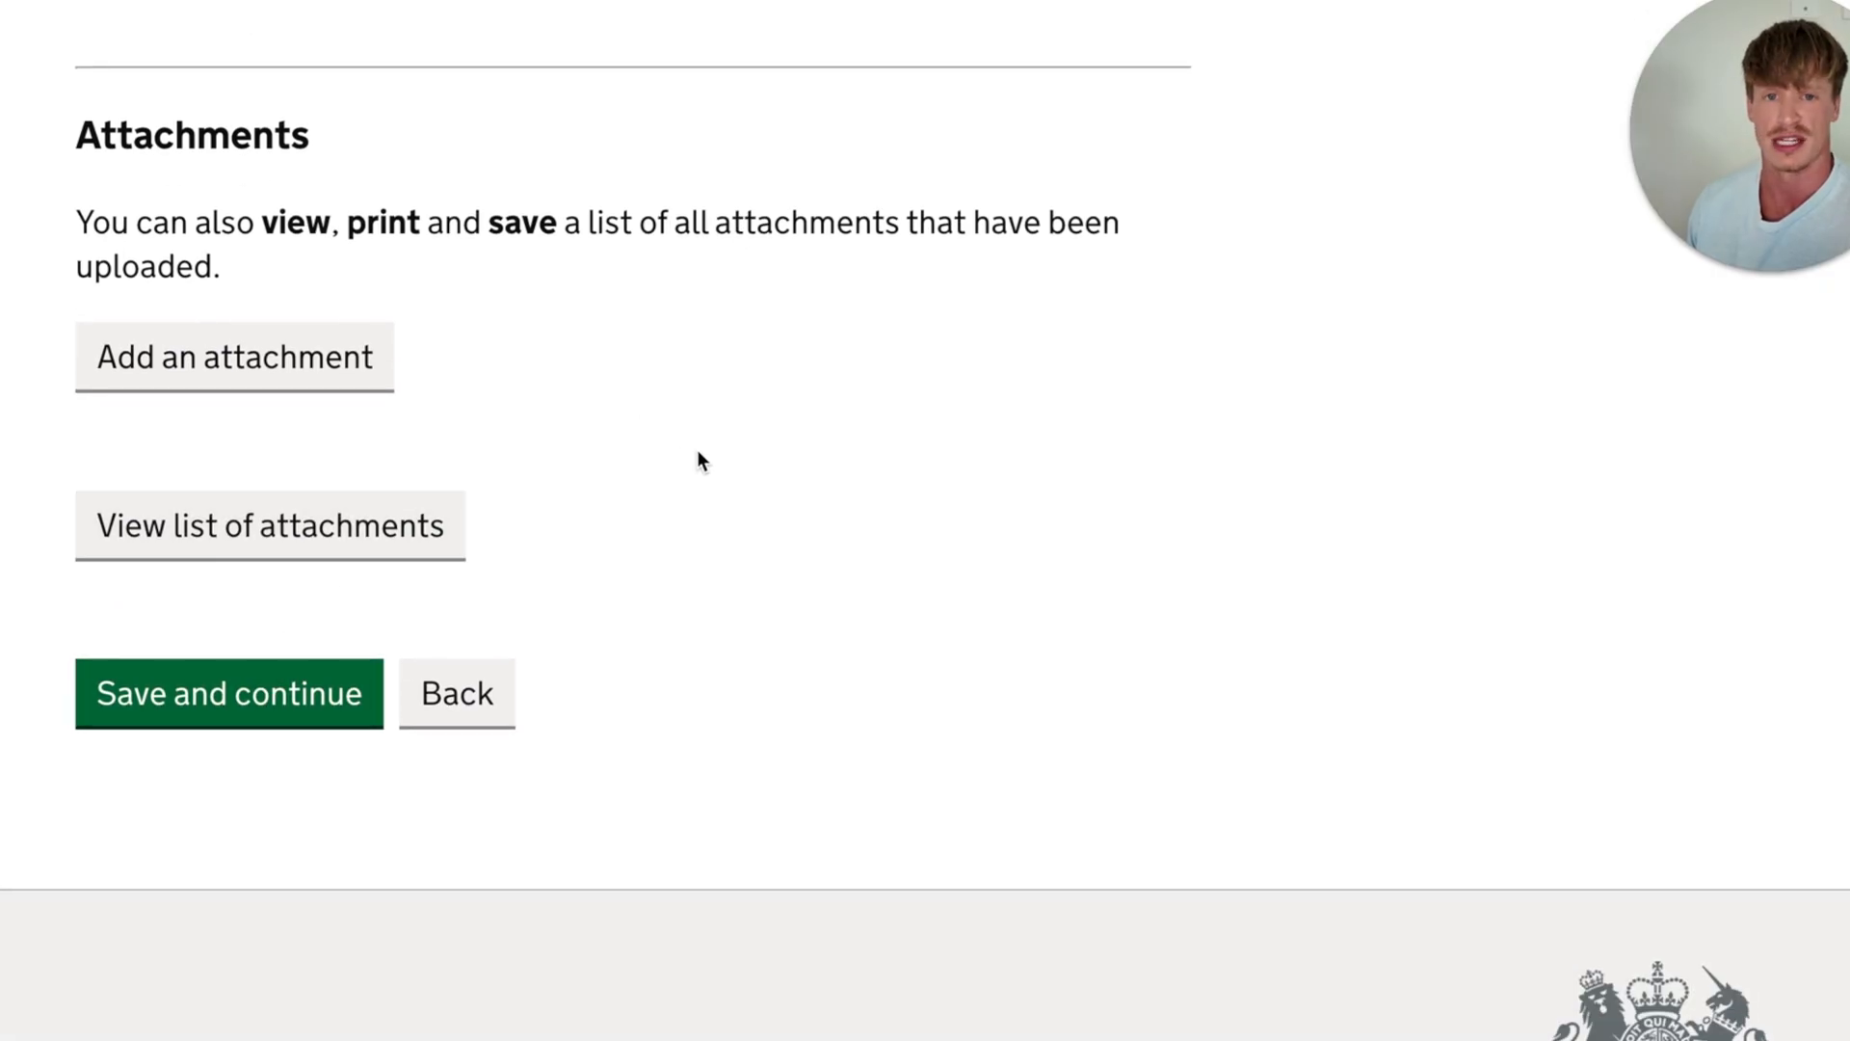
scroll(696, 449, "up", 13)
scroll(701, 460, "up", 9)
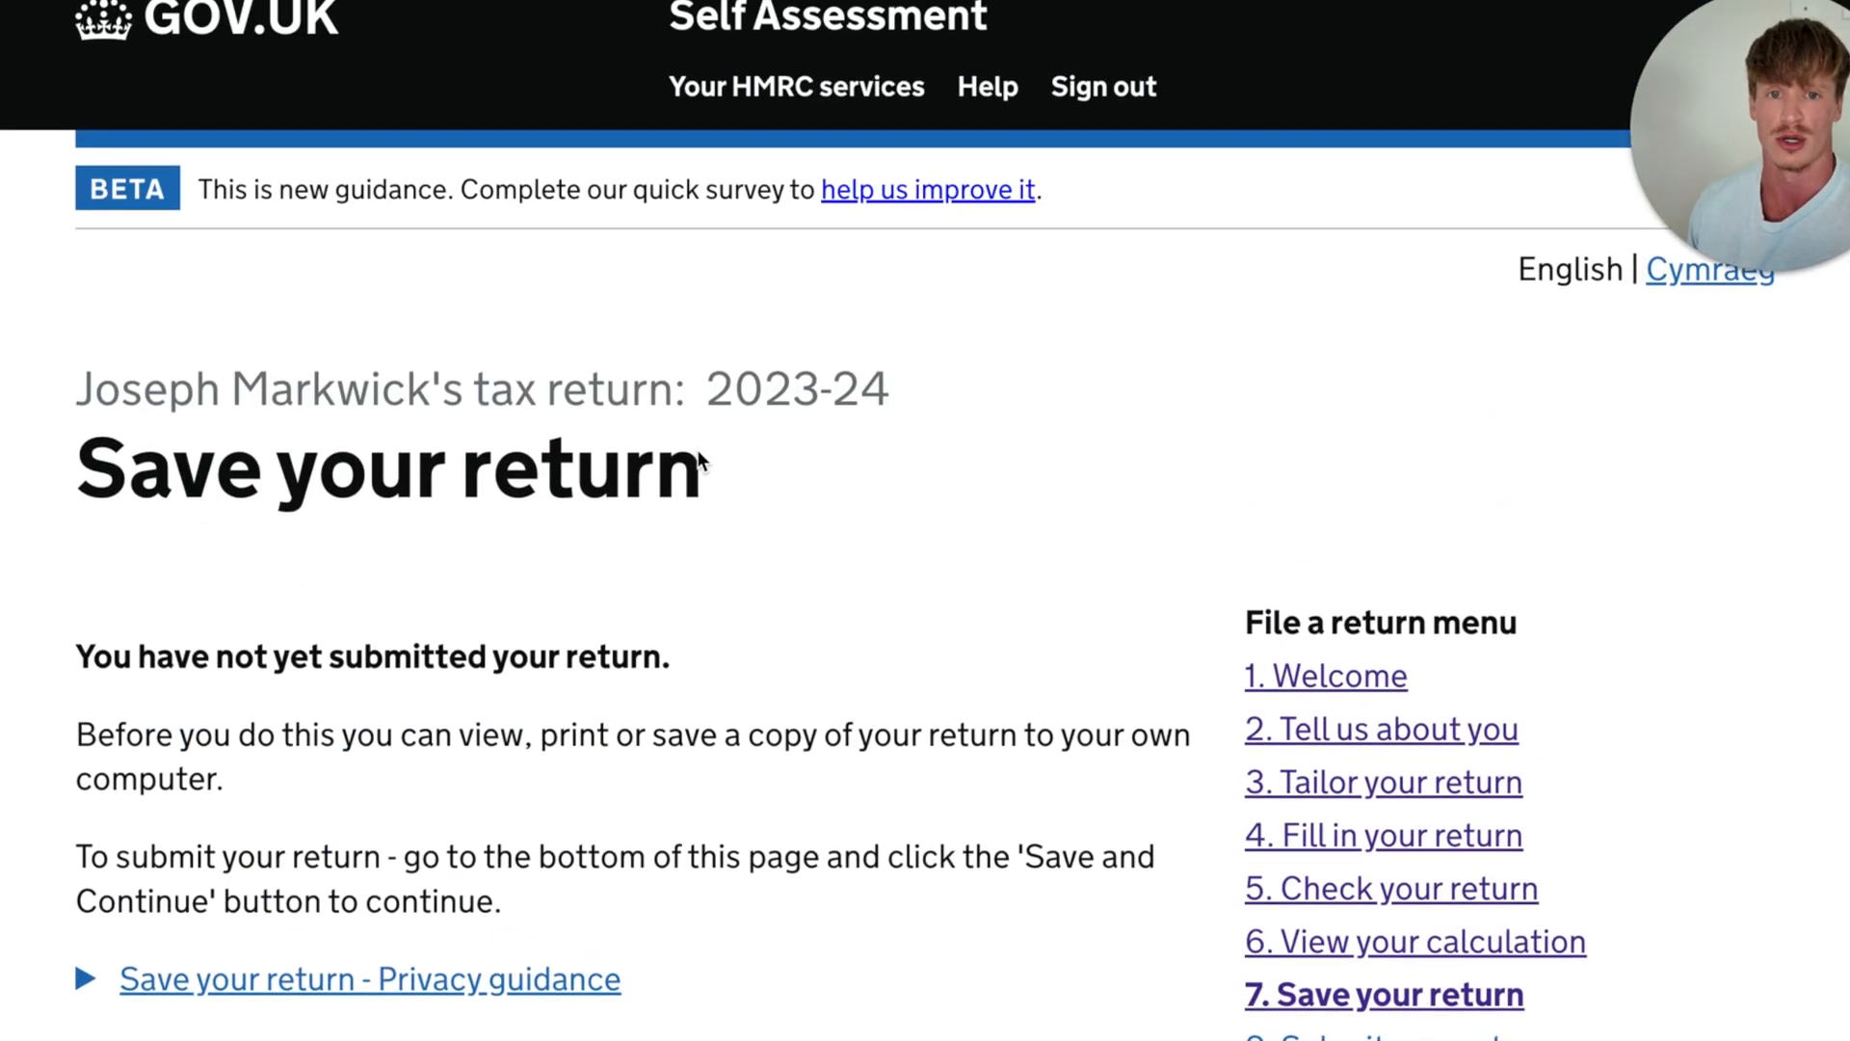